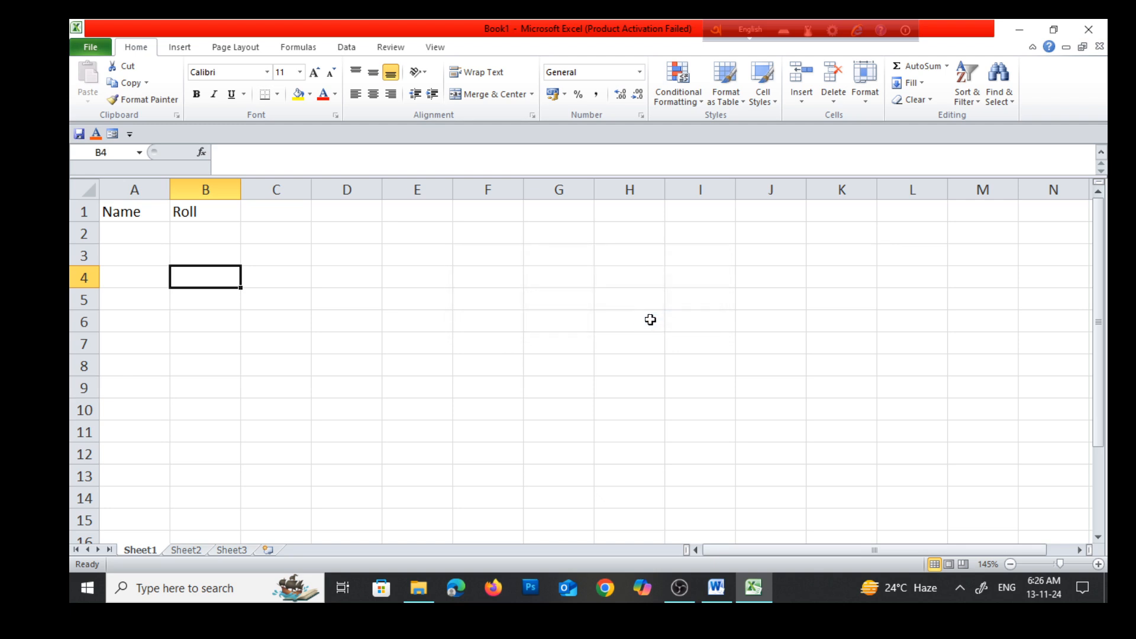
left_click(89, 47)
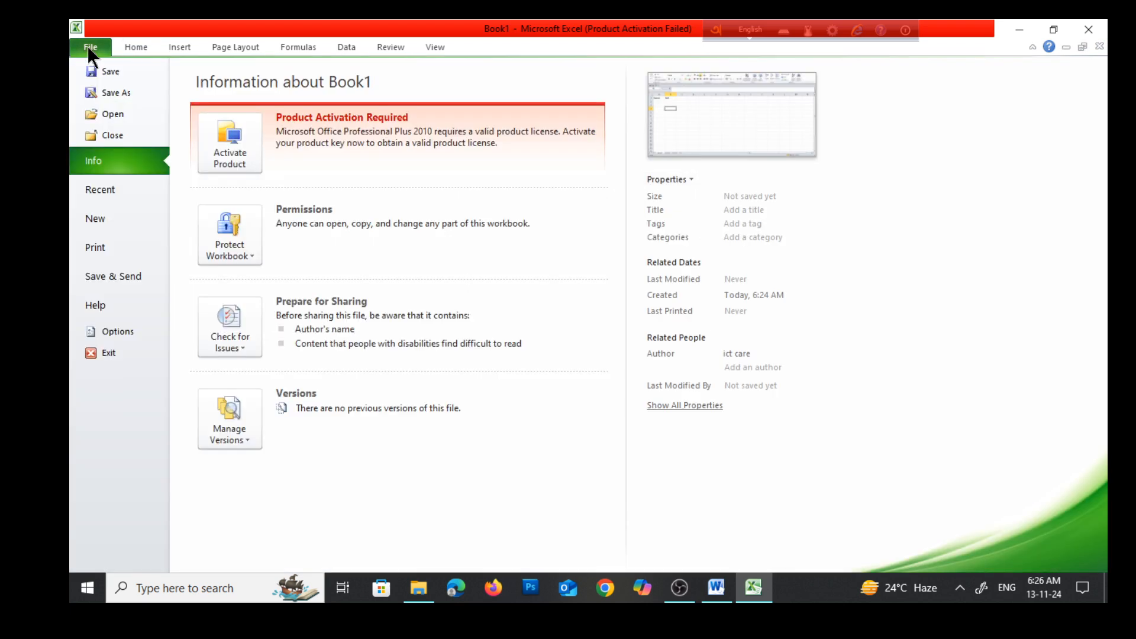
left_click(104, 352)
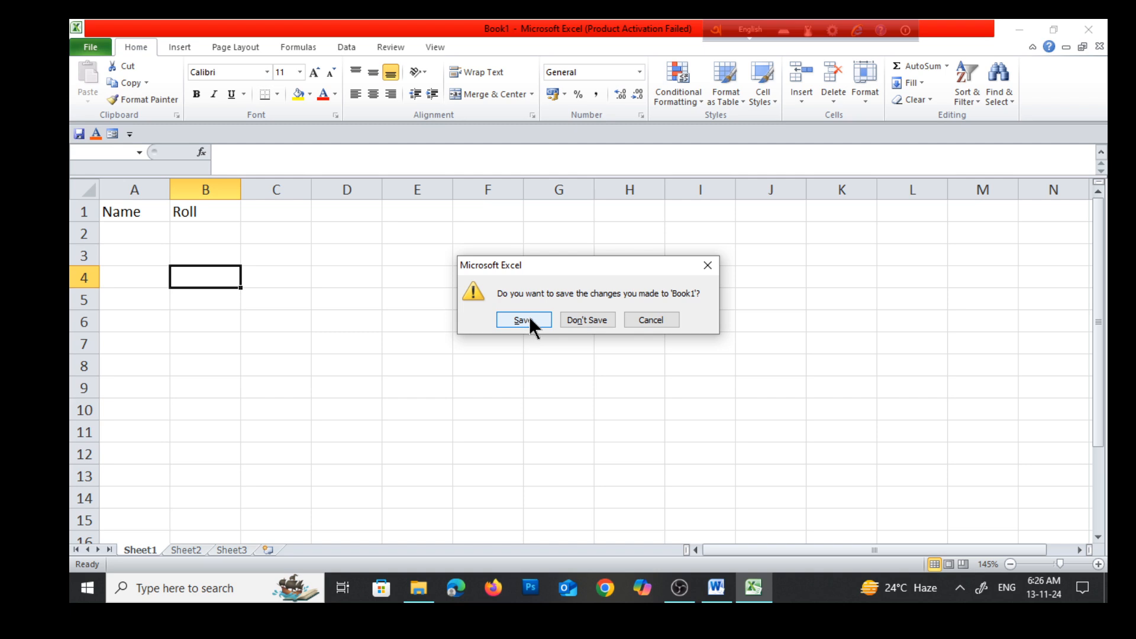
left_click(709, 269)
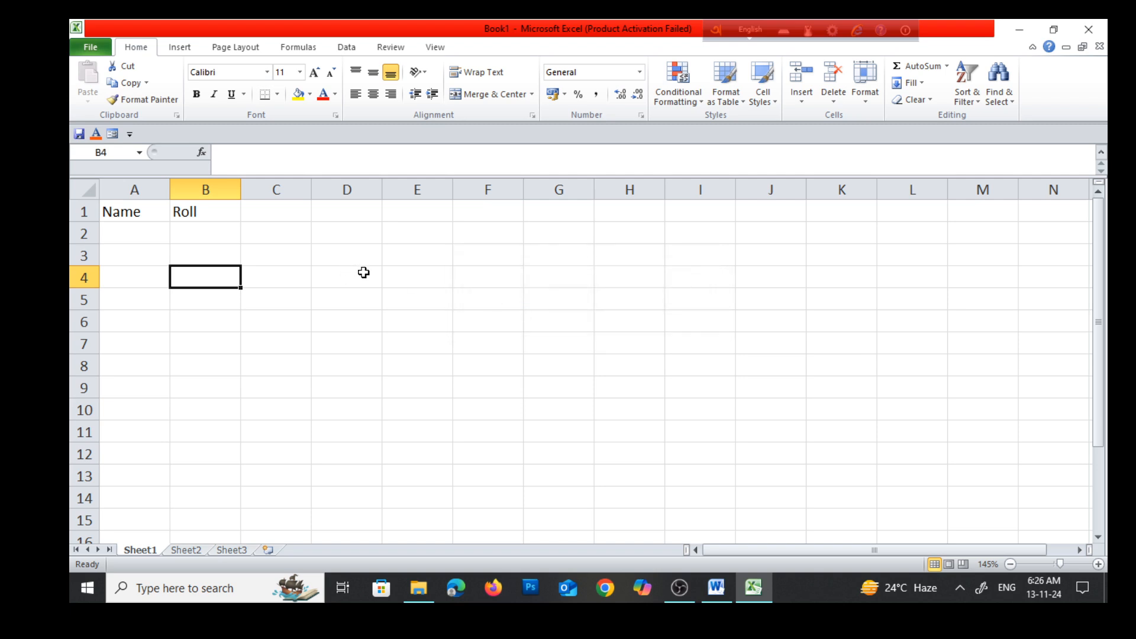
Exit Excel without saving the changes to Book1
key("alt+F4")
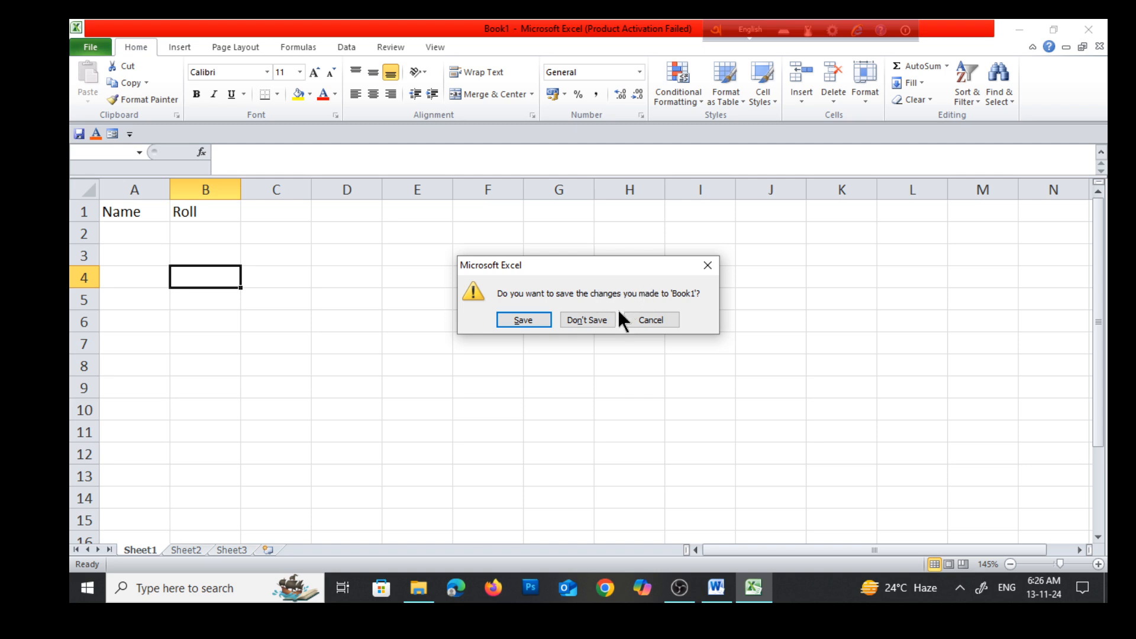
left_click(580, 317)
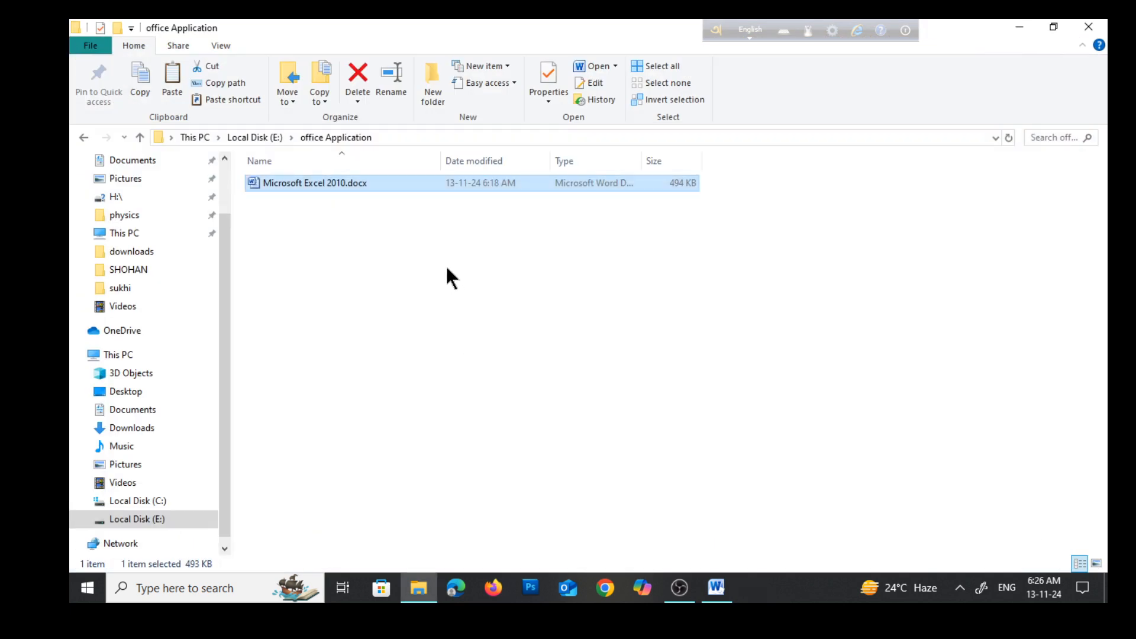
Find Microsoft Excel 2010 through Windows search, launch it with a blank workbook, and dismiss the Office activation wizard
left_click(168, 589)
type("e")
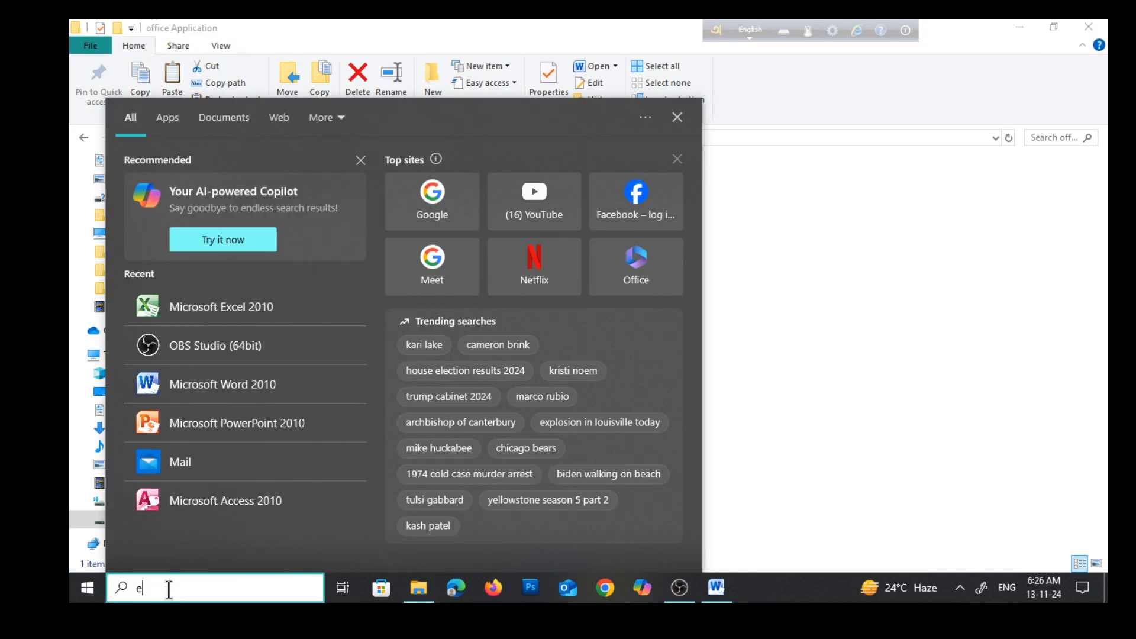
type("xce")
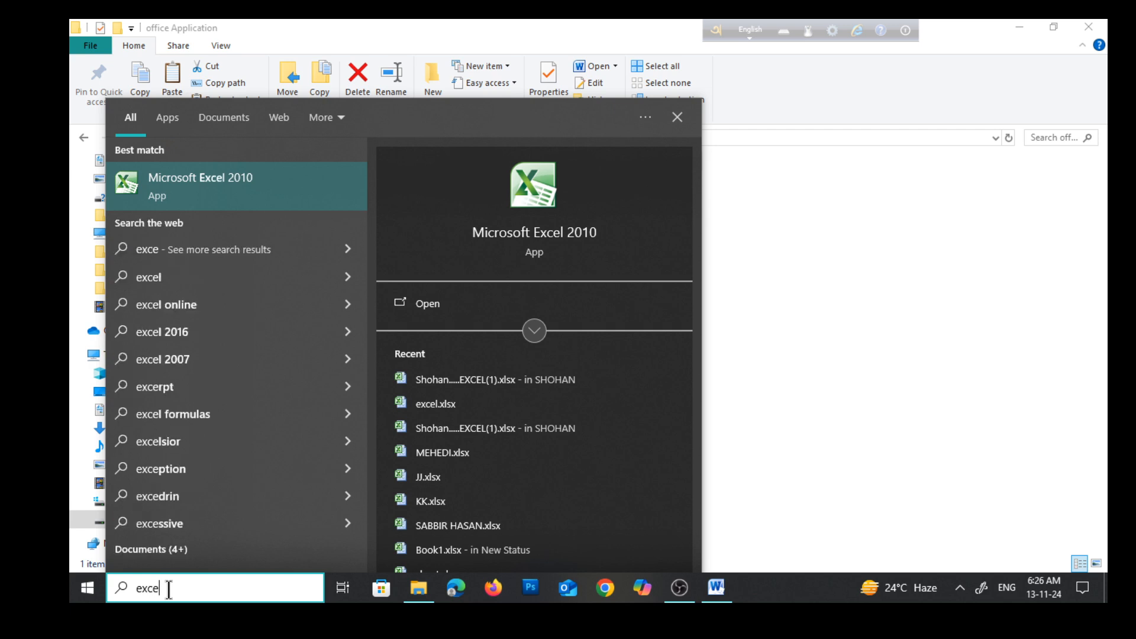
type("l")
left_click(225, 185)
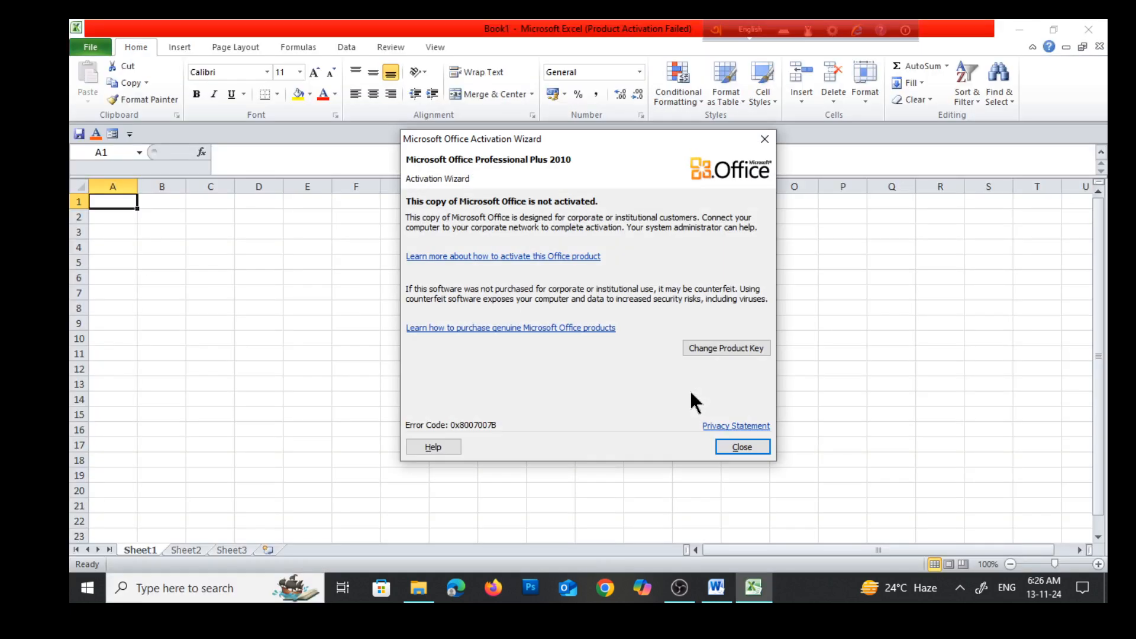
left_click(742, 447)
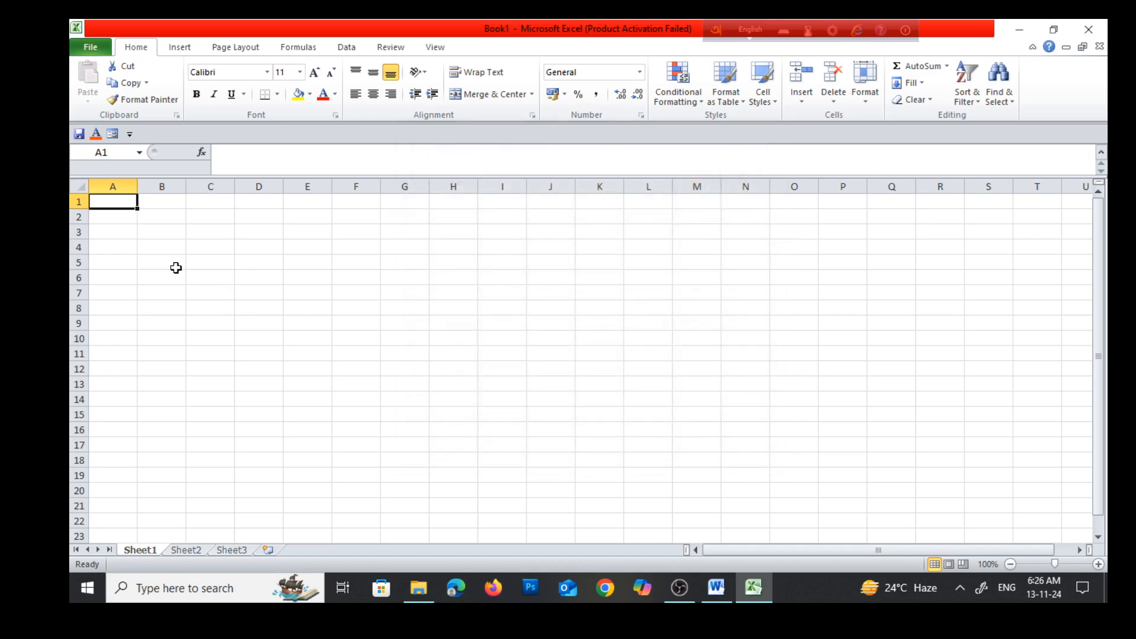
Consult the File Save notes in the Word document, return to Excel, and enter Name in A1 and Roll in B1
scroll(151, 249, "up", 4, "ctrl")
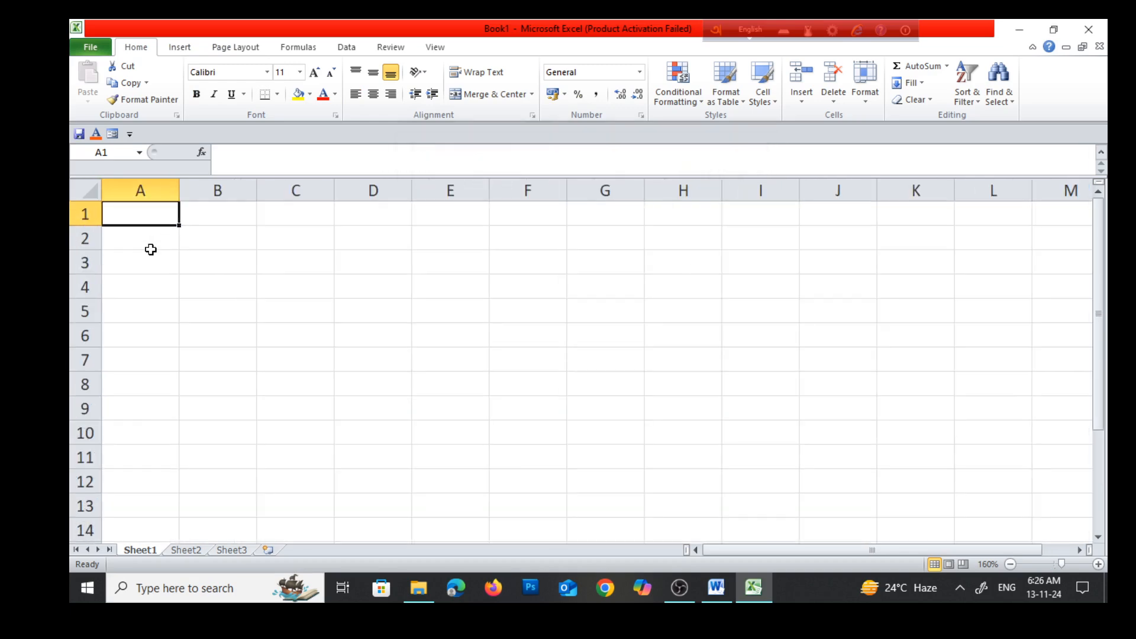
left_click(716, 587)
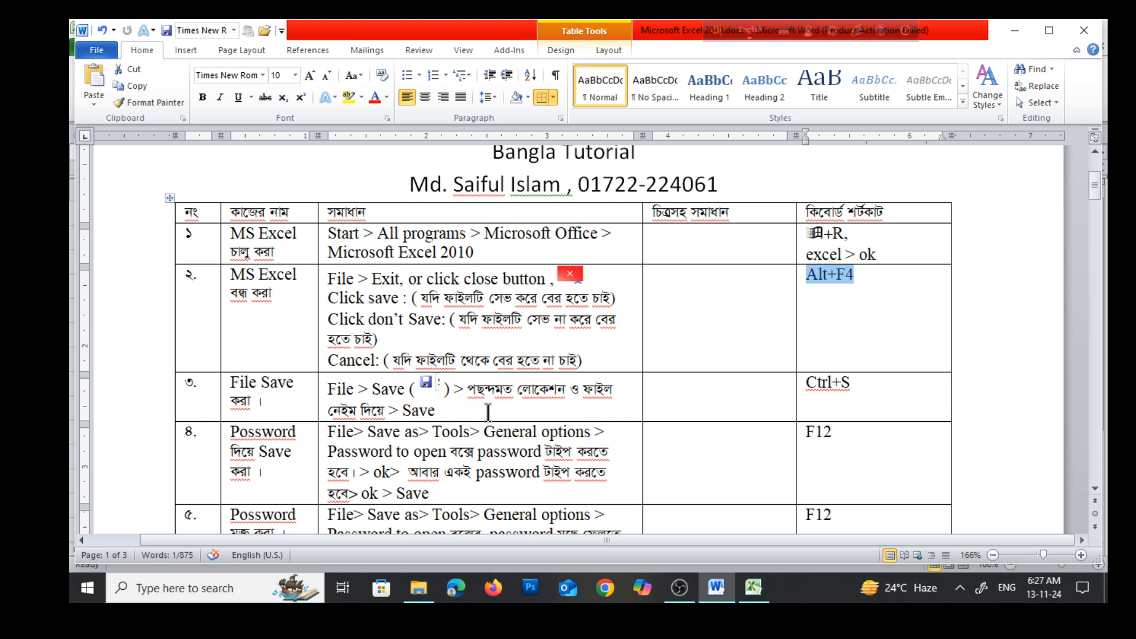
left_click(755, 593)
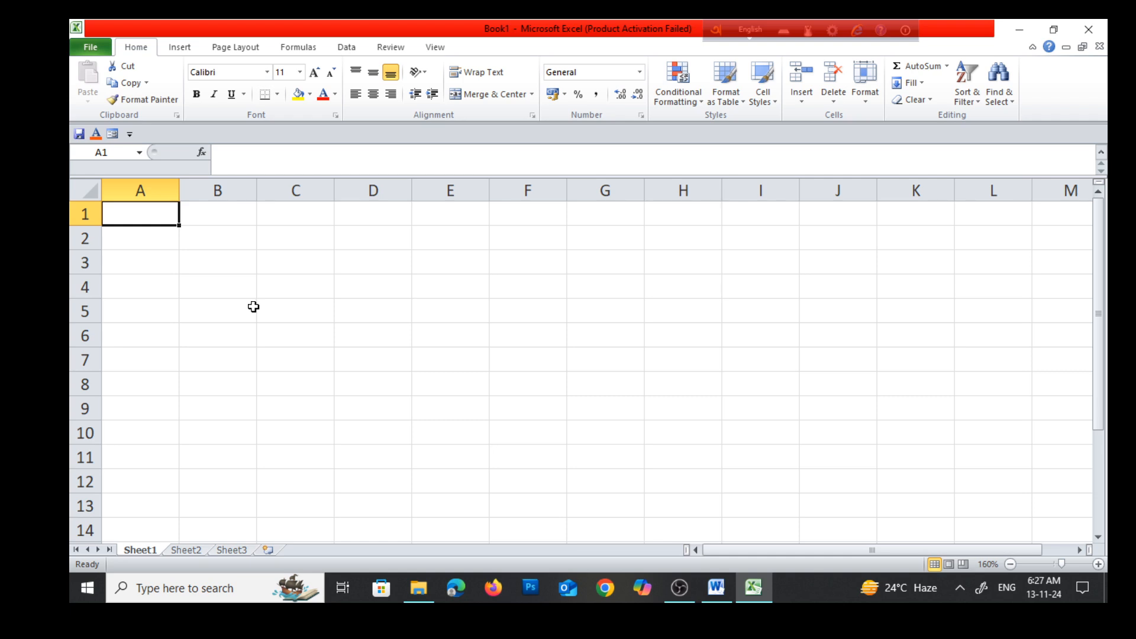
type("Name")
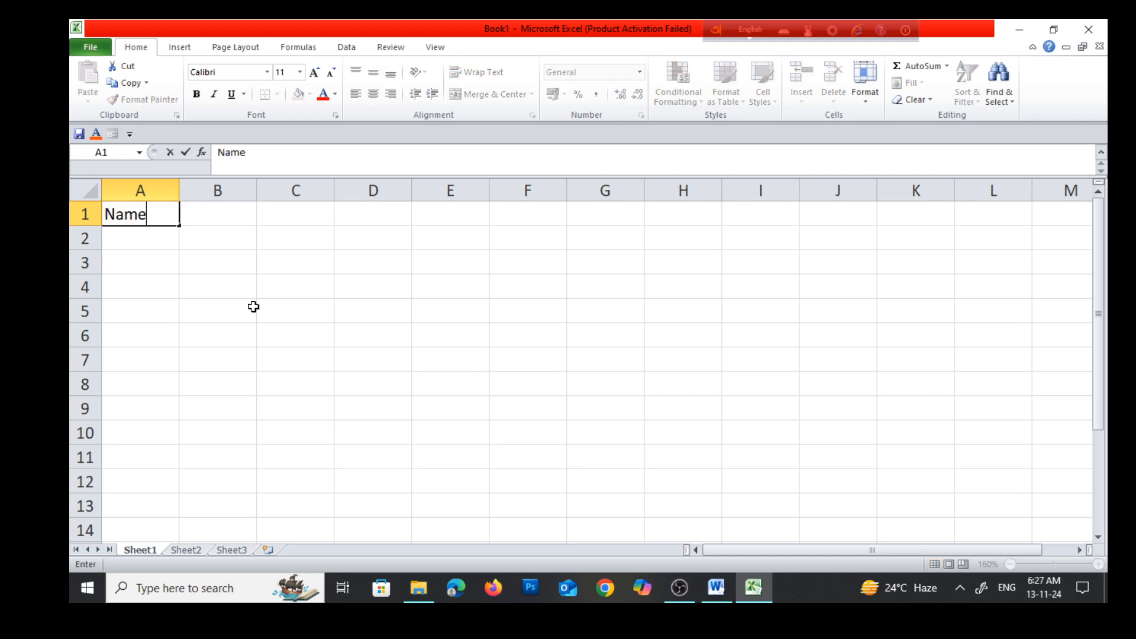
key("Tab")
type("Roll")
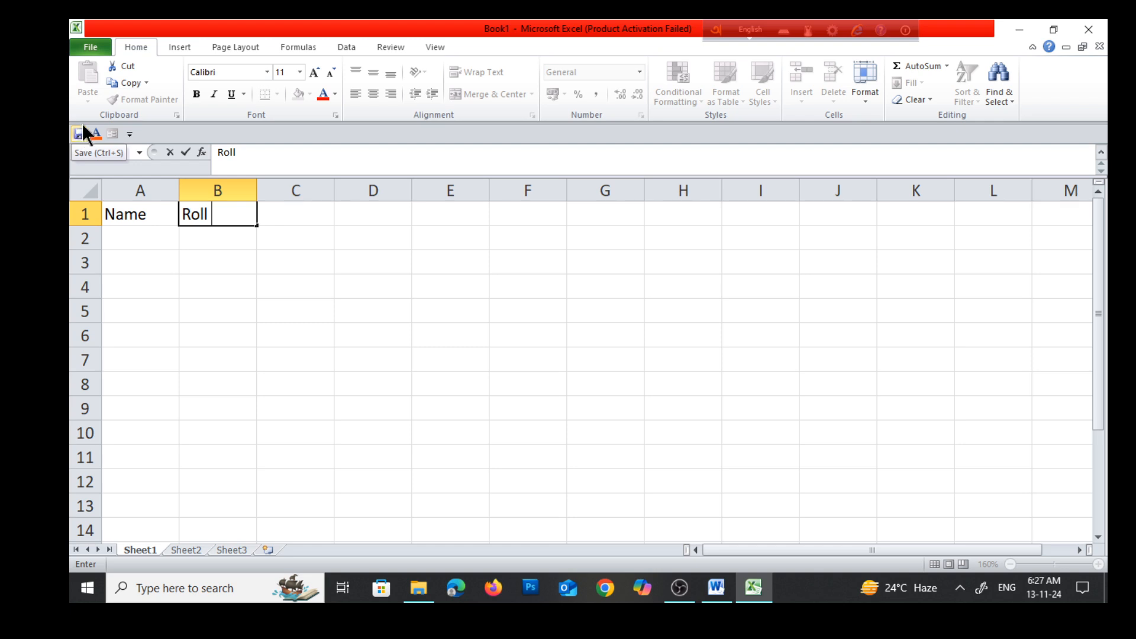
left_click(90, 45)
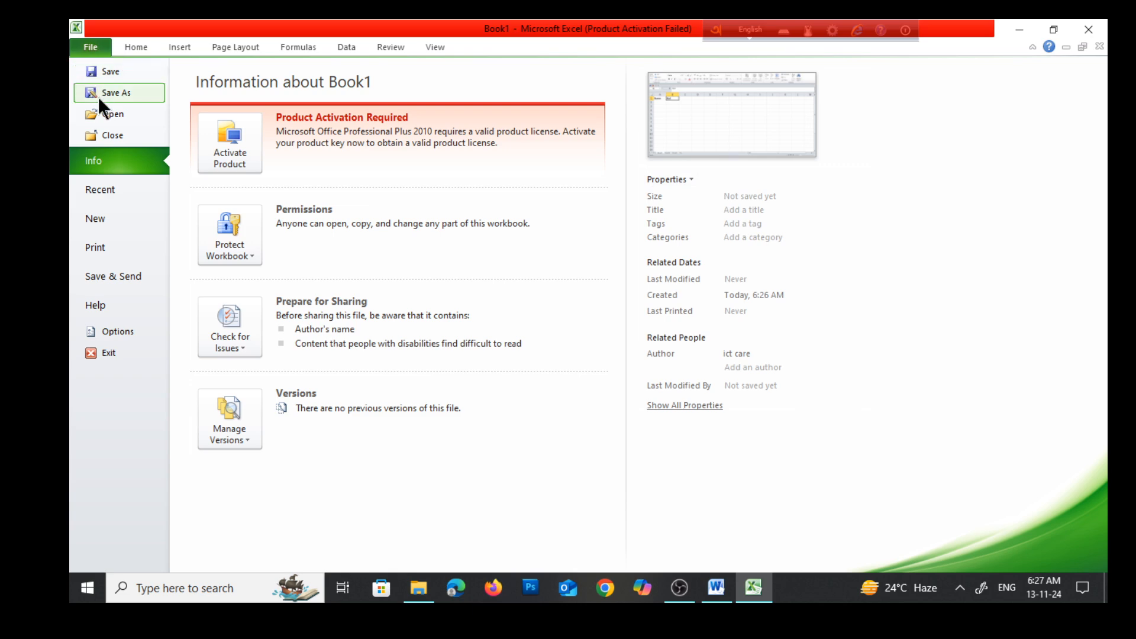
left_click(99, 70)
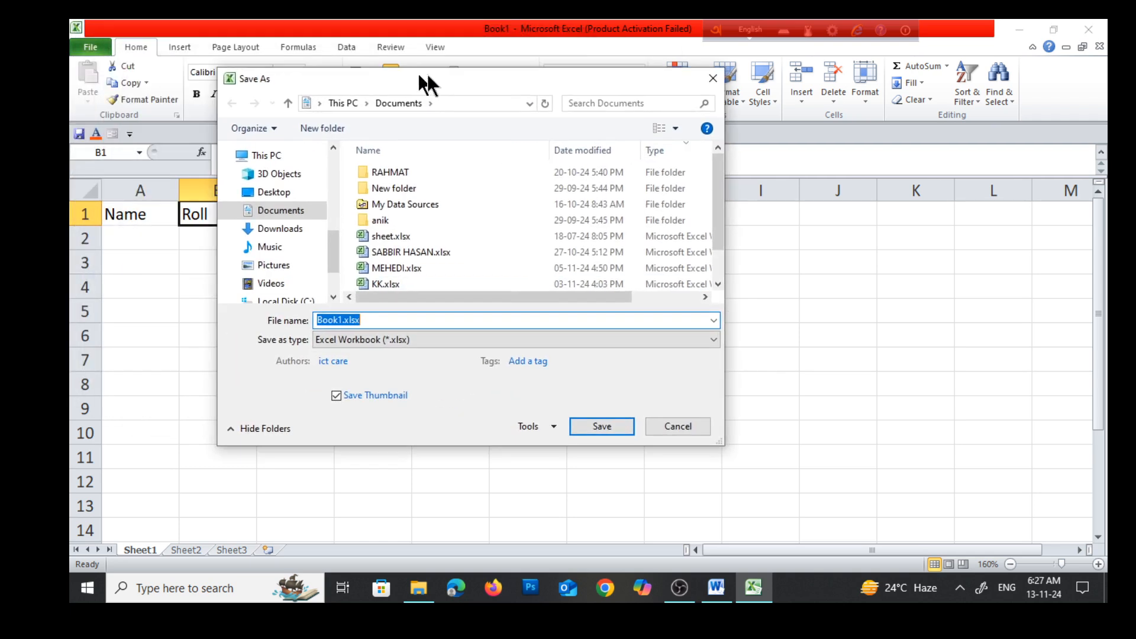
left_click_drag(426, 83, 553, 91)
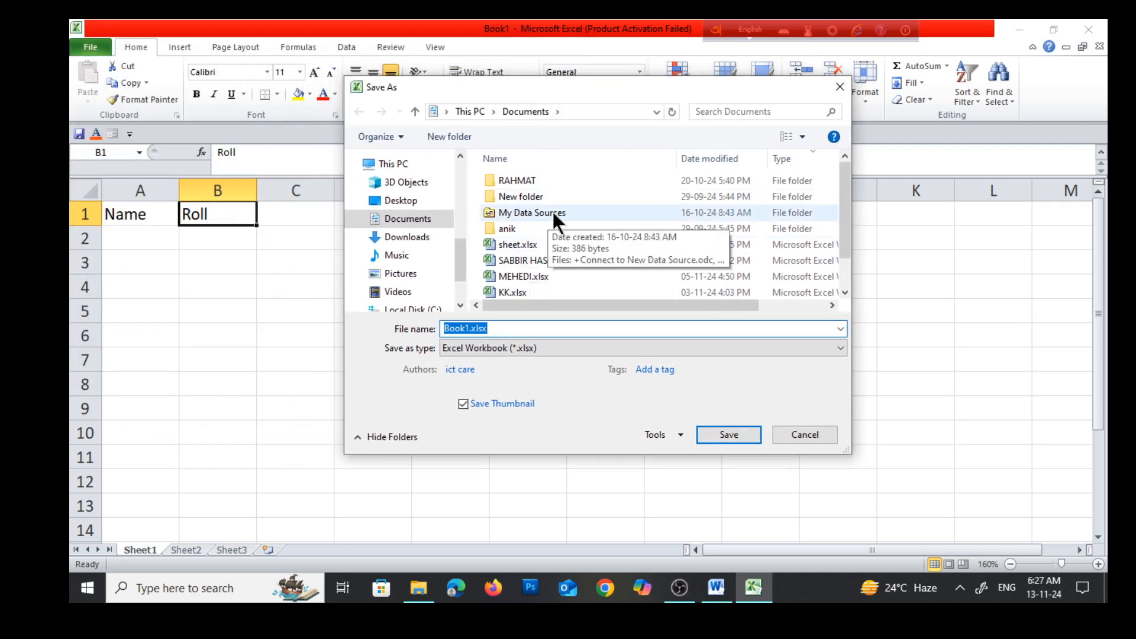
left_click(396, 203)
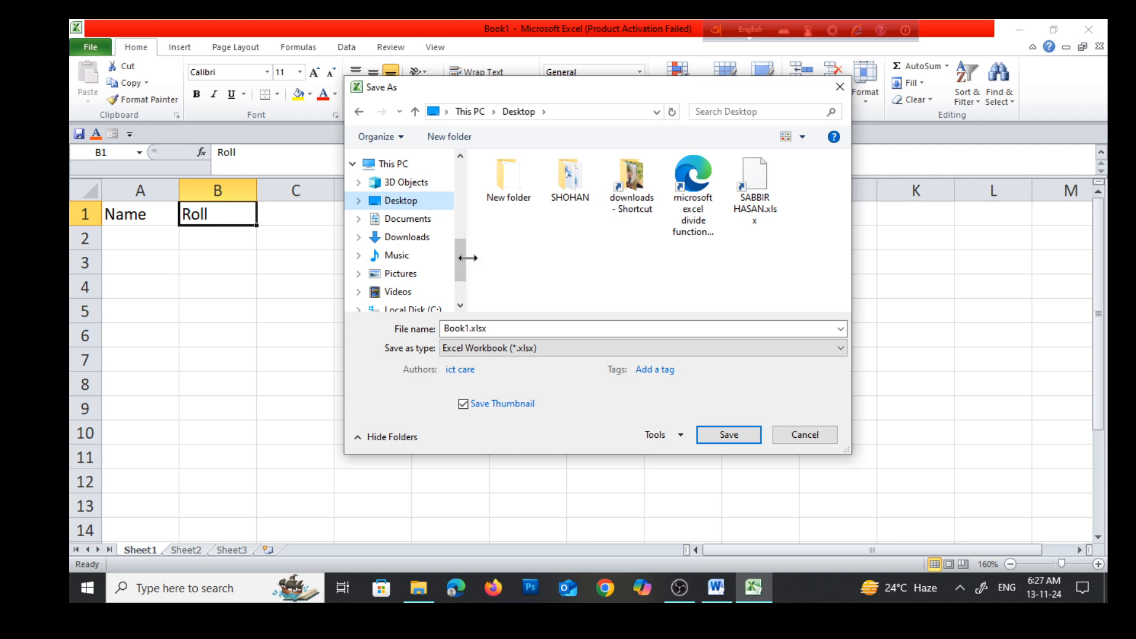
mouse_move(459, 252)
left_mouse_down()
mouse_move(460, 277)
mouse_move(464, 261)
left_mouse_up()
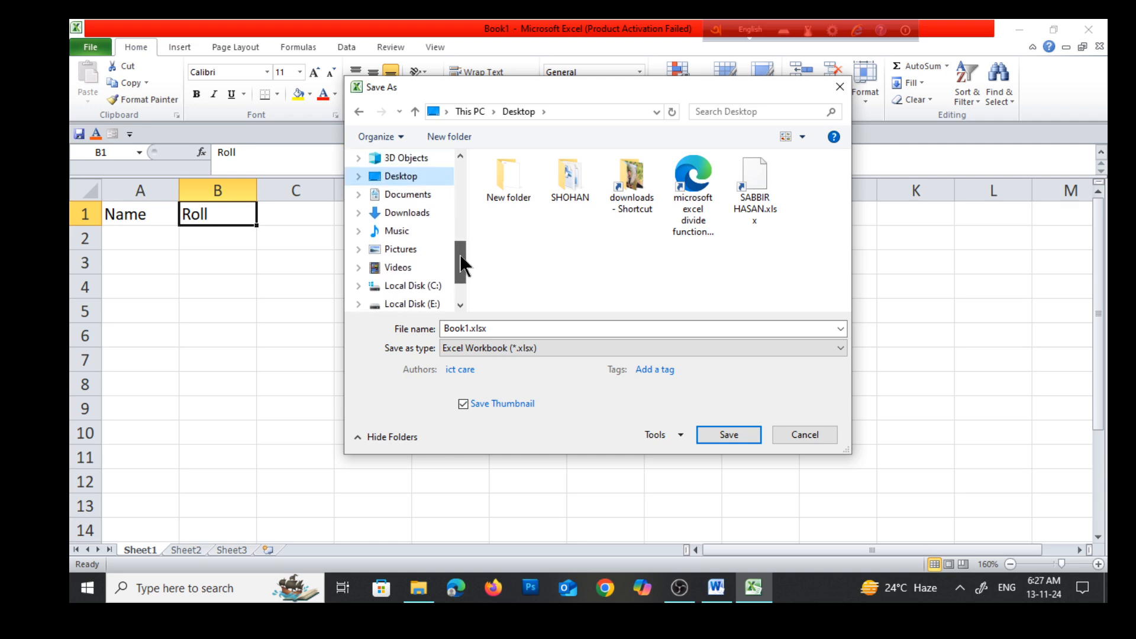
left_click(412, 198)
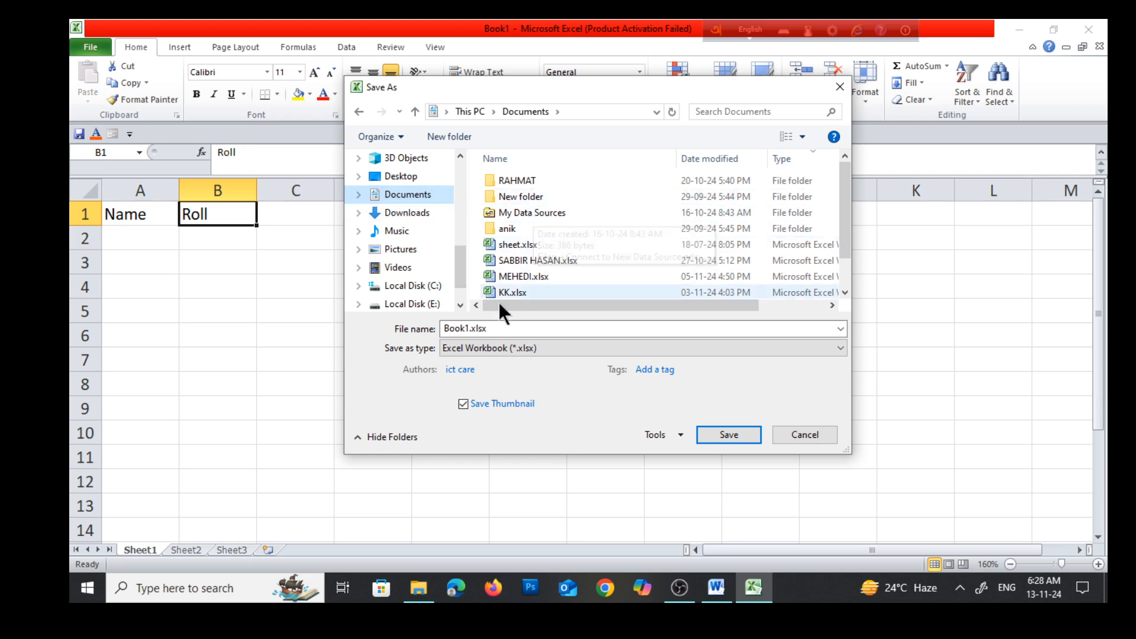
left_click(840, 90)
Save the workbook in the Documents folder as an Excel Workbook, using the author's first name as the file name
left_click(78, 134)
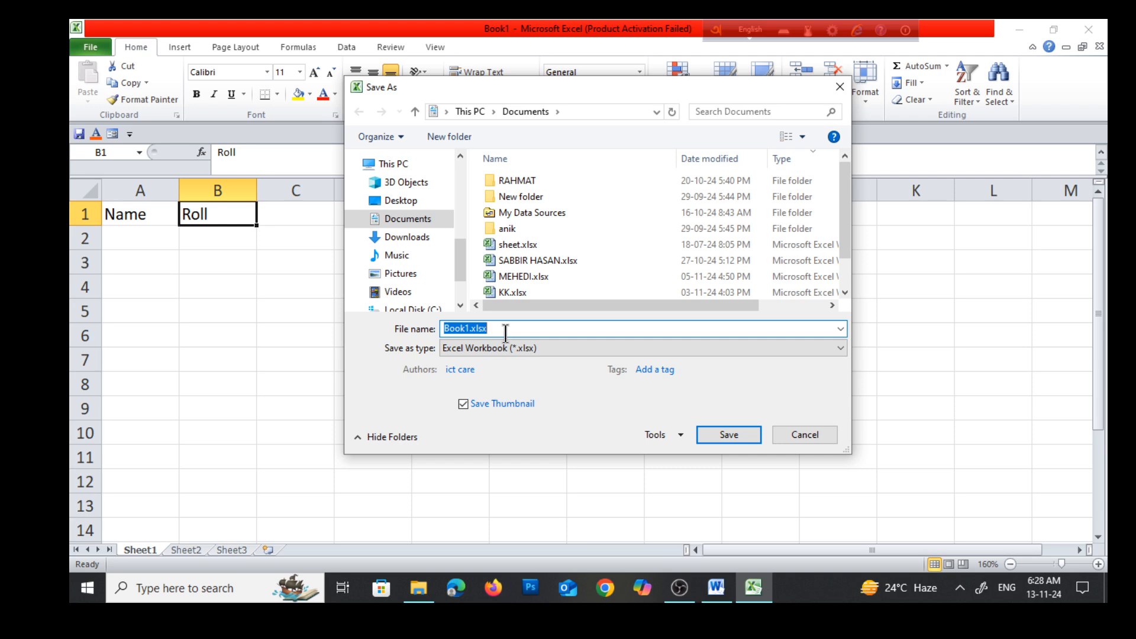
type("SA")
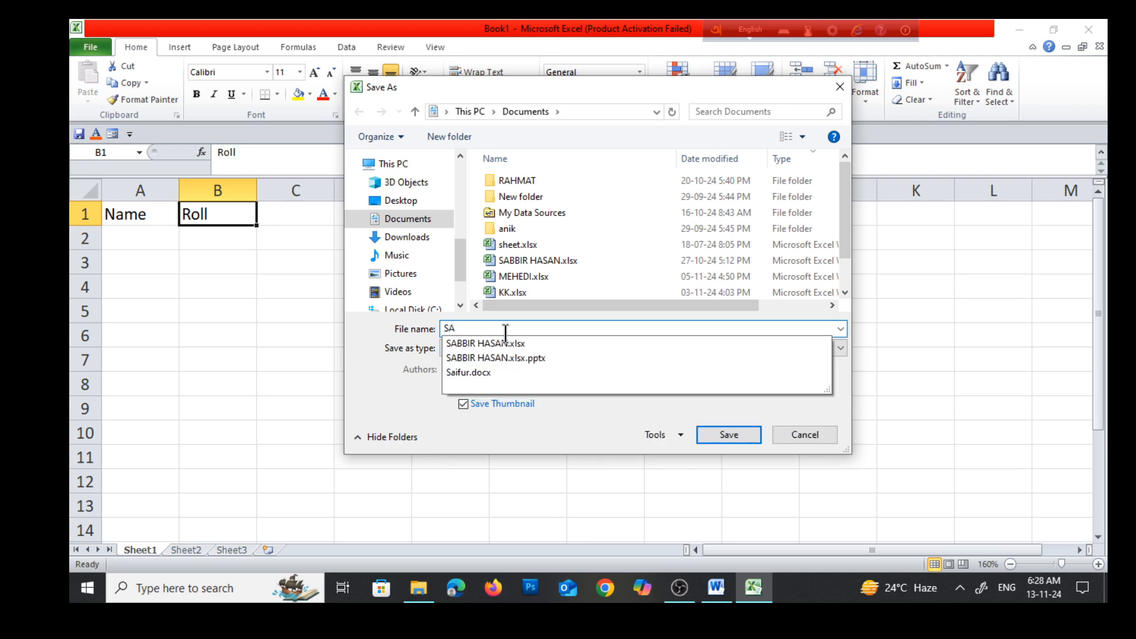
key("BackSpace")
type("aiful")
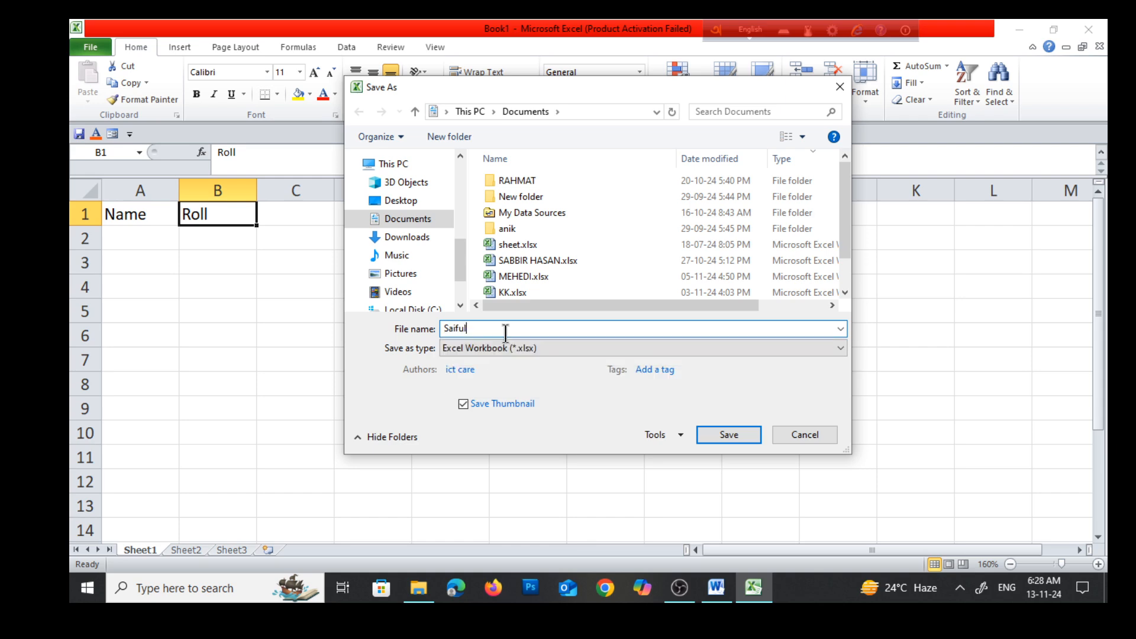
left_click(722, 434)
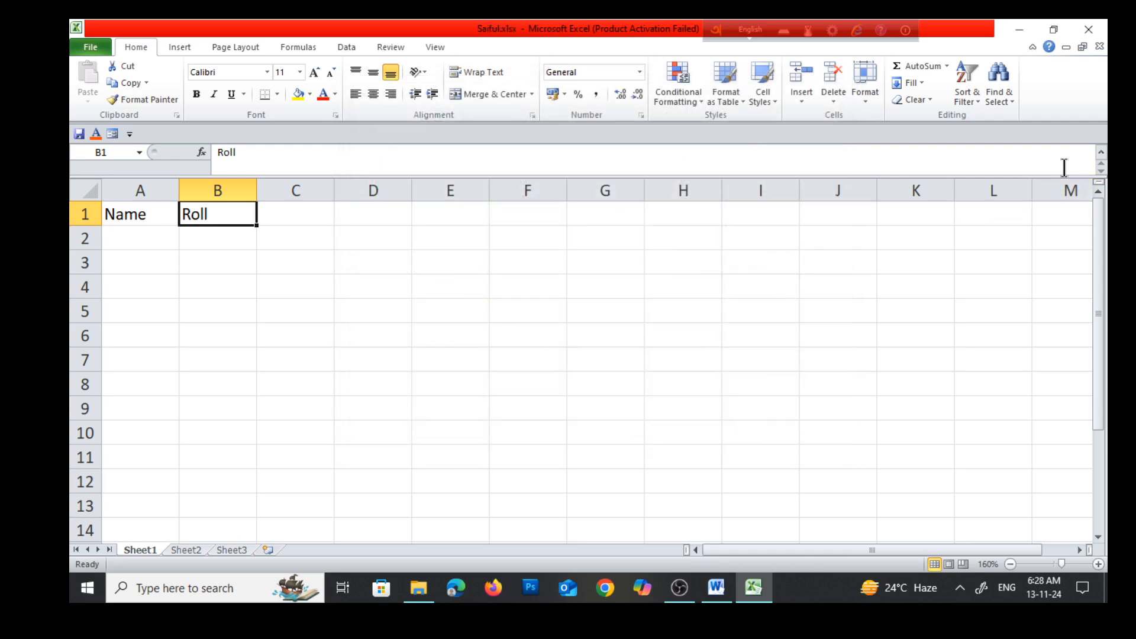
Close Excel and minimize the remaining Word and File Explorer windows to reach the desktop
left_click(1086, 28)
left_click(1014, 29)
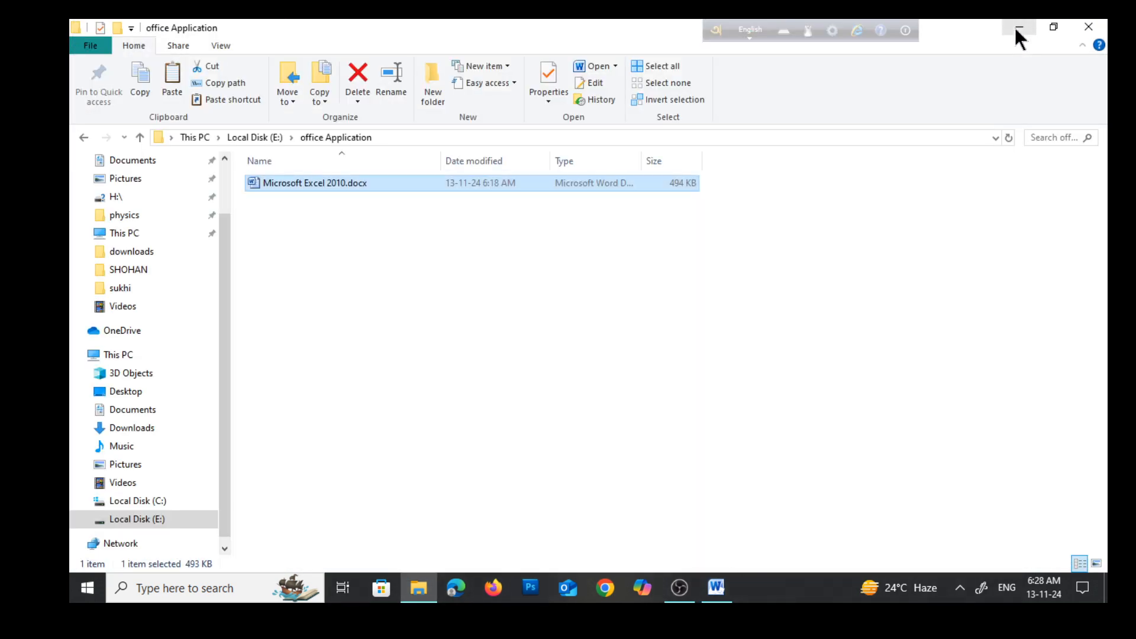
left_click(1011, 26)
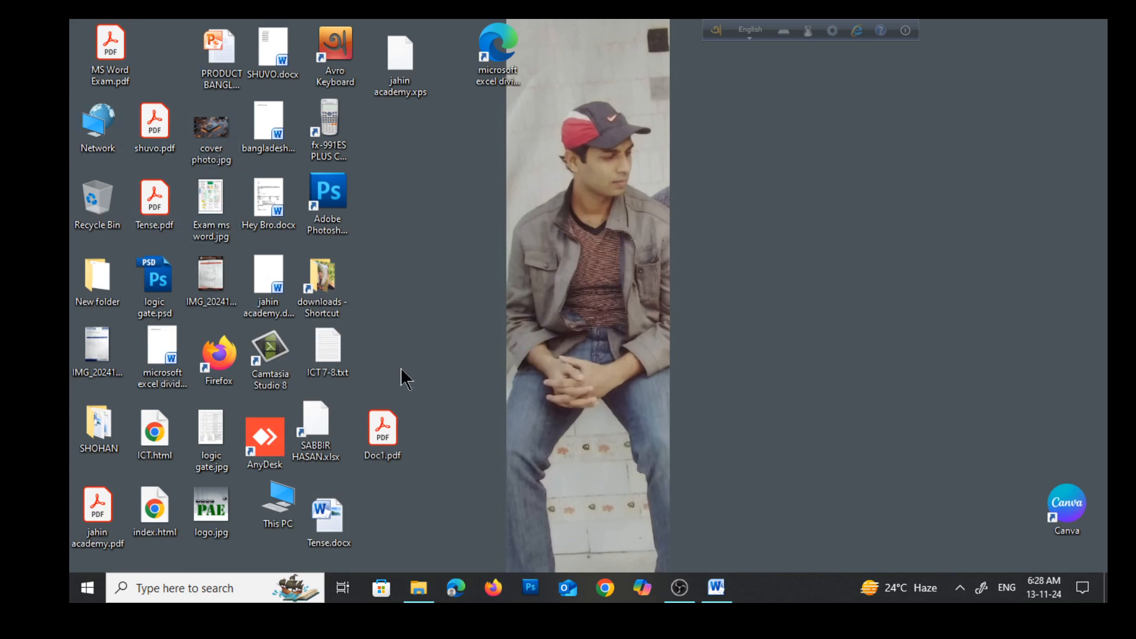
Open the newly saved workbook from the Documents folder to check its contents, dismissing the activation wizard, and close it again
double_click(269, 509)
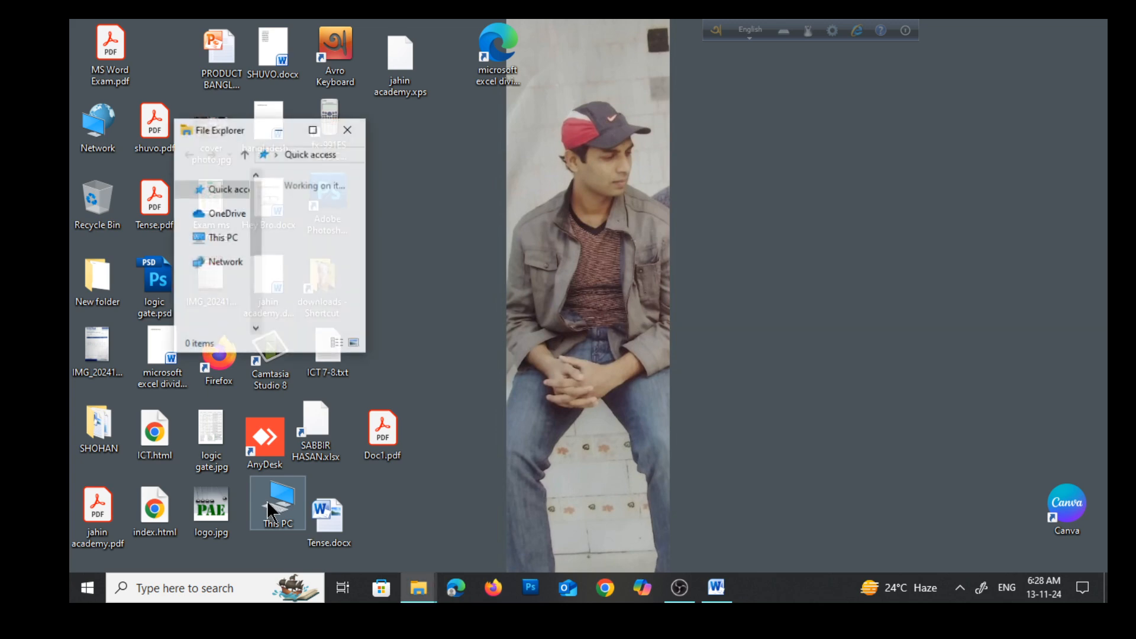
left_click(313, 126)
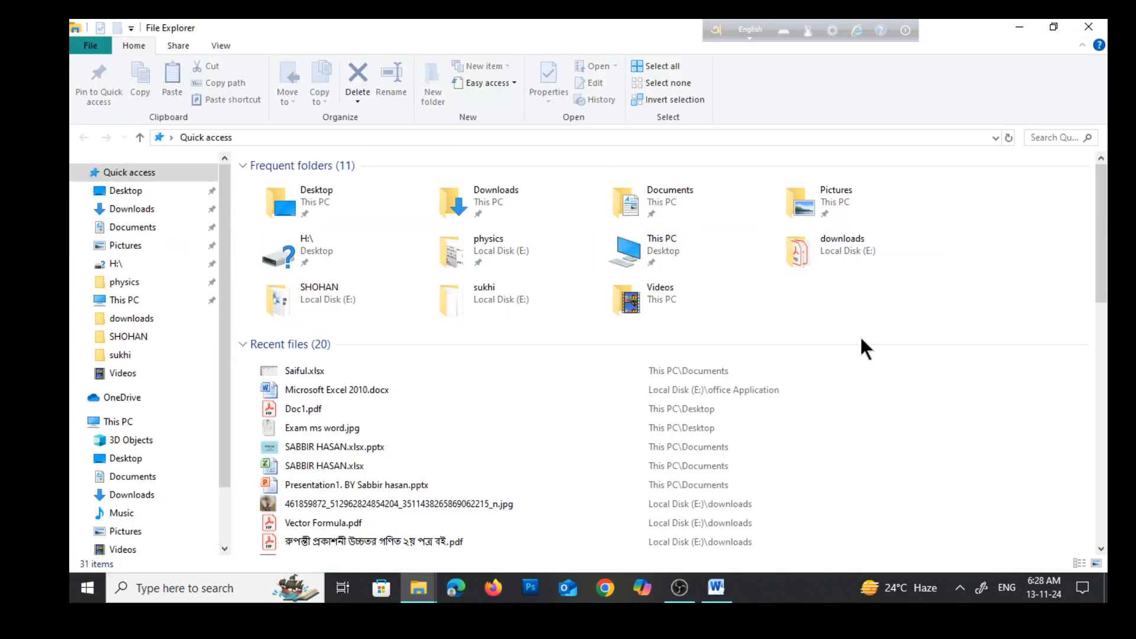
left_click(143, 233)
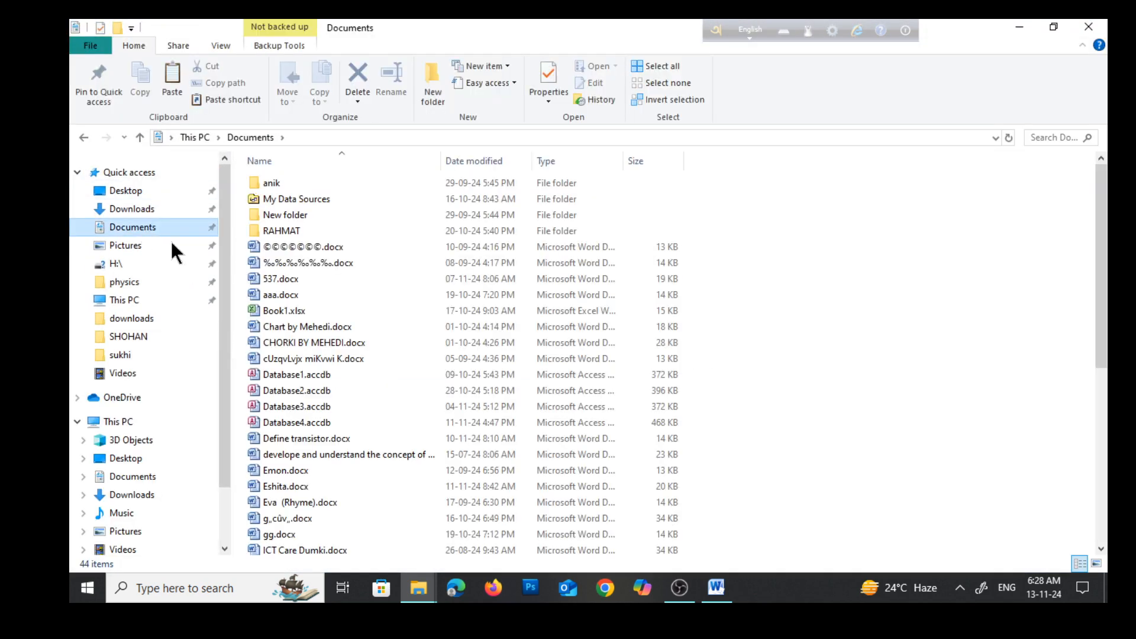
scroll(303, 195, "down", 7)
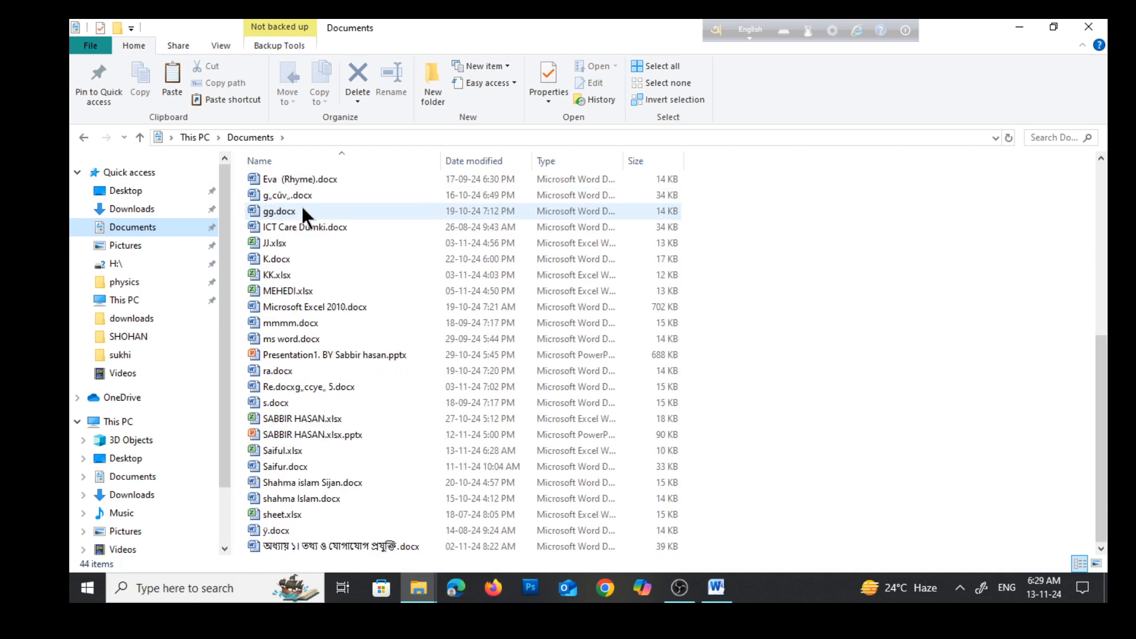
double_click(272, 449)
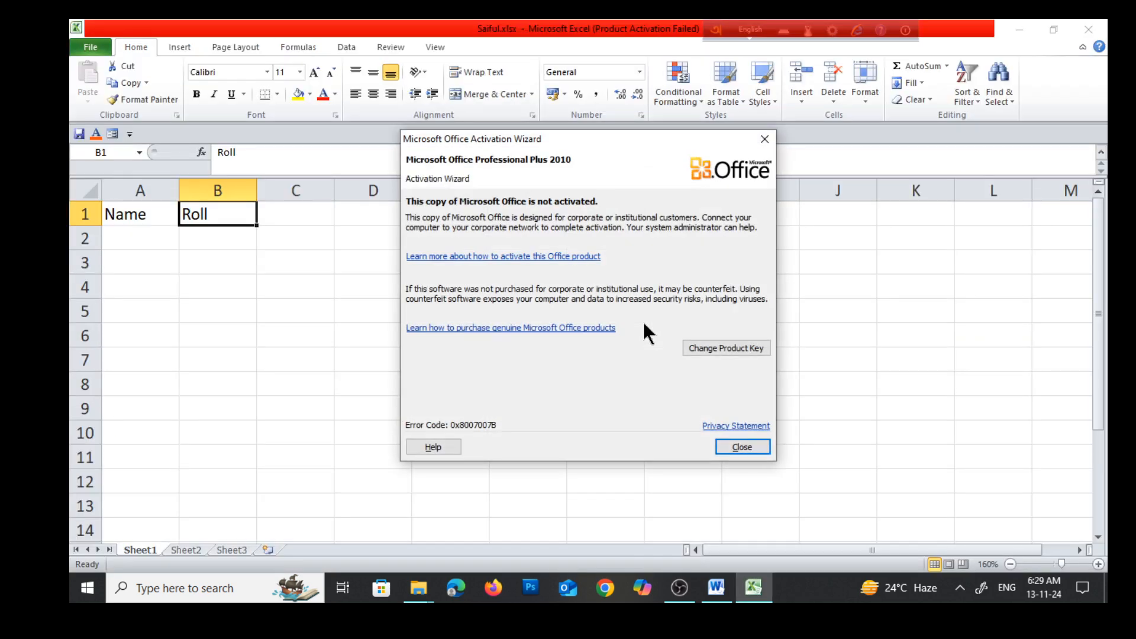
left_click(741, 447)
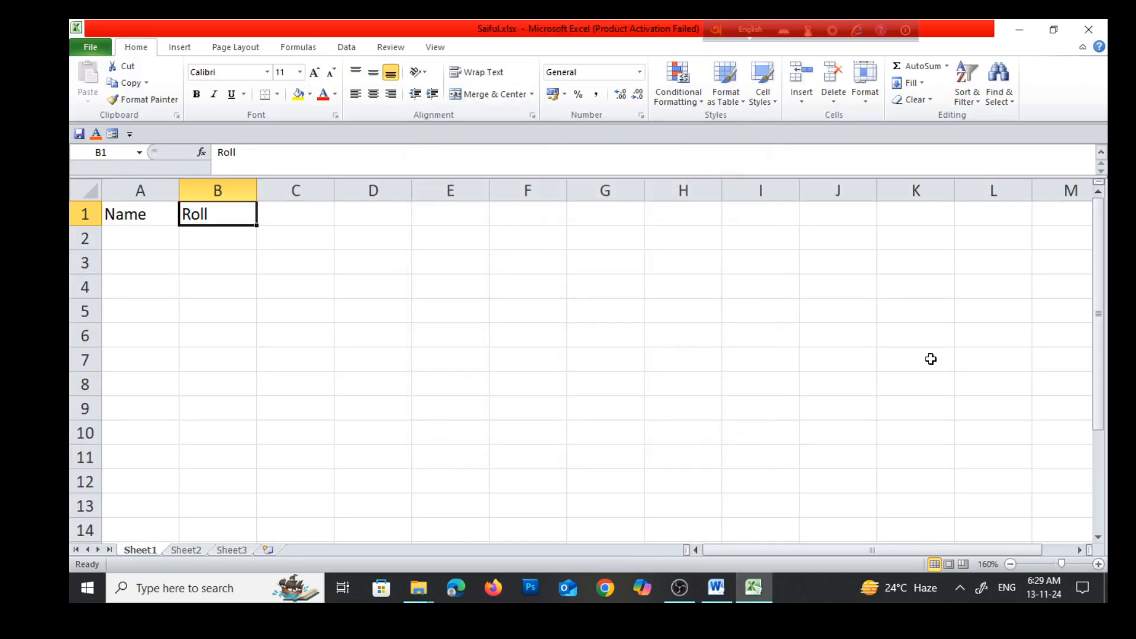
left_click(1086, 29)
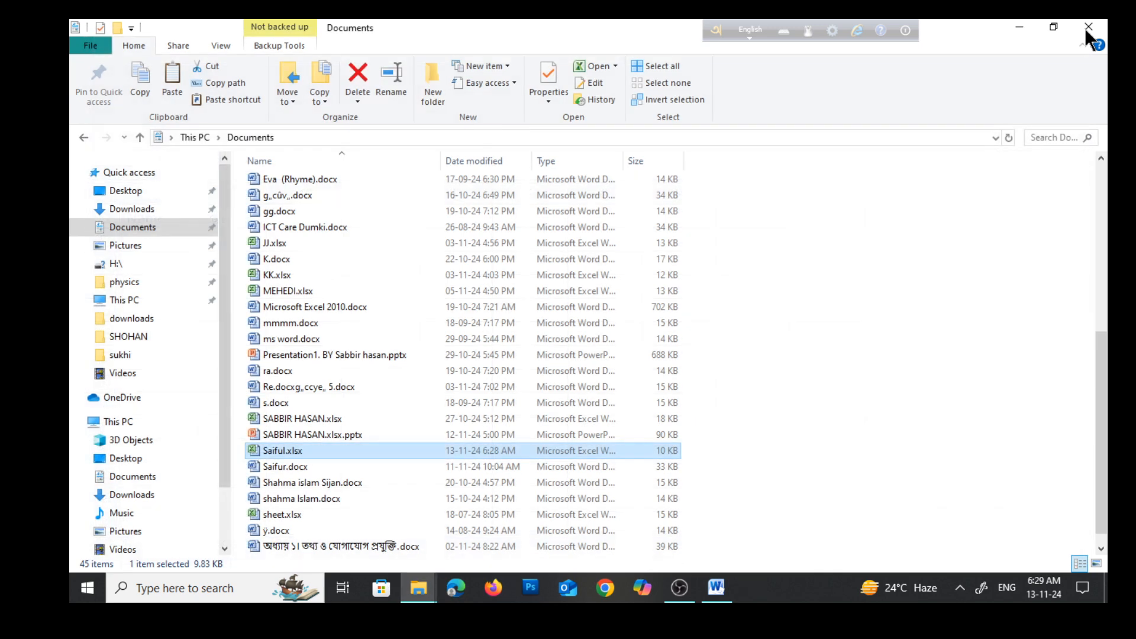
Search Windows for excel, start Microsoft Excel 2010, and dismiss the activation wizard
left_click(163, 584)
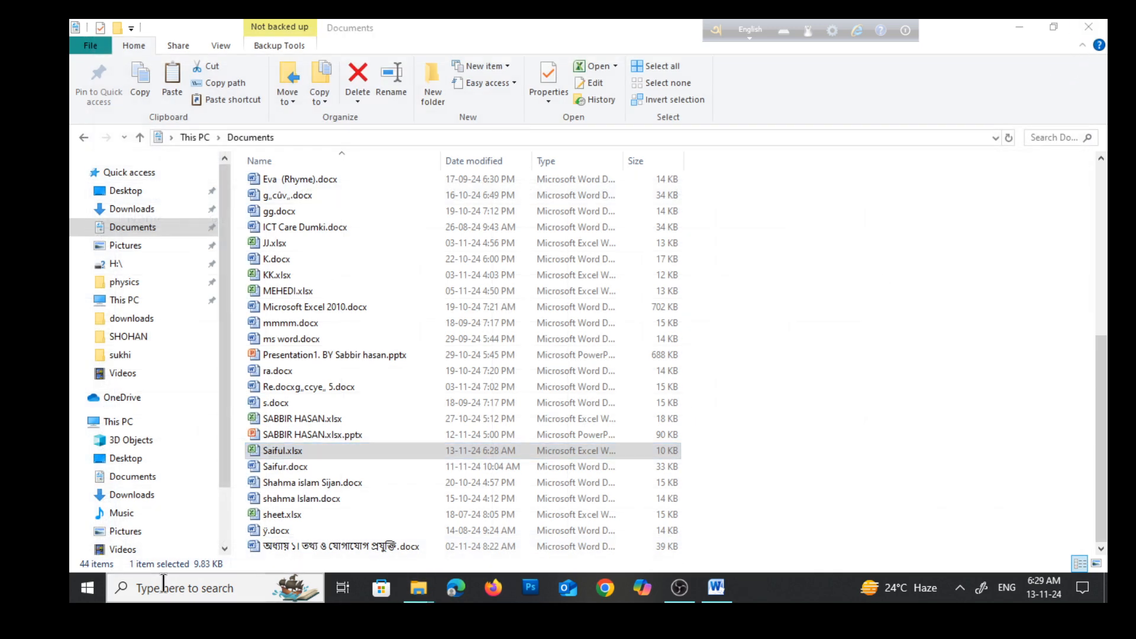
type("ex")
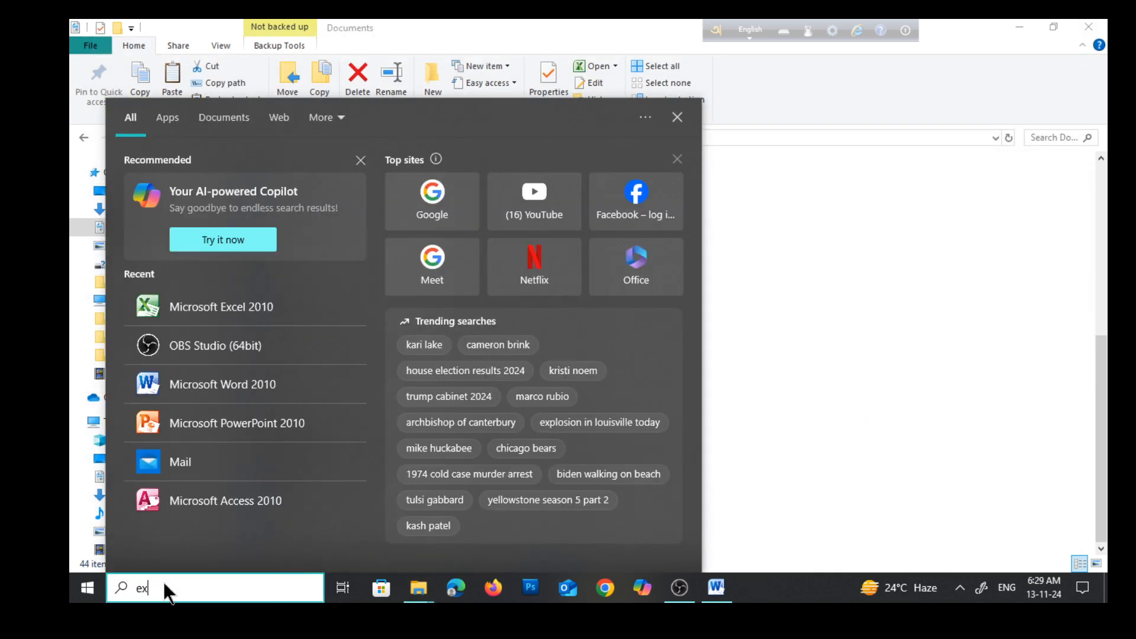
type("cel")
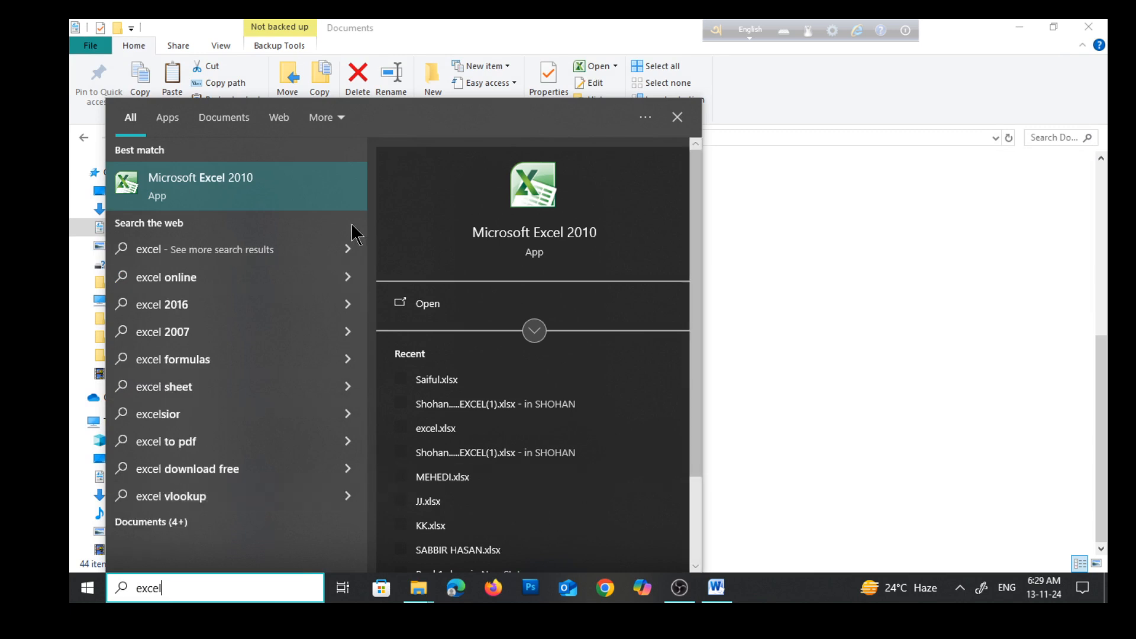
left_click(272, 178)
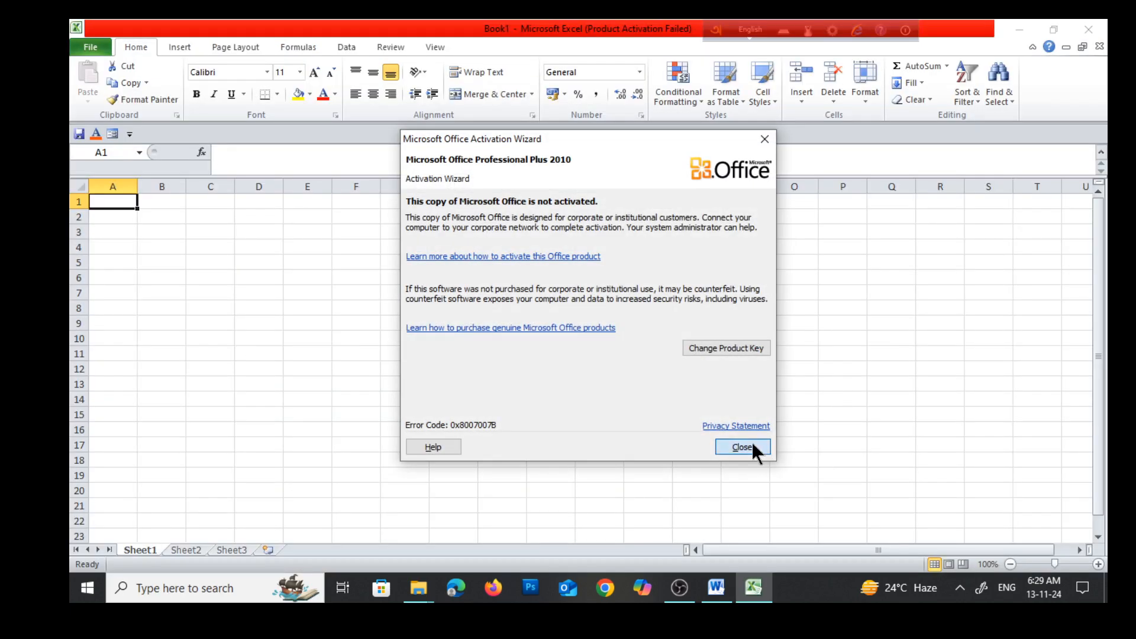
left_click(750, 445)
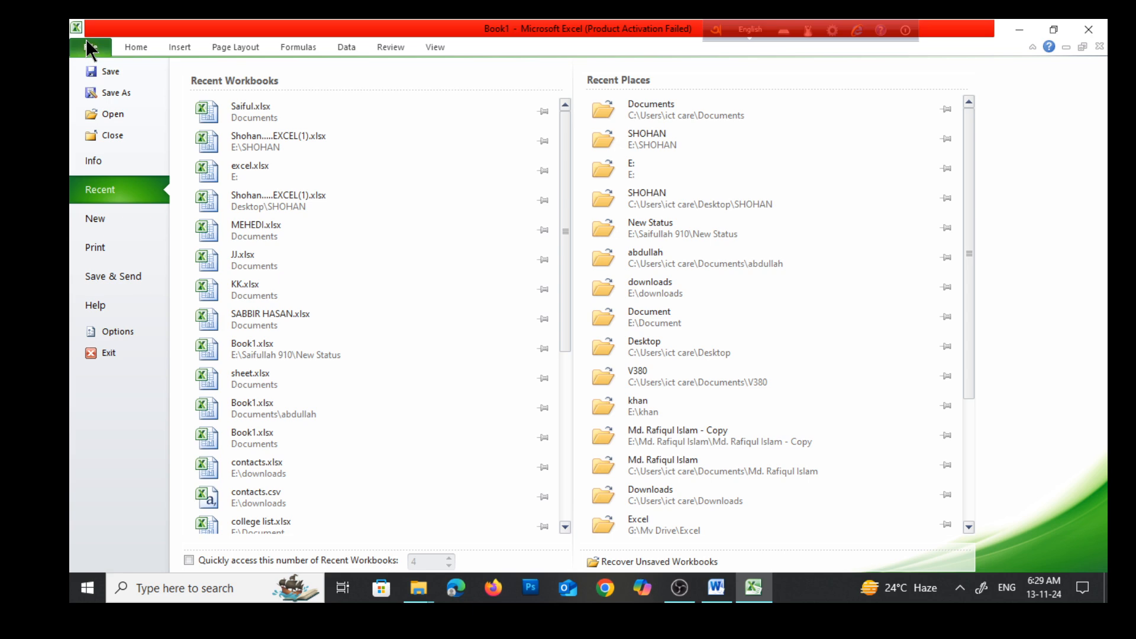
Open the workbook named after the author from the Documents folder using Excel's Open command
left_click(97, 114)
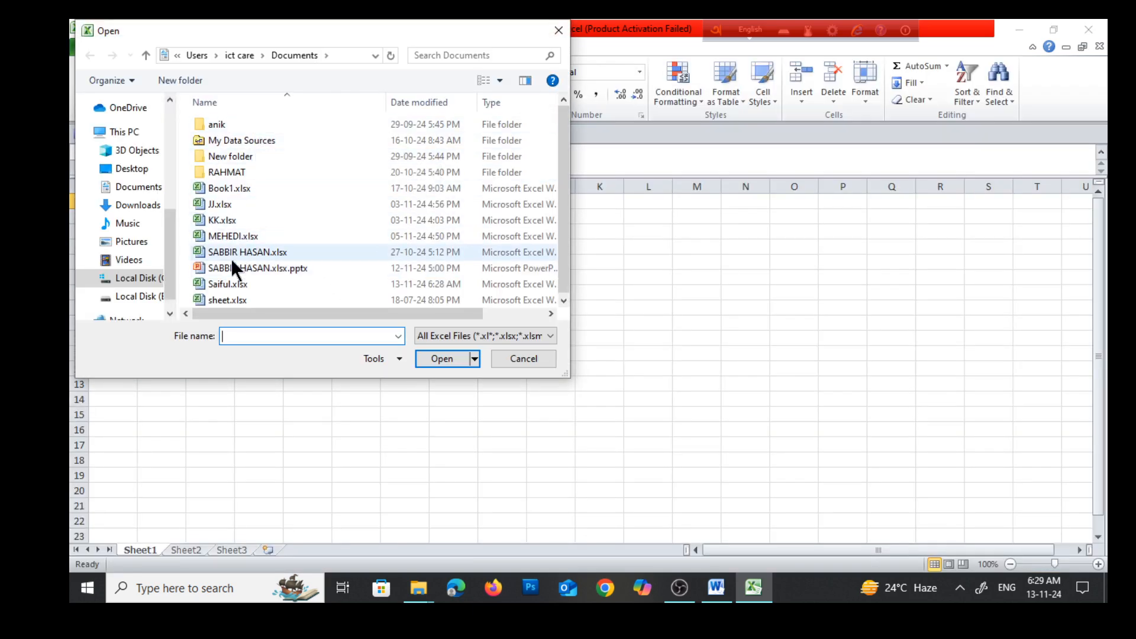
left_click(220, 286)
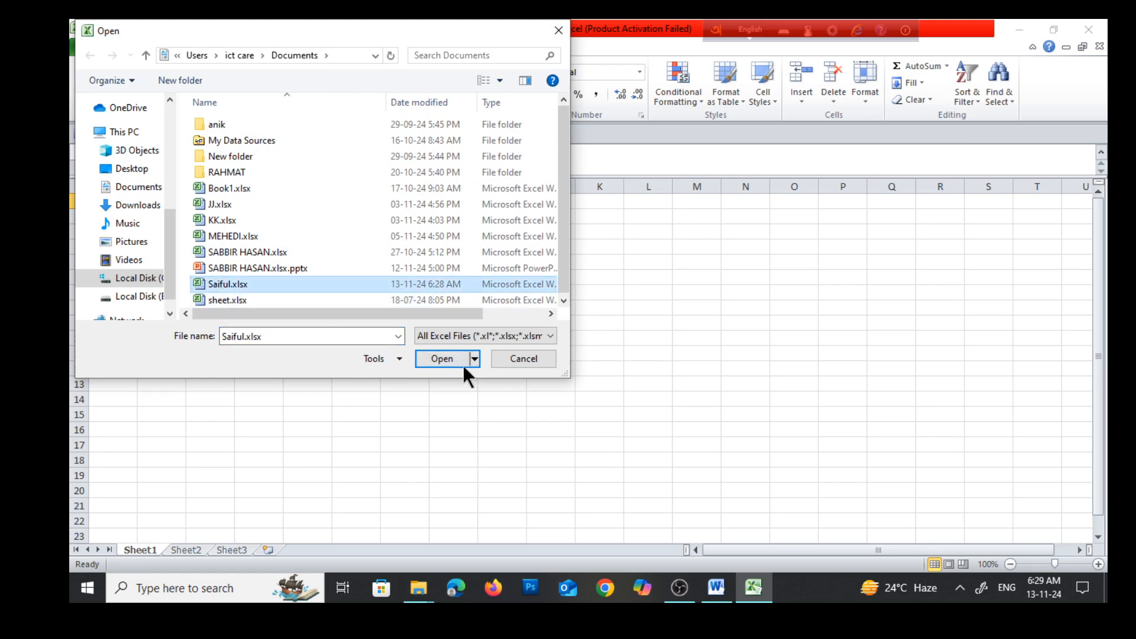
left_click(439, 361)
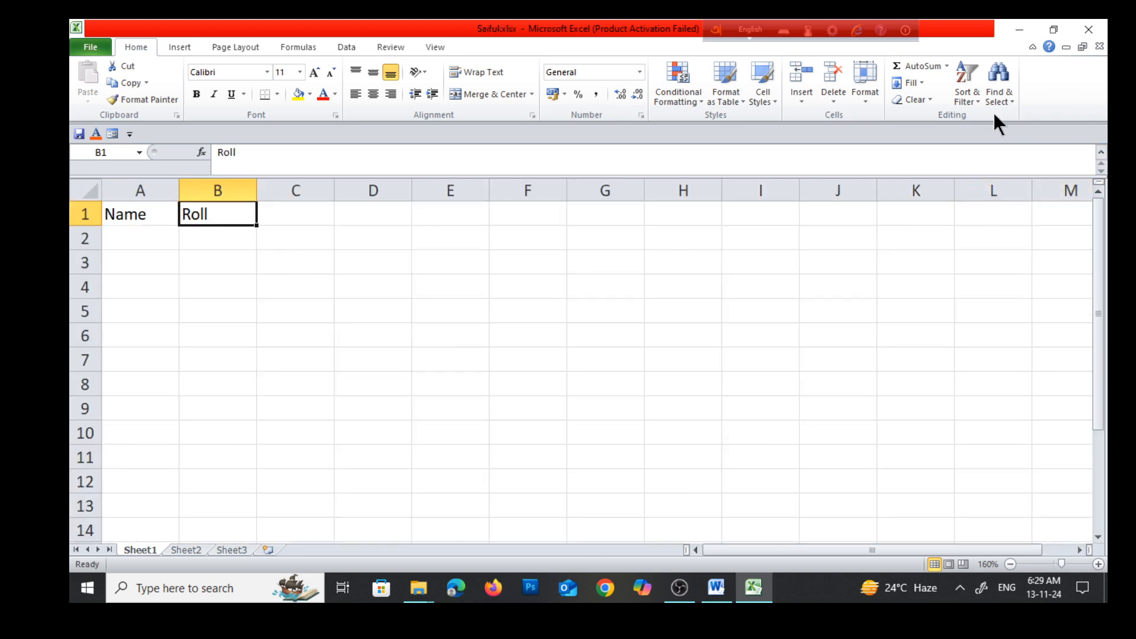
Close the workbook while keeping Excel running, and reopen it from the recent workbooks
left_click(90, 47)
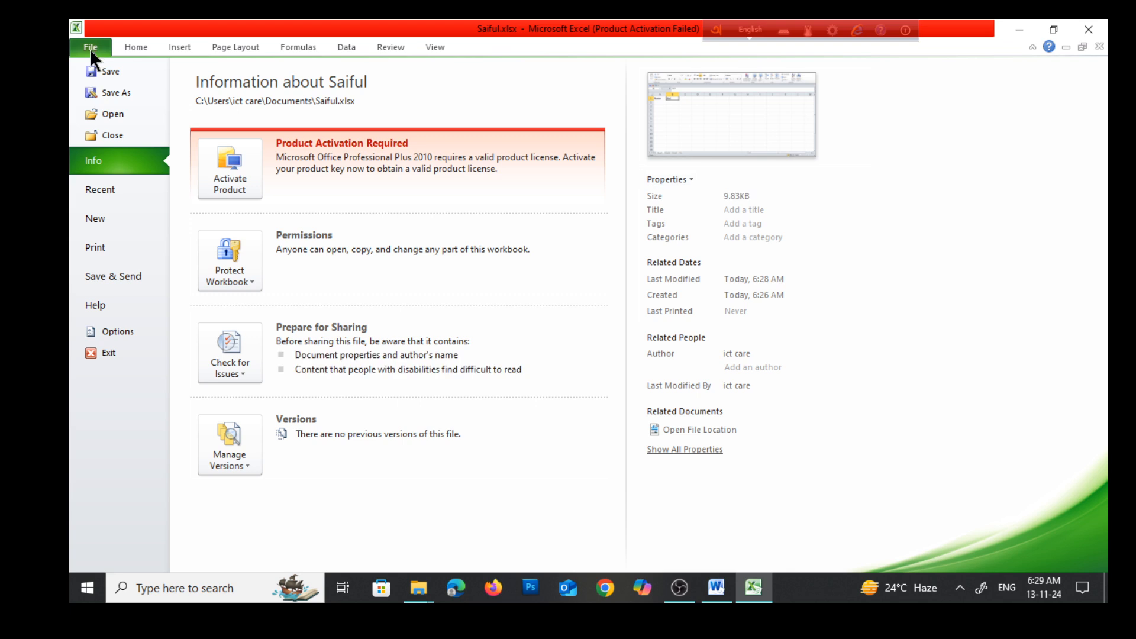
left_click(103, 135)
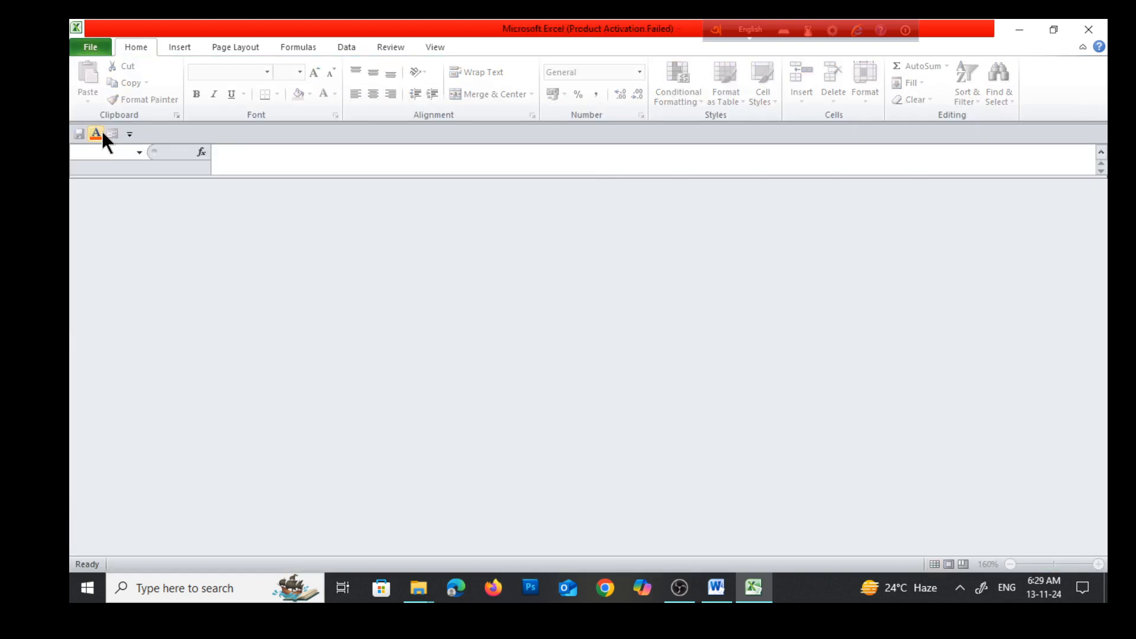
left_click(91, 47)
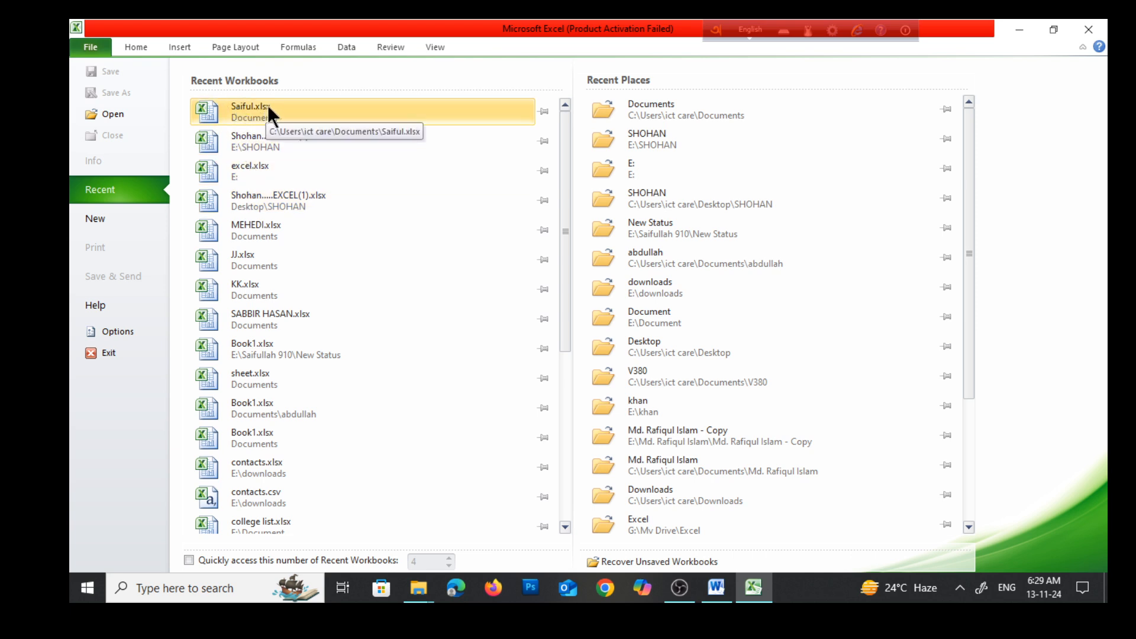
left_click(249, 111)
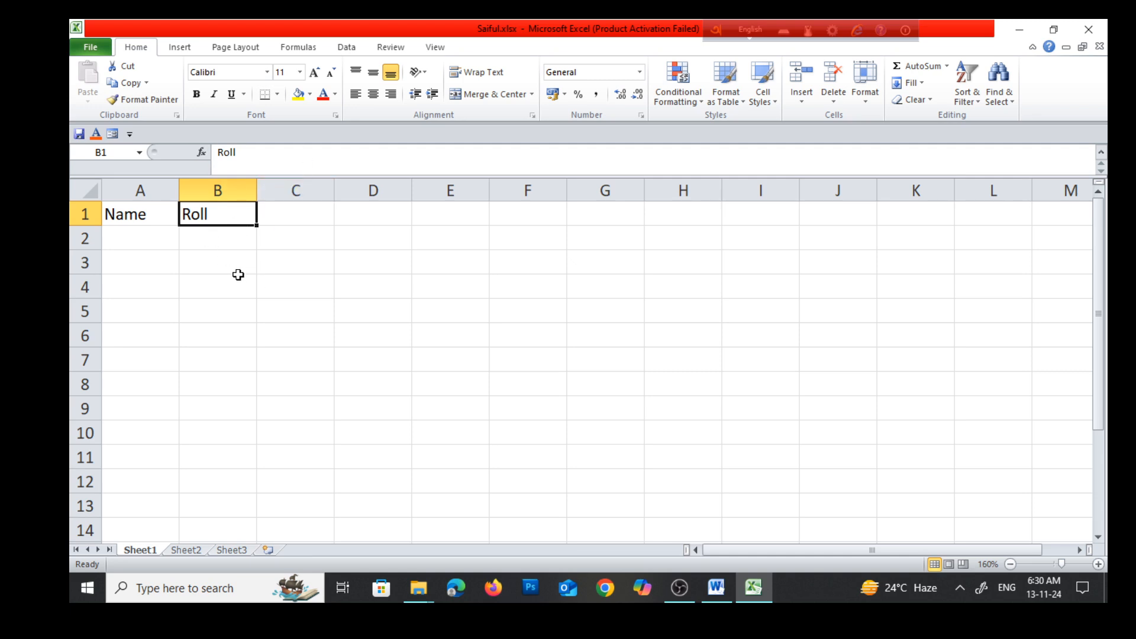
Switch to the Word notes and colour the number of row 4, about saving with a password, red
left_click(716, 598)
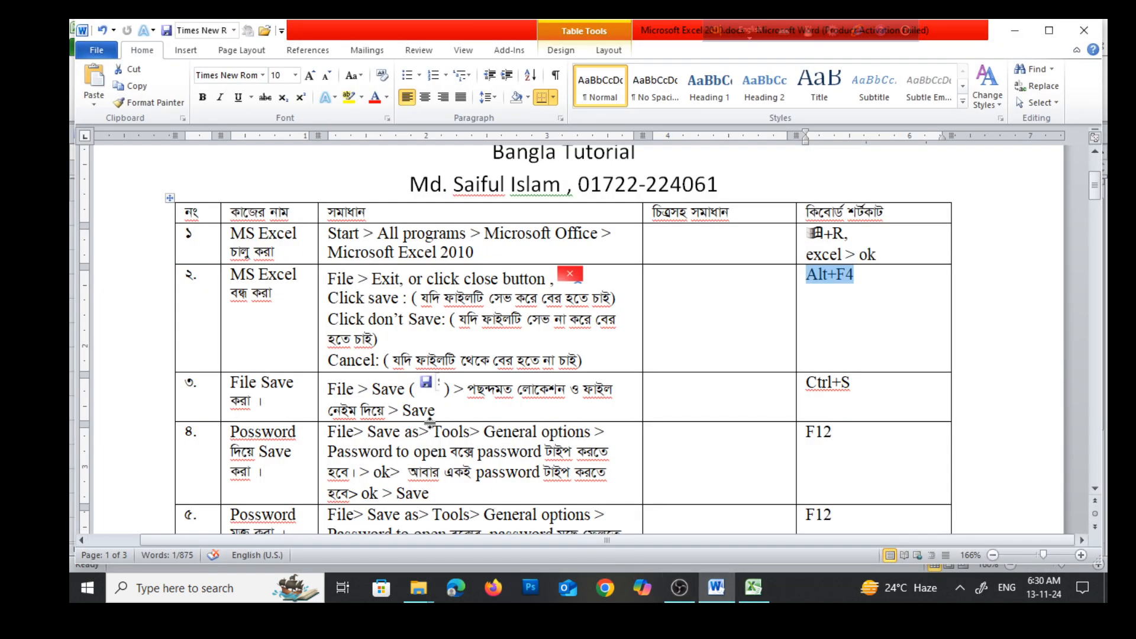
scroll(429, 423, "down", 1)
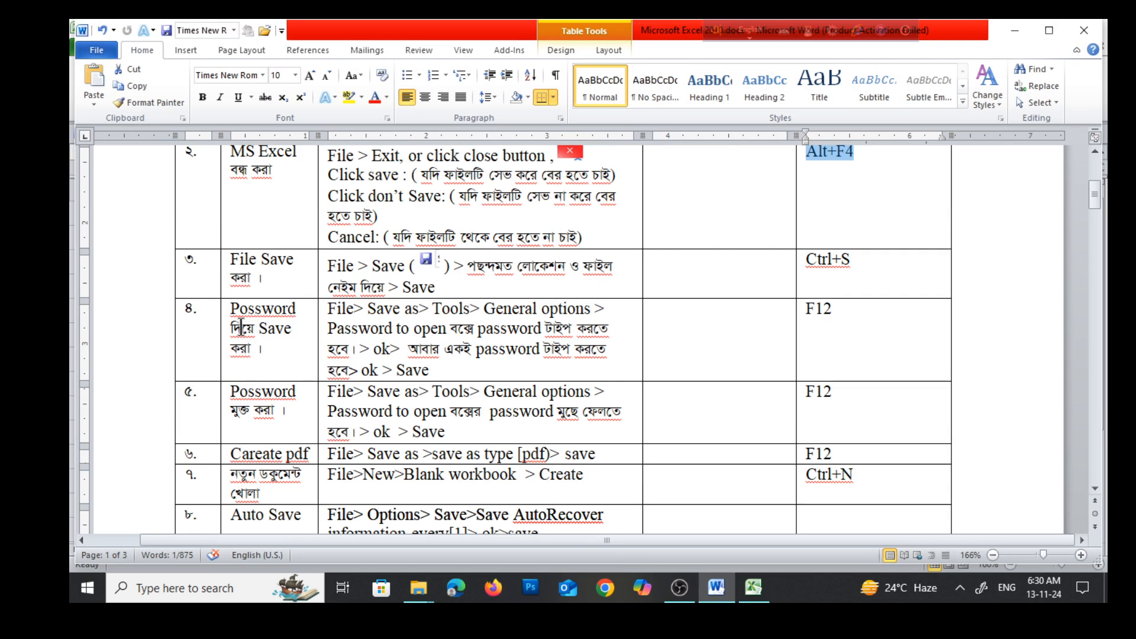
left_click_drag(185, 309, 210, 342)
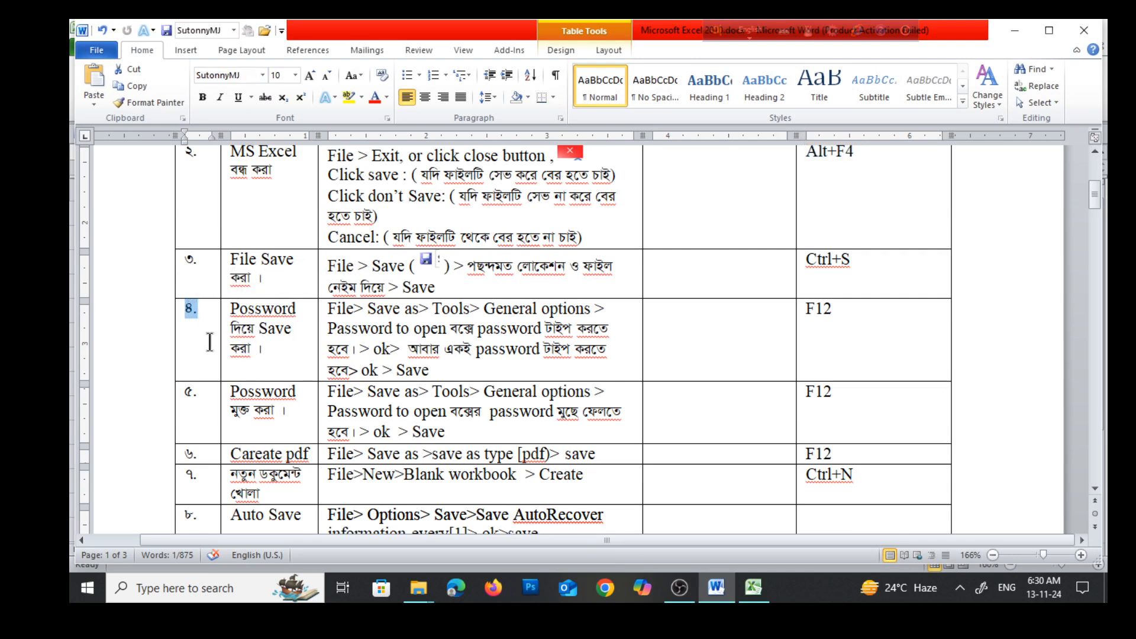
left_click(374, 96)
left_click(293, 325)
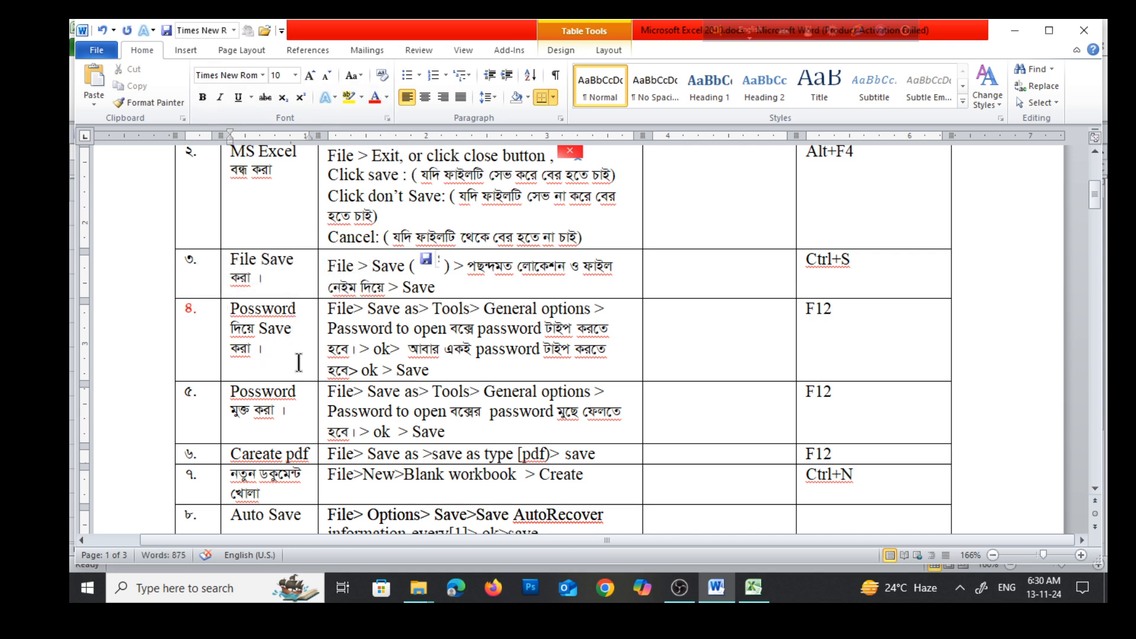
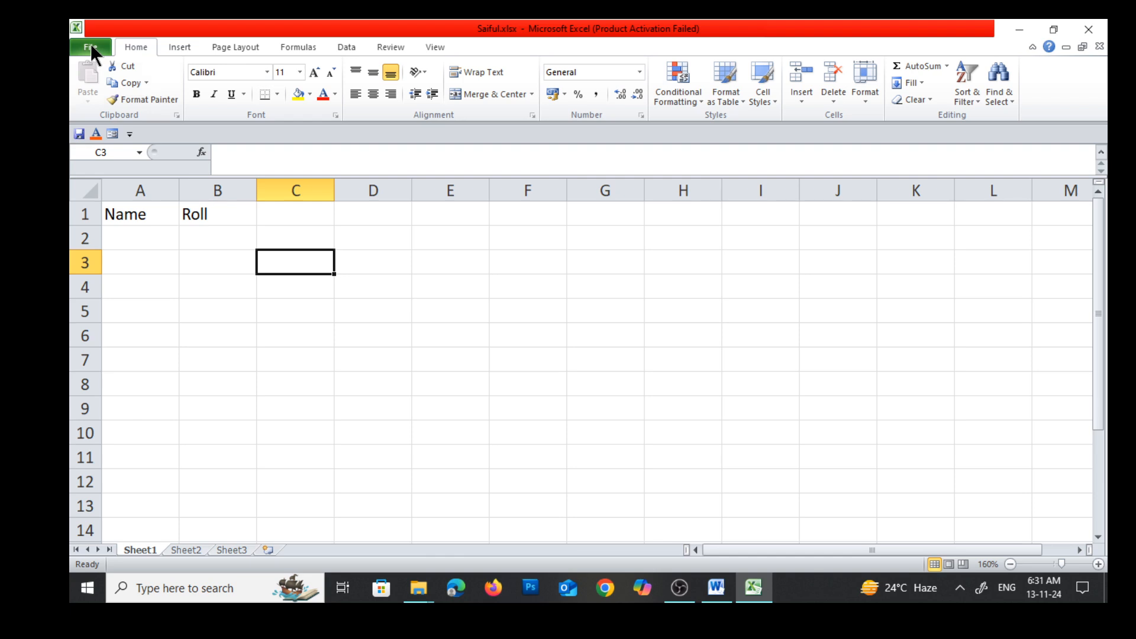
Set and confirm a password to open through Save As general options, and save over the existing workbook in Documents
left_click(92, 50)
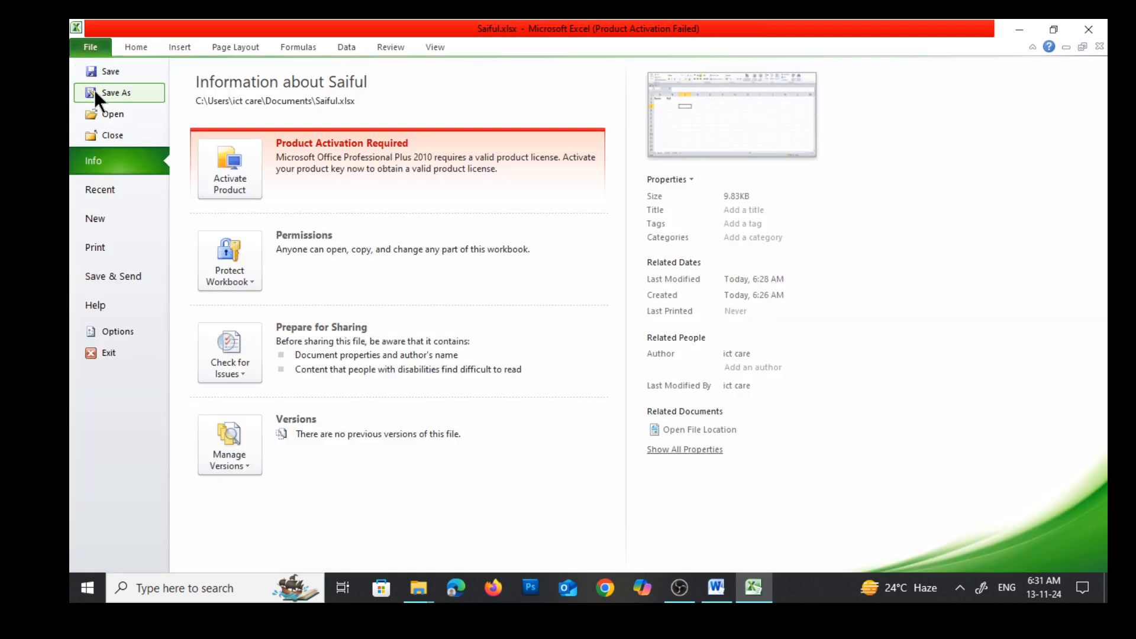
left_click(94, 90)
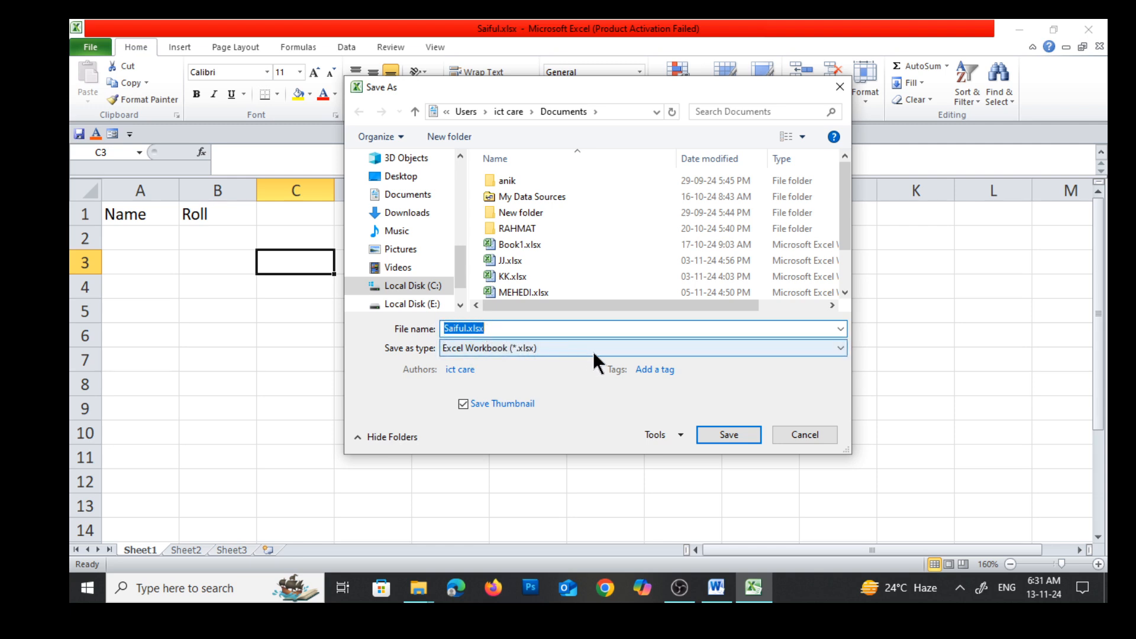
left_click(667, 441)
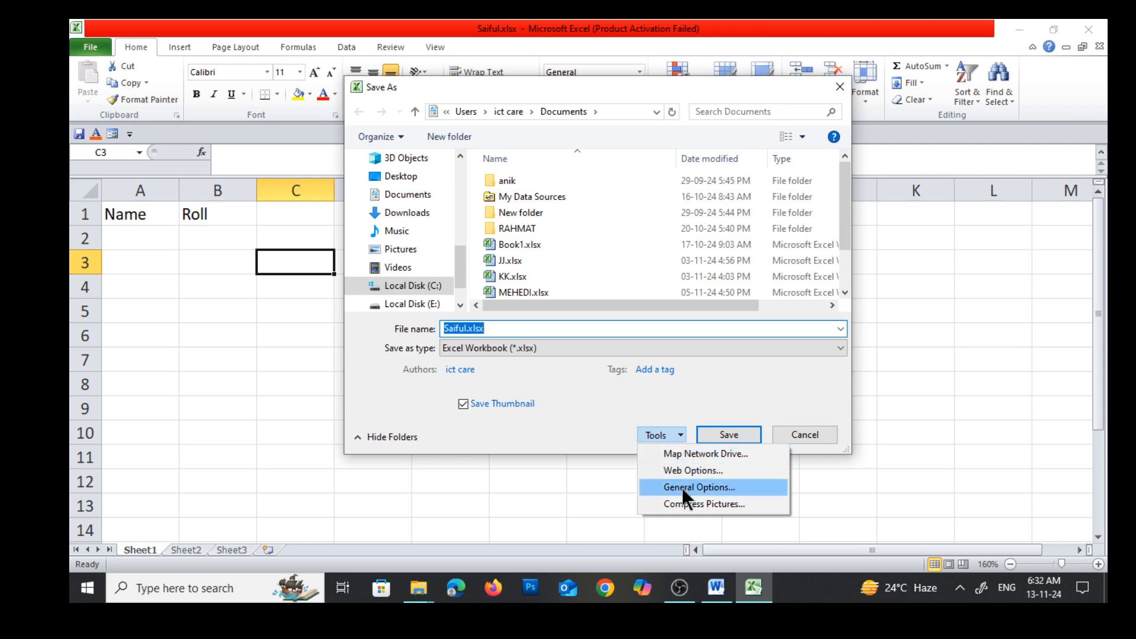
left_click(721, 487)
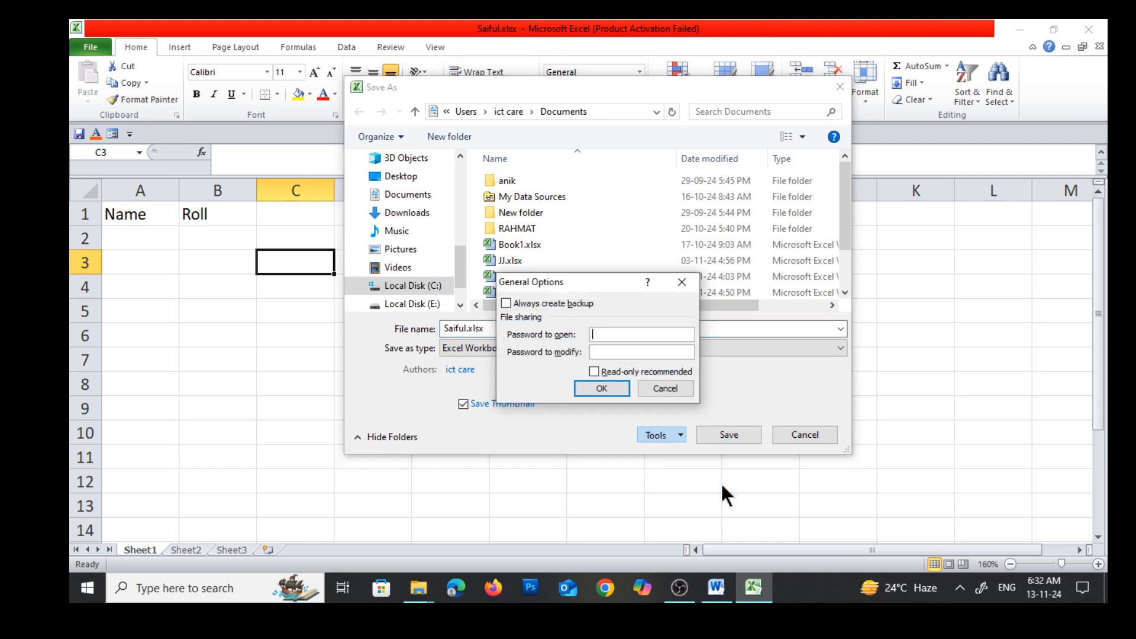
left_click_drag(584, 275, 589, 190)
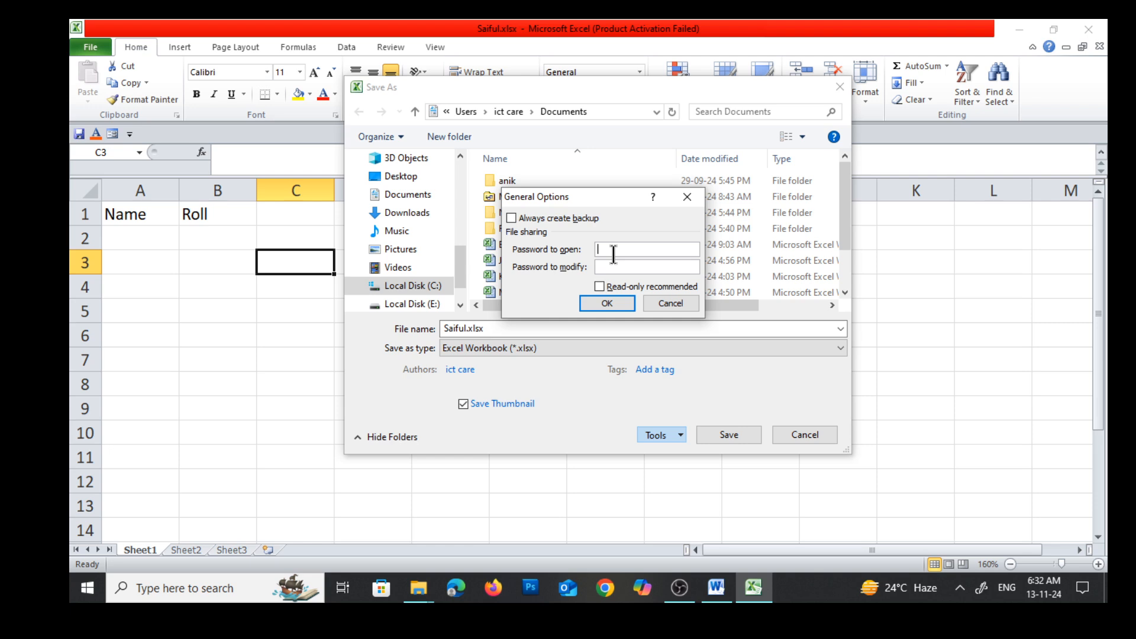
type("12")
left_click(608, 302)
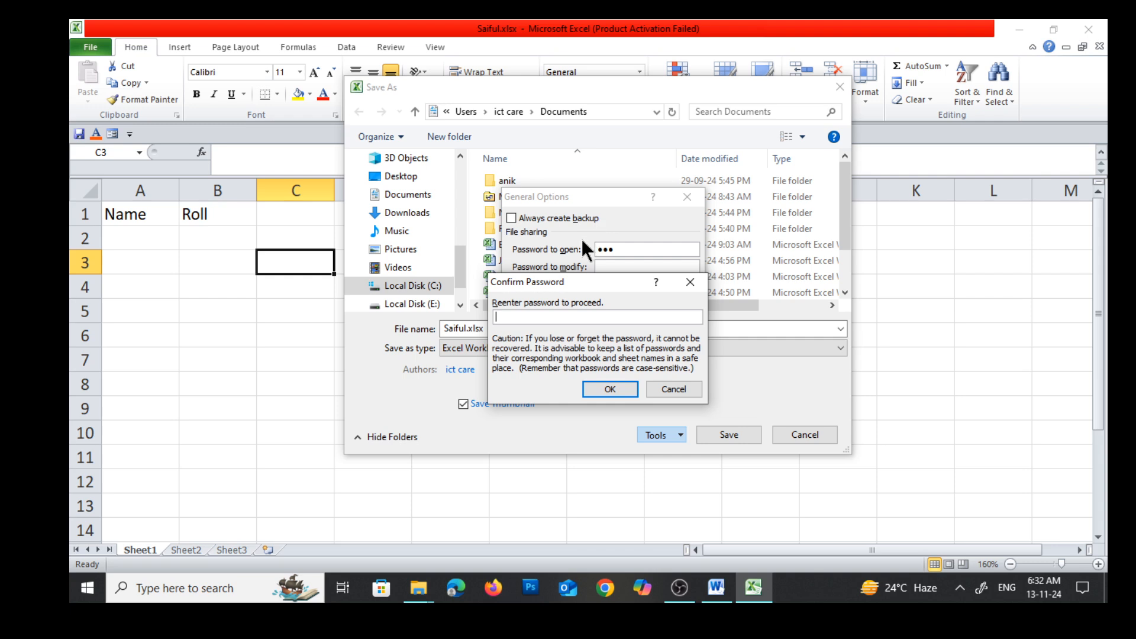
type("123")
left_click(598, 386)
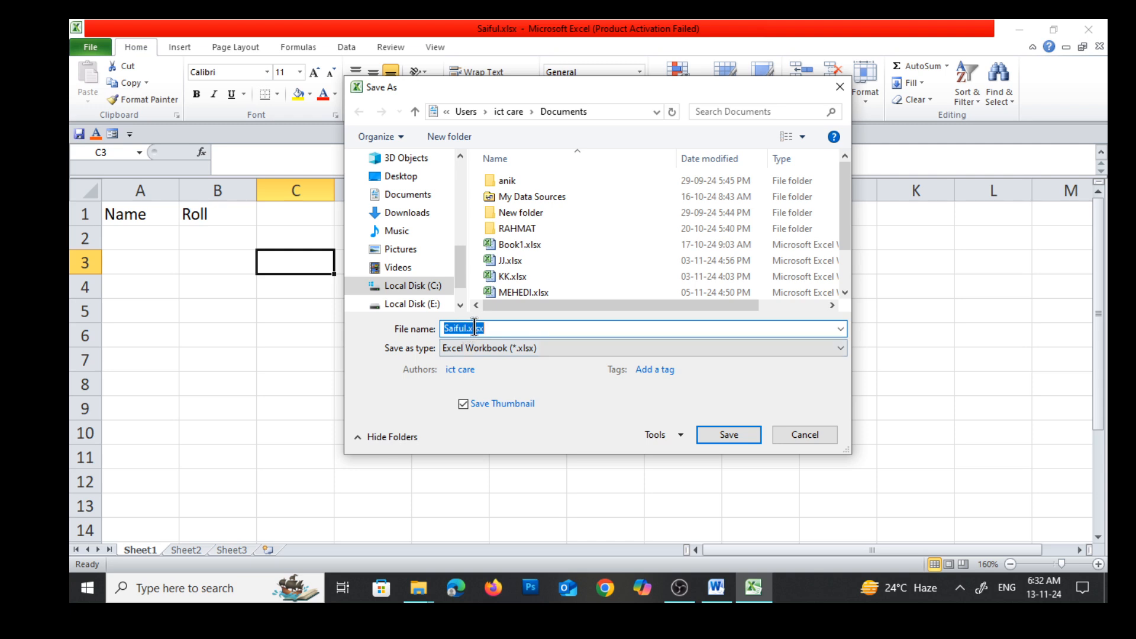
left_click(727, 436)
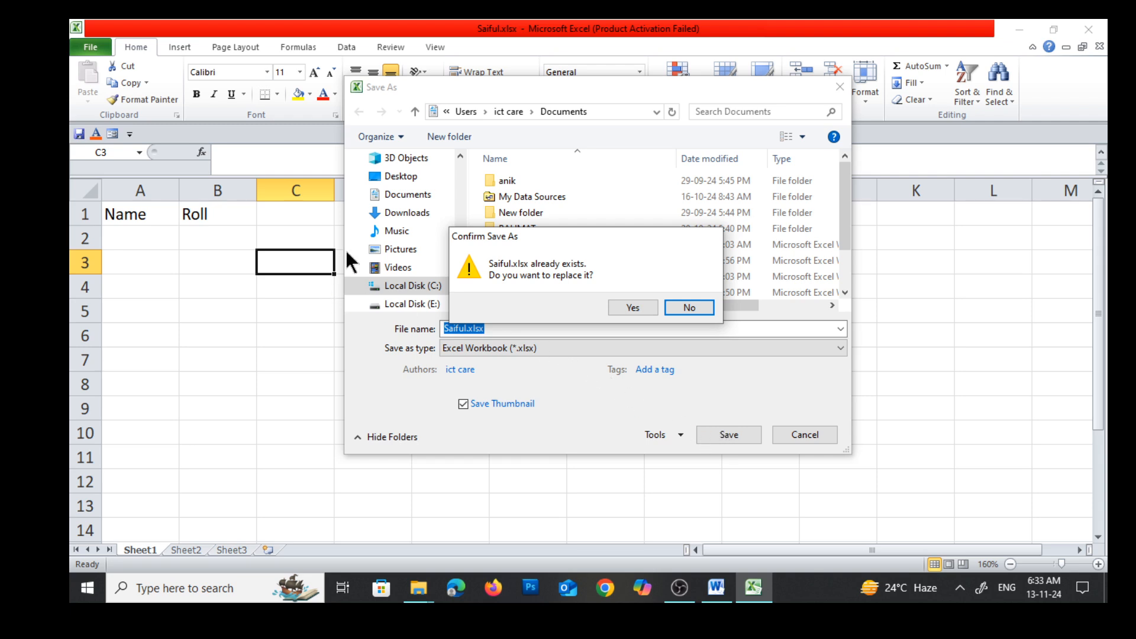
left_click(626, 306)
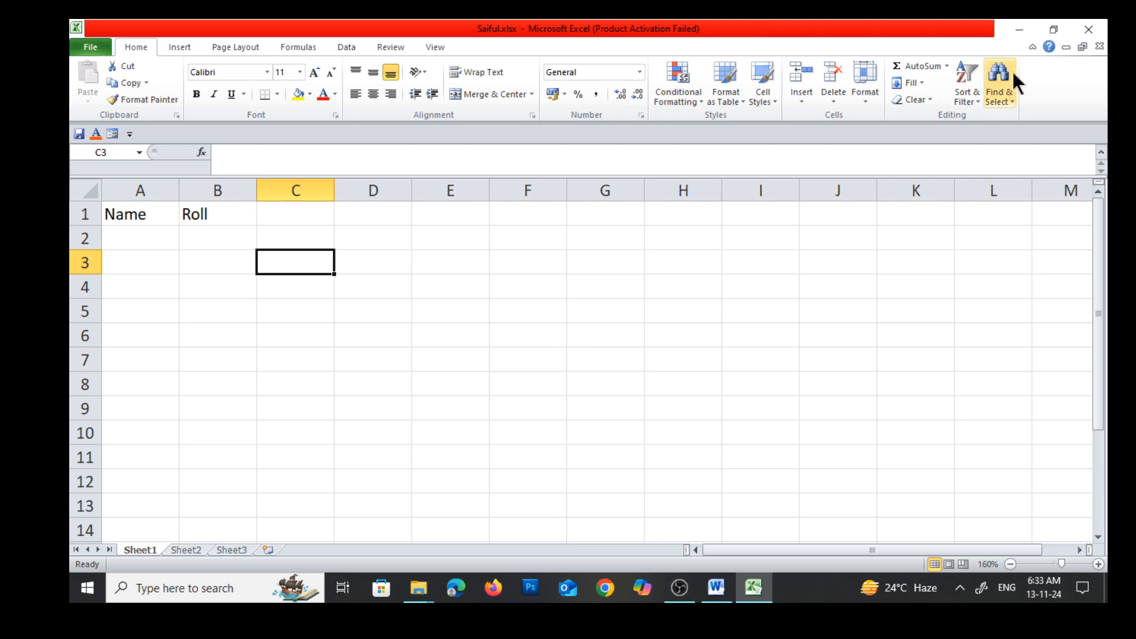
Close the workbook without exiting Excel and reopen it from the recent workbooks, entering the workbook password
left_click(1095, 47)
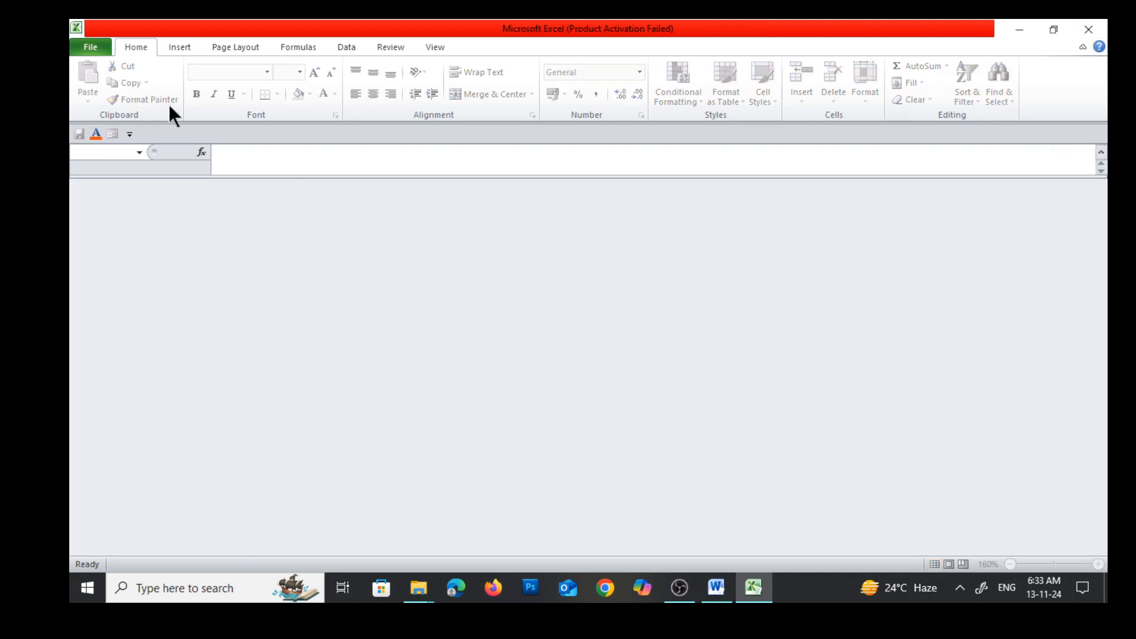
left_click(88, 46)
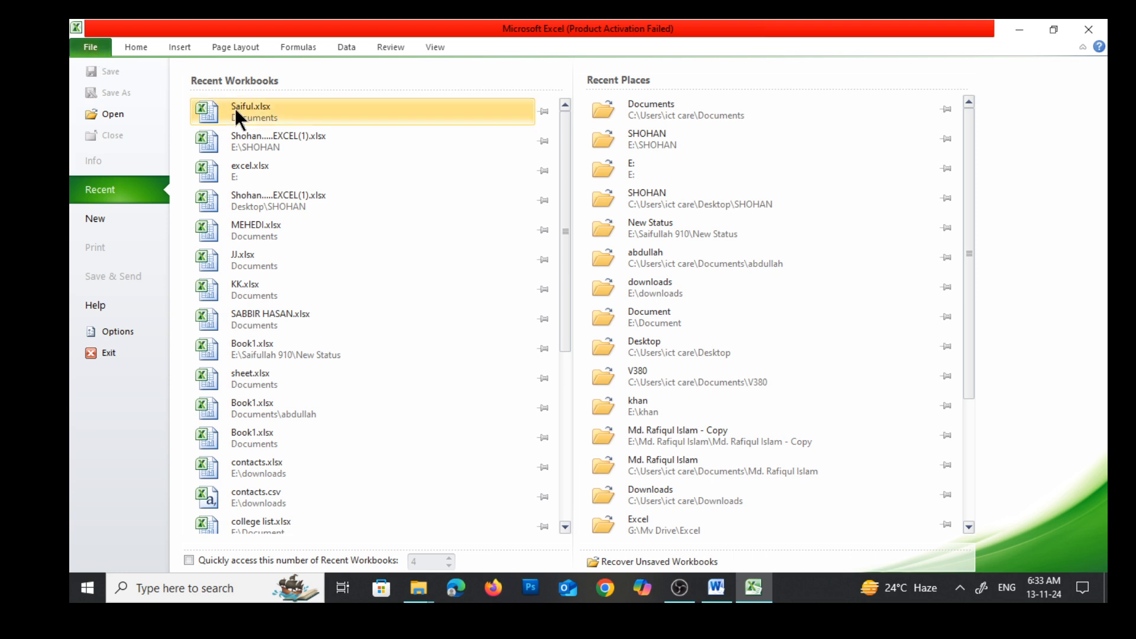
left_click(236, 109)
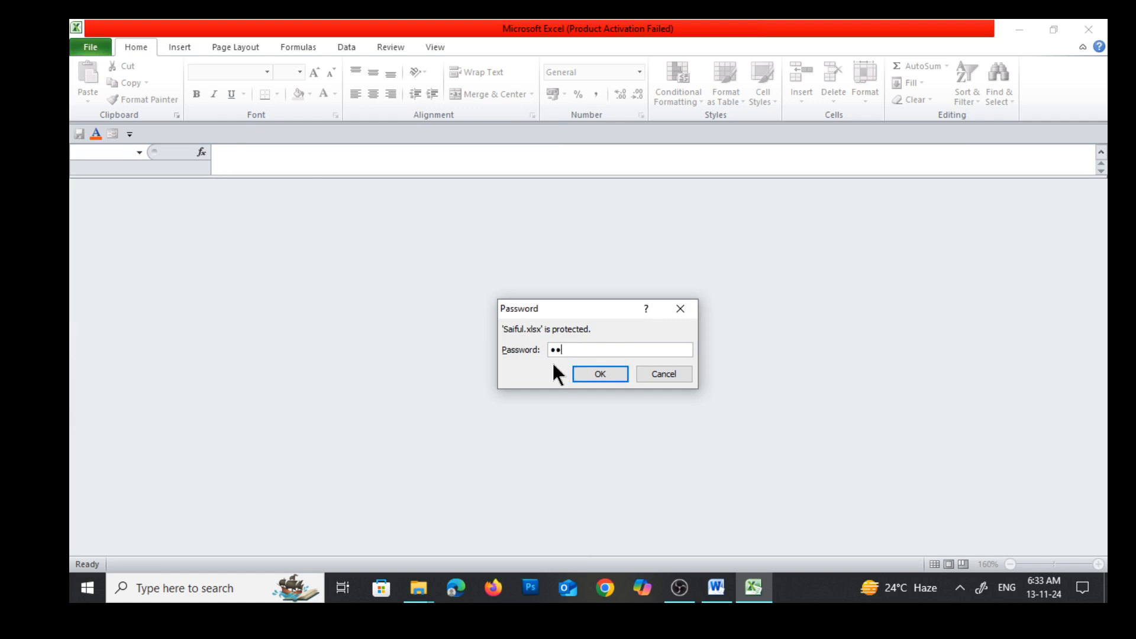
left_click(599, 372)
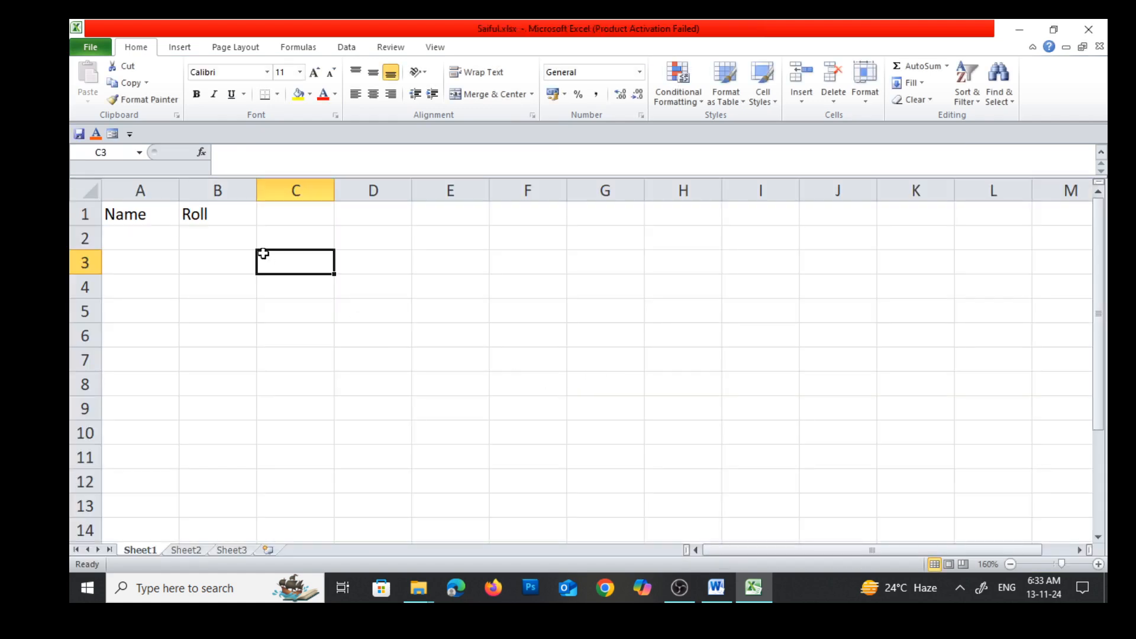
Consult the row about saving with a password in the Word notes and return to the Excel workbook
left_click(718, 595)
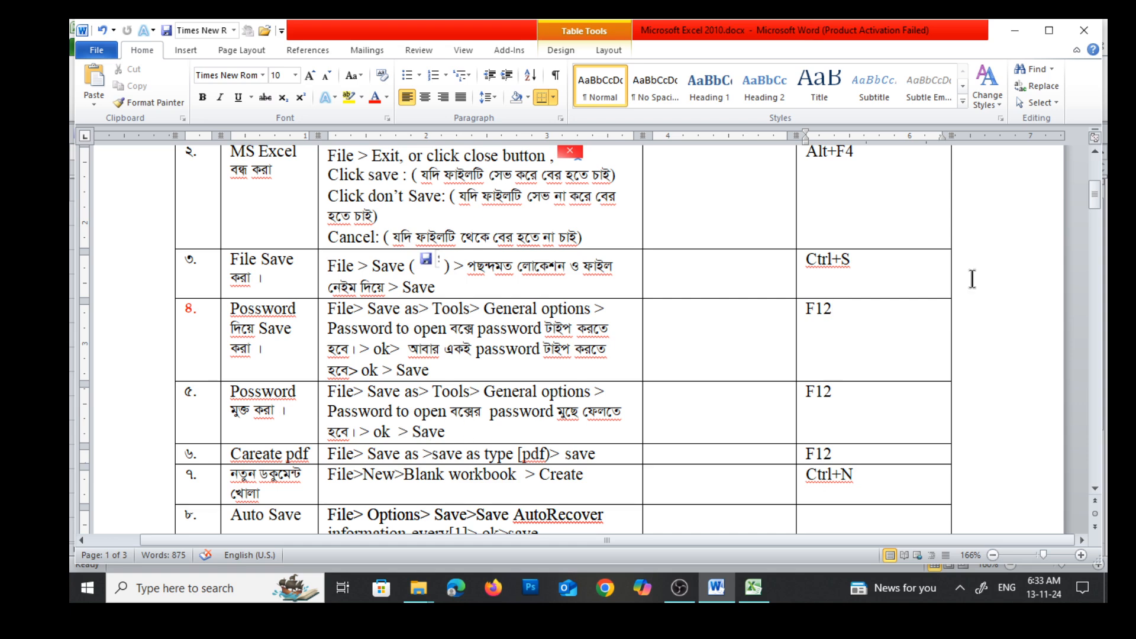
left_click(1014, 30)
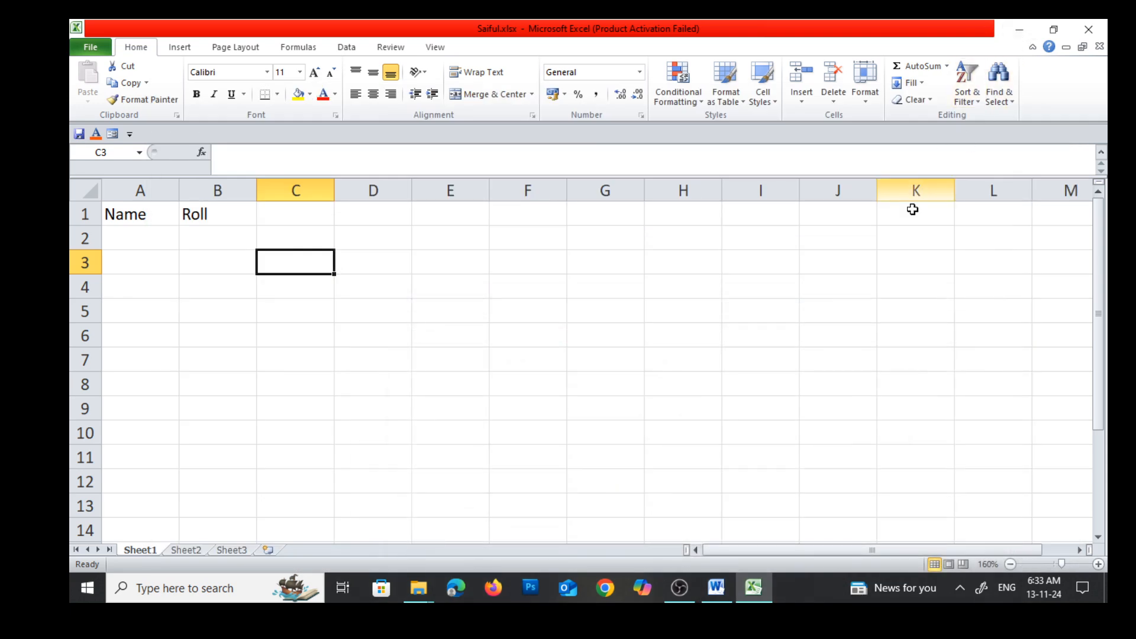
left_click(343, 280)
left_click_drag(317, 241, 414, 322)
left_click(595, 372)
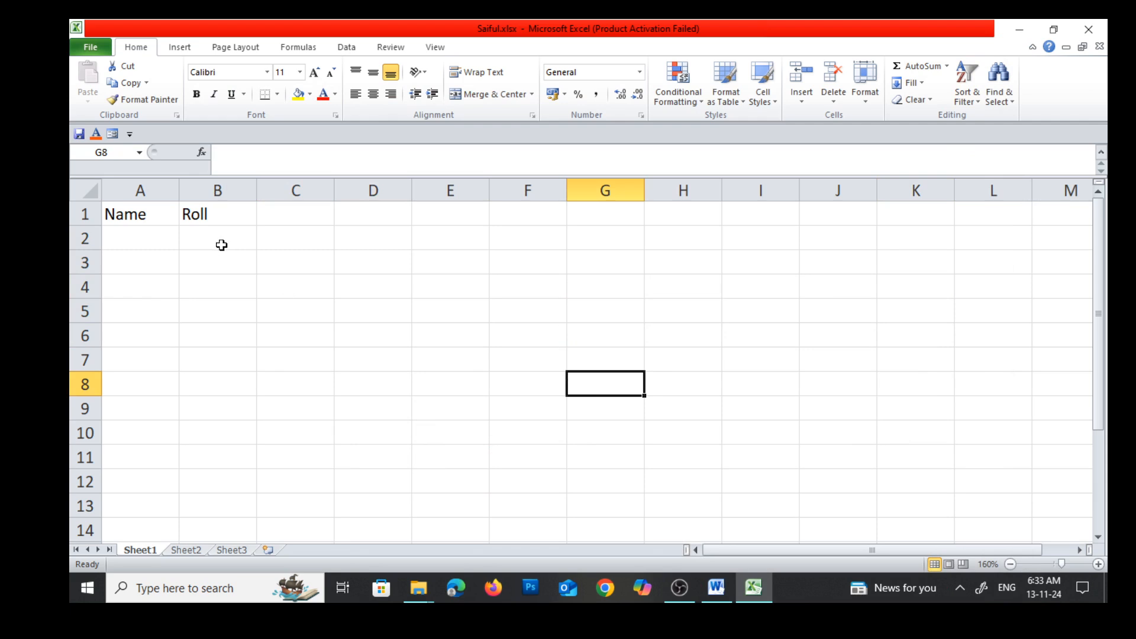
left_click(398, 352)
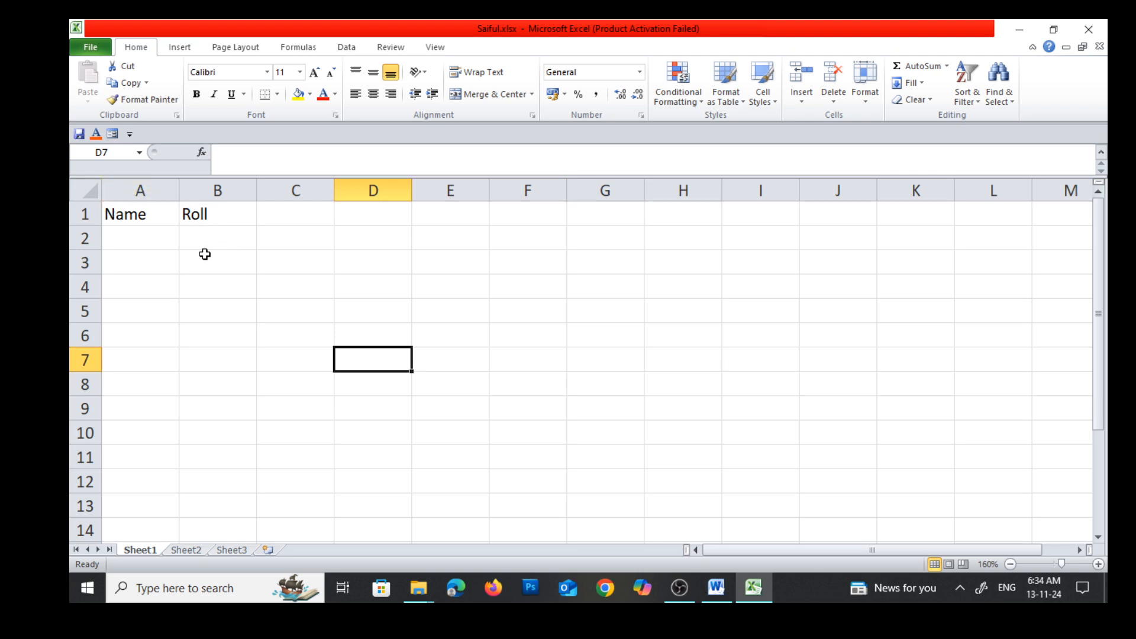
Close the protected workbook again and reopen it from the recent workbooks with the workbook password
left_click(1099, 46)
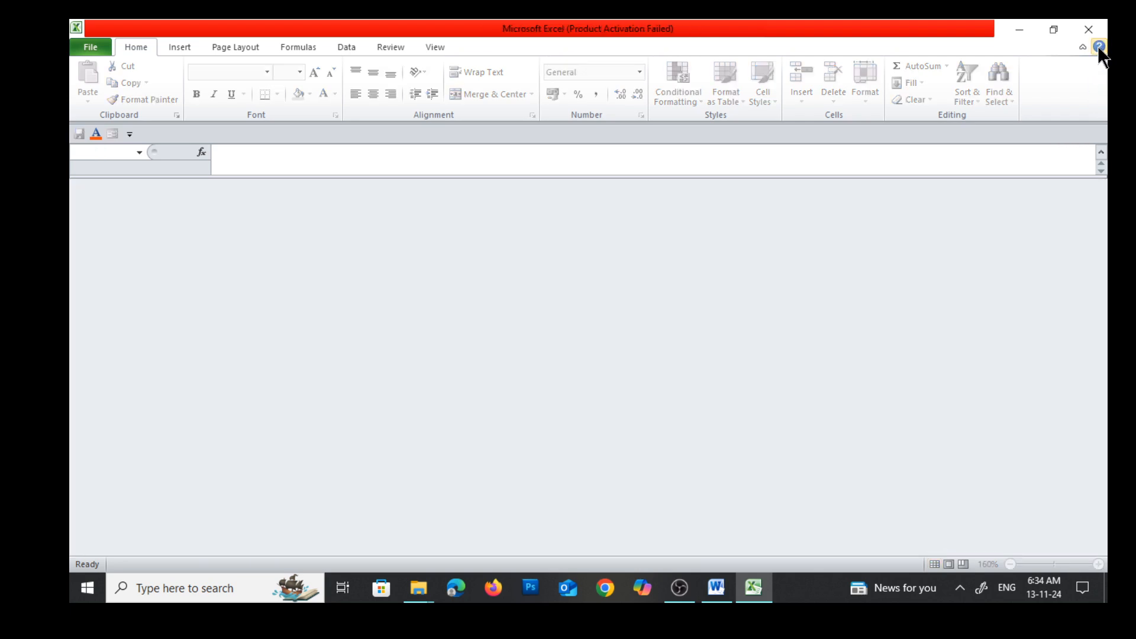
left_click(98, 47)
left_click(234, 116)
type("23")
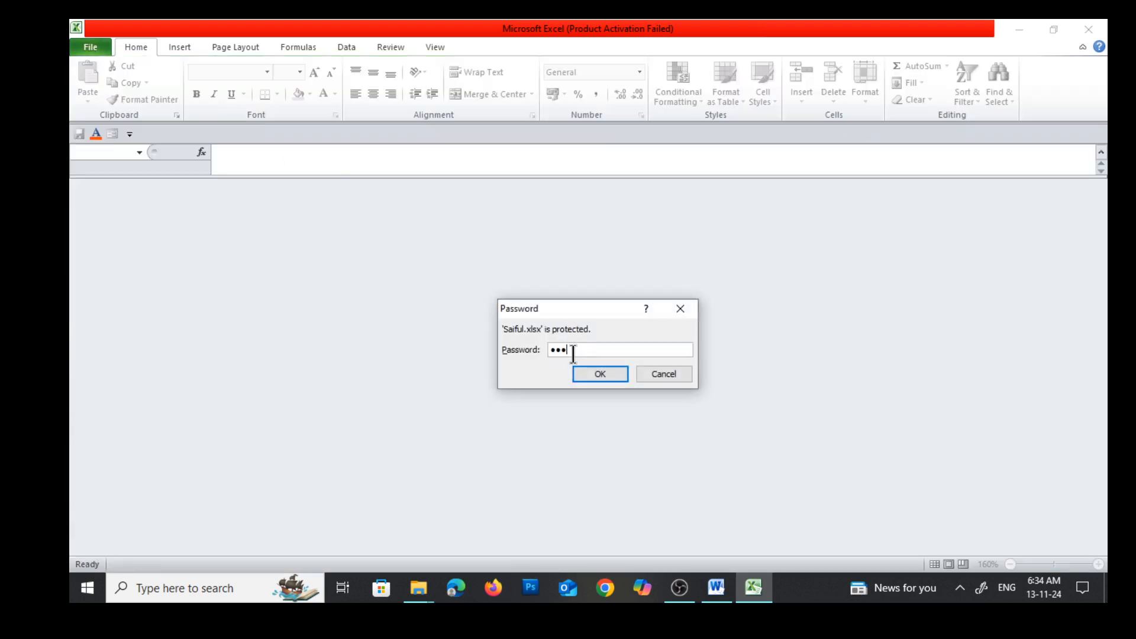
key("Return")
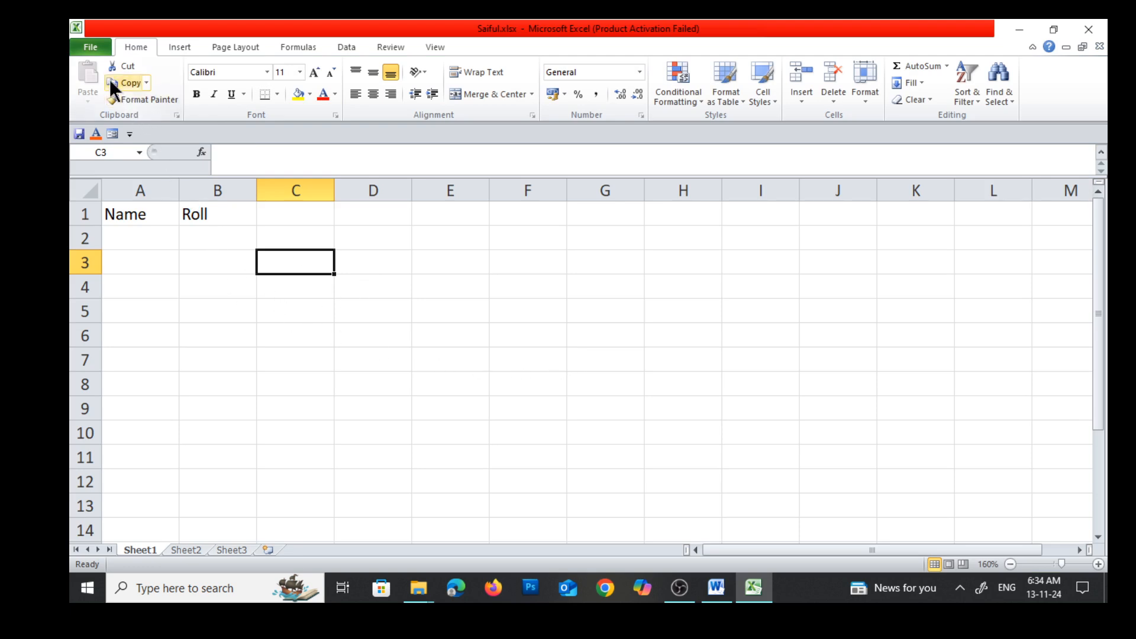
Clear the password to open in the Save As general options and save over the existing workbook
left_click(86, 47)
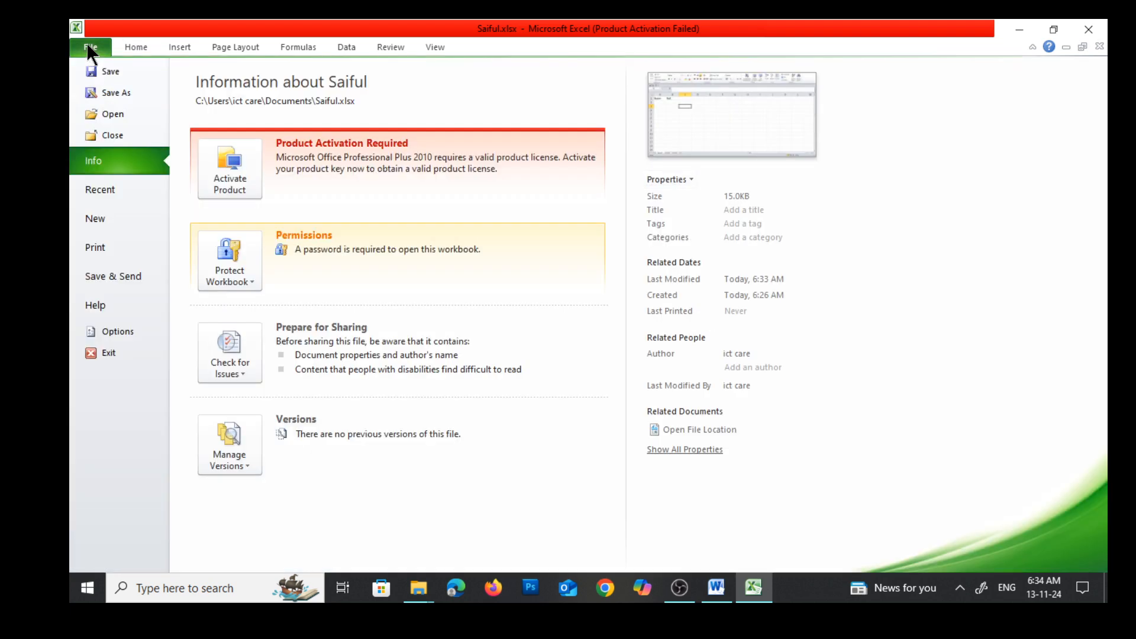
left_click(104, 94)
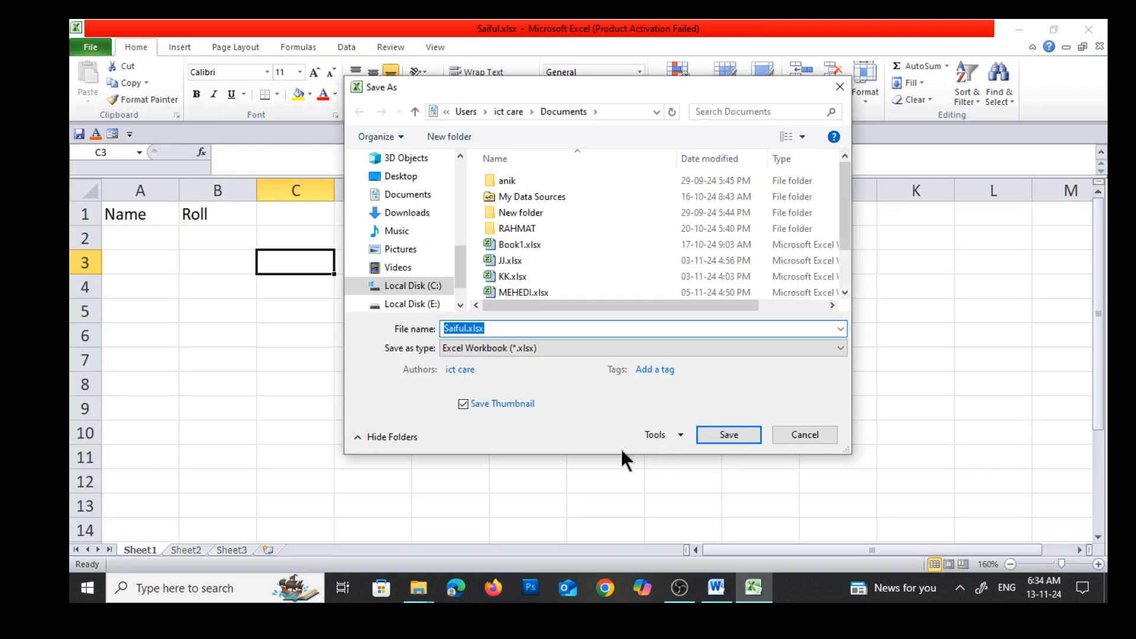
left_click(656, 436)
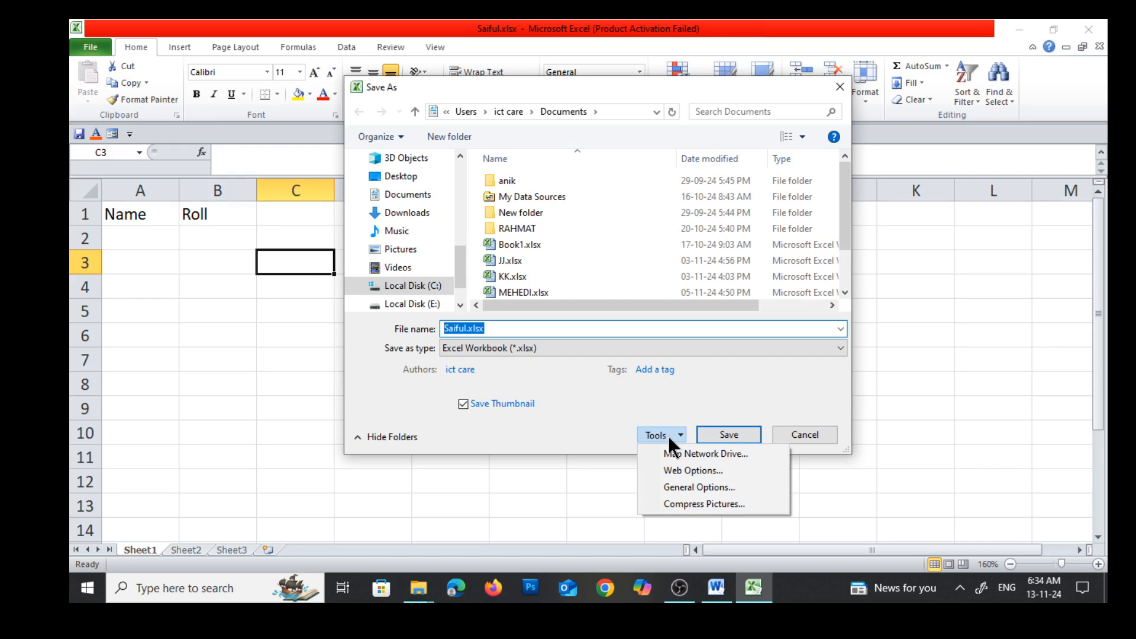
left_click(686, 486)
type("123")
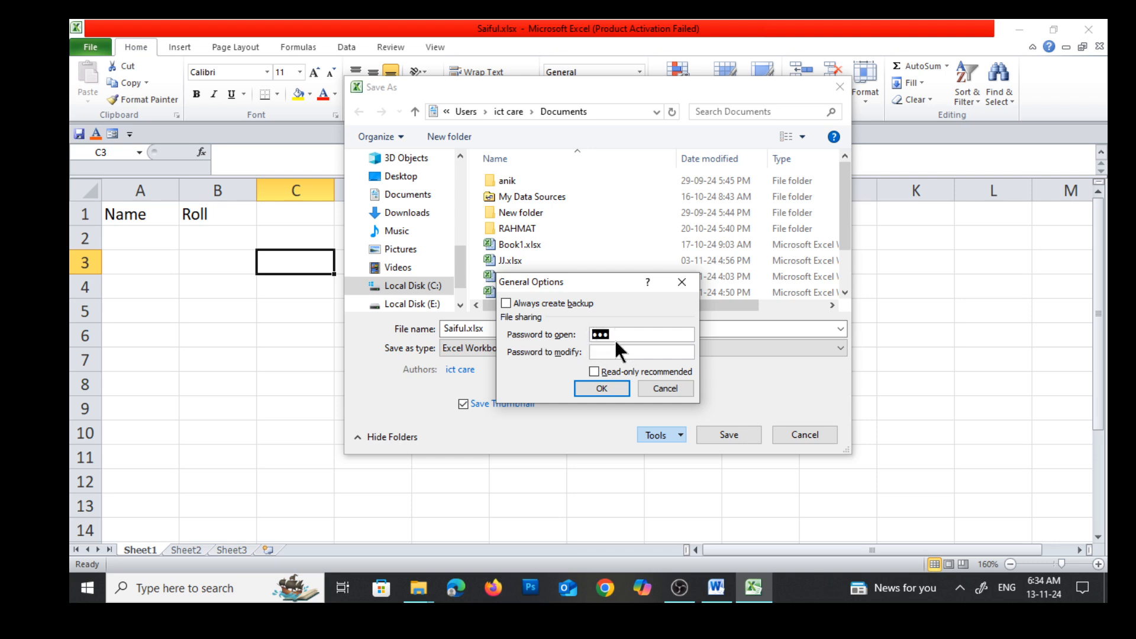
key("BackSpace")
key("BackSpace")
key("BackSpace")
left_click(598, 385)
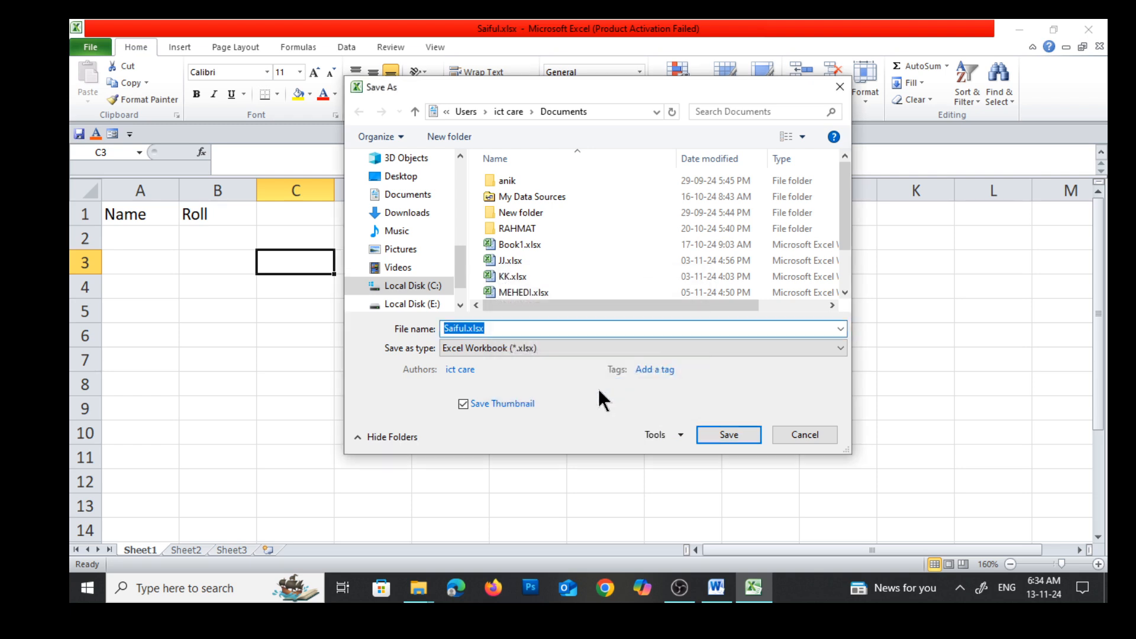
left_click(716, 434)
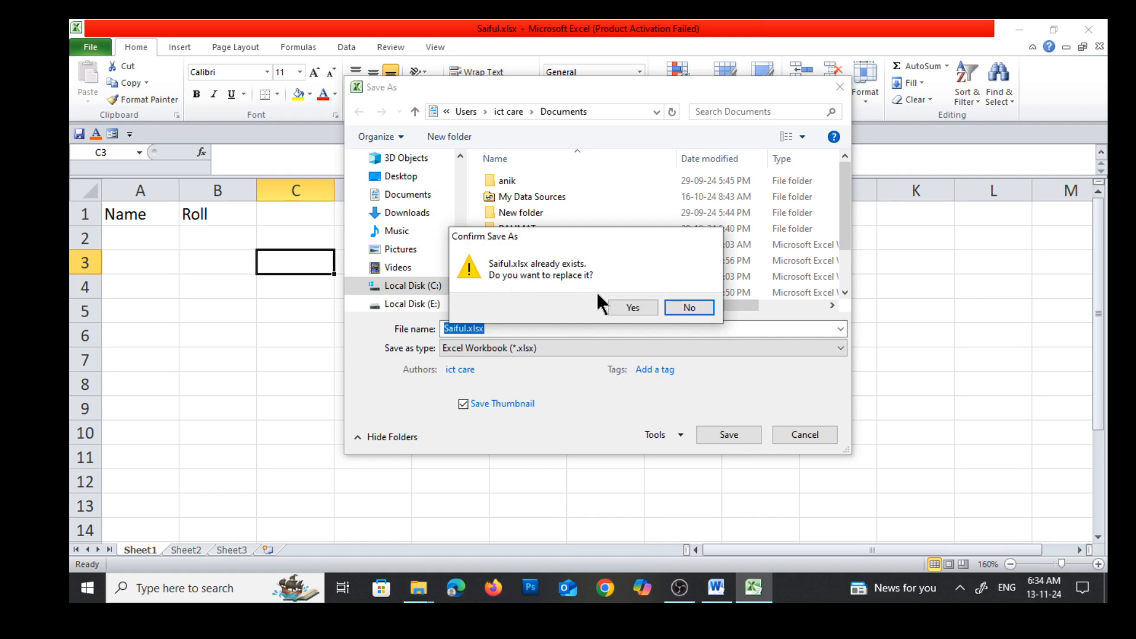
left_click(633, 307)
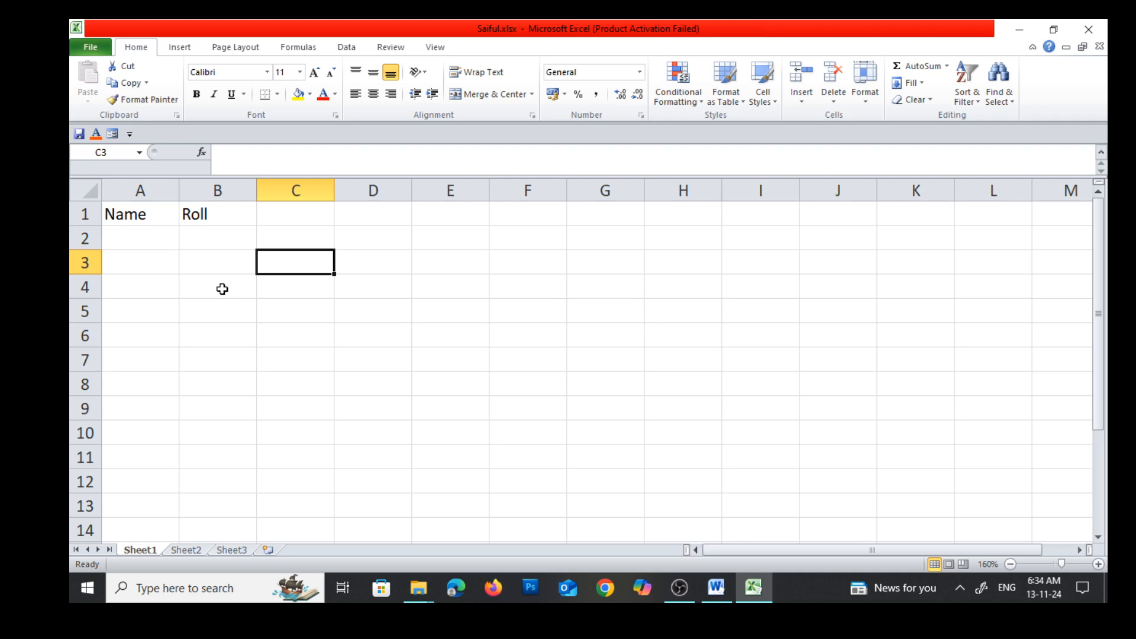
Close the workbook and reopen it from the recent workbooks to test opening without a password
left_click(1099, 46)
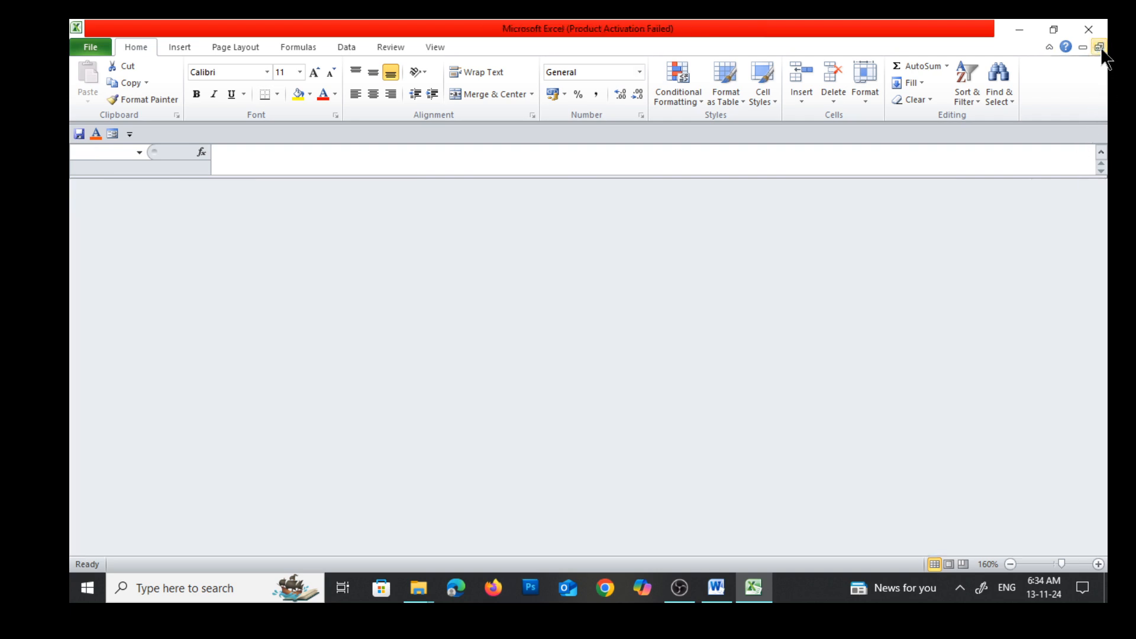
left_click(91, 51)
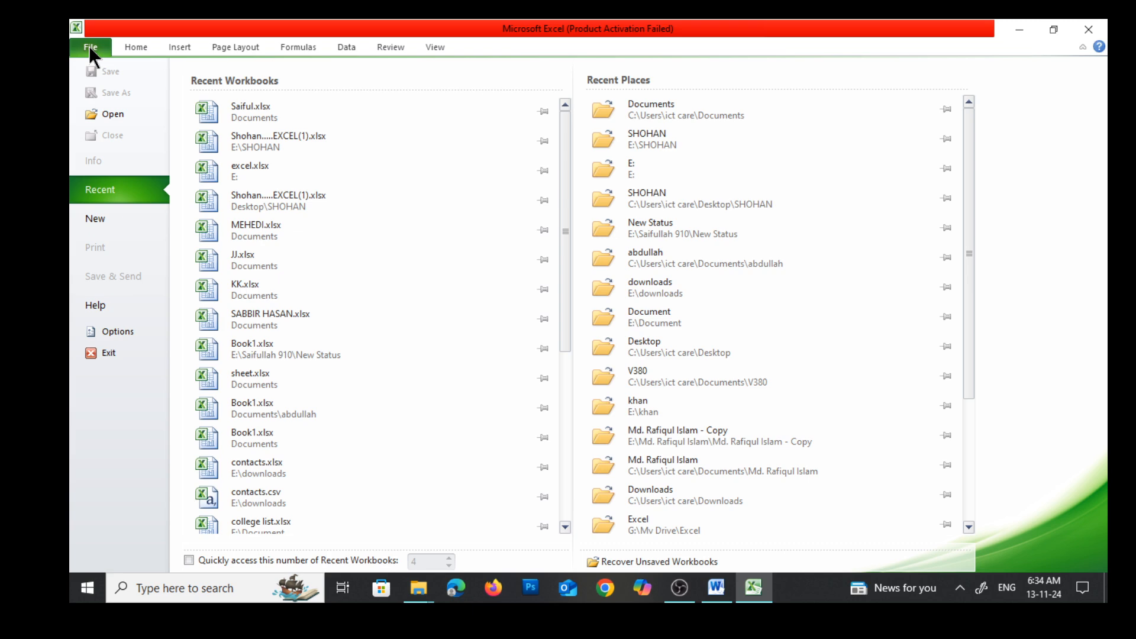
left_click(231, 118)
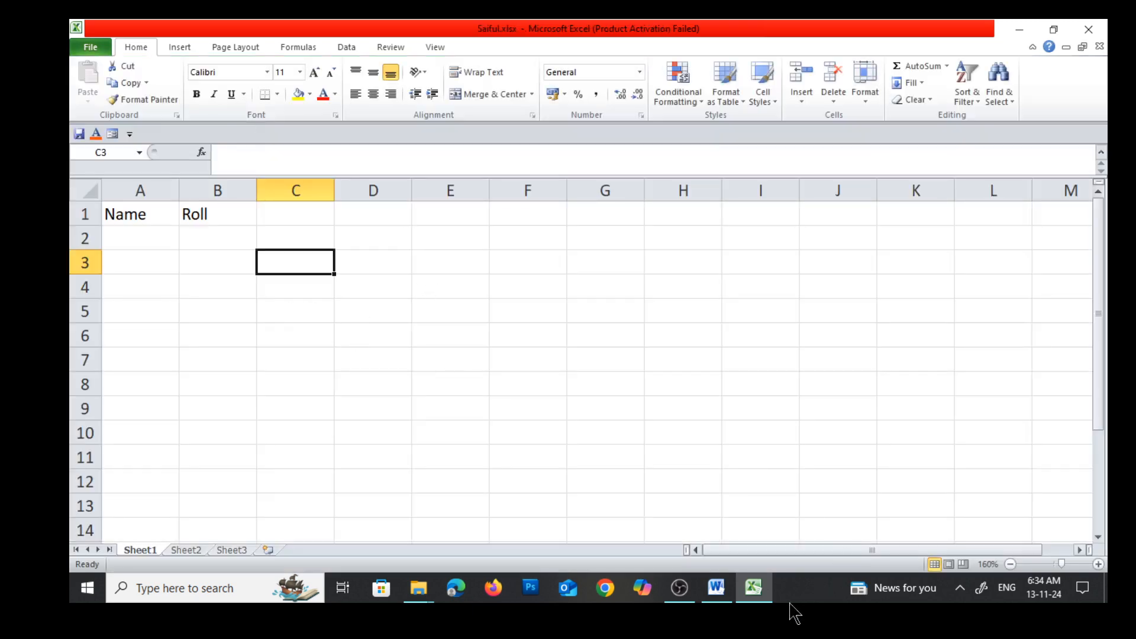
Consult the row about creating a PDF in the Word notes and return to the Excel workbook
left_click(714, 598)
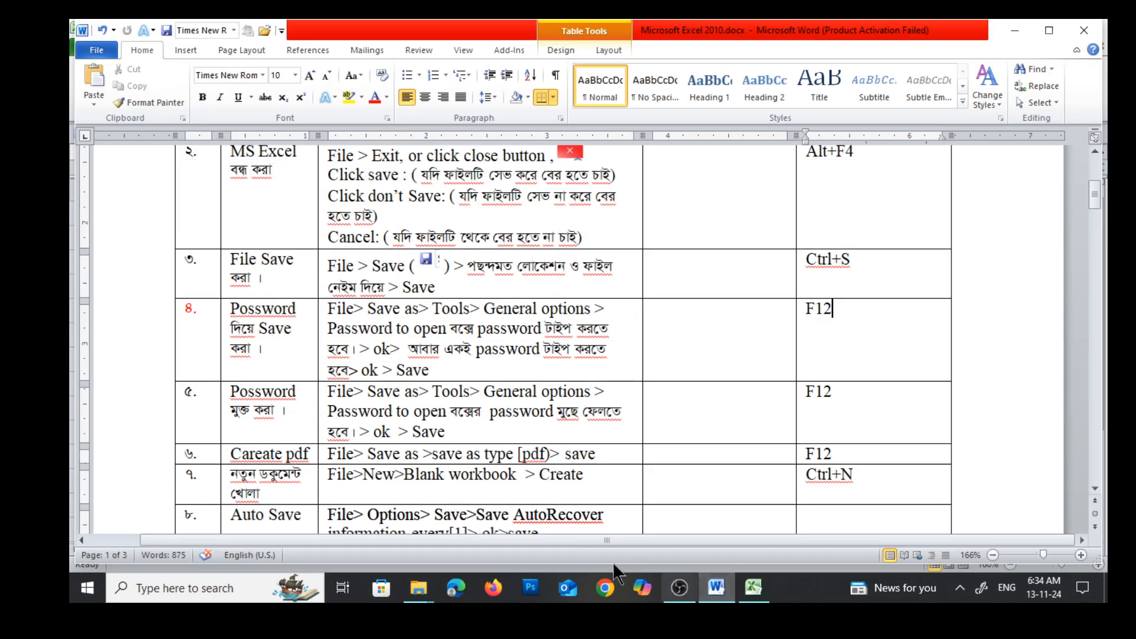
scroll(319, 423, "down", 3)
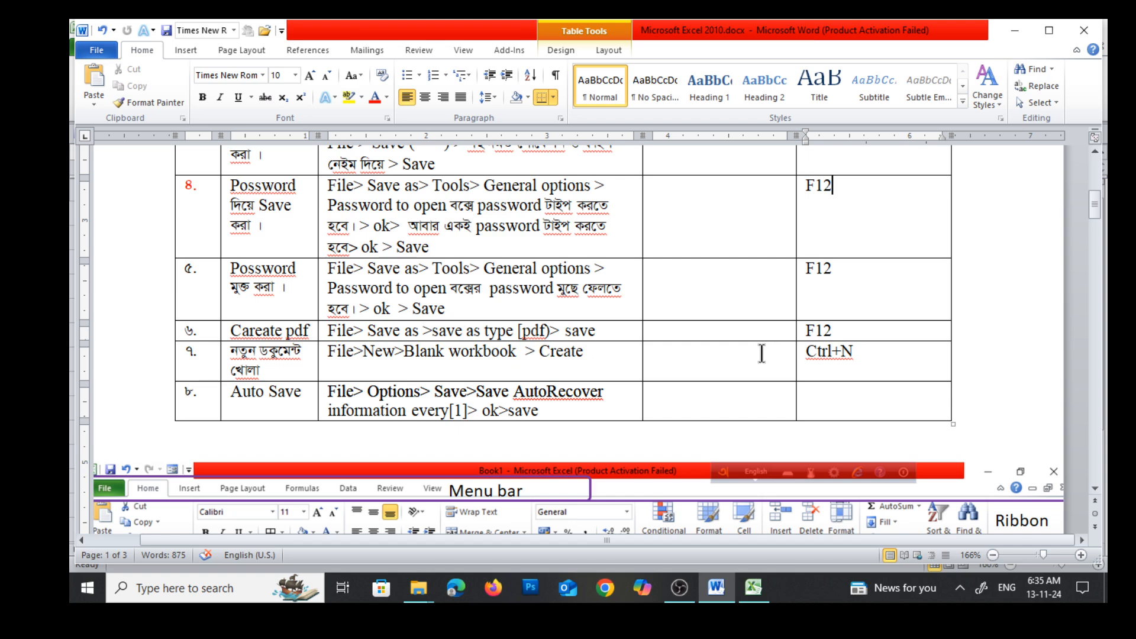
left_click(753, 589)
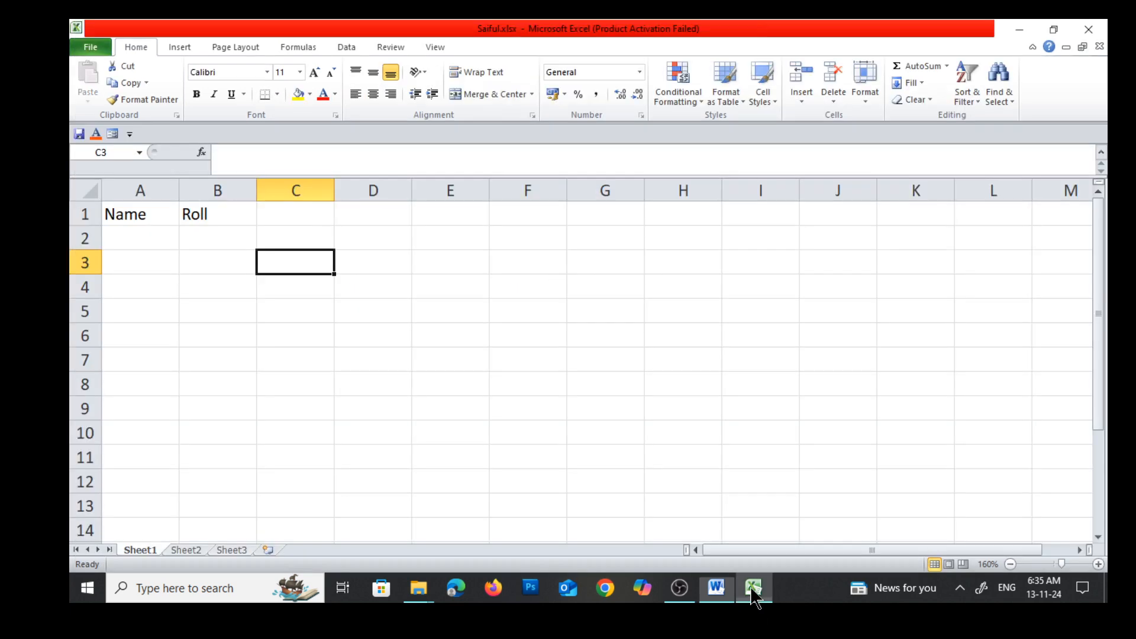
Save the workbook as a PDF on the Desktop under its existing name, set to open after publishing
left_click(83, 45)
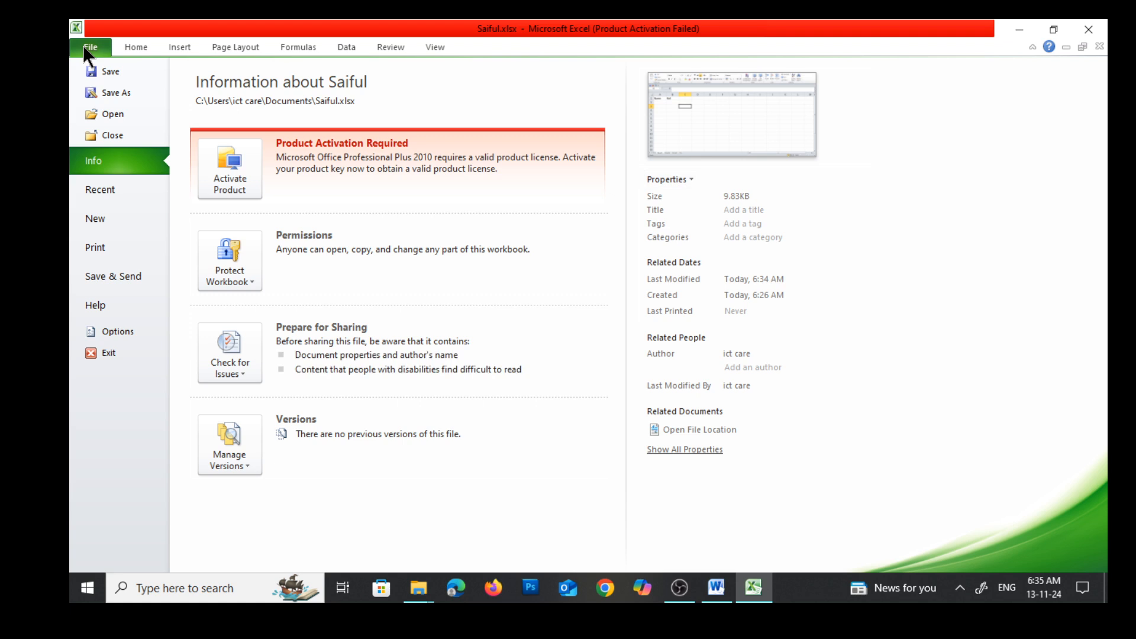
left_click(101, 92)
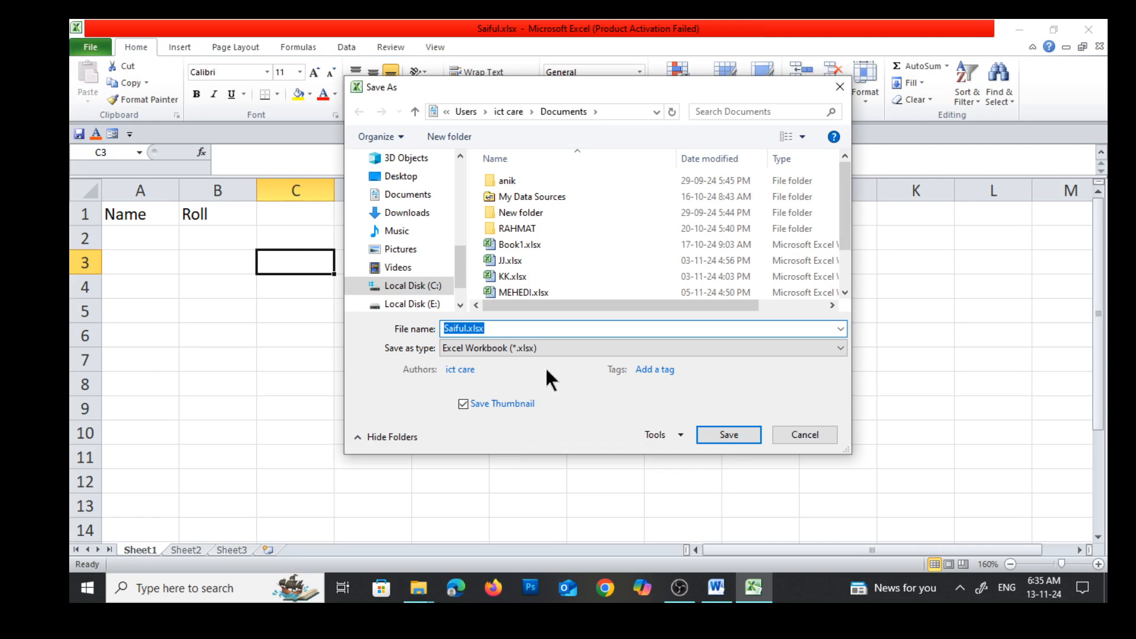
left_click(546, 345)
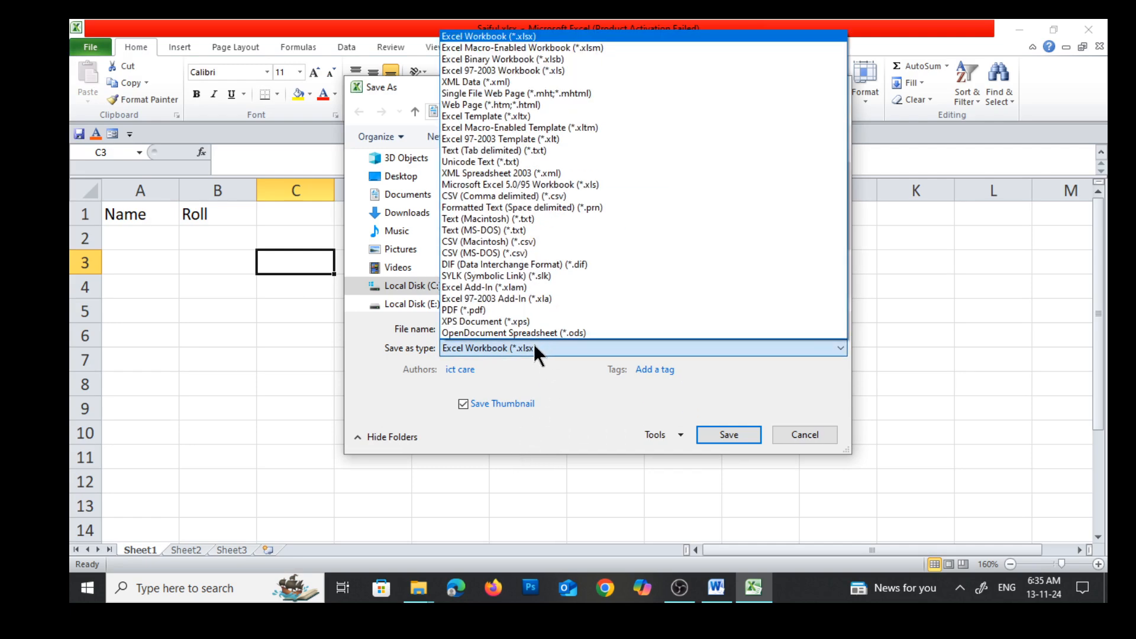
left_click(459, 311)
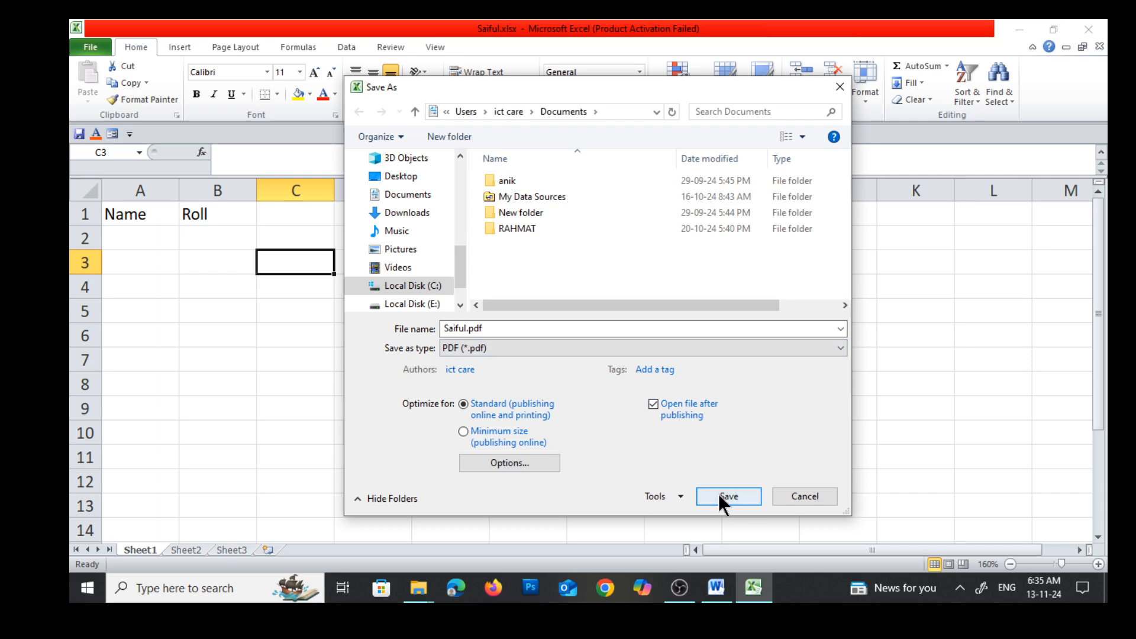
left_click(399, 177)
left_click(496, 331)
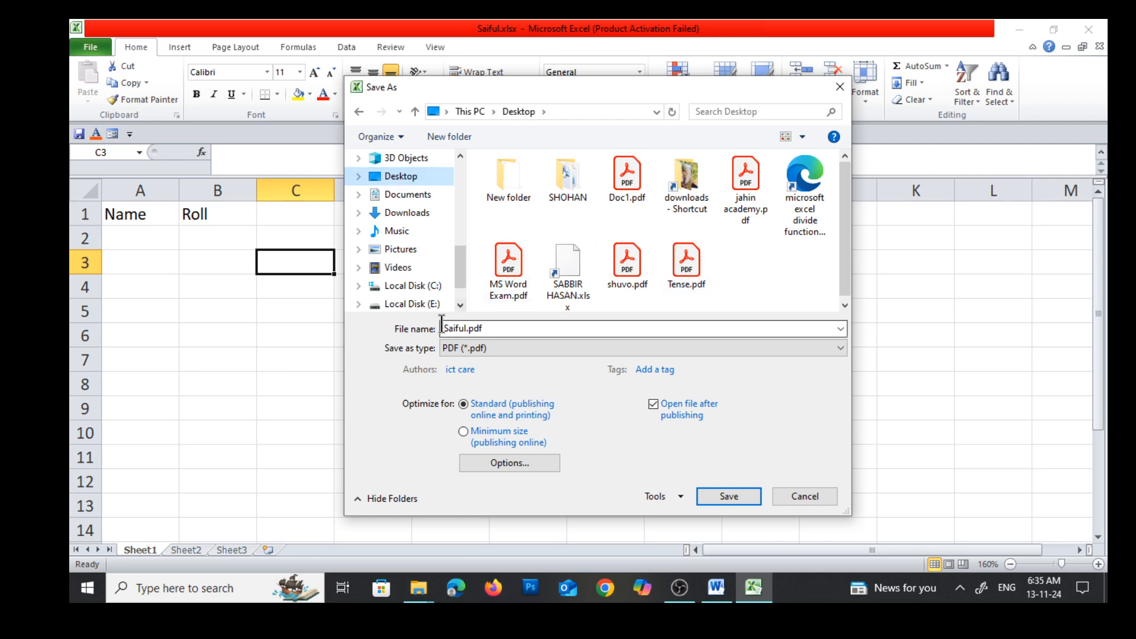
left_click(729, 495)
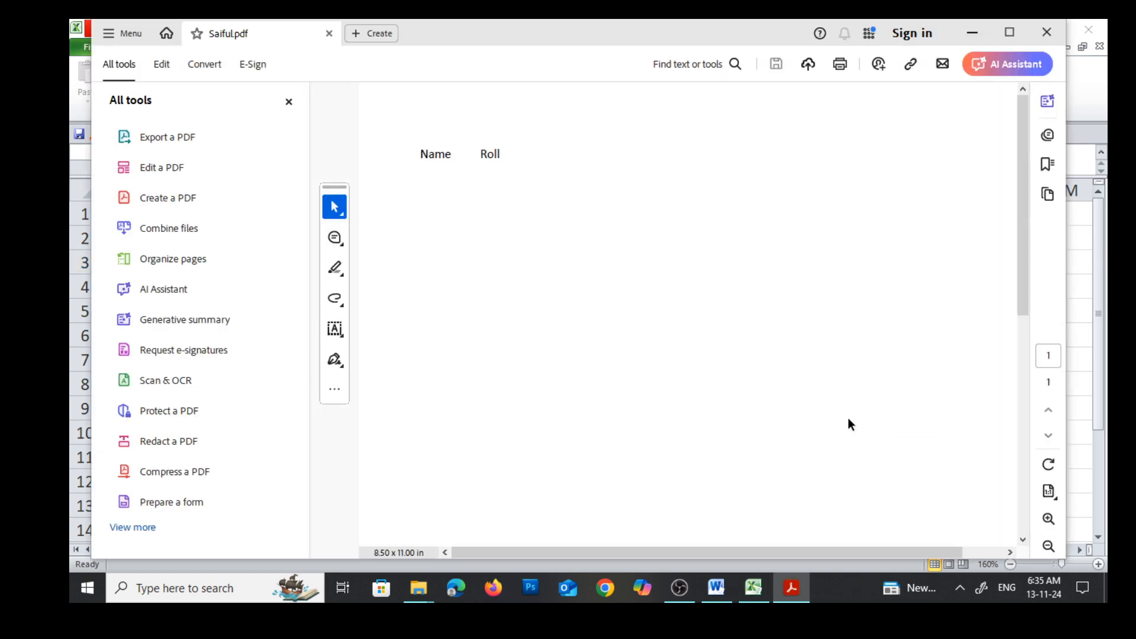
Check the exported PDF by selecting all its text, and close the PDF viewer
key("ctrl+a")
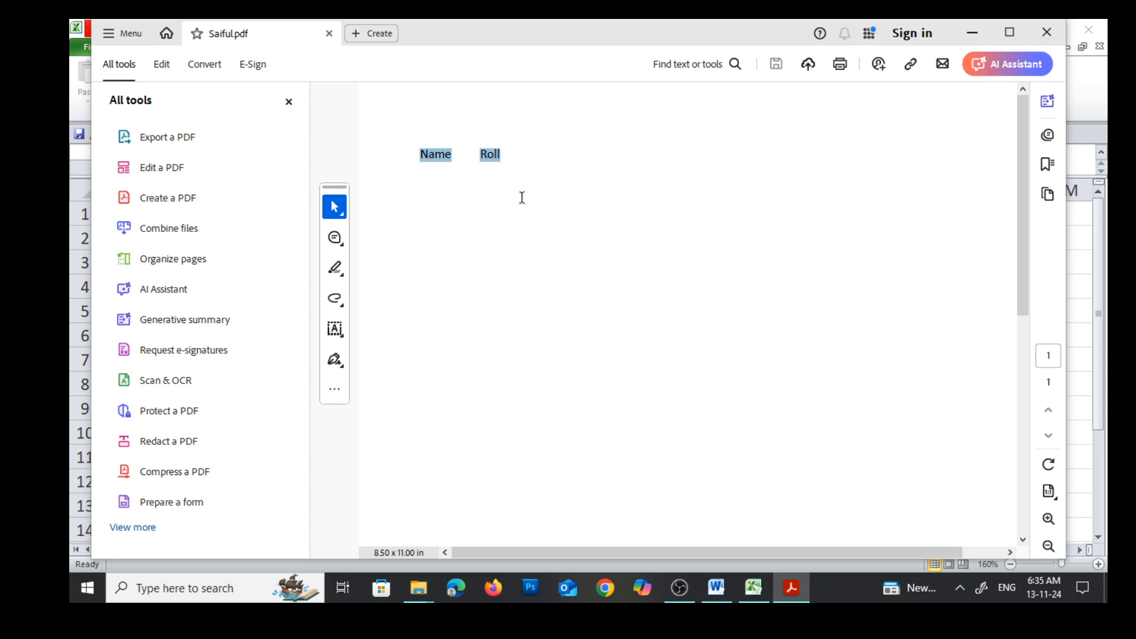
left_click(522, 198)
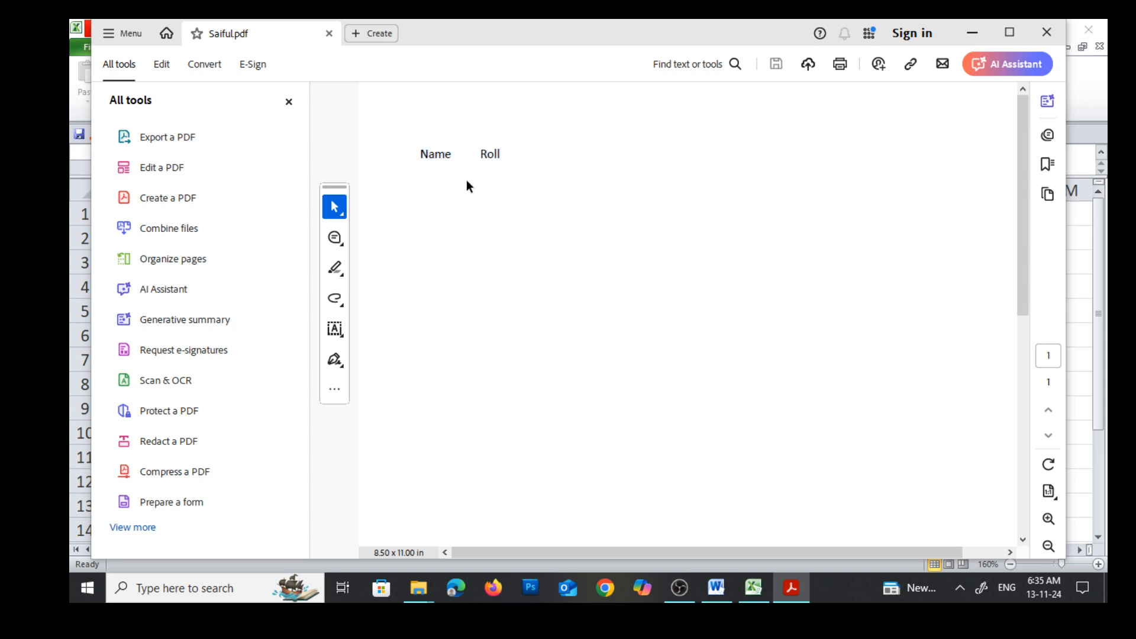
left_click(1046, 33)
Examine the Name and Roll data and the dashed page boundary on Sheet1
left_click_drag(124, 214, 430, 368)
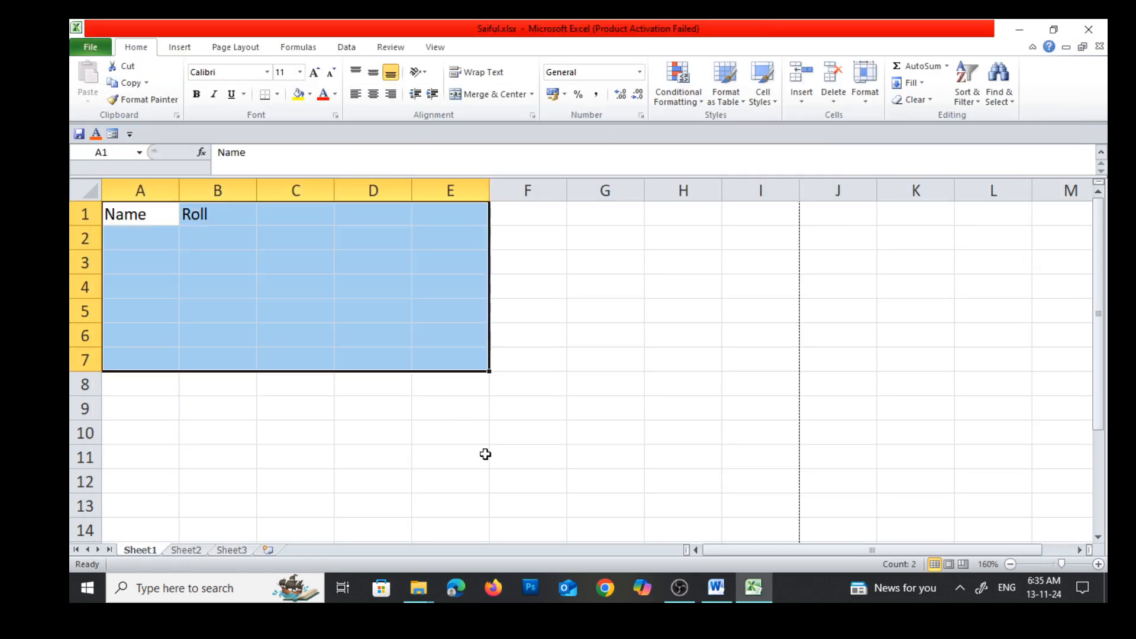
left_click(460, 459)
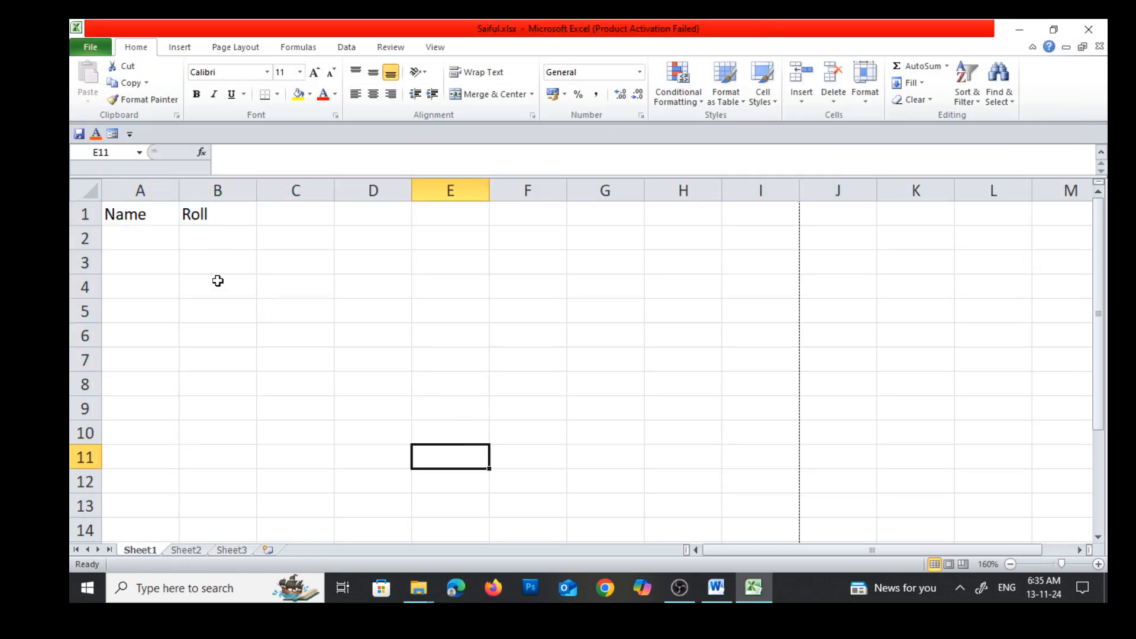
scroll(520, 264, "down", 6)
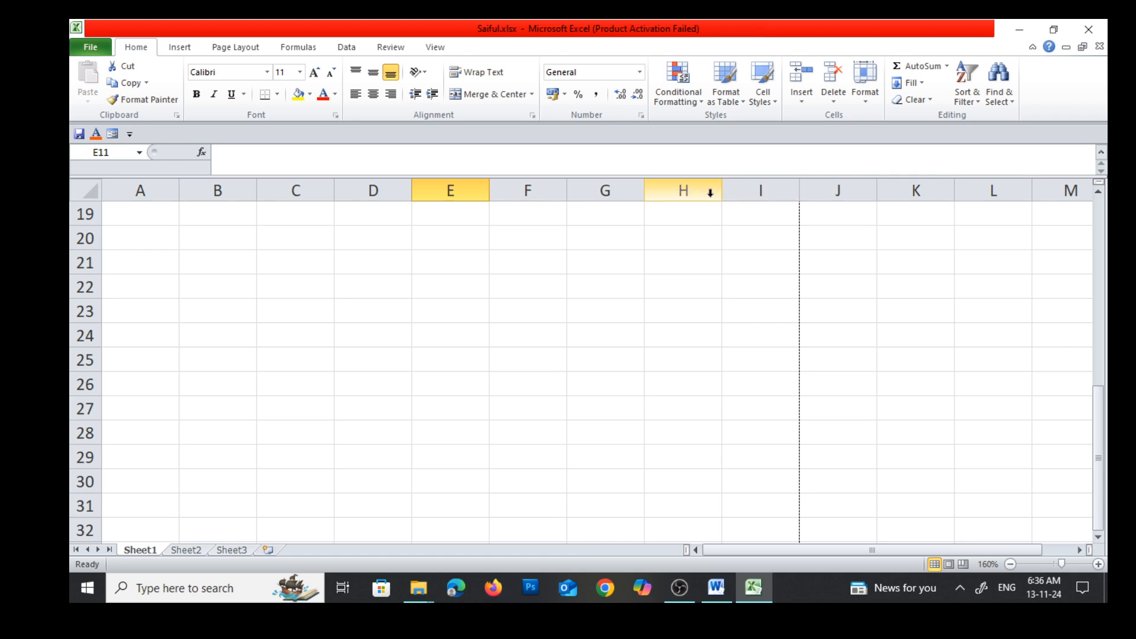
scroll(786, 331, "down", 9)
scroll(269, 264, "up", 15)
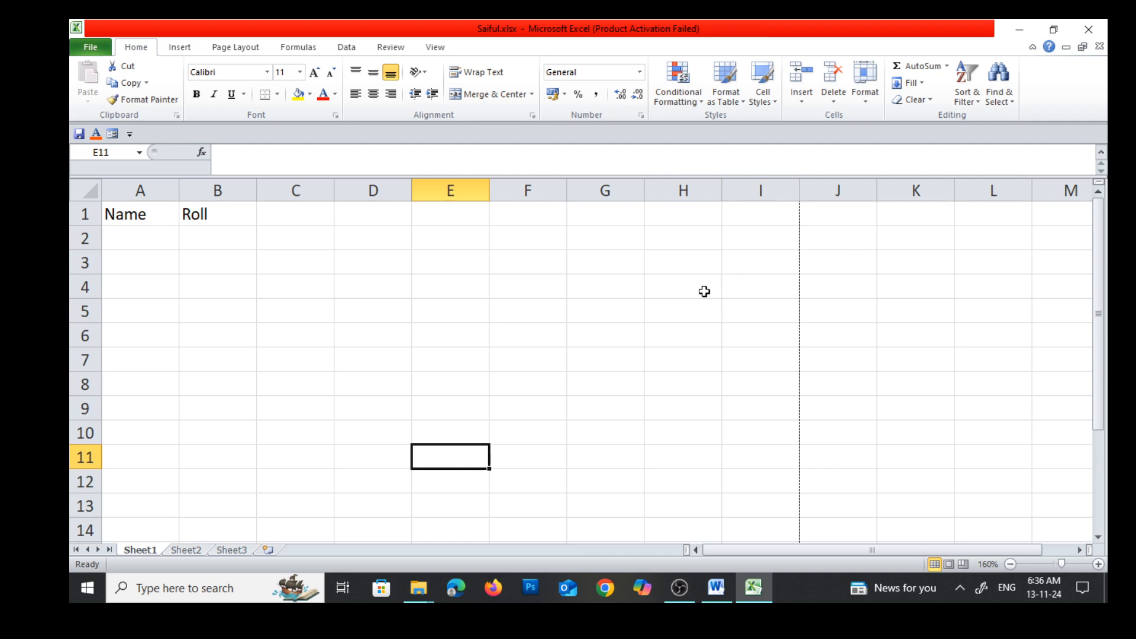
Consult the new document row in the Word notes and create a blank workbook in Excel
left_click(715, 587)
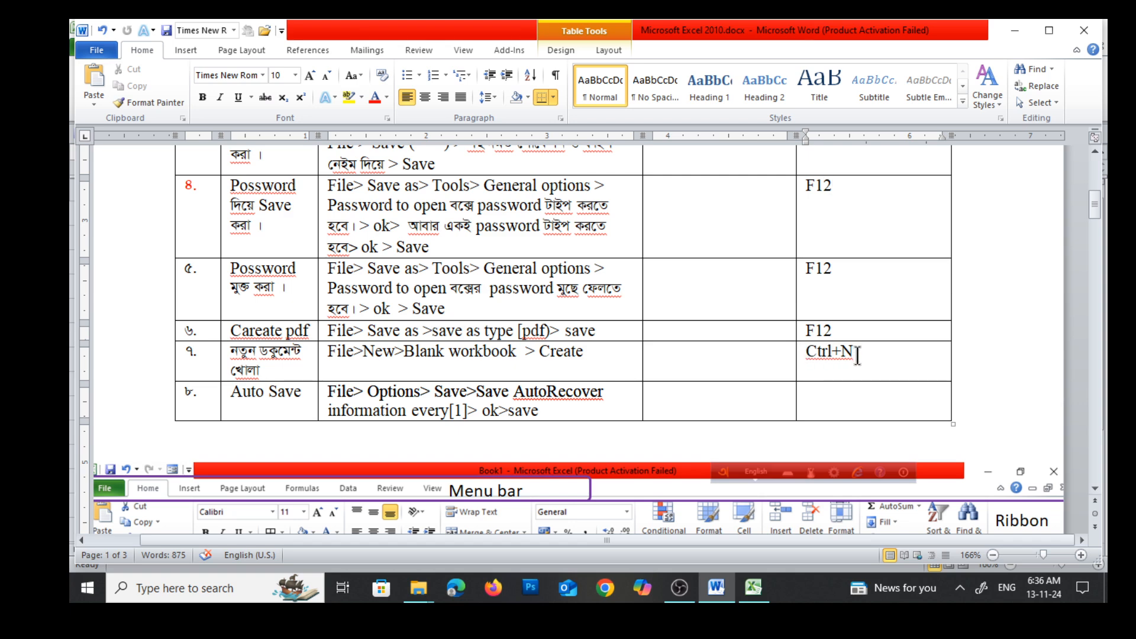
left_click(753, 587)
left_click(90, 45)
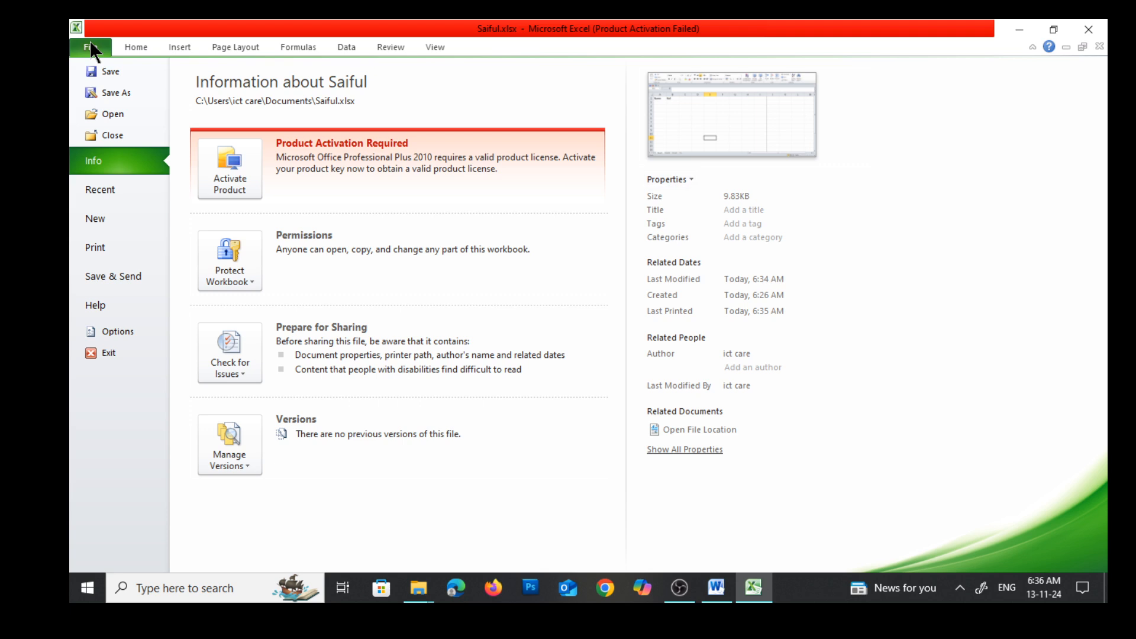
left_click(102, 220)
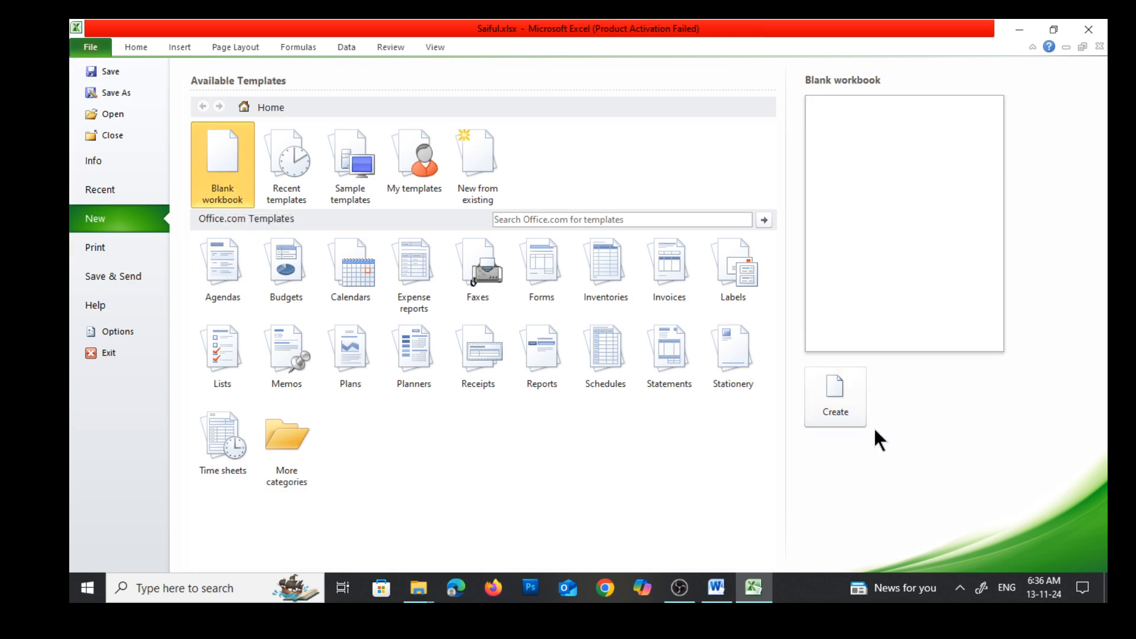
left_click(836, 398)
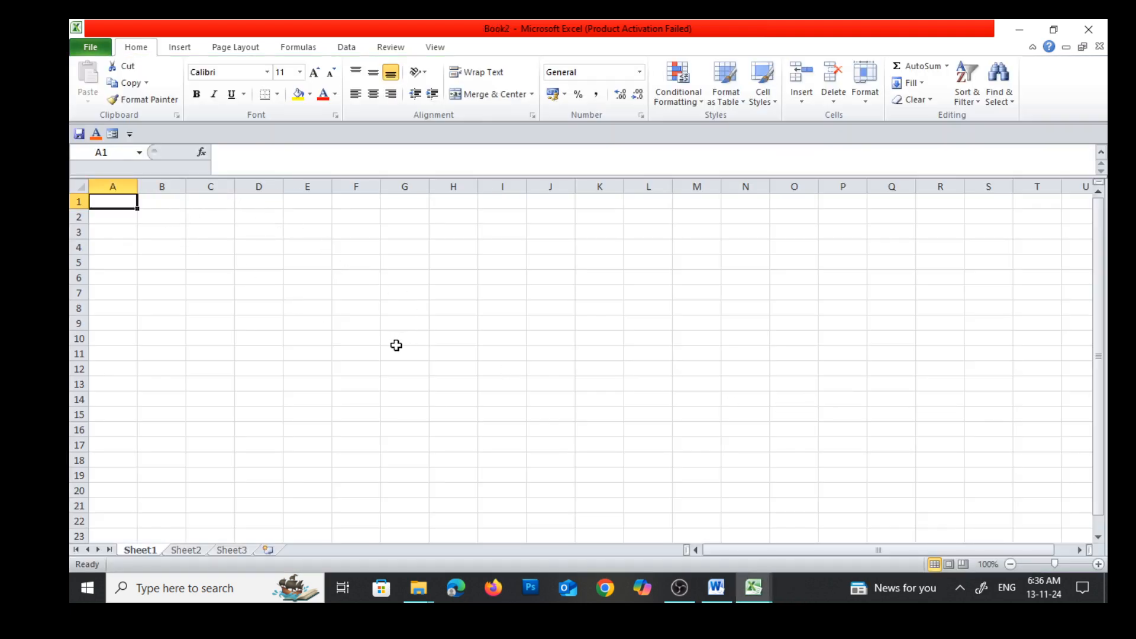
Consult the Auto Save row in the Word notes, highlight its interval of 1, and return to Excel
left_click(716, 588)
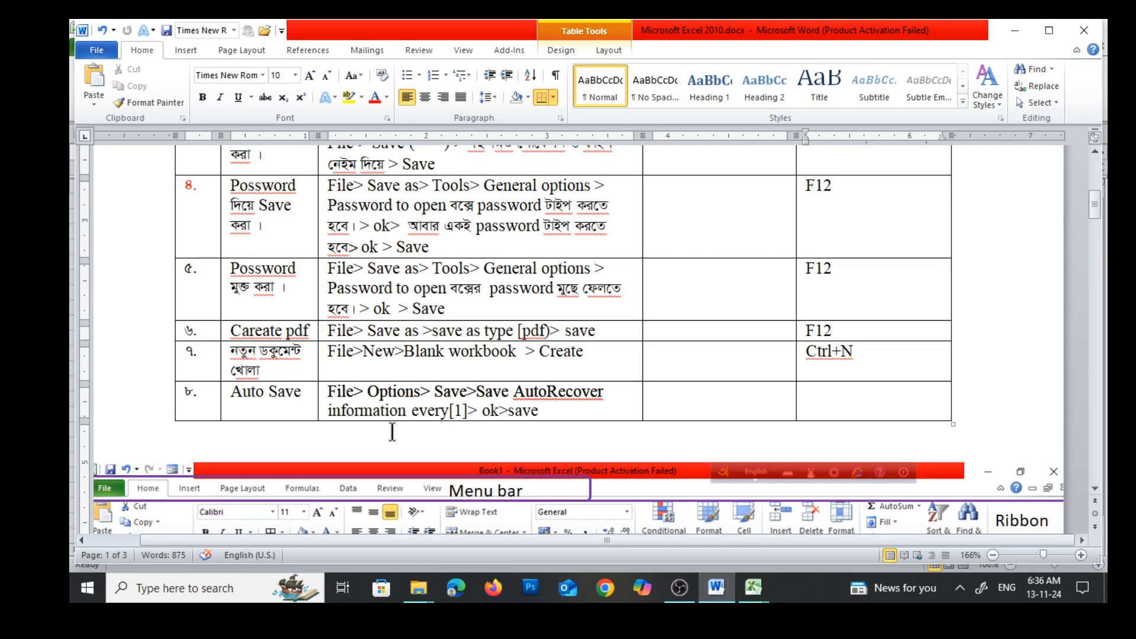
left_click(305, 406)
double_click(458, 411)
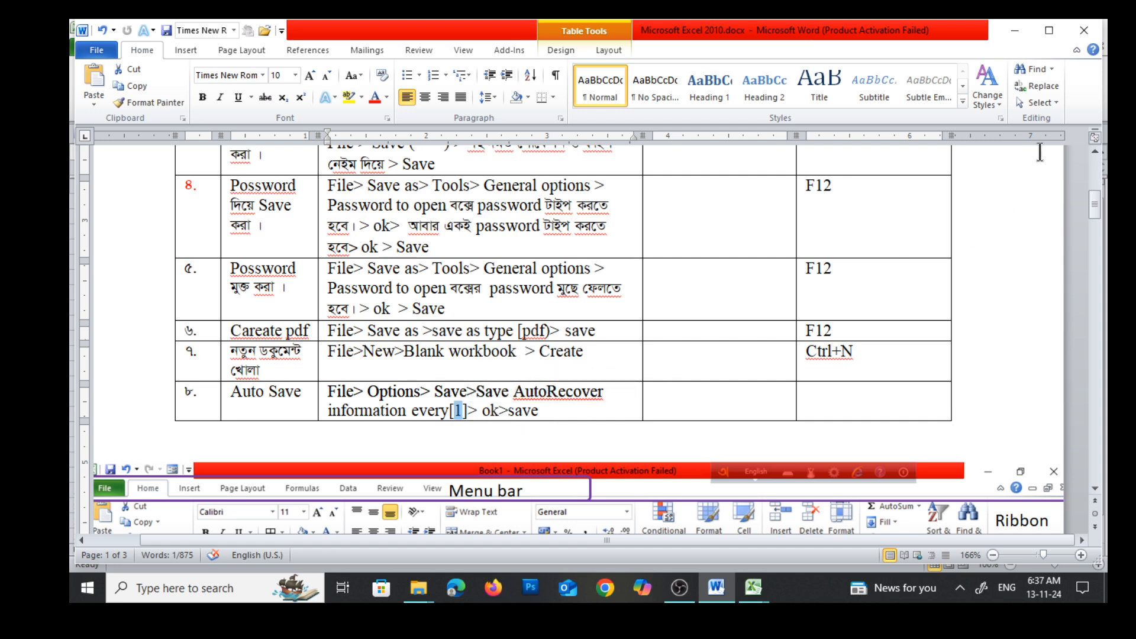
left_click(1014, 31)
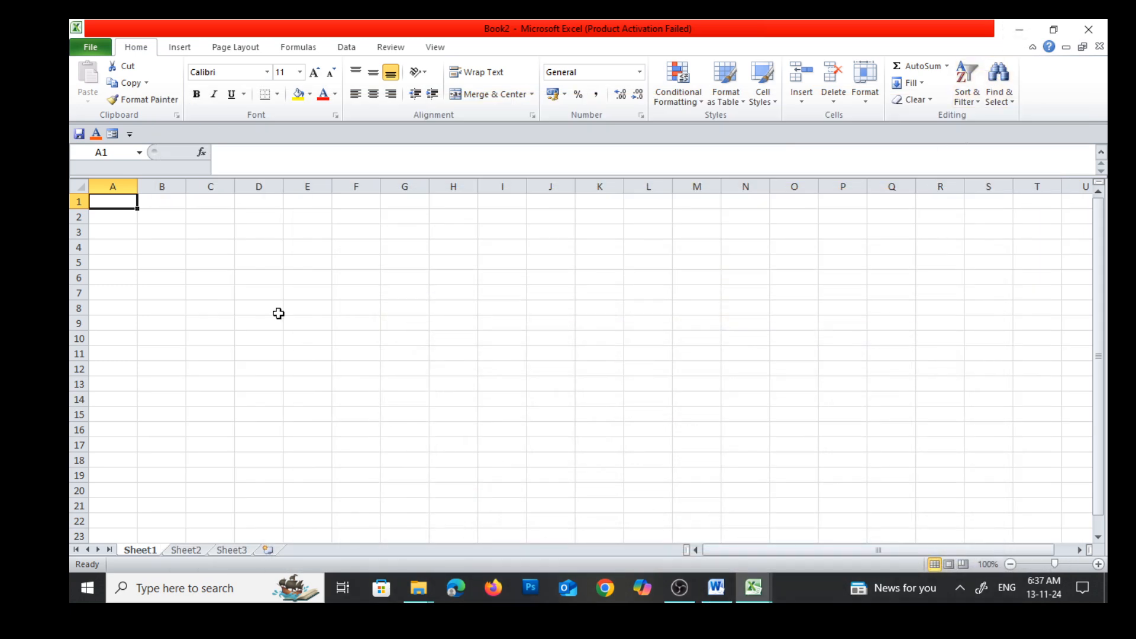
Confirm the Excel save options with AutoRecover information saved every 1 minute
left_click(196, 264)
left_click(116, 202)
left_click(94, 46)
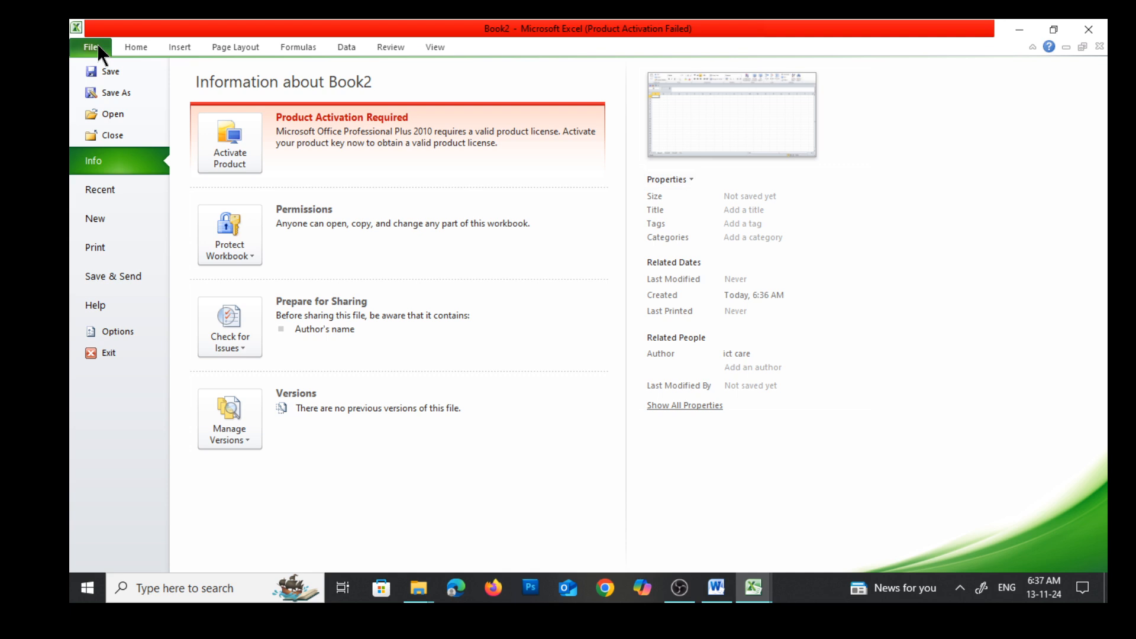
left_click(102, 331)
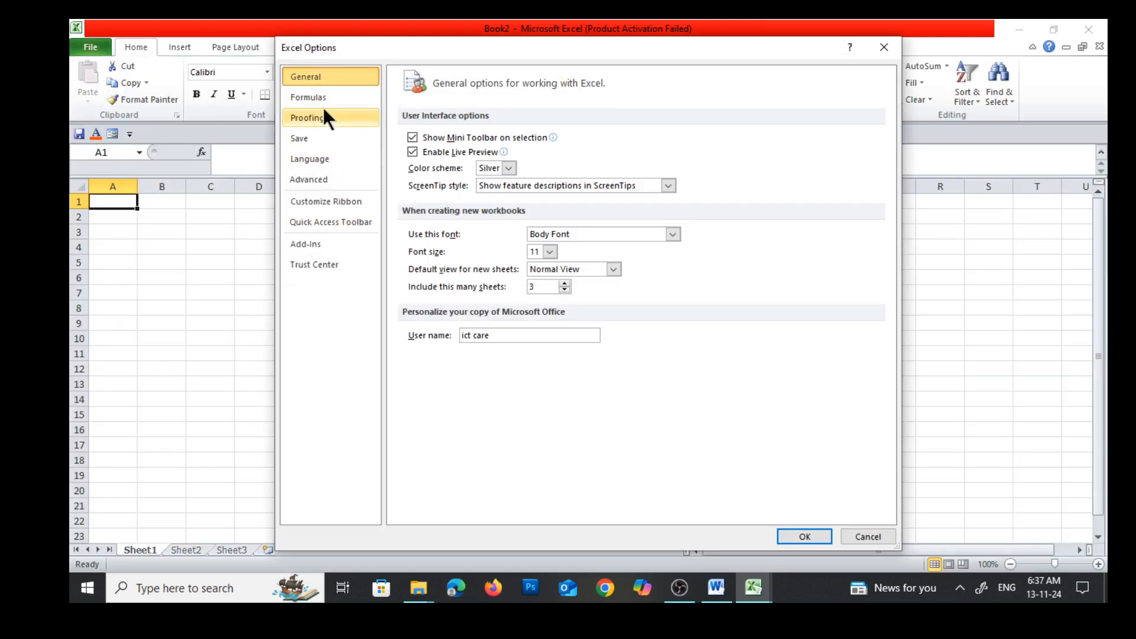
left_click(297, 137)
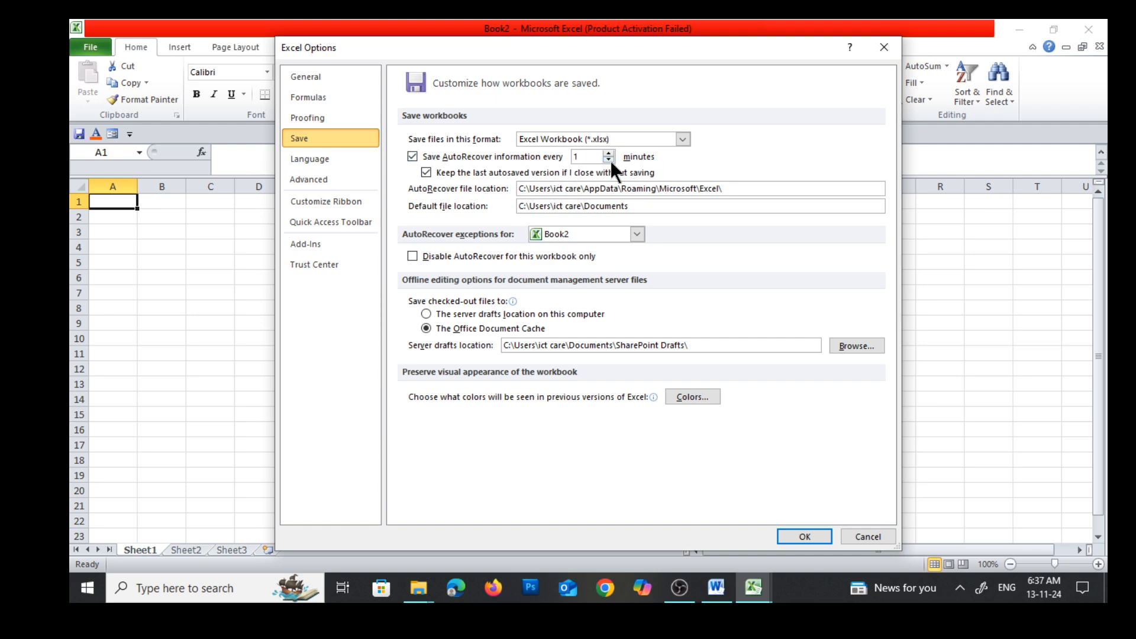
double_click(579, 157)
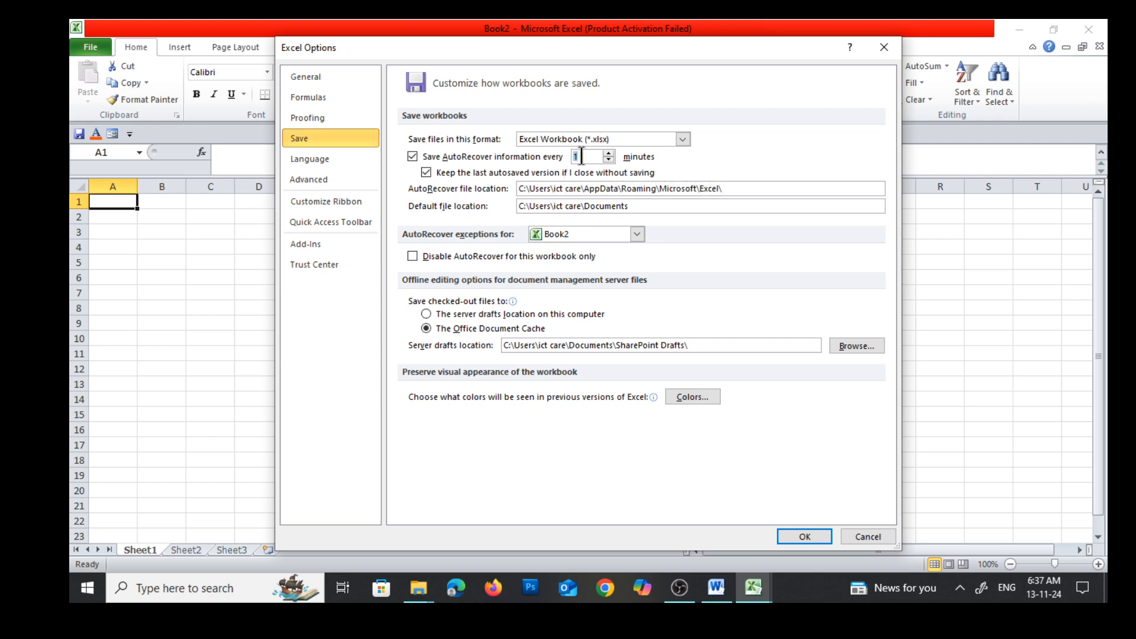
left_click(804, 538)
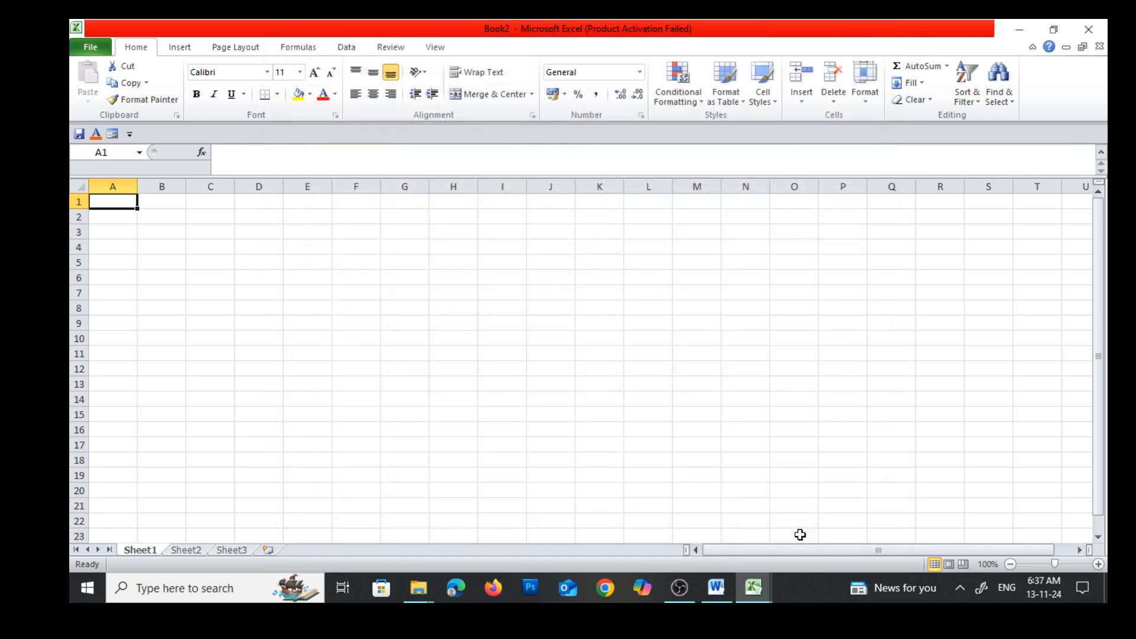
Delete ">save" from the end of the Auto Save instructions in the Word notes
left_click(715, 589)
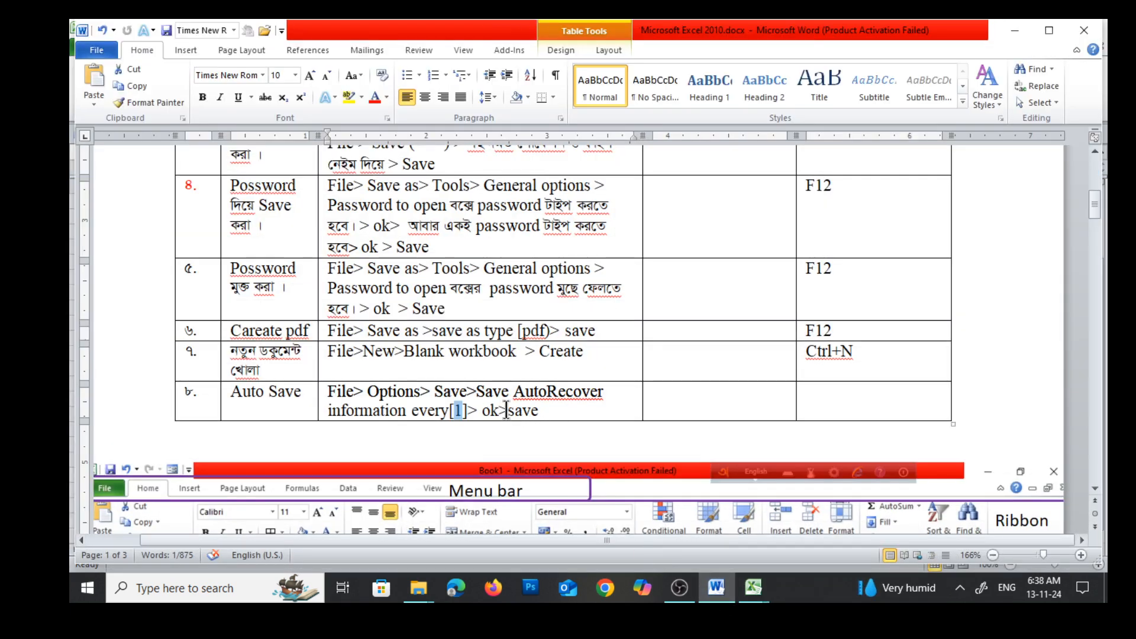
left_click_drag(501, 410, 528, 411)
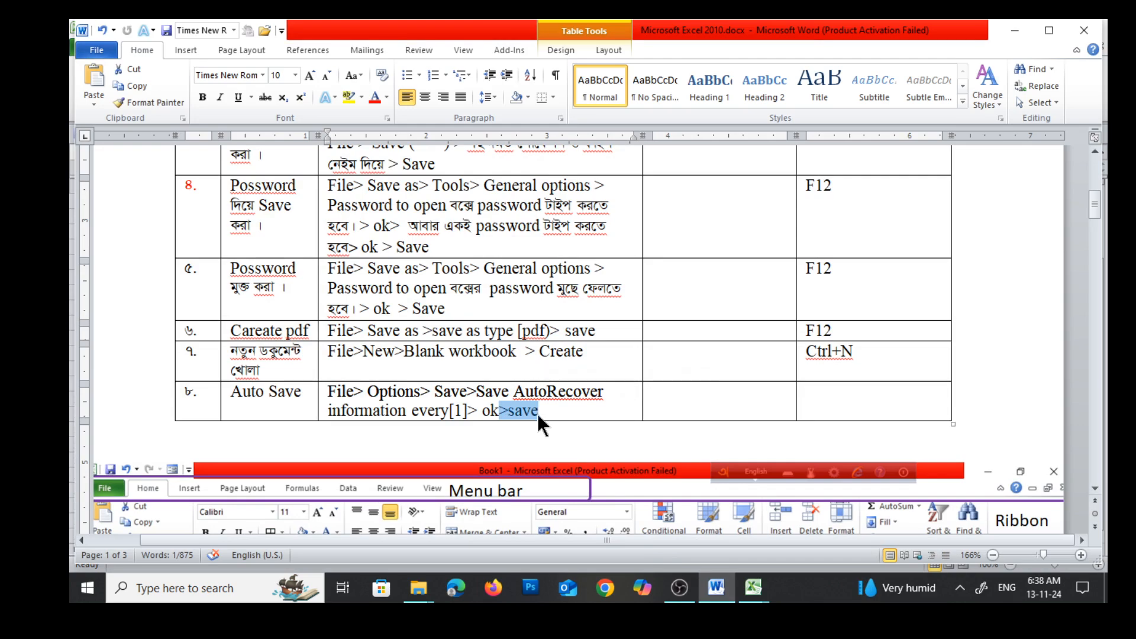
key("Delete")
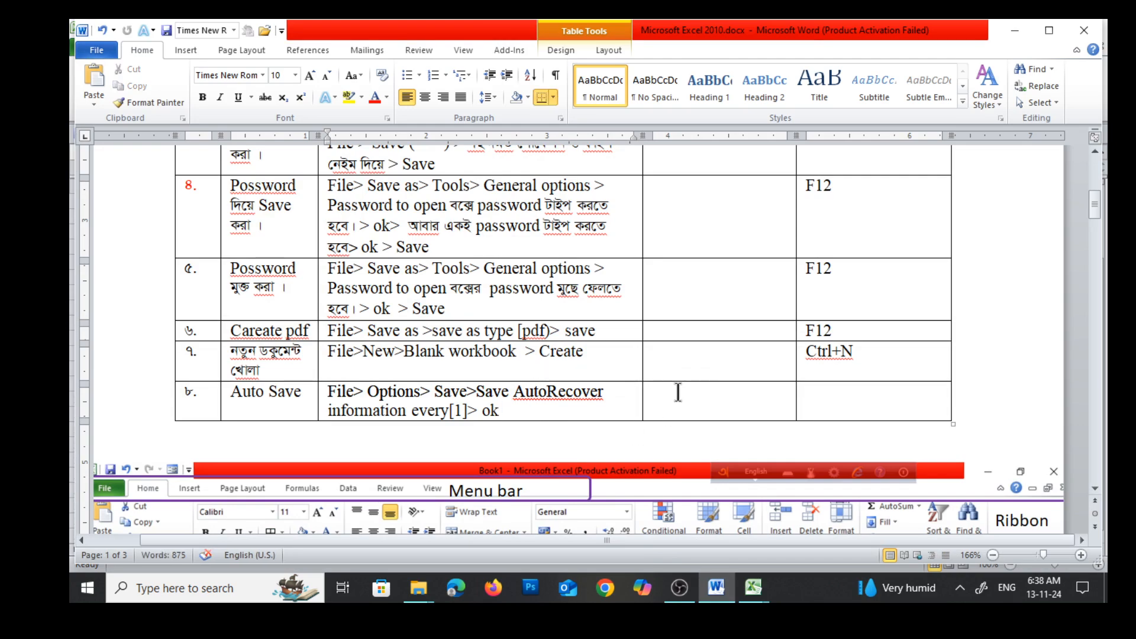
Examine the labelled Excel window diagram below the table in the notes
scroll(677, 390, "down", 5)
scroll(678, 392, "up", 6)
scroll(684, 393, "down", 5)
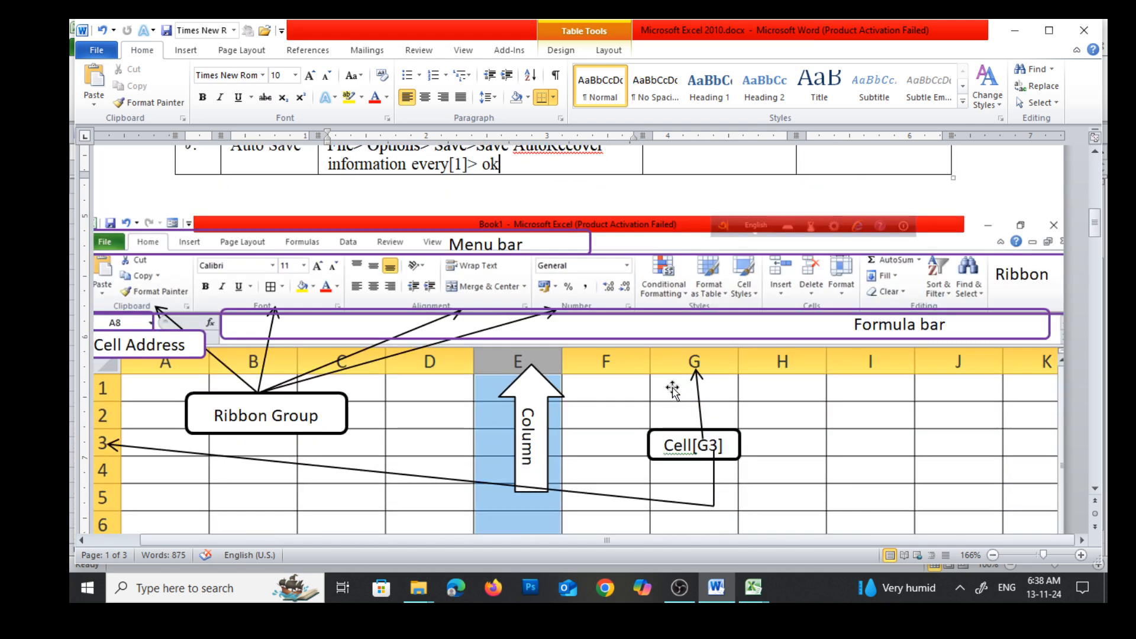
scroll(671, 385, "down", 2)
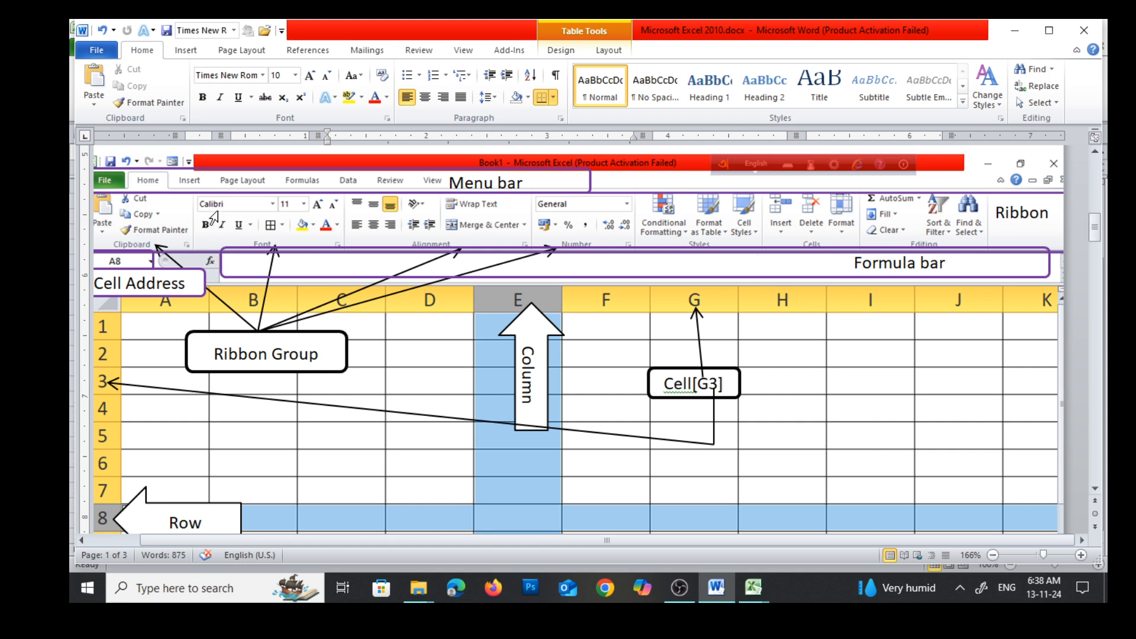
Switch to the Excel workbook with the Name and Roll headings and review the ribbon commands from File through View, ending on Home
mouse_move(760, 600)
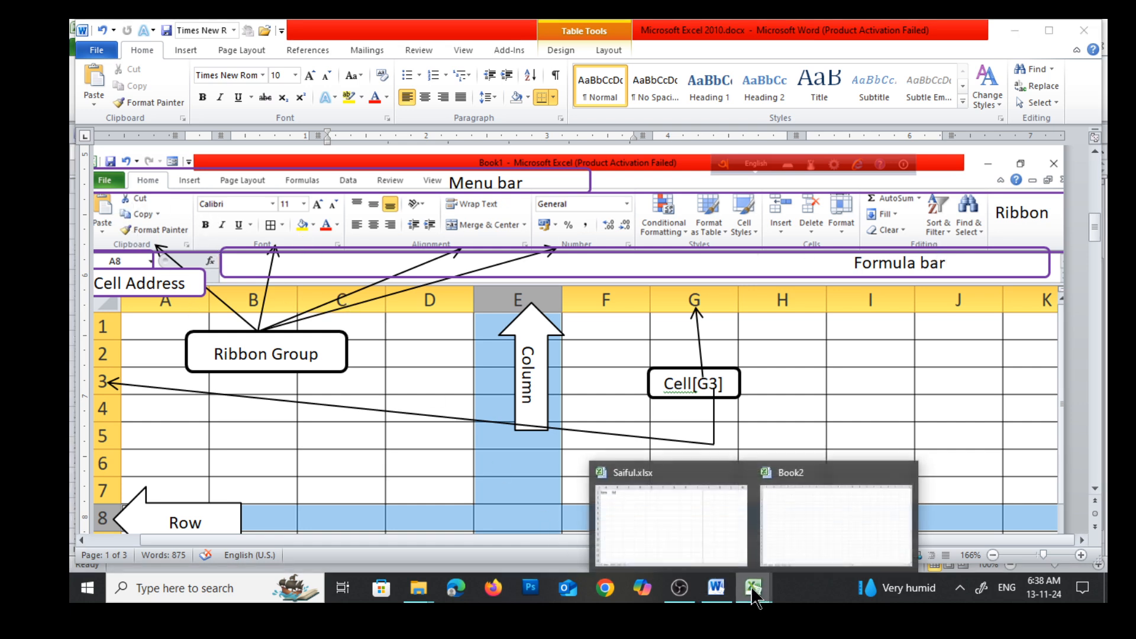
left_click(684, 518)
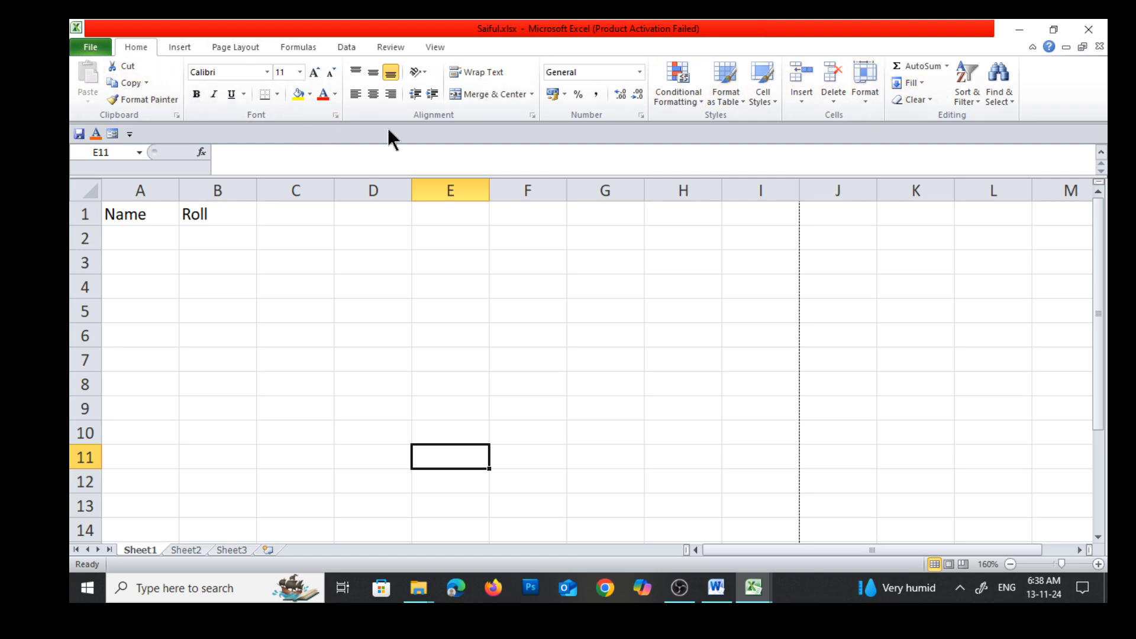
left_click(89, 45)
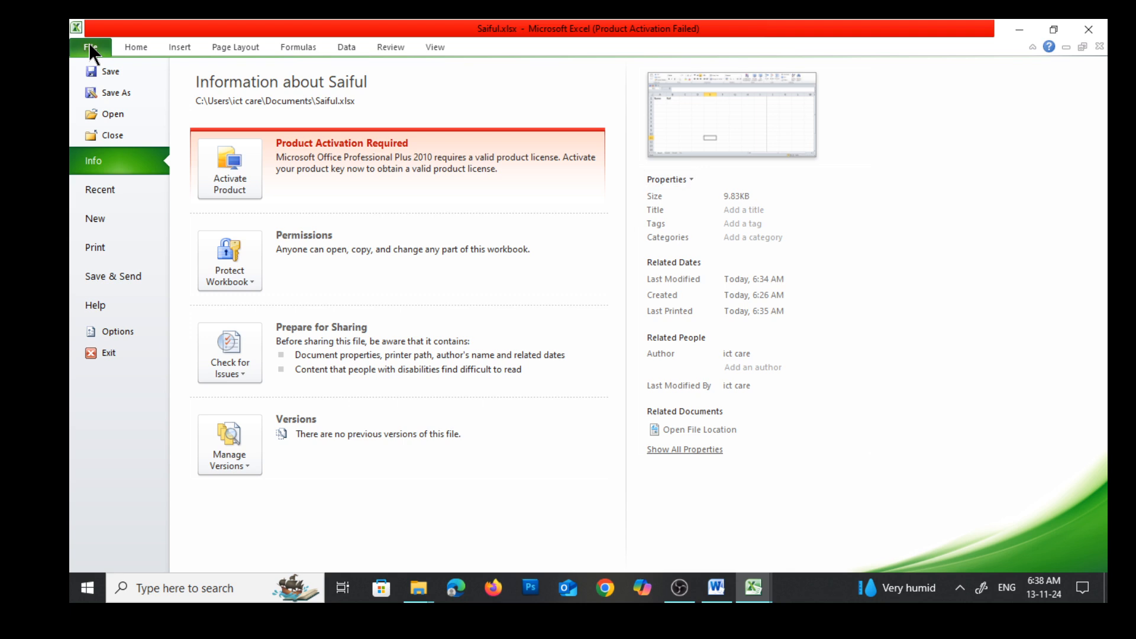
left_click(134, 47)
left_click(185, 48)
left_click(235, 46)
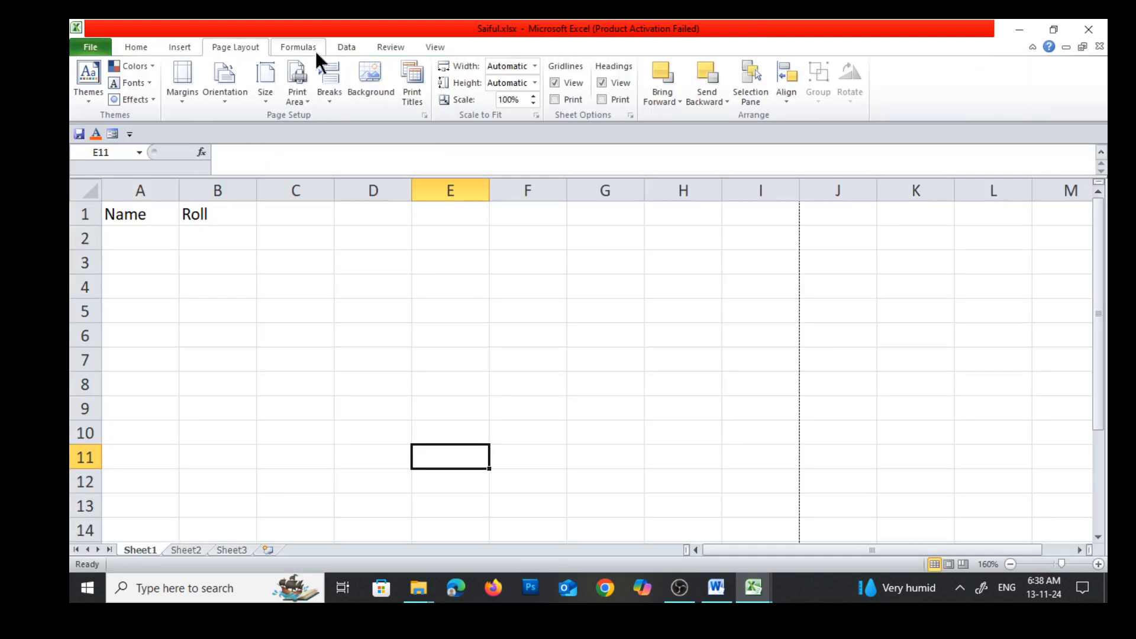
left_click(299, 47)
left_click(357, 47)
left_click(398, 47)
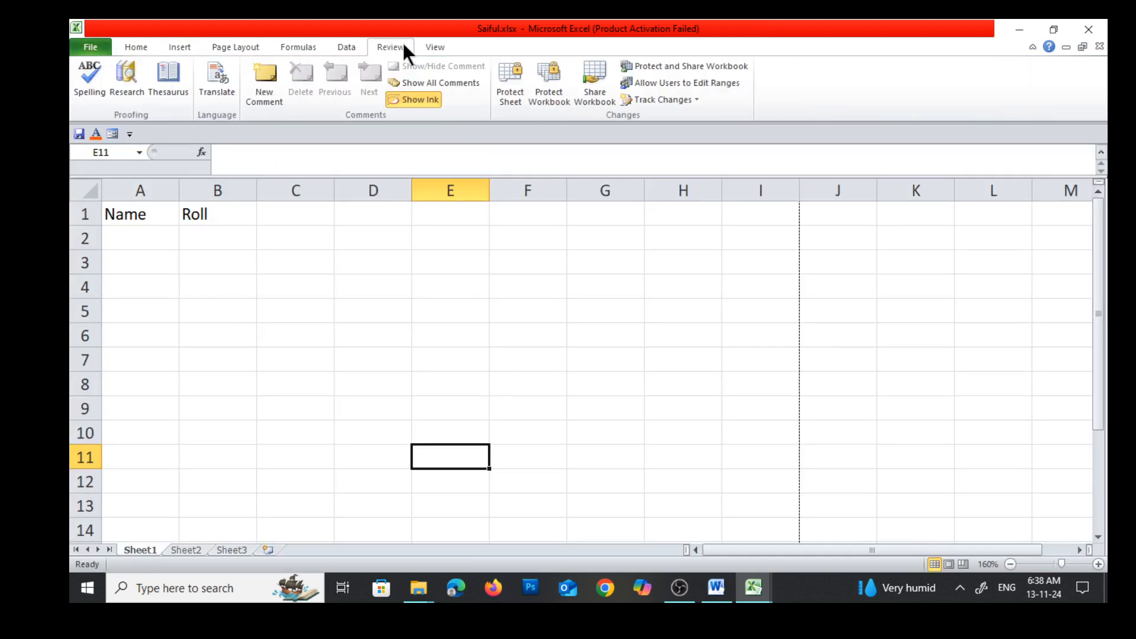
left_click(434, 48)
left_click(133, 49)
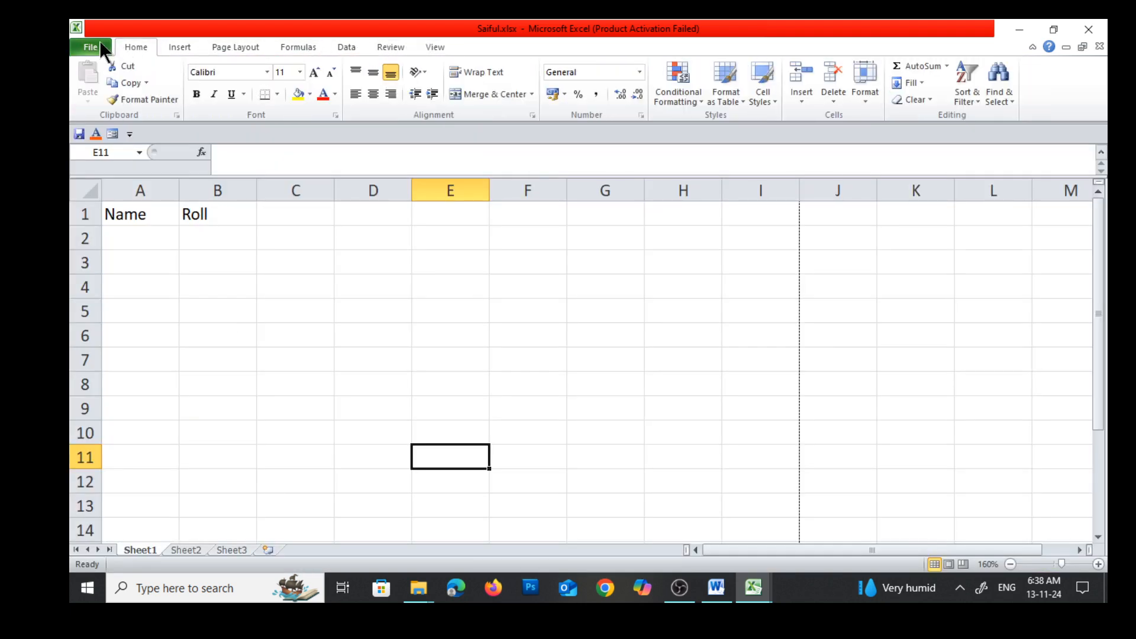
left_click(91, 46)
left_click(125, 47)
Select entire columns one at a time among A, B and C, finishing with column D
left_click(226, 190)
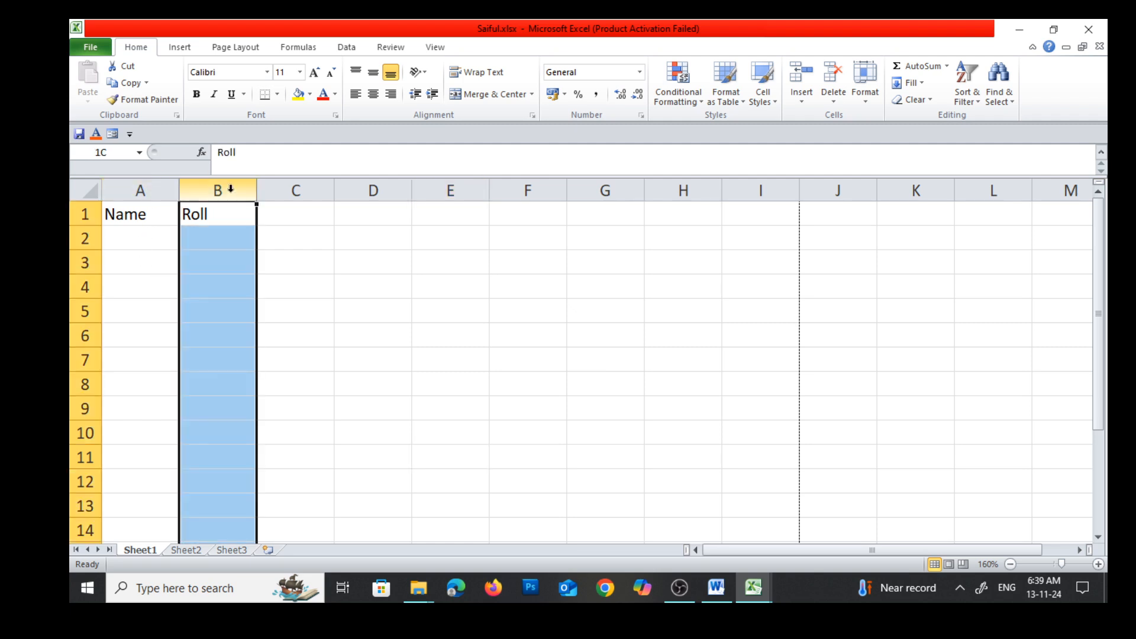
left_click(142, 190)
left_click(225, 190)
left_click(292, 189)
left_click(373, 189)
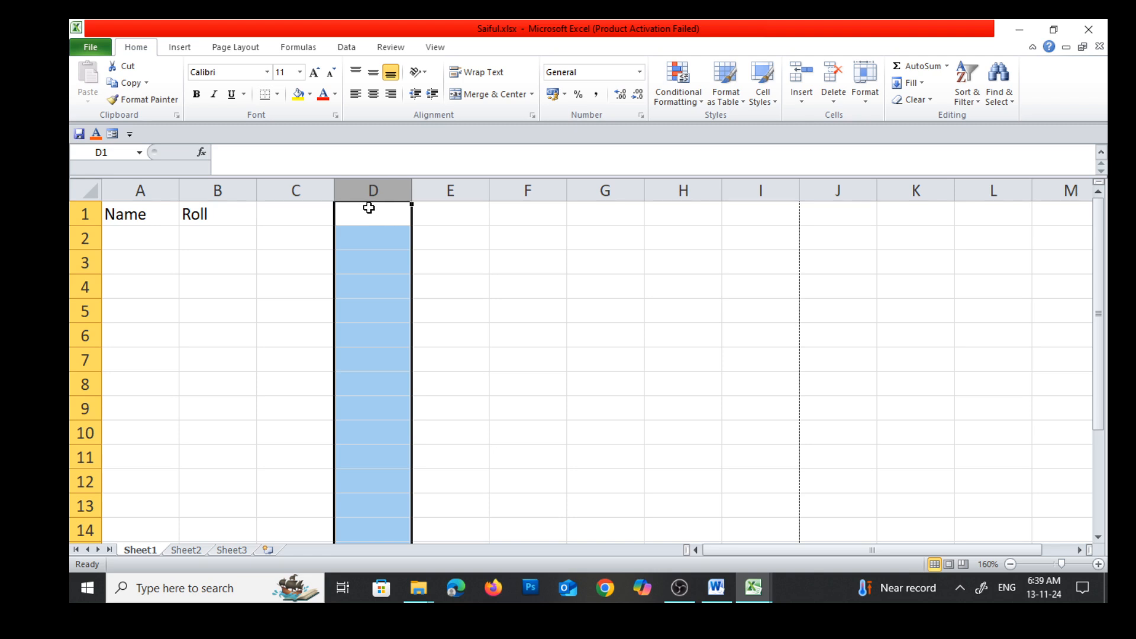
Select entire rows 1 to 5 one at a time, followed by the single cells C3 and C5
left_click(85, 214)
left_click(83, 238)
left_click(82, 263)
left_click(83, 287)
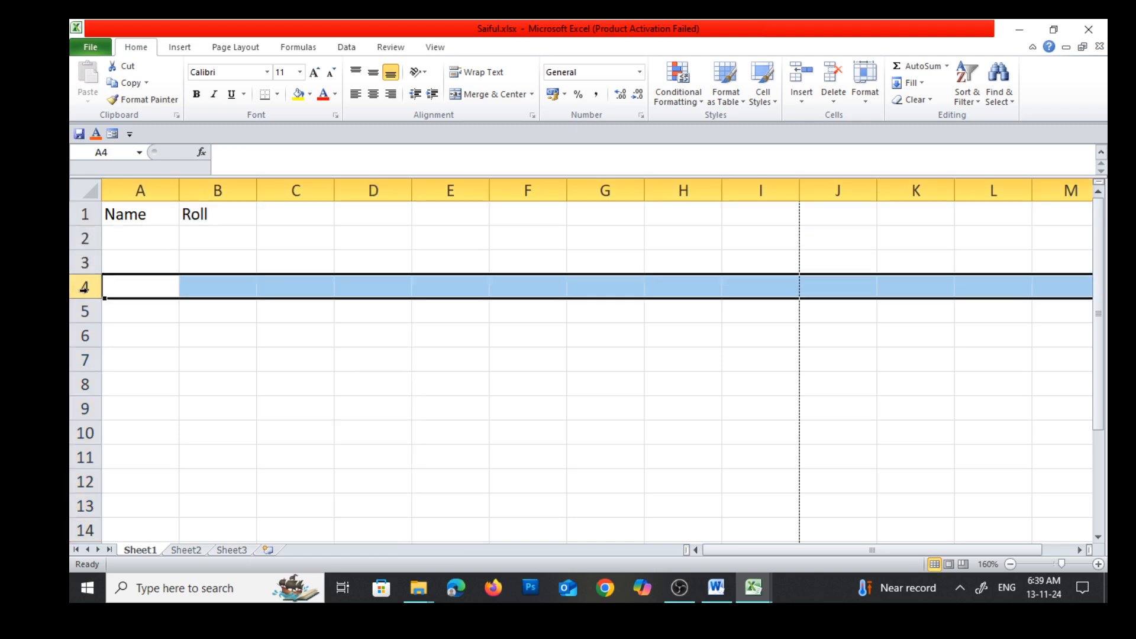
left_click(78, 312)
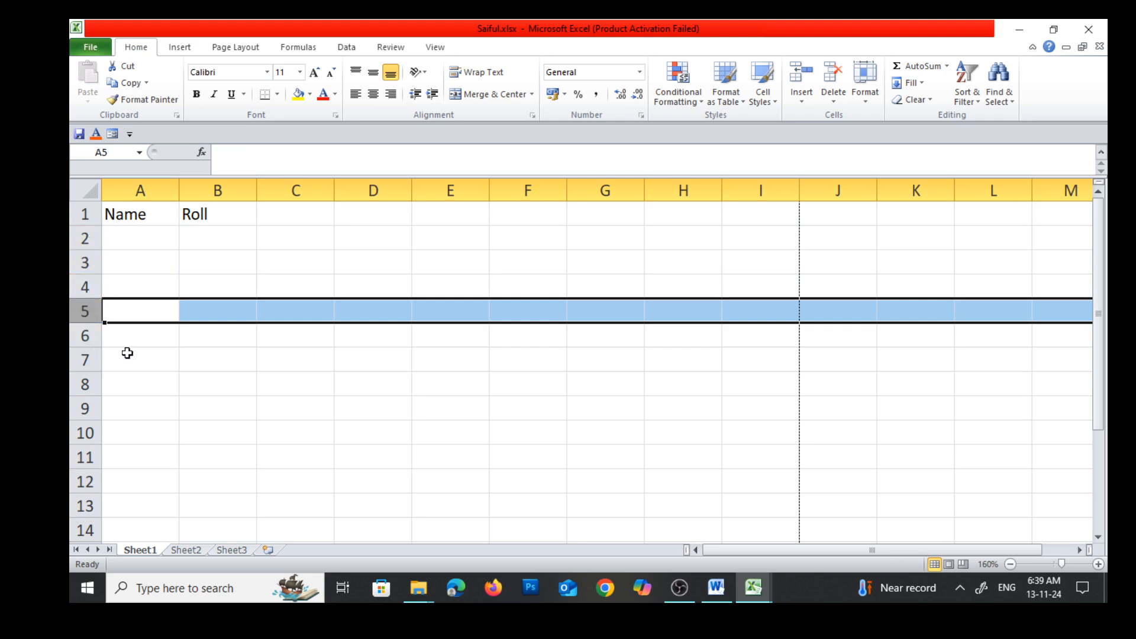
left_click(263, 255)
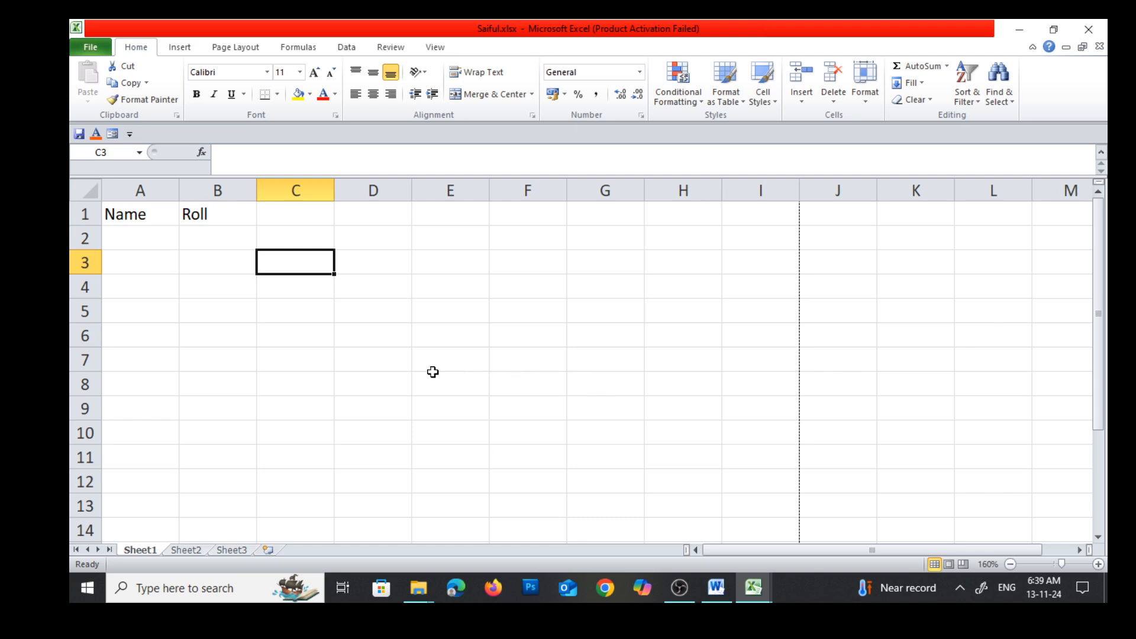
left_click(316, 302)
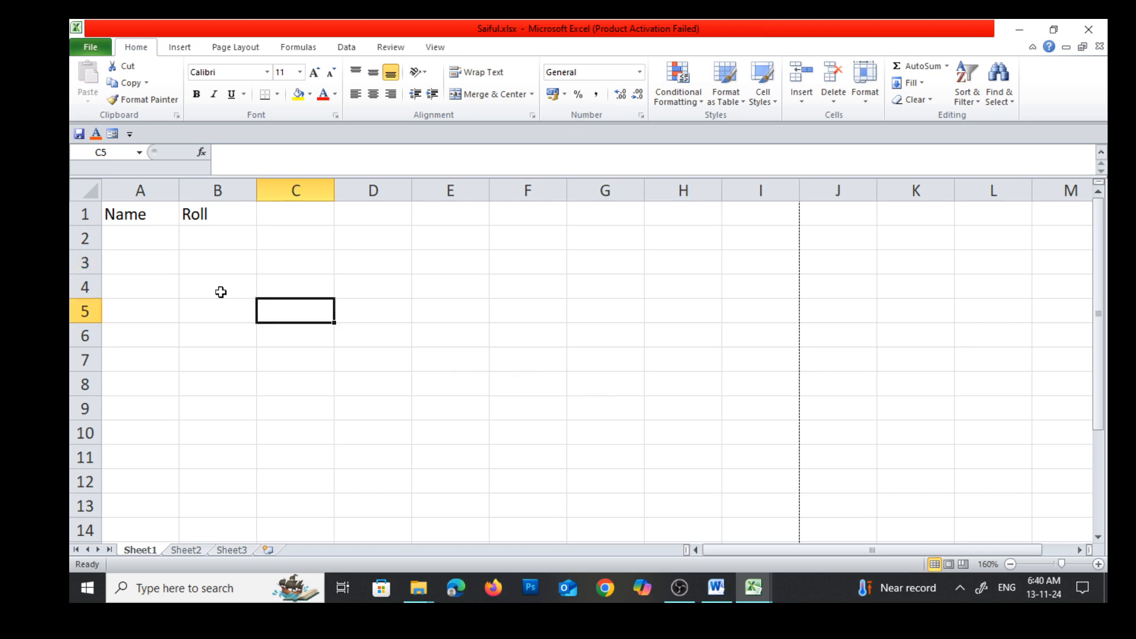
Select the entire worksheet and widen the Name Box so the full row and column dimensions can be read
left_click(87, 188)
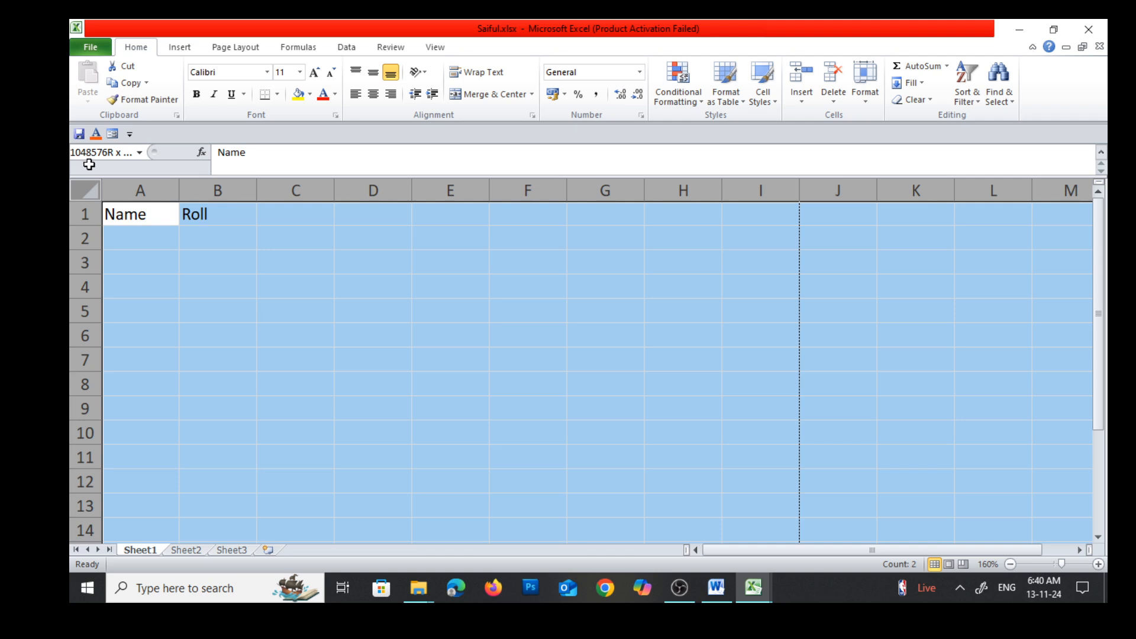
left_click_drag(90, 165, 91, 172)
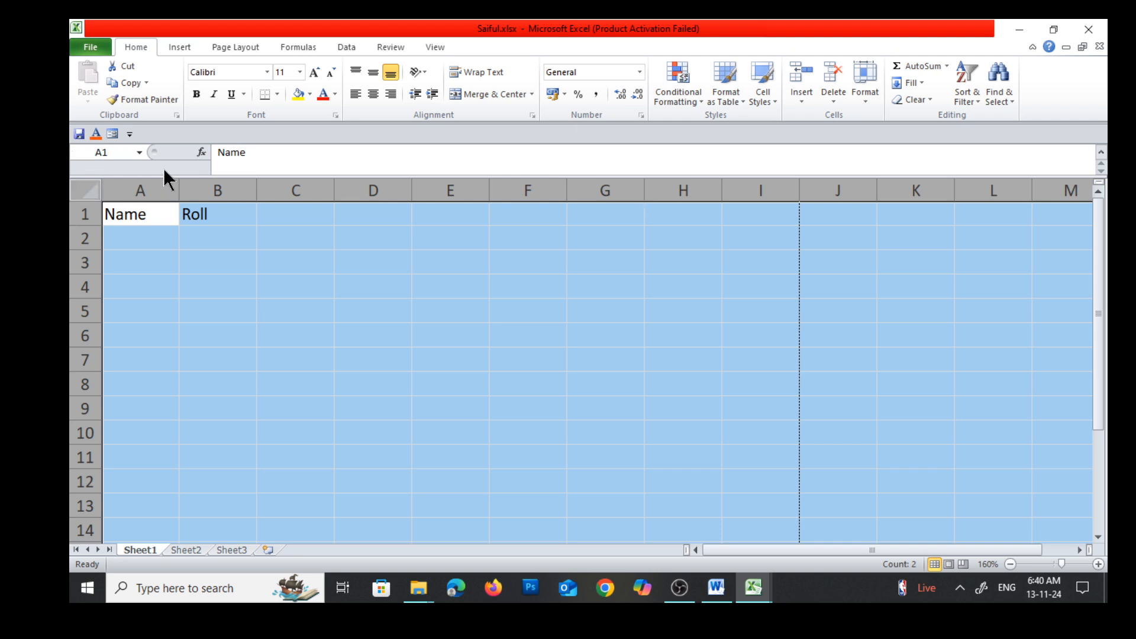
left_click_drag(152, 152, 257, 151)
left_click(91, 192)
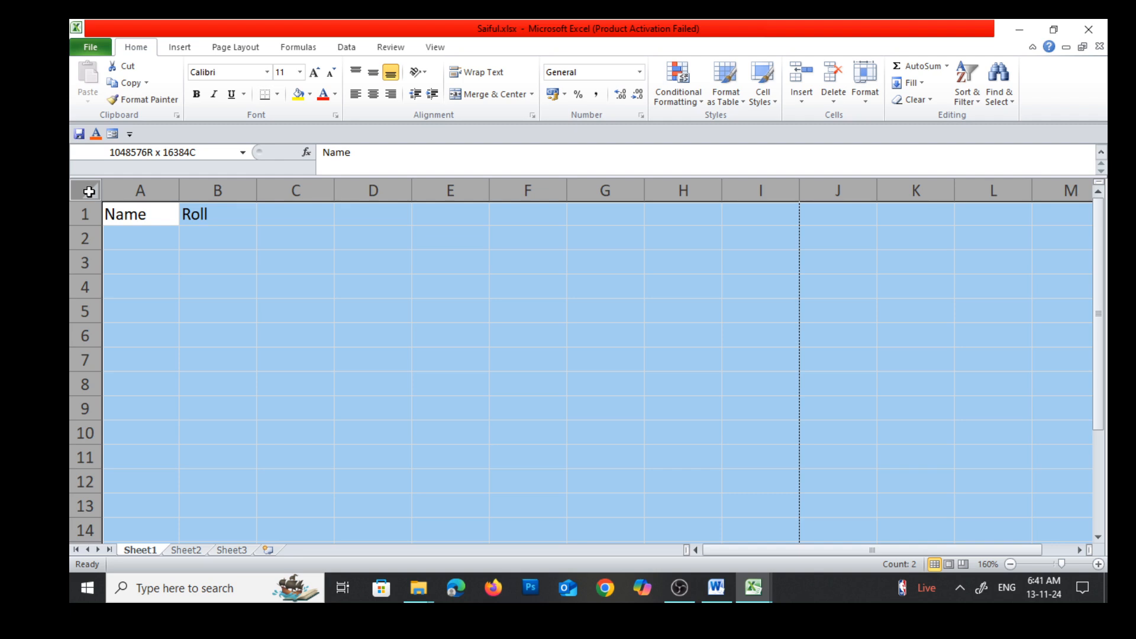
Select individual cells in columns B and C in turn, starting at B4 and ending on C5
left_click(227, 289)
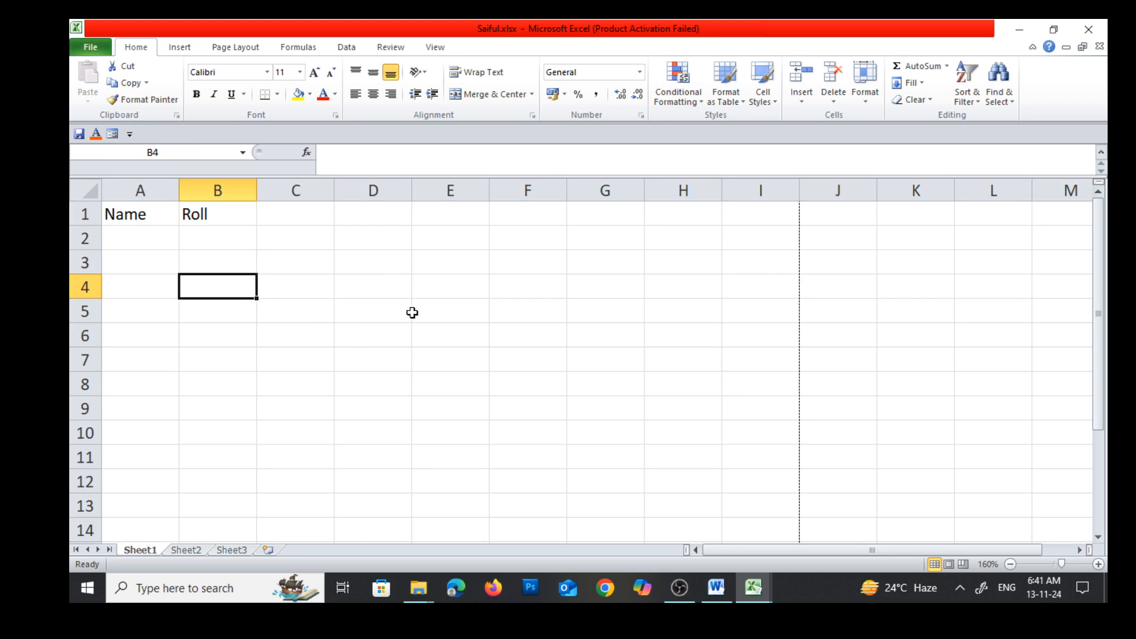
left_click(216, 260)
left_click(223, 213)
left_click(294, 213)
left_click_drag(296, 236, 295, 260)
left_click(245, 260)
left_click(232, 285)
left_click(304, 310)
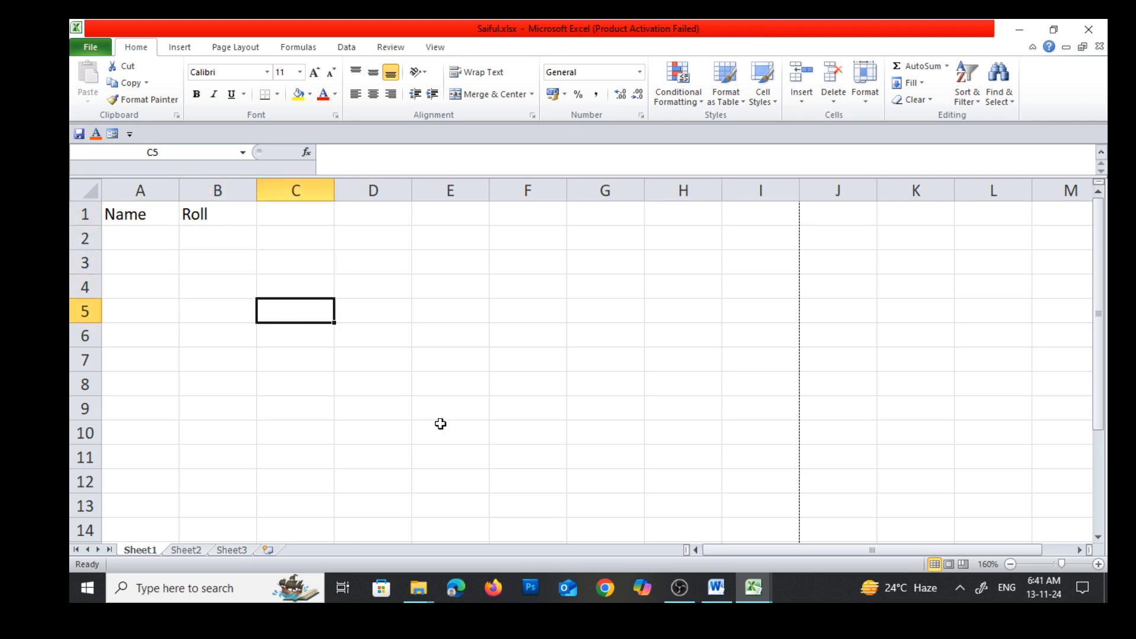
Consult the Cell[G3] label in the Word notes' Excel window diagram and return to the workbook with the Name and Roll headings
left_click(716, 588)
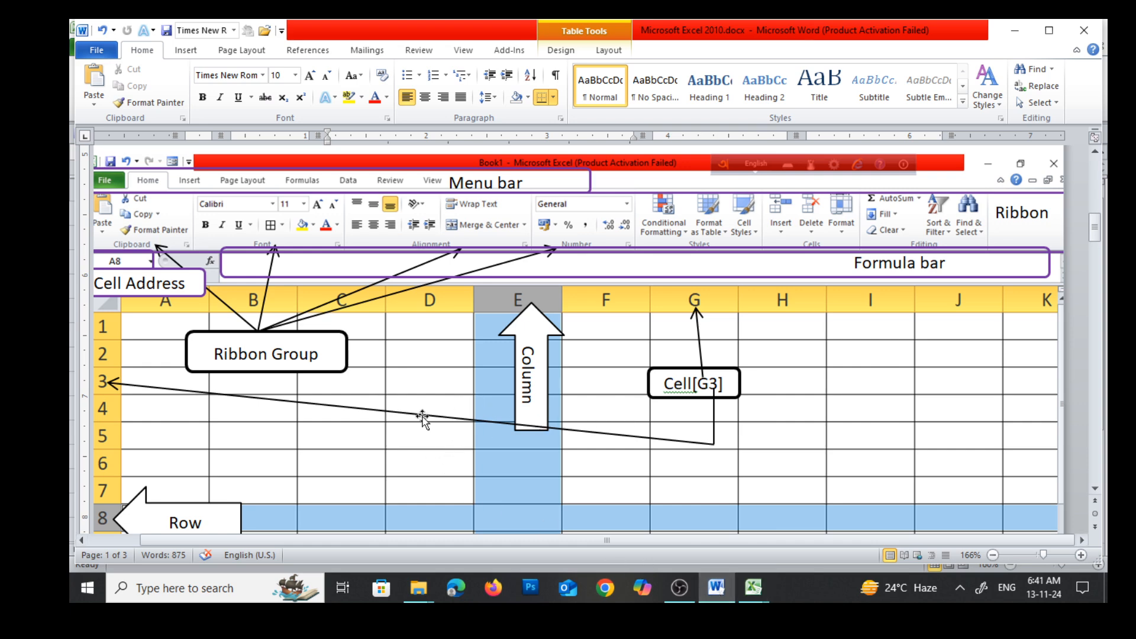
scroll(476, 390, "down", 3)
scroll(476, 390, "up", 3)
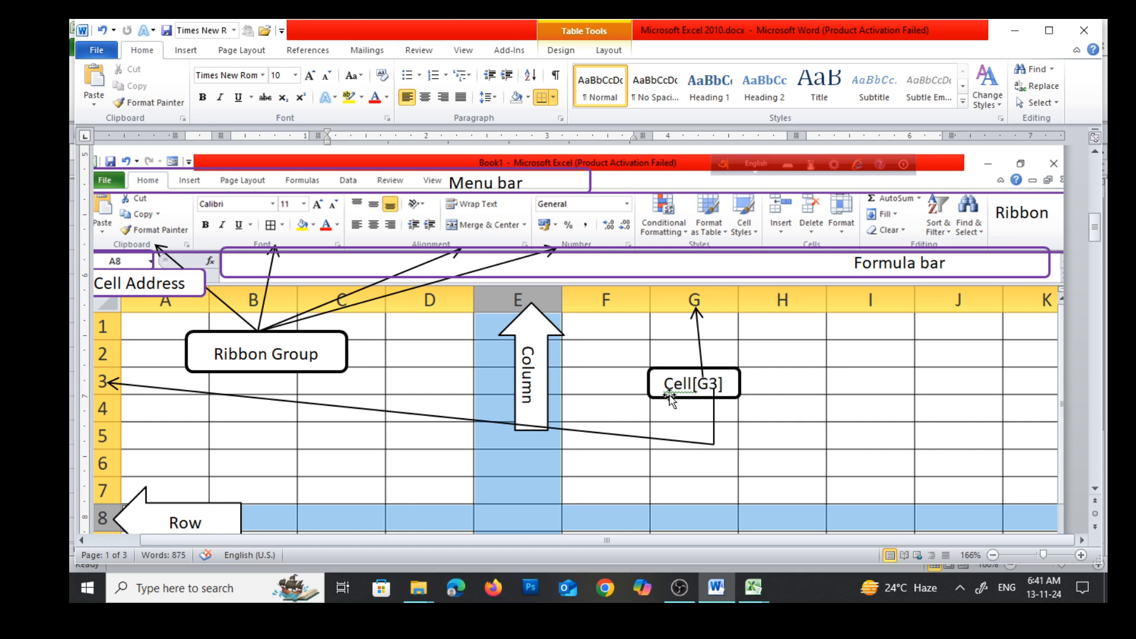
left_click(753, 587)
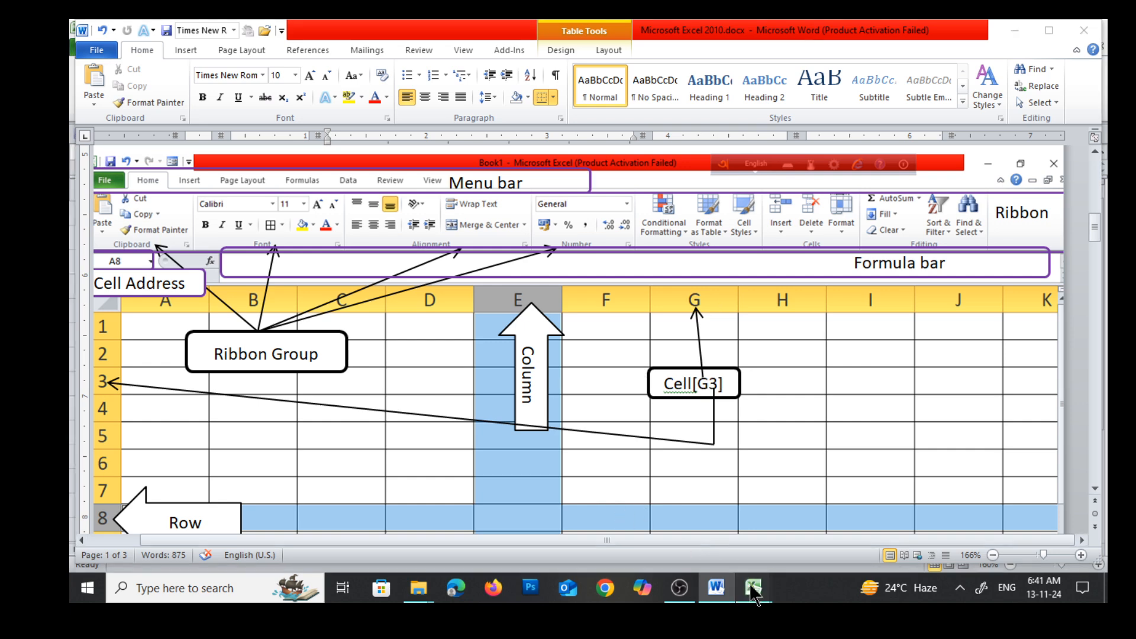
left_click(698, 507)
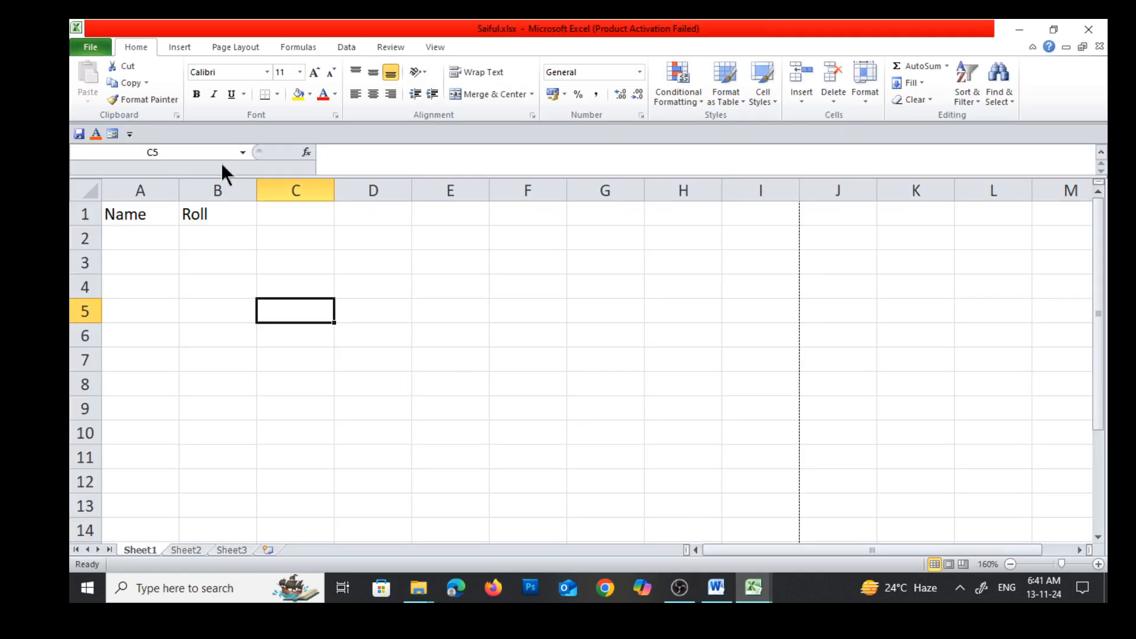
Select single cells across columns A to E, starting at A2 and ending on C7, to view their cell addresses
left_click(129, 236)
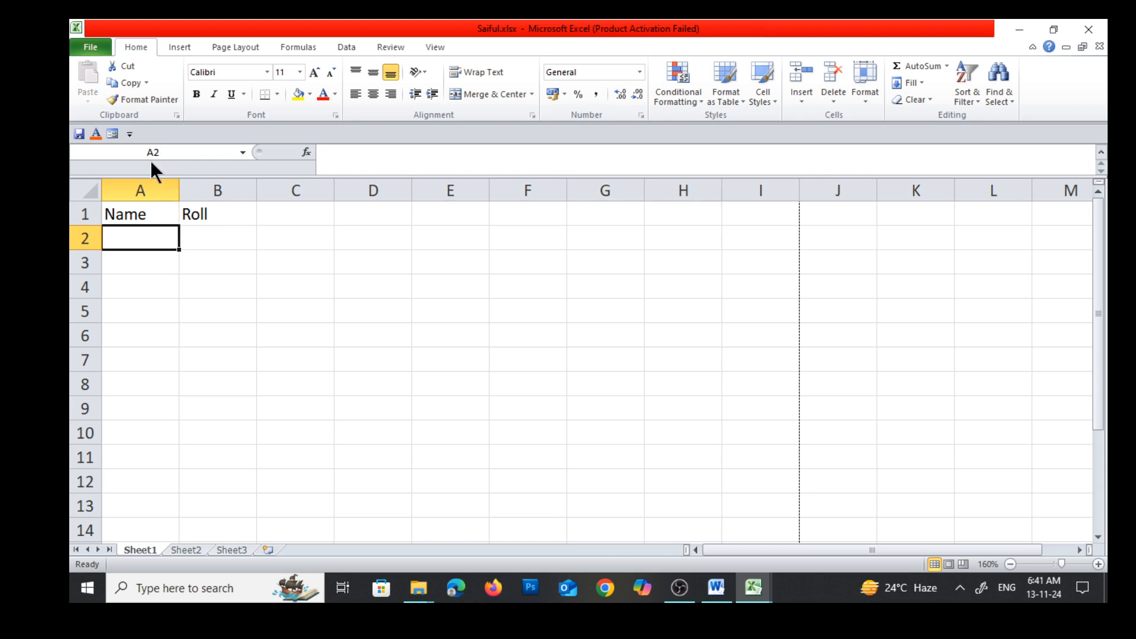
left_click(216, 283)
left_click(220, 262)
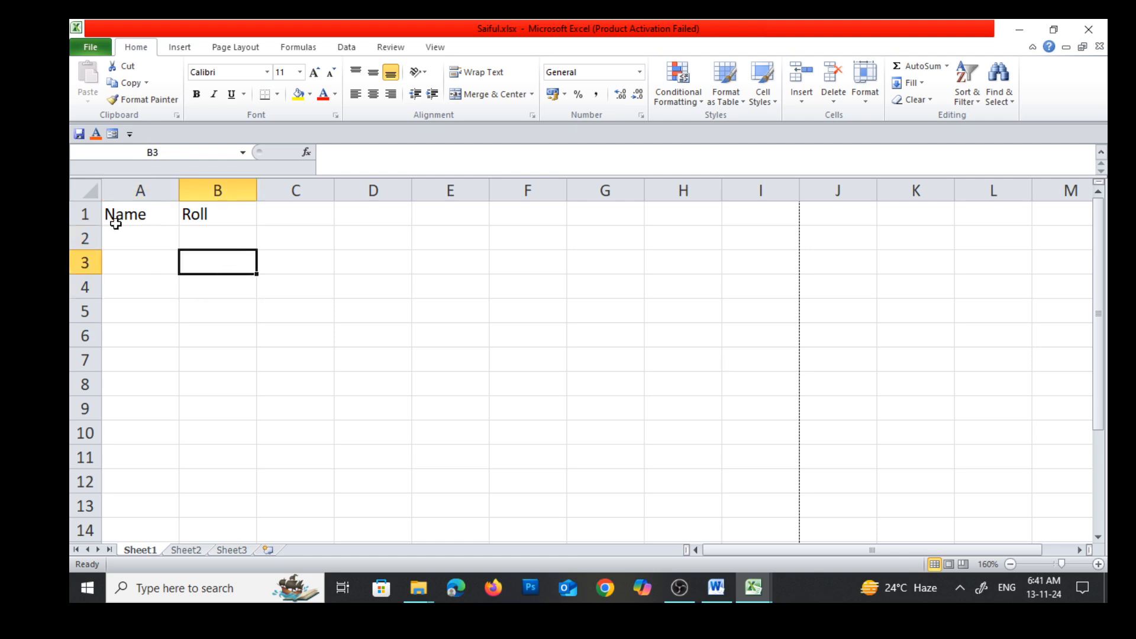
left_click(393, 307)
left_click(456, 311)
left_click(456, 289)
left_click(381, 313)
left_click(427, 317)
left_click(417, 374)
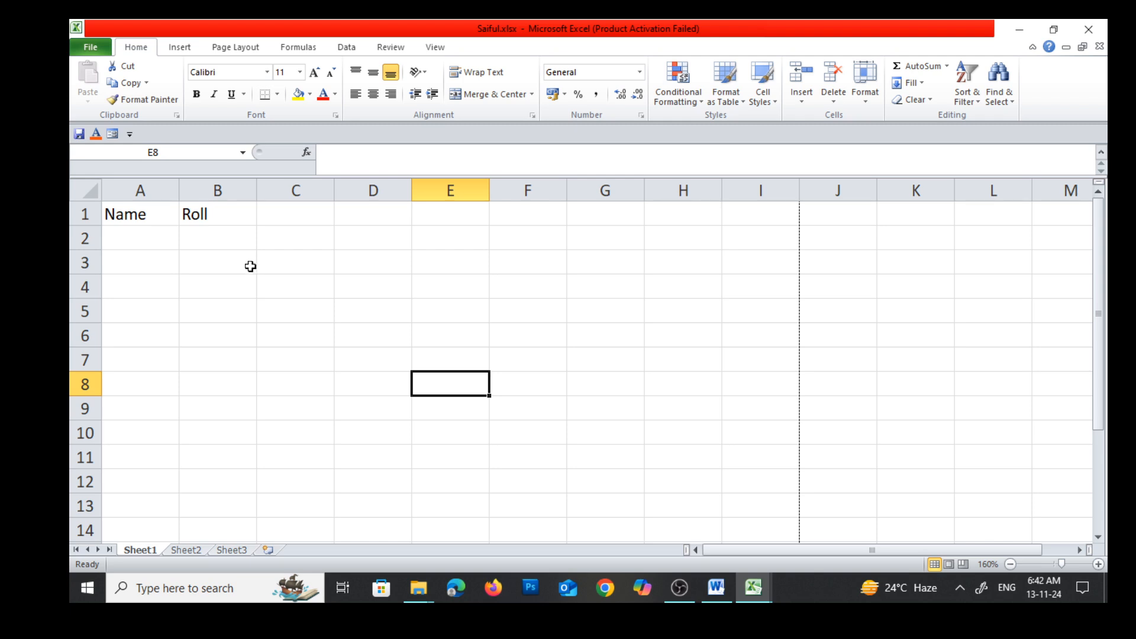
left_click(278, 363)
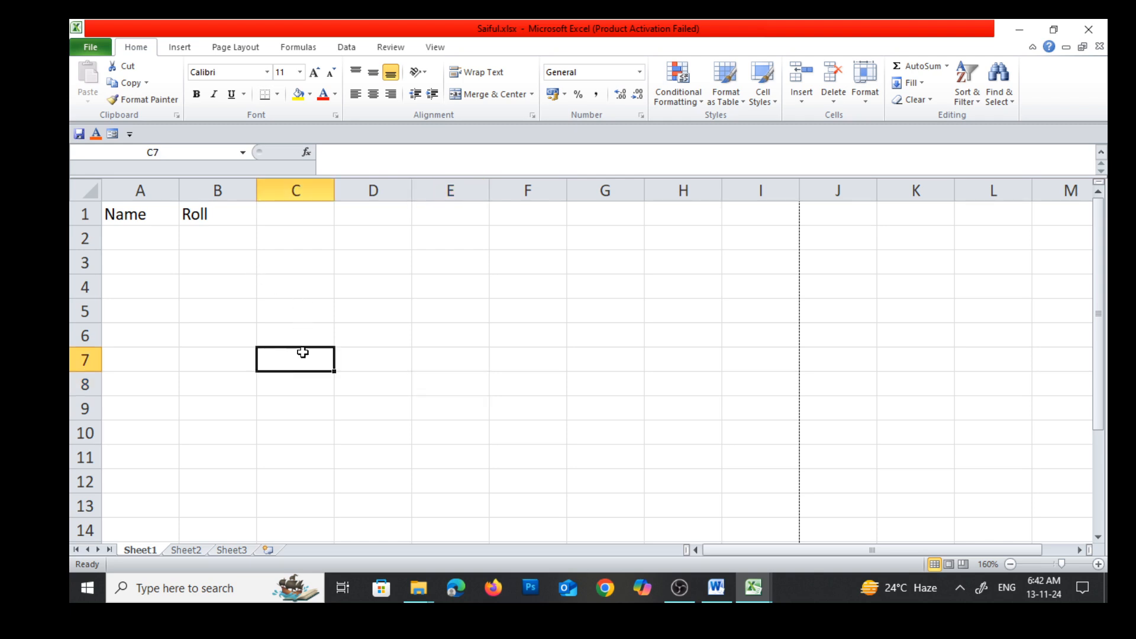
Select the ranges C2:E7 and C3:E6 in turn, inspect the Name Box, and finish on cell D8
left_click_drag(270, 232, 433, 350)
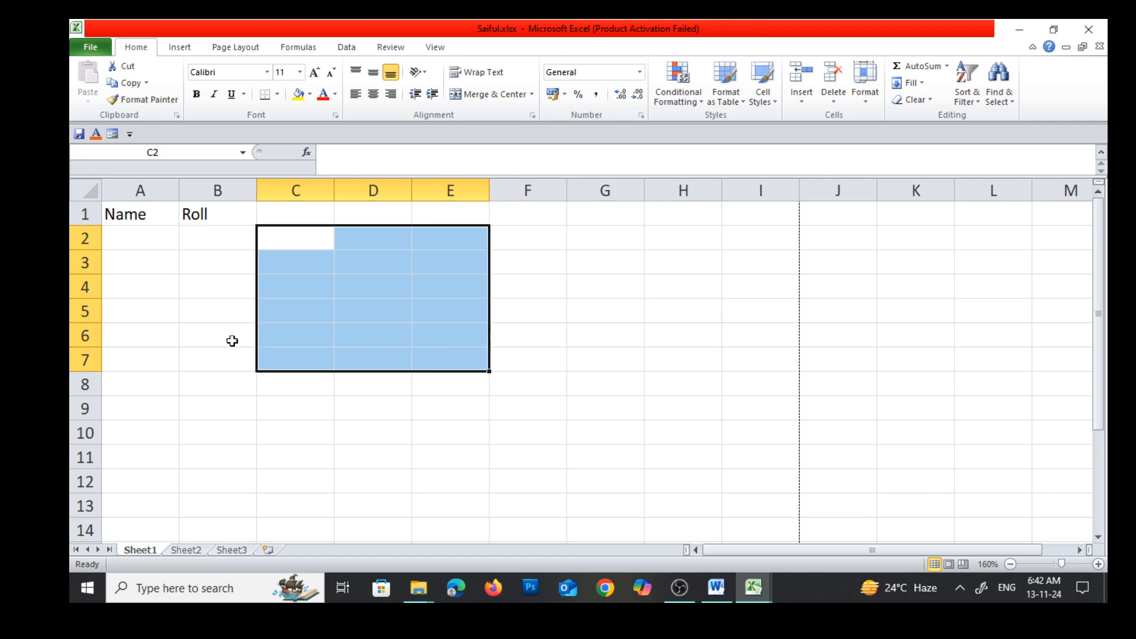
left_click(263, 382)
left_click_drag(267, 254, 416, 349)
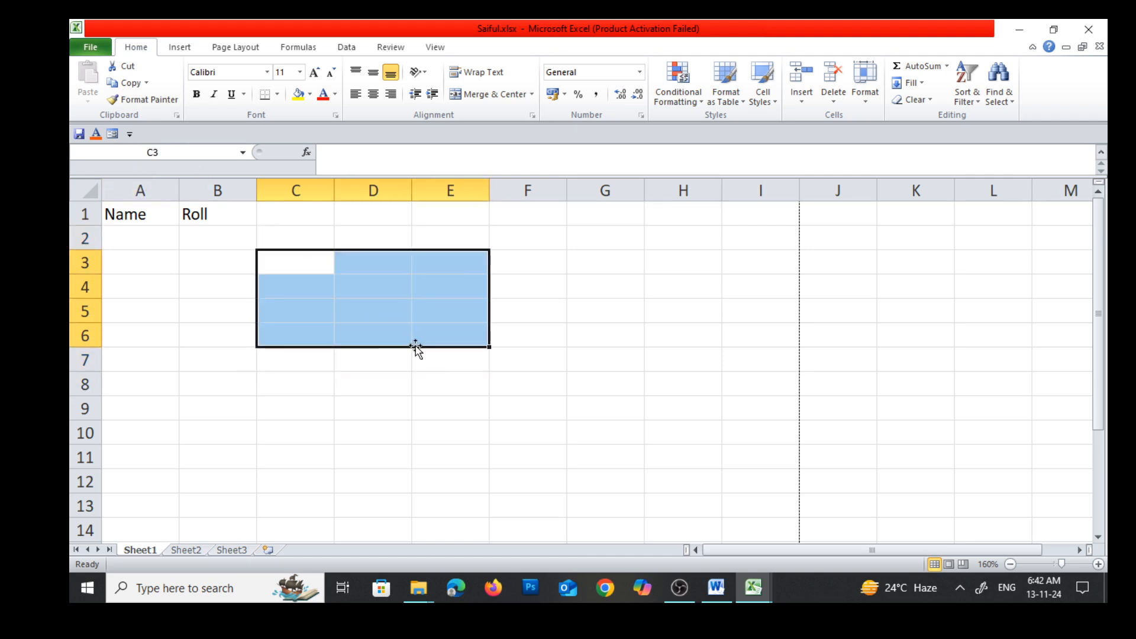
left_click(155, 152)
left_click(404, 388)
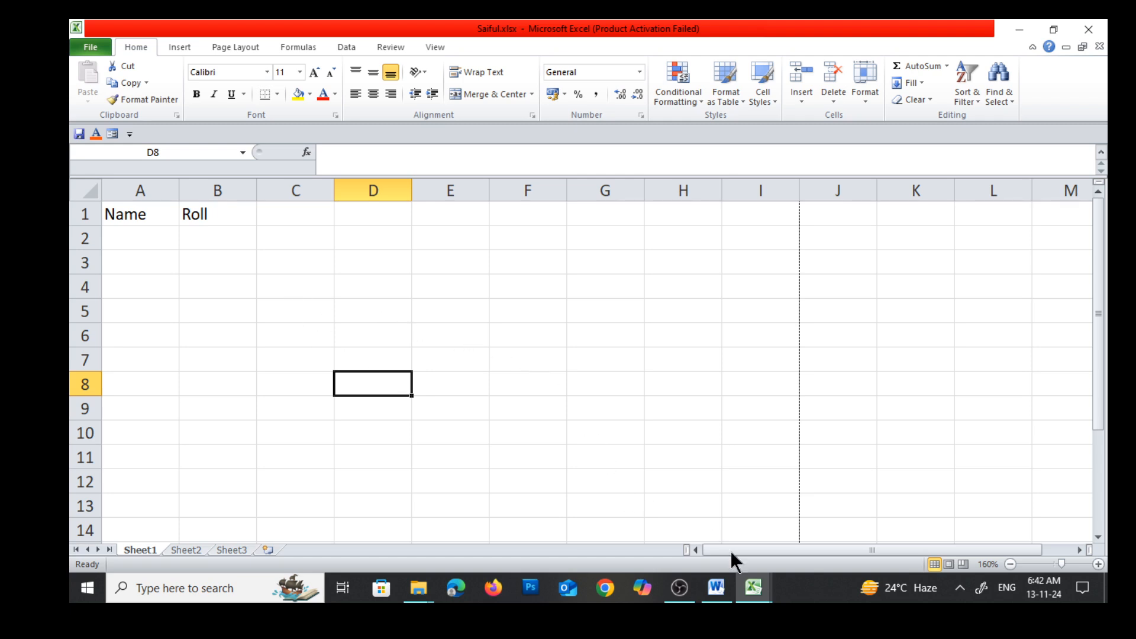
Consult the new worksheet row in the Word notes' table on the second page and return to the Excel workbook
left_click(716, 588)
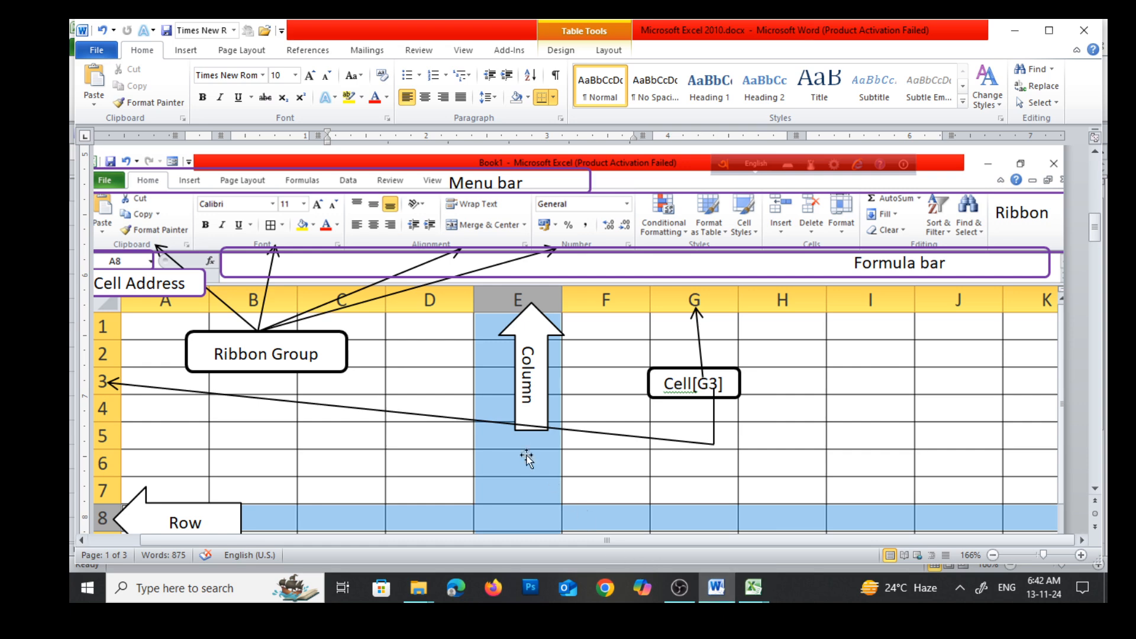
scroll(520, 449, "down", 5)
scroll(520, 448, "down", 10)
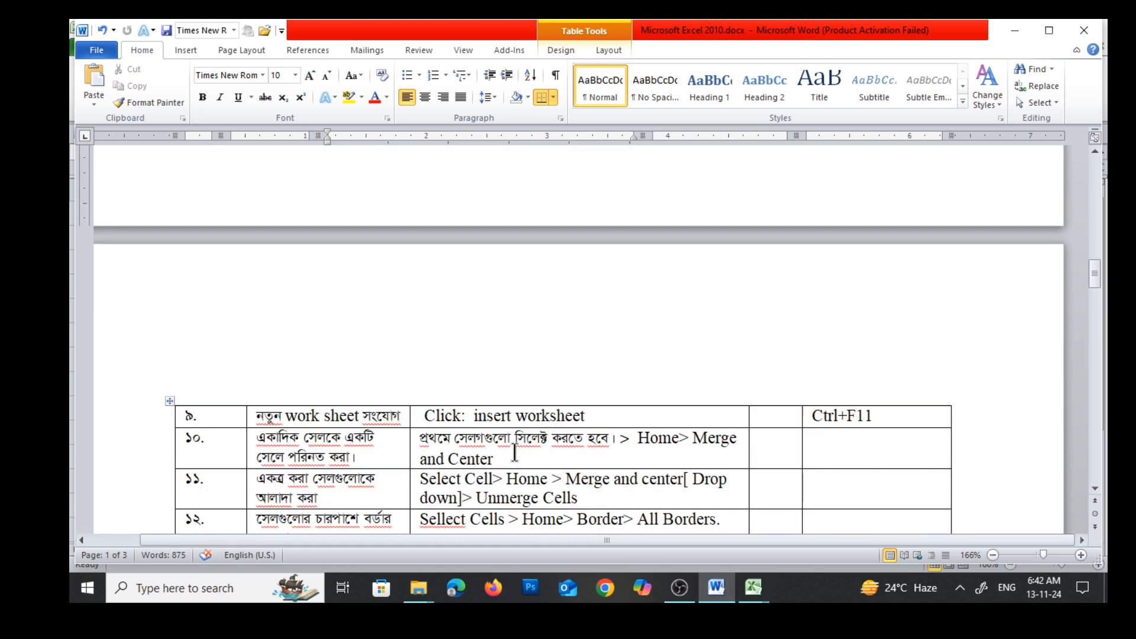
scroll(514, 453, "down", 3)
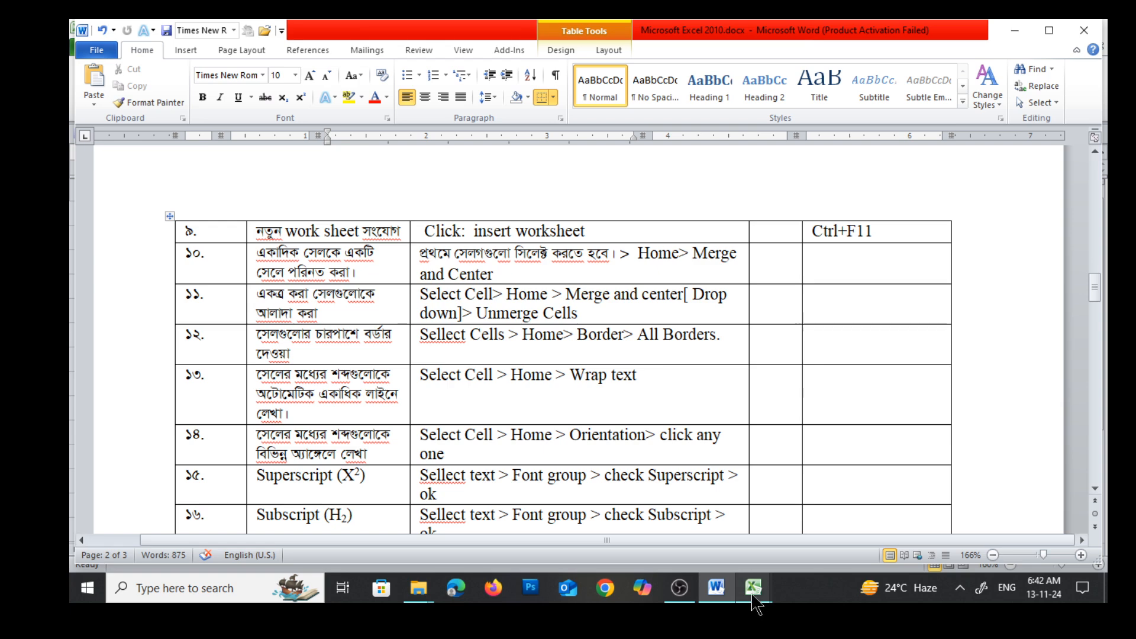
mouse_move(753, 600)
left_click(698, 535)
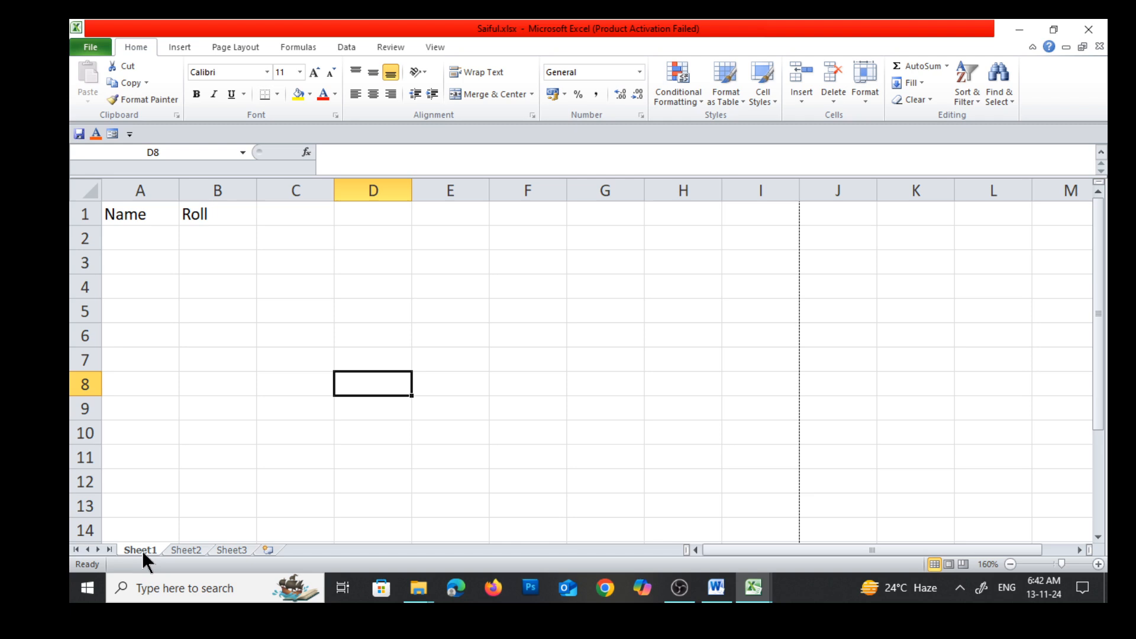
View Sheet2, Sheet3 and Sheet1 of the workbook in turn, ending on Sheet3
left_click(192, 549)
left_click(229, 548)
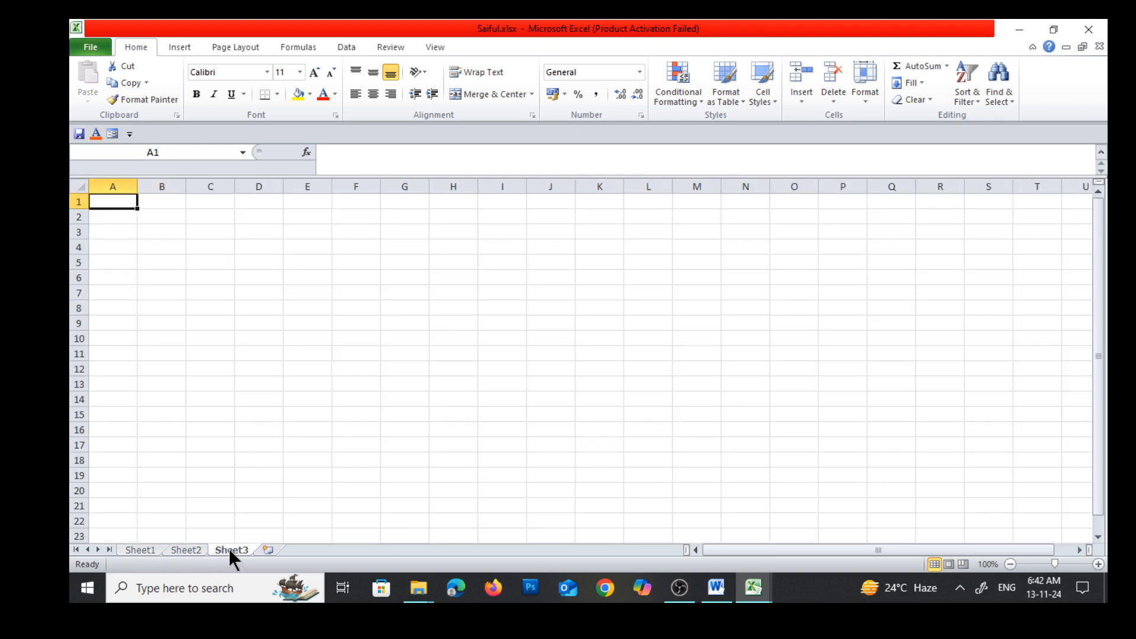
left_click(135, 550)
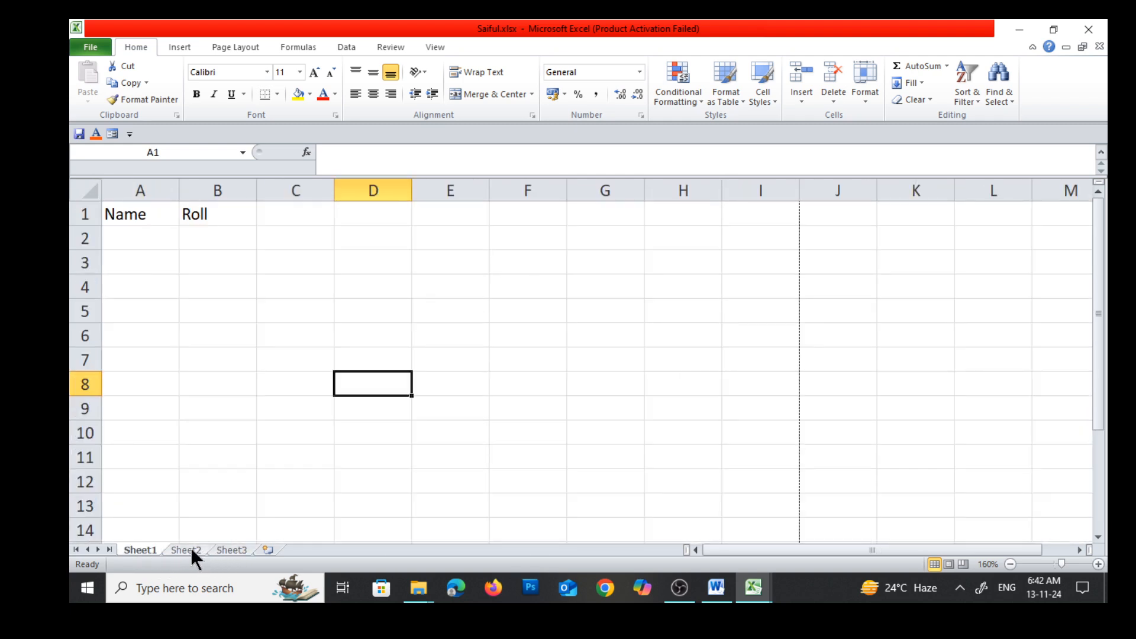
left_click(191, 549)
left_click(220, 548)
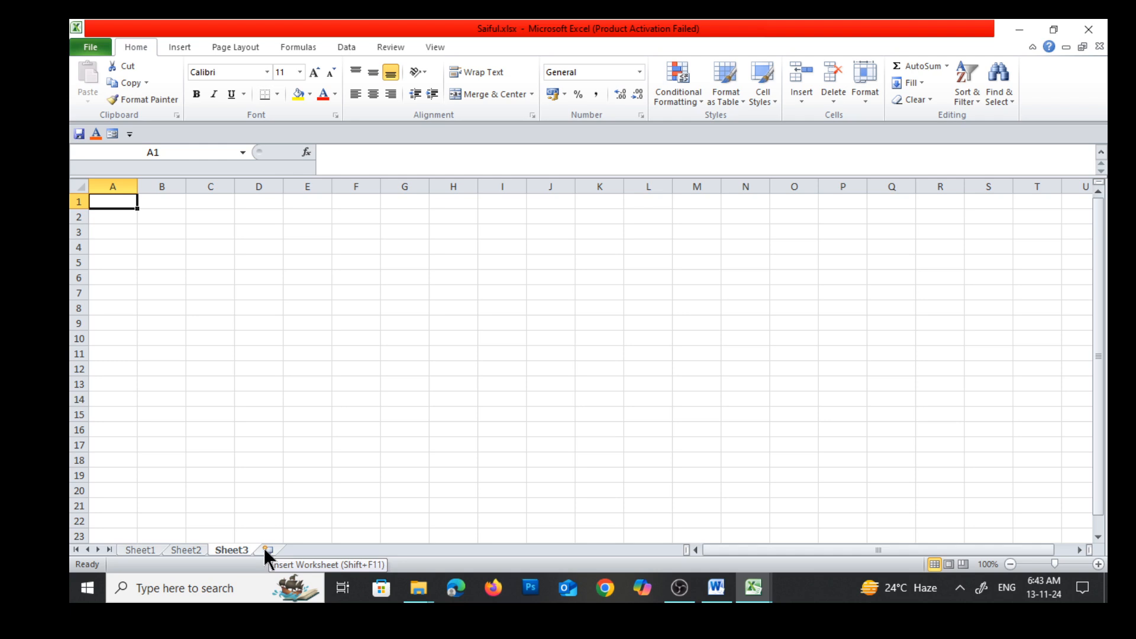
Insert a new worksheet after Sheet3 and rename it ICT Care
left_click(284, 417)
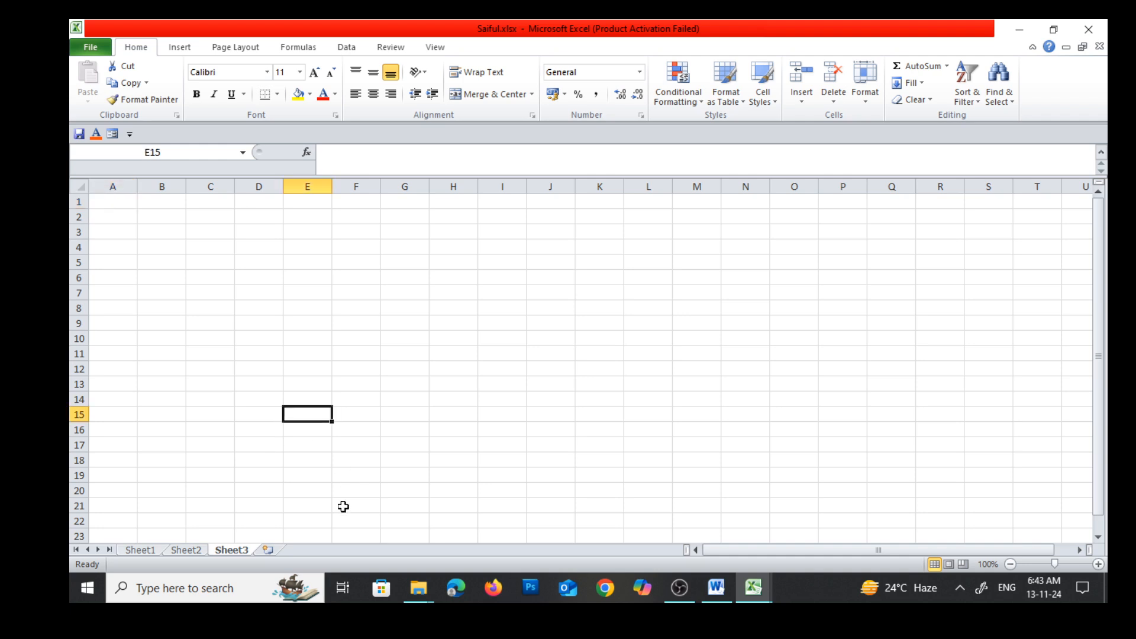
left_click(268, 548)
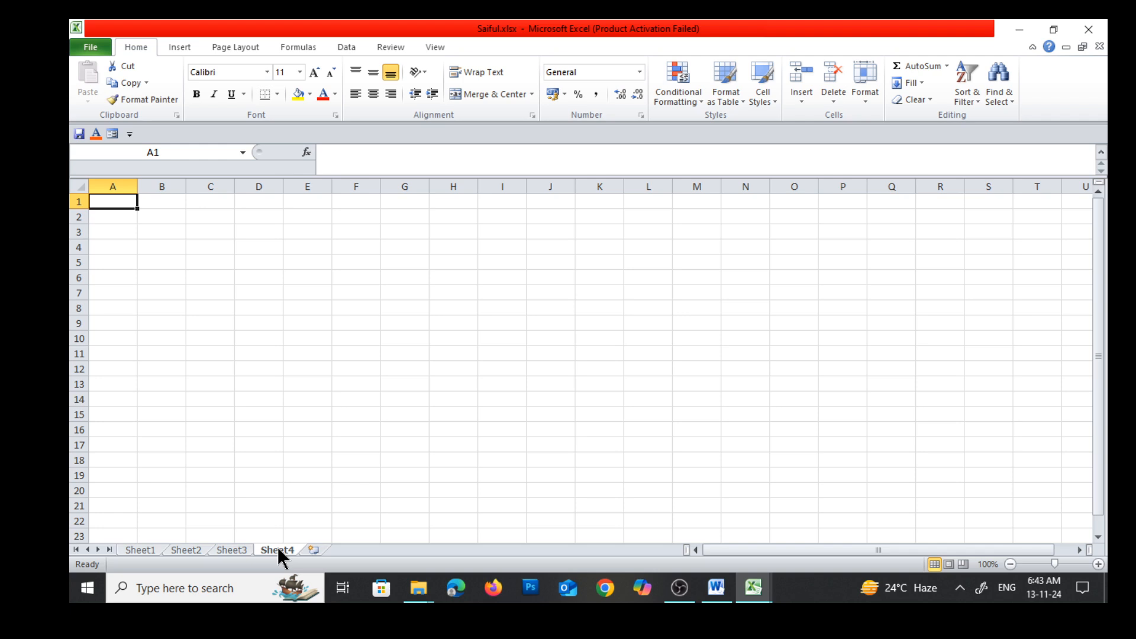
double_click(278, 549)
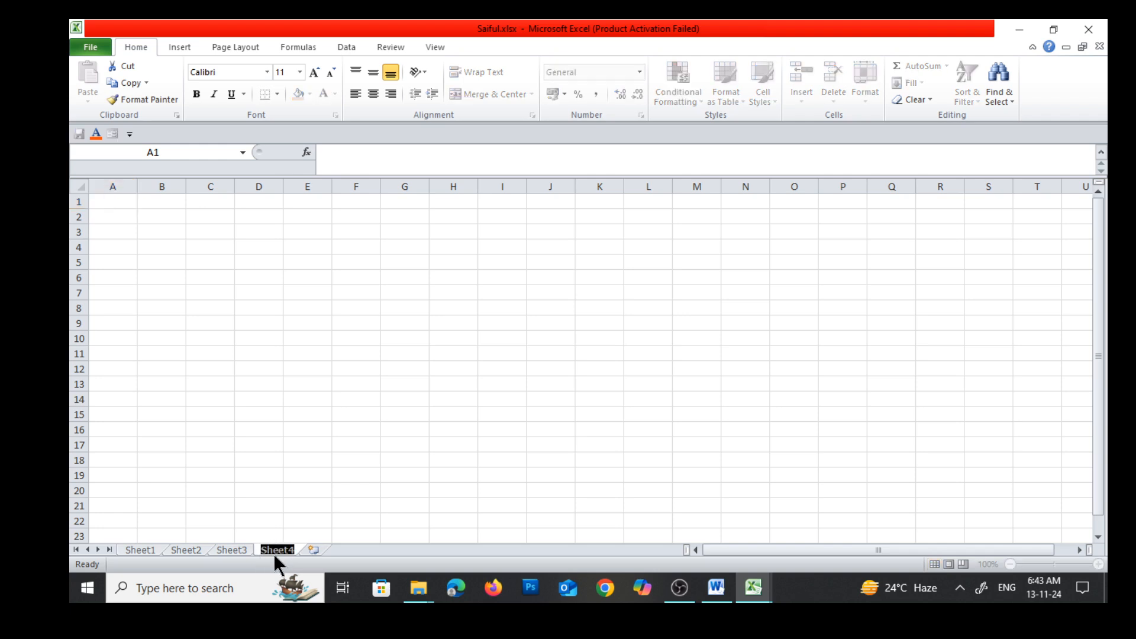
key("BackSpace")
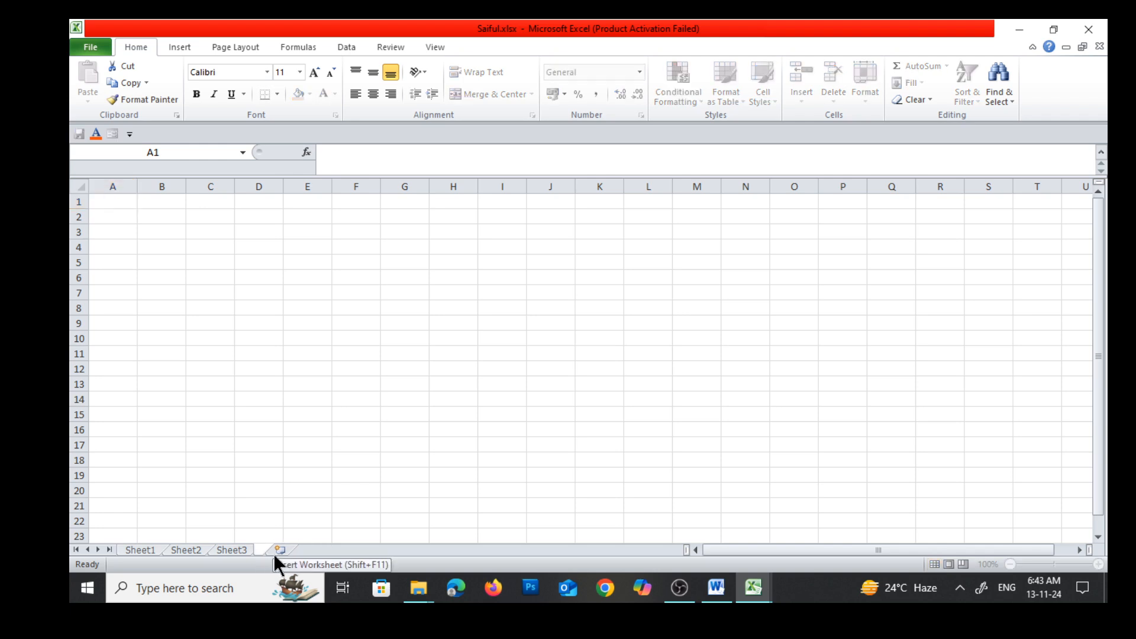
type("Sa")
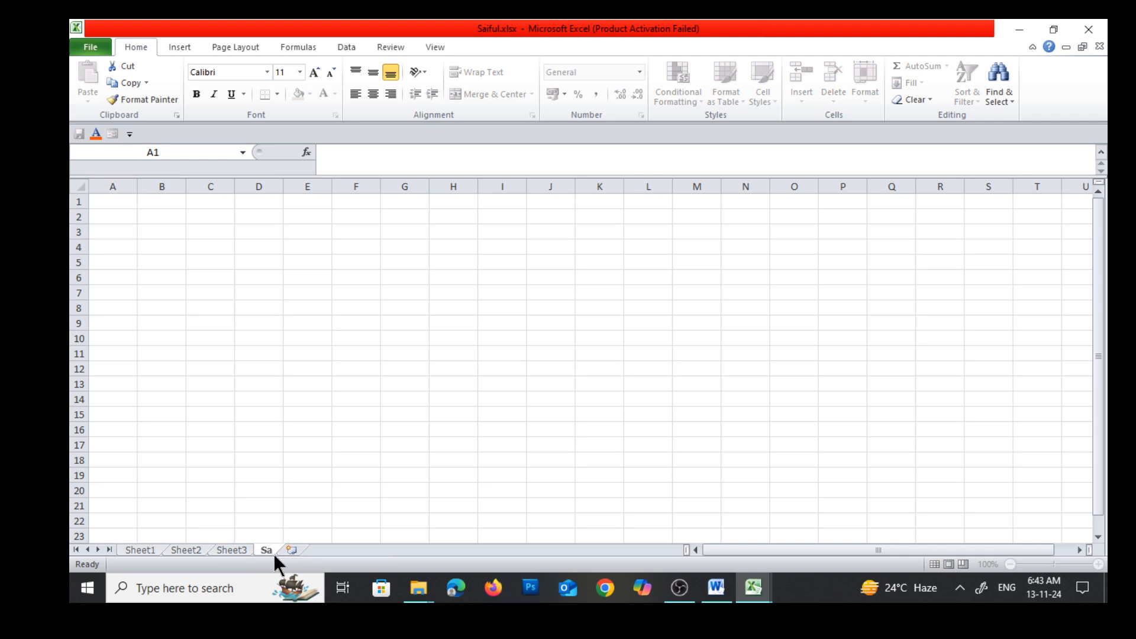
type("ICT Care")
left_click(489, 454)
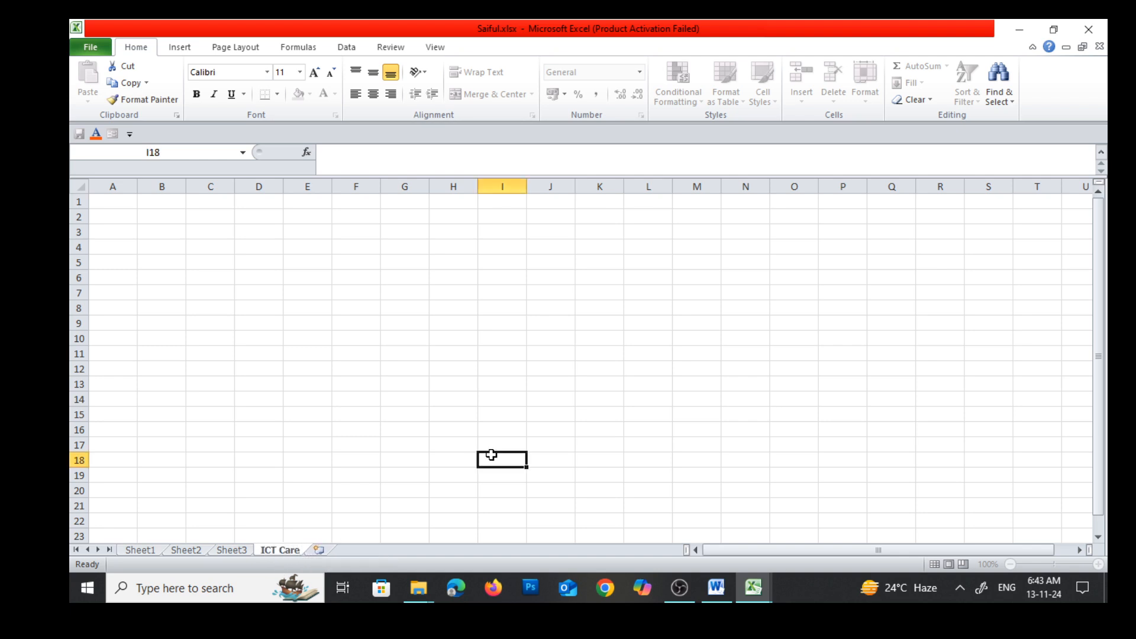
left_click(358, 533)
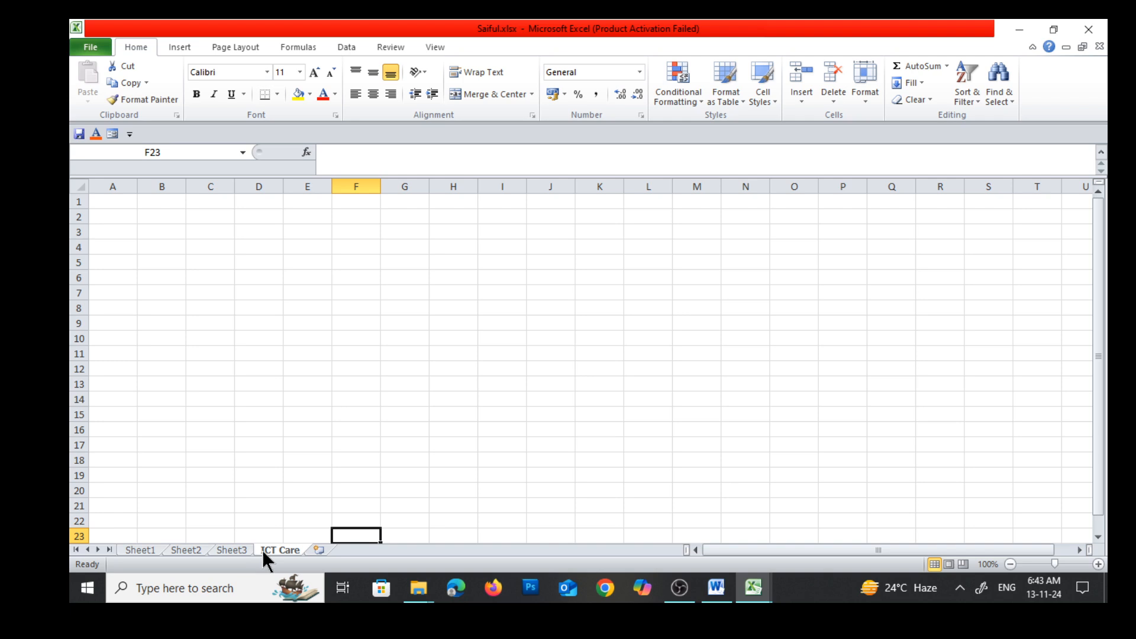
View Sheet3, Sheet2 and Sheet1 in turn, ending on Sheet1
left_click(232, 549)
left_click(183, 549)
left_click(142, 550)
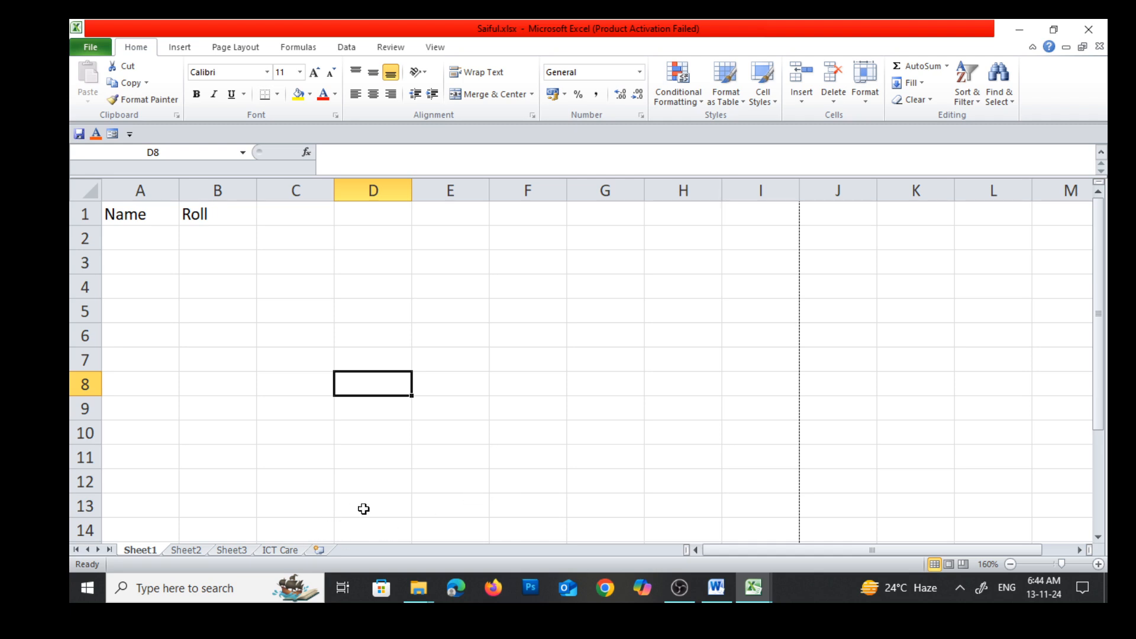
Consult the Merge and Center row in the Word notes' table and return to Sheet1 of the Saiful.xlsx workbook in Excel
left_click(715, 602)
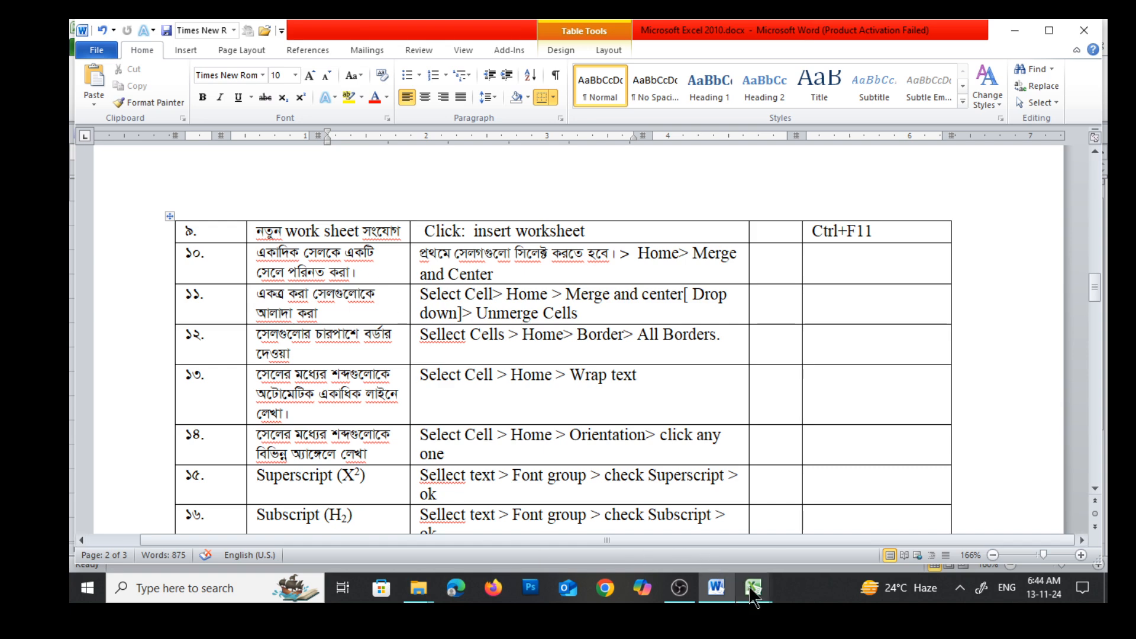
mouse_move(752, 595)
left_click(708, 539)
left_click(419, 374)
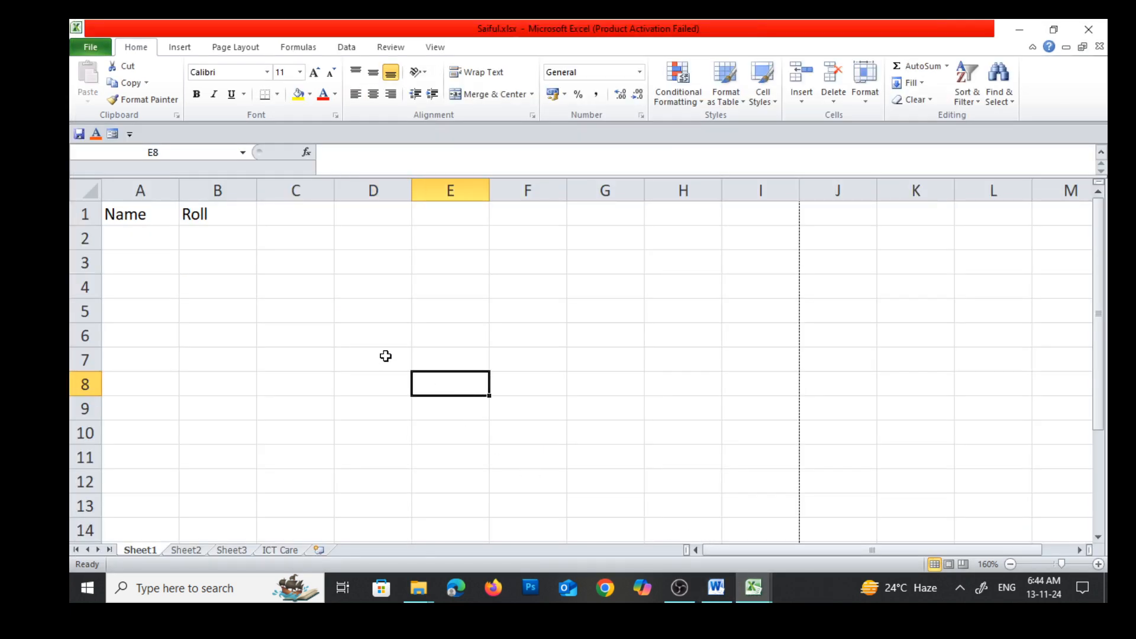
Merge and center the cells C2 through F2 on Sheet1
left_click_drag(275, 234, 395, 246)
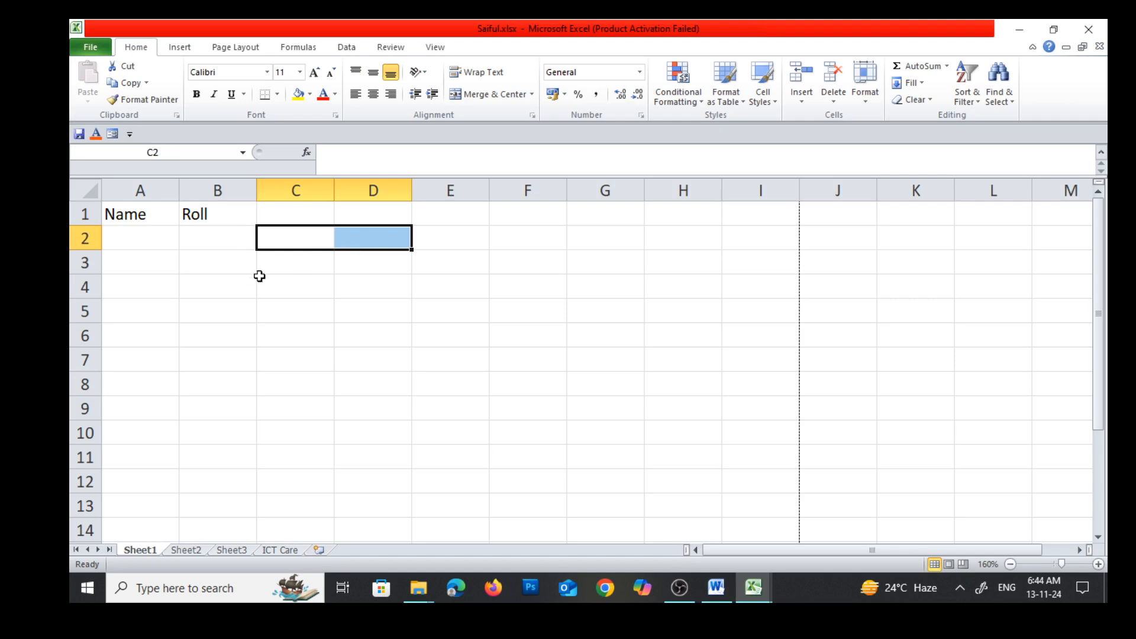
left_click(284, 240)
left_click(368, 239)
left_click(446, 239)
left_click(400, 330)
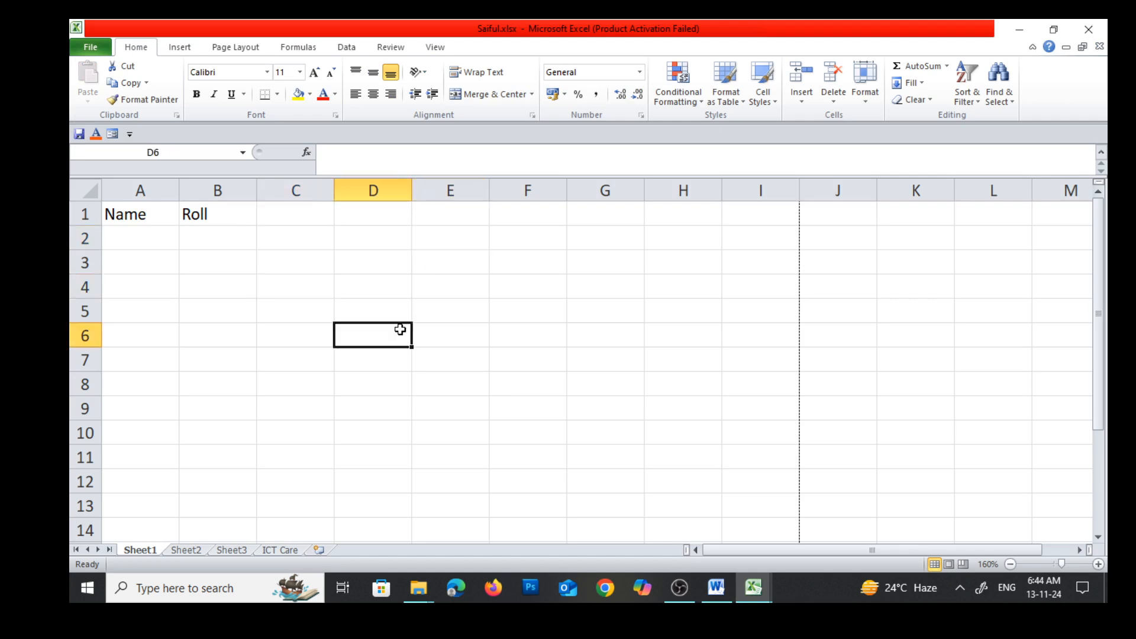
left_click_drag(287, 234, 520, 247)
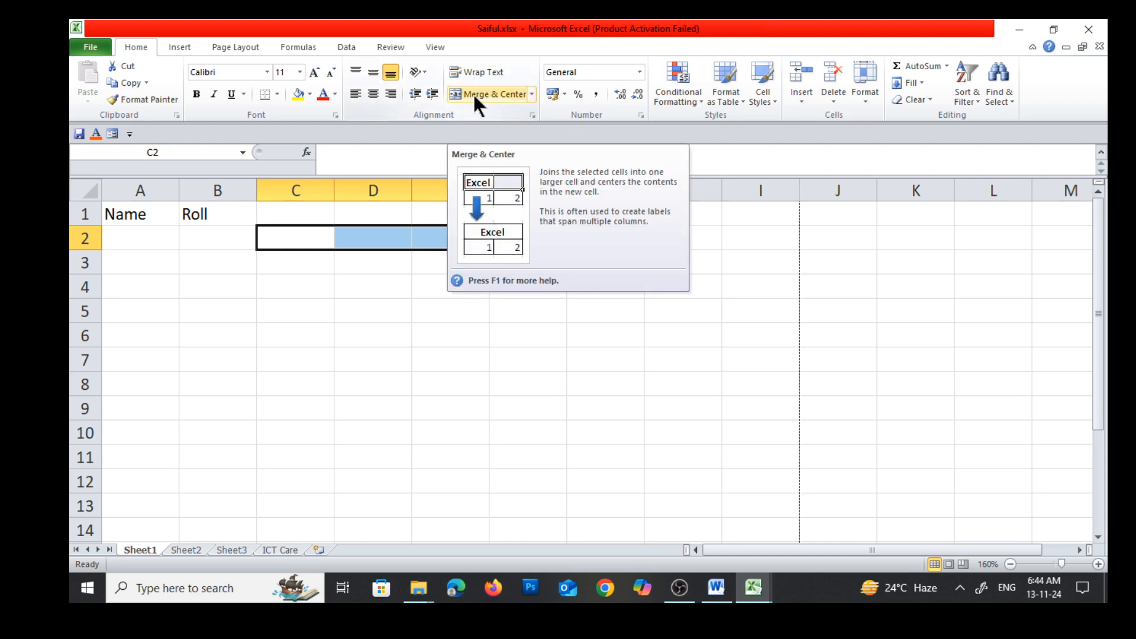
left_click(532, 93)
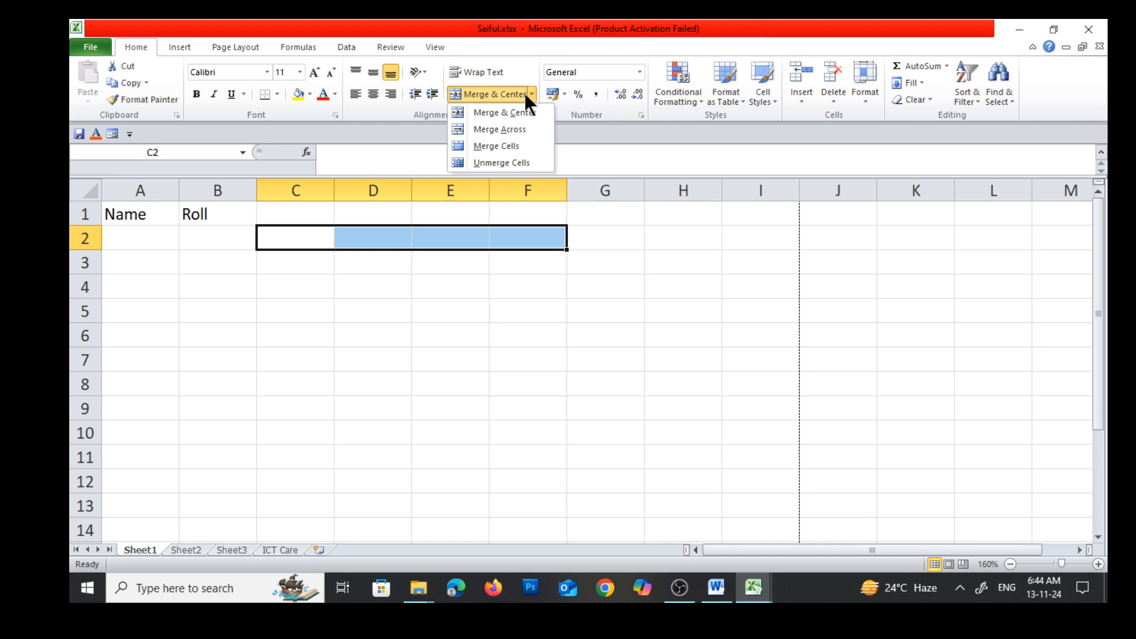
left_click(507, 94)
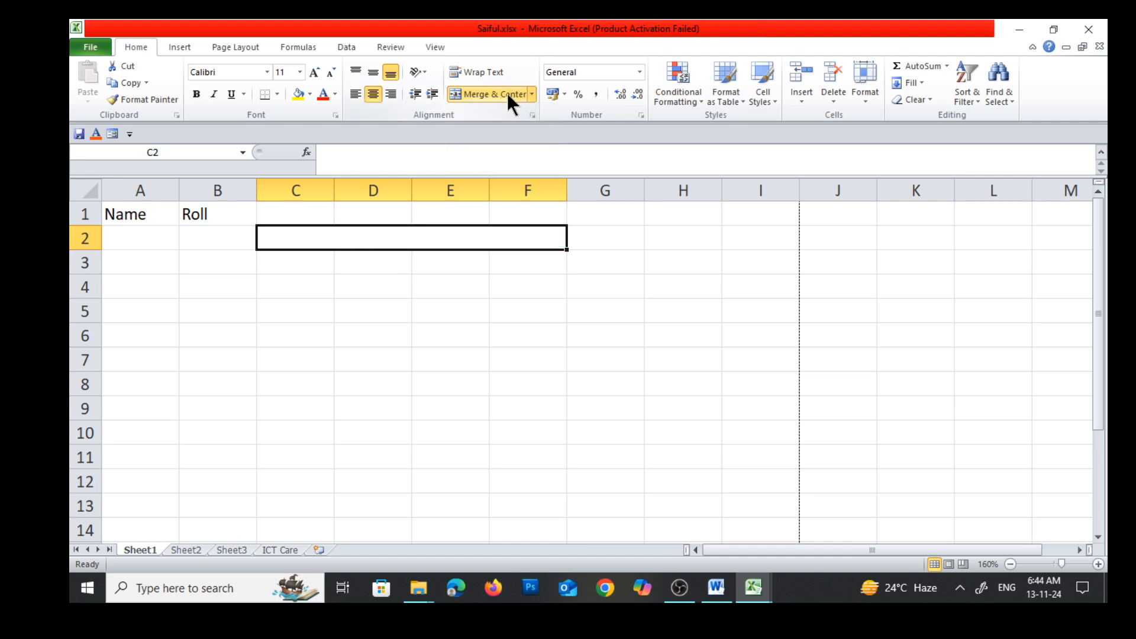
left_click(471, 325)
Enter the text ICT Care in the merged cell C2:F2
left_click(351, 238)
type("ICT")
type("Care")
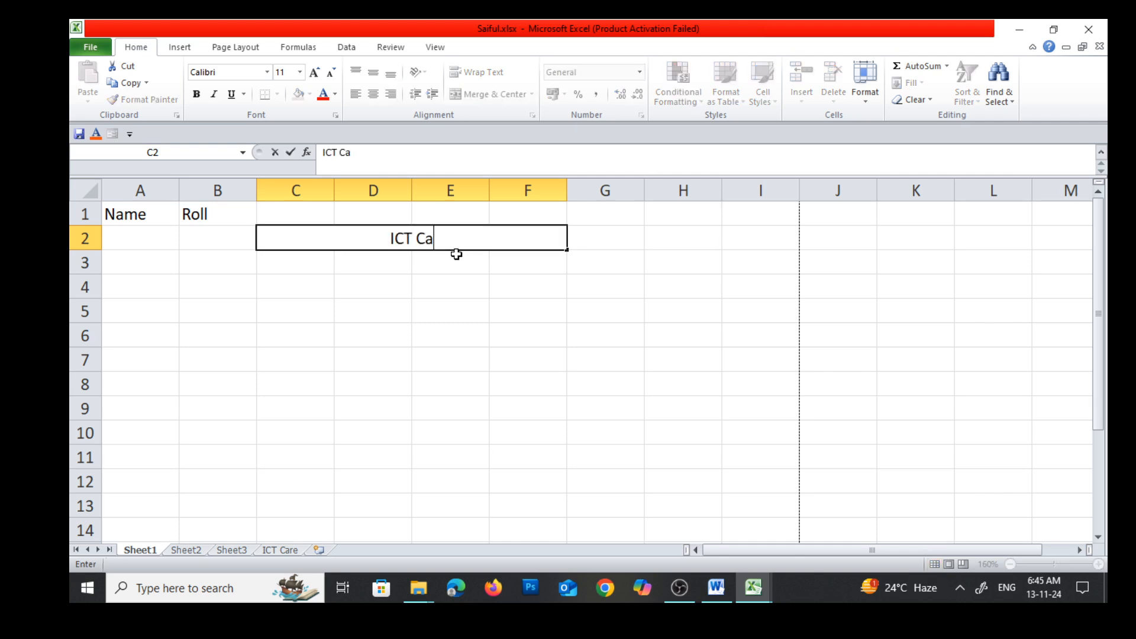
left_click(474, 379)
left_click(430, 326)
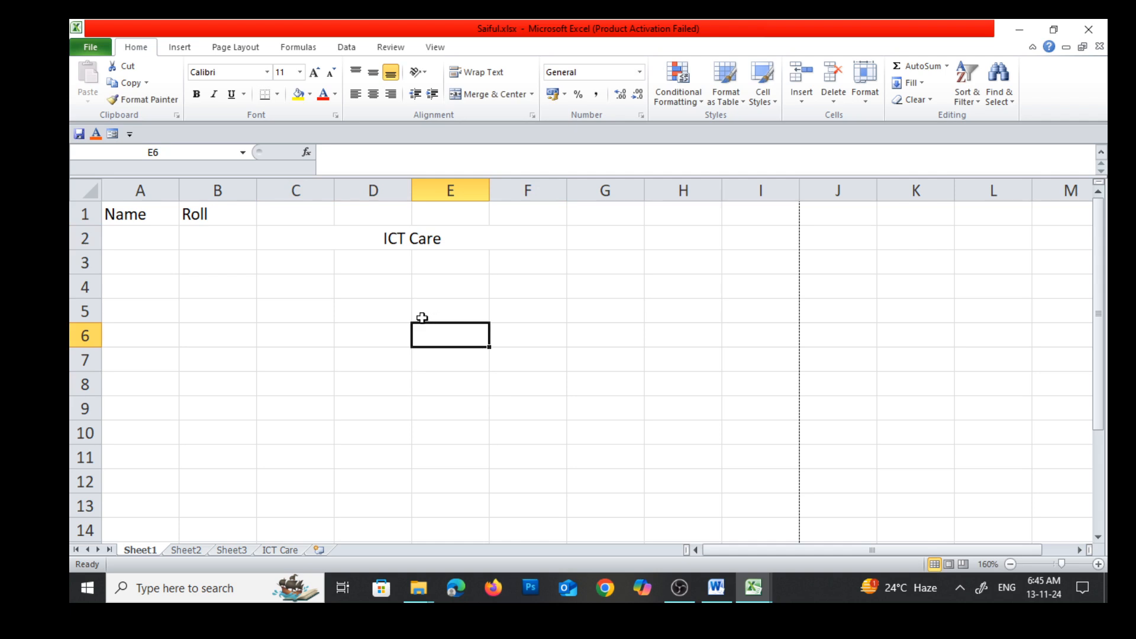
Try left and right alignment on the ICT Care text in the merged cell and return it to centered
left_click(416, 237)
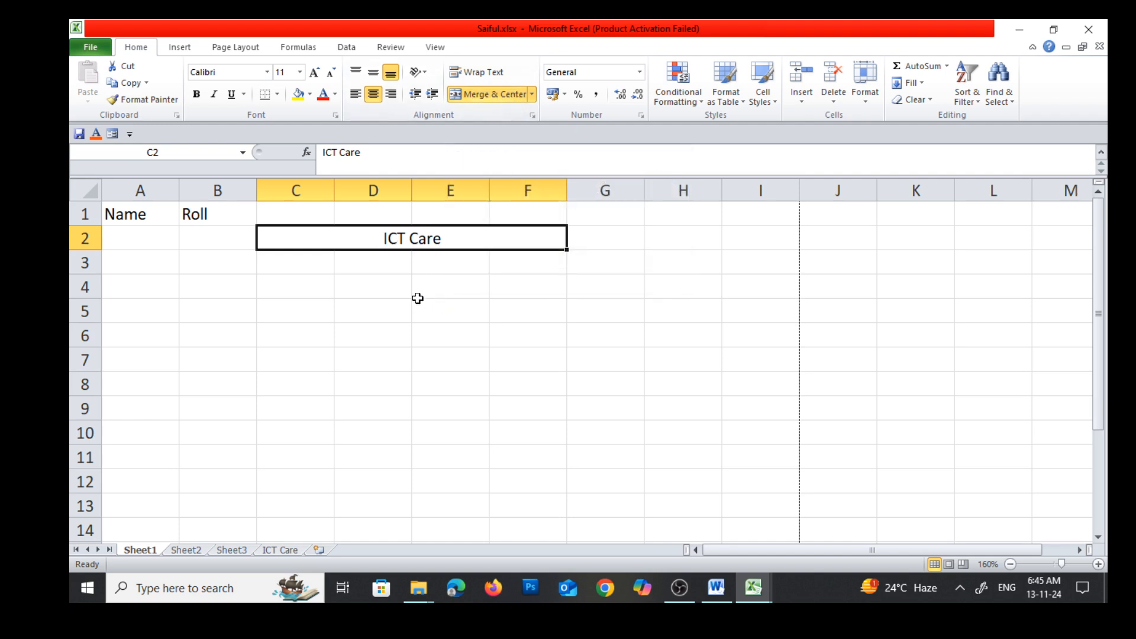
left_click(448, 276)
left_click(439, 239)
left_click(352, 93)
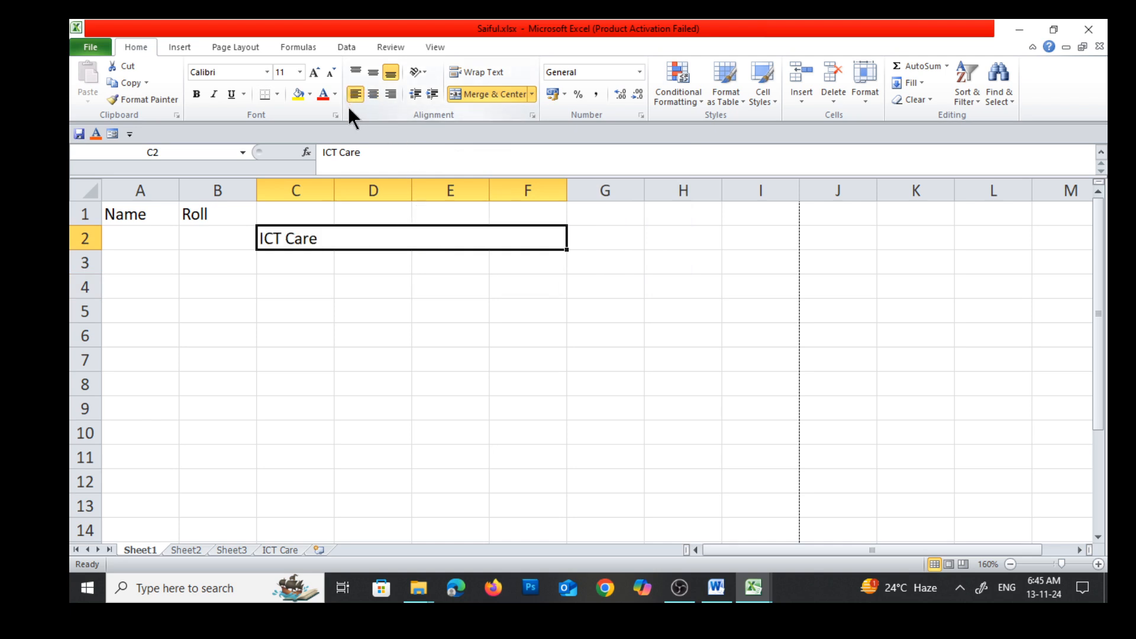
left_click(391, 93)
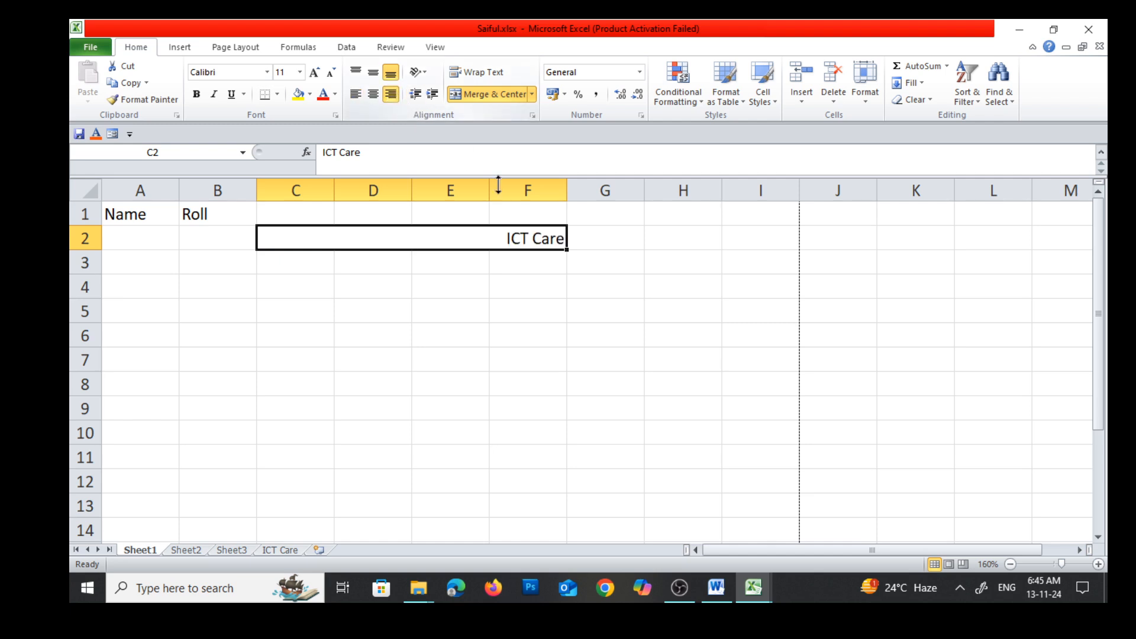
left_click(373, 94)
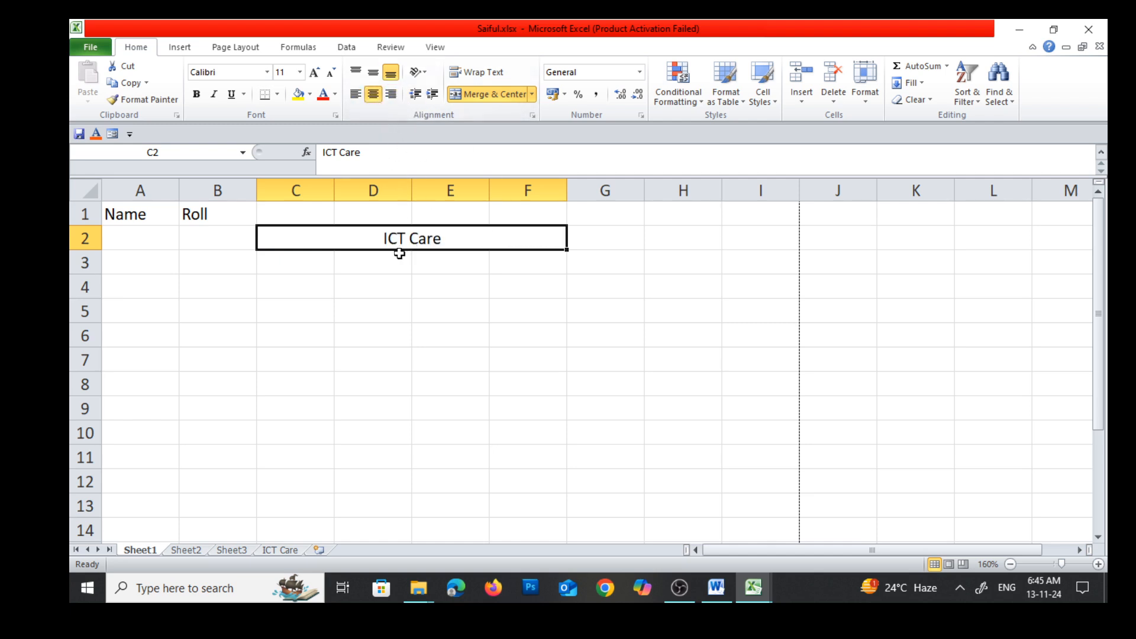
left_click(421, 281)
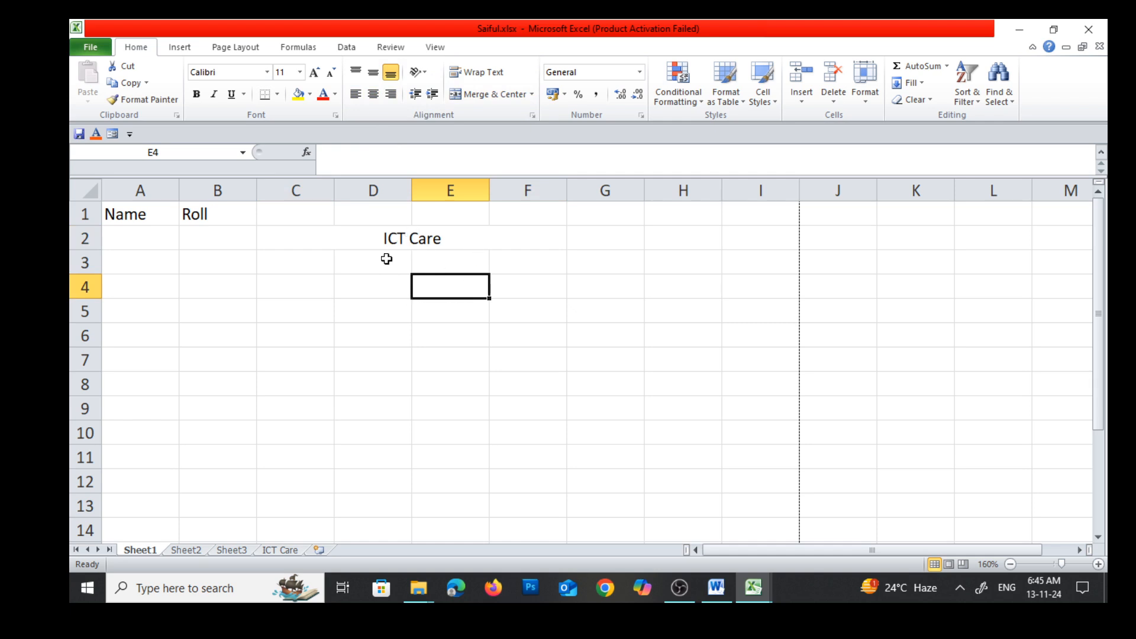
Unmerge the ICT Care cell back into C2, D2, E2 and F2 and check the separate cells
left_click(456, 245)
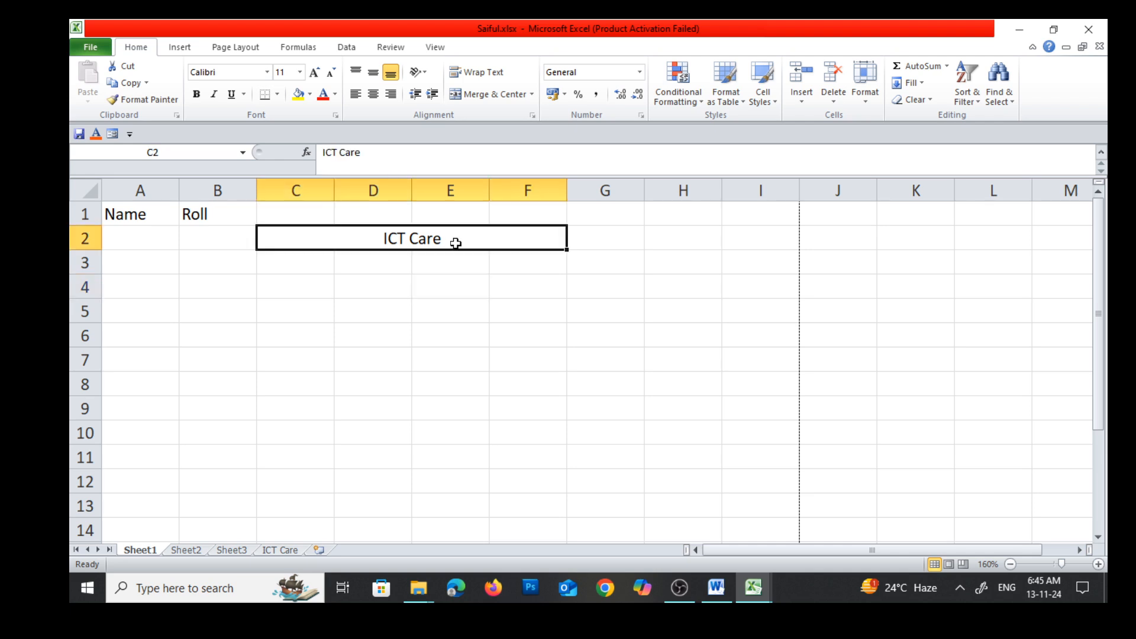
left_click(480, 353)
left_click(434, 238)
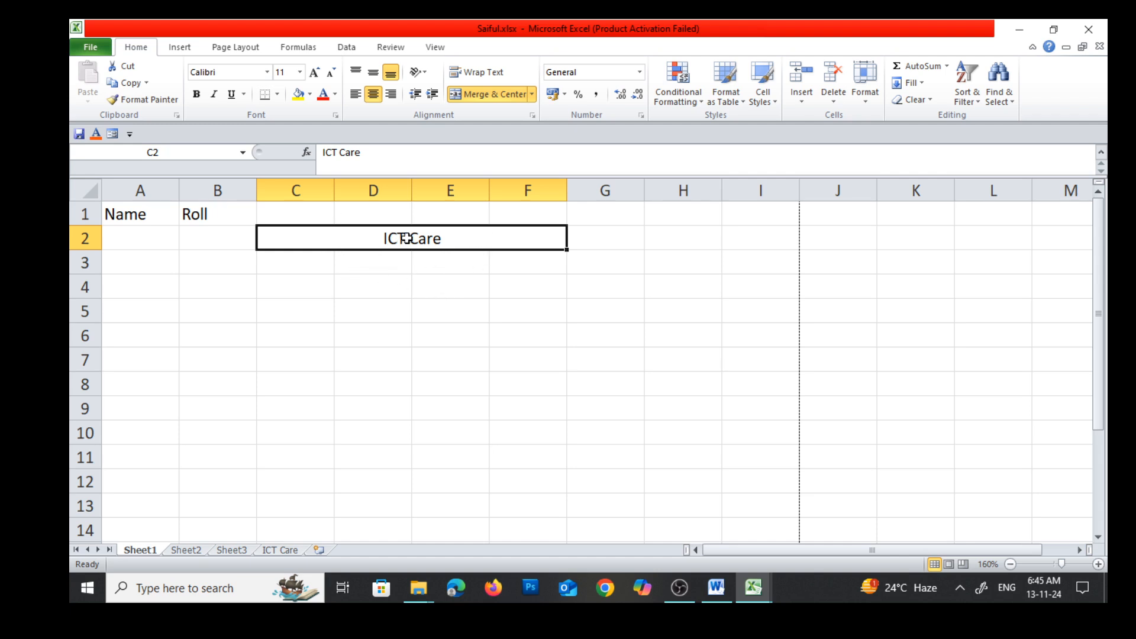
left_click(440, 329)
left_click(427, 237)
left_click(473, 90)
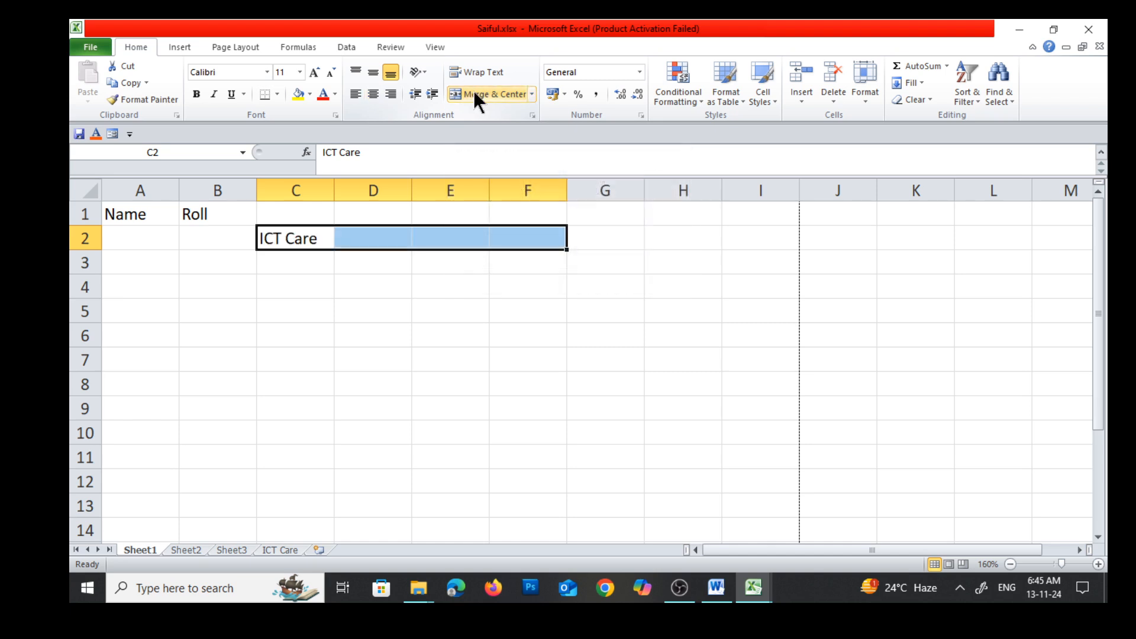
left_click(448, 319)
left_click(299, 239)
left_click(378, 240)
left_click(489, 261)
Merge the range C2:F2 through Format Cells by enabling the Merge cells text control
left_click_drag(297, 239, 500, 244)
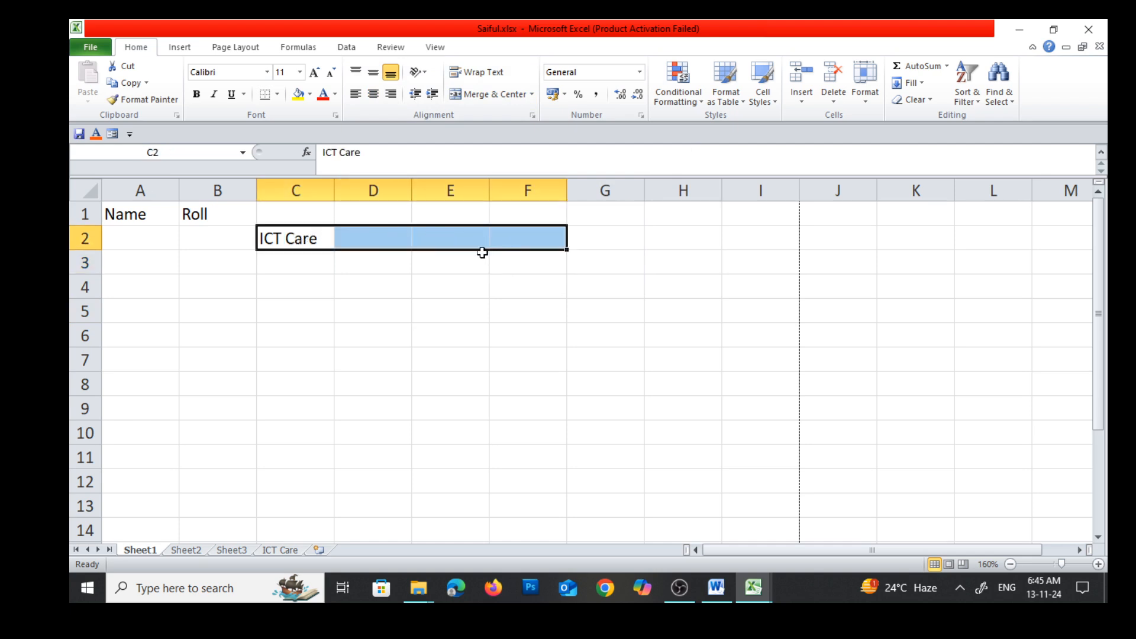
right_click(420, 236)
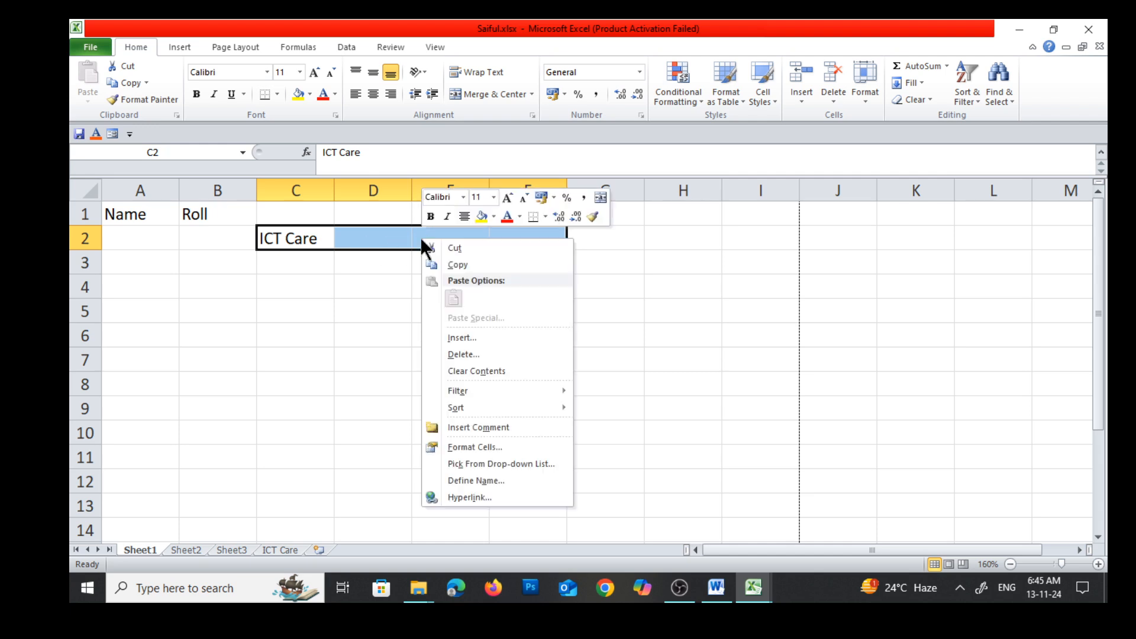
left_click(470, 446)
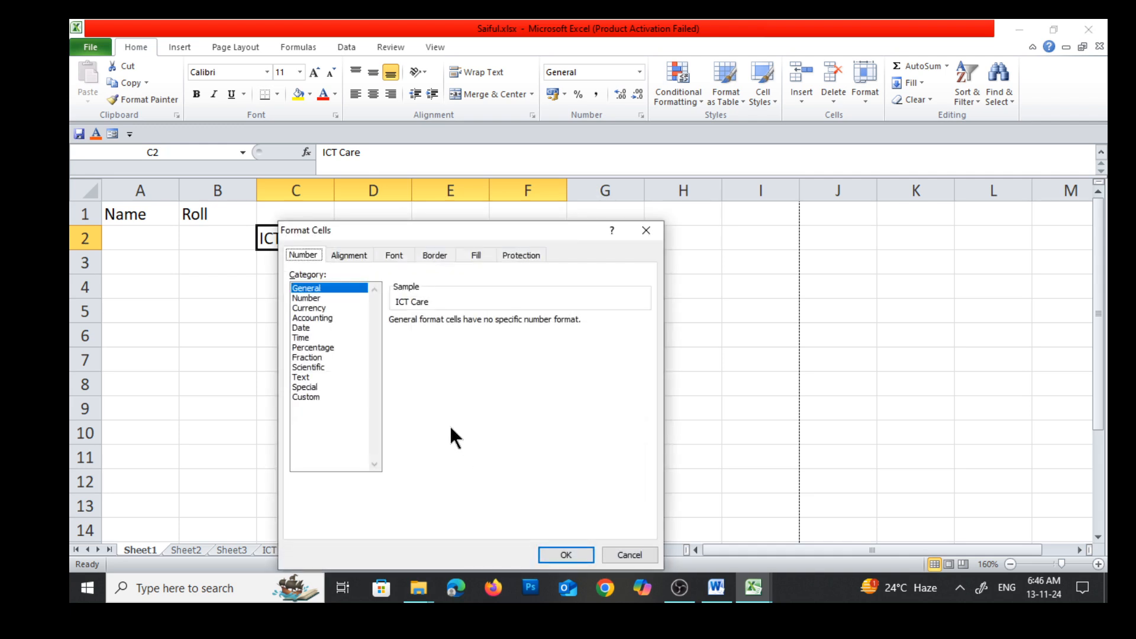
left_click(348, 255)
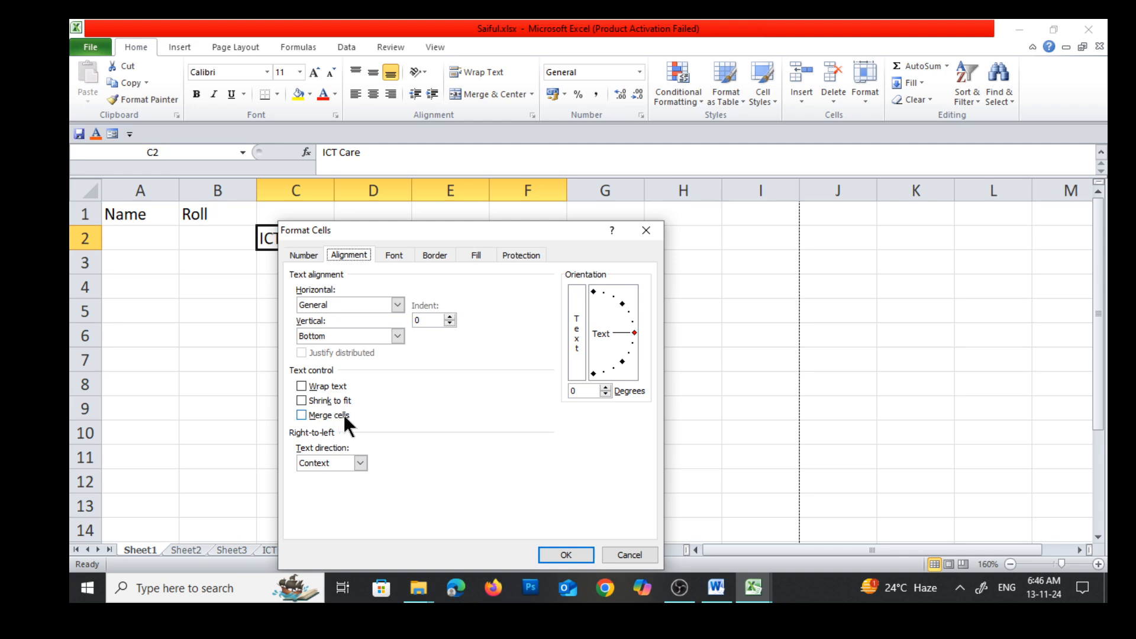
left_click(302, 414)
left_click(563, 553)
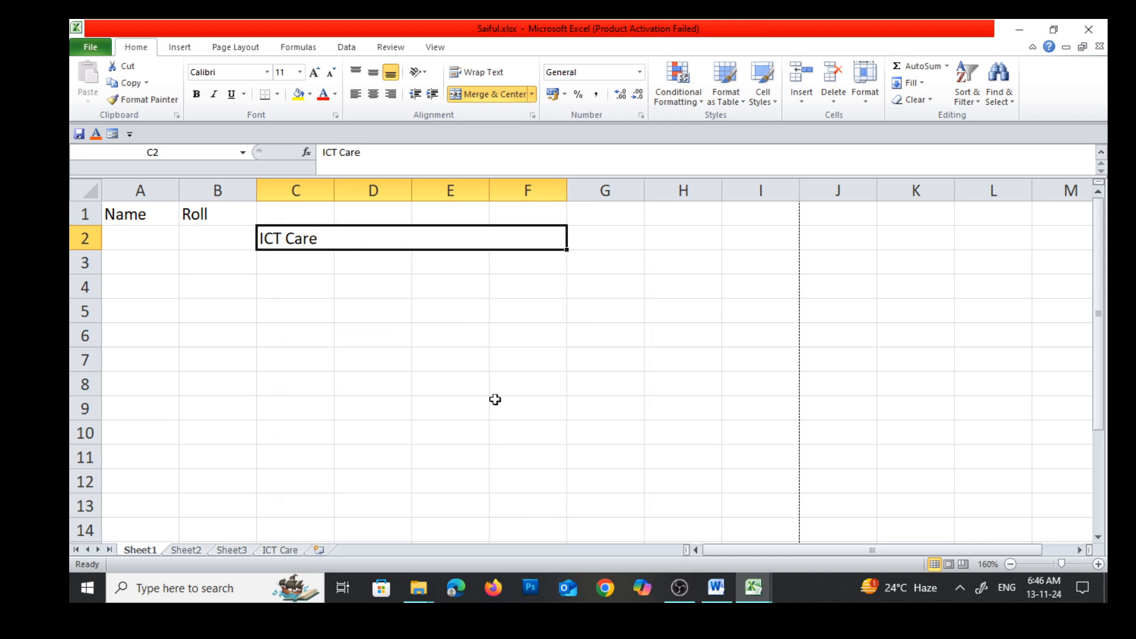
Undo and redo the merge of C2:F2, and center the ICT Care text in the merged cell
key("ctrl+z")
left_click(449, 382)
key("ctrl+y")
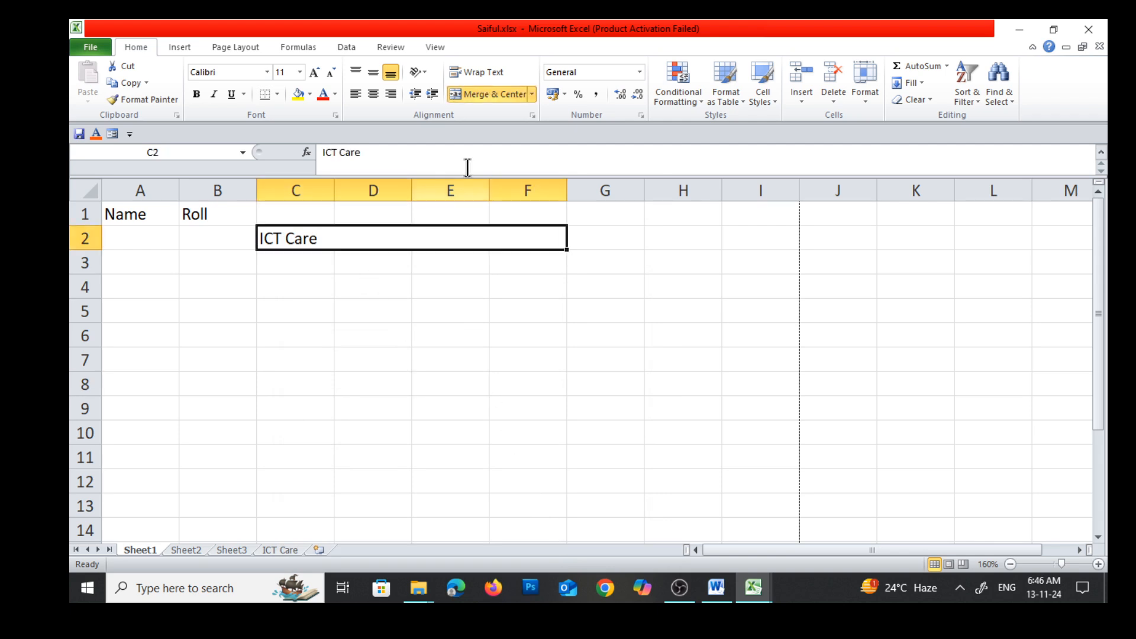
left_click(372, 96)
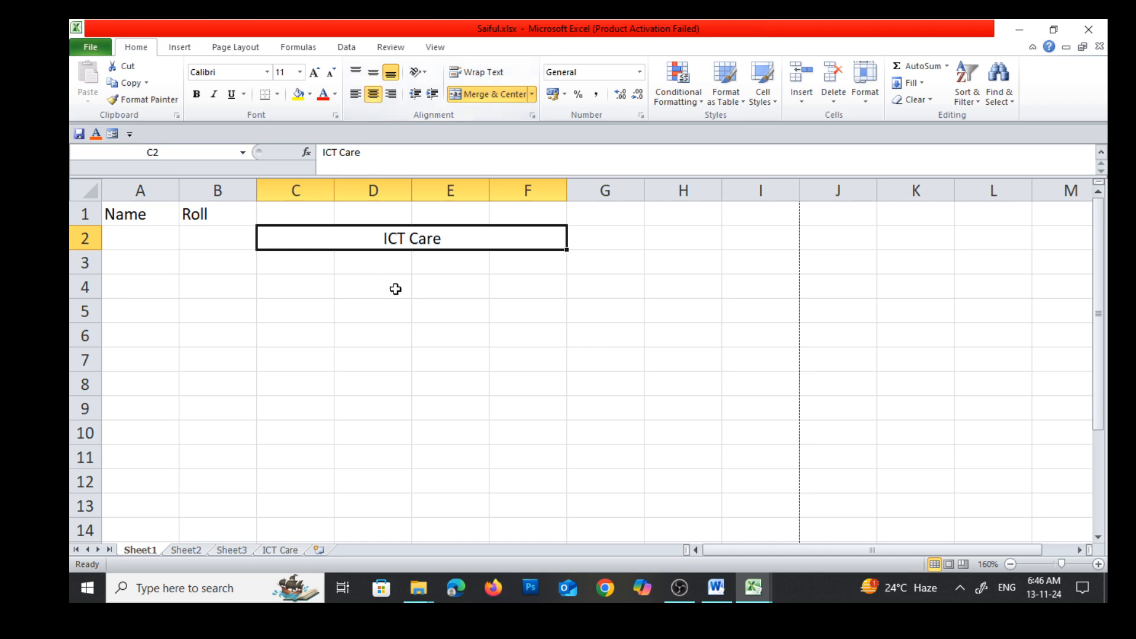
Consult the All Borders row in the Word notes' table and return to the Saiful.xlsx workbook in Excel
left_click(717, 588)
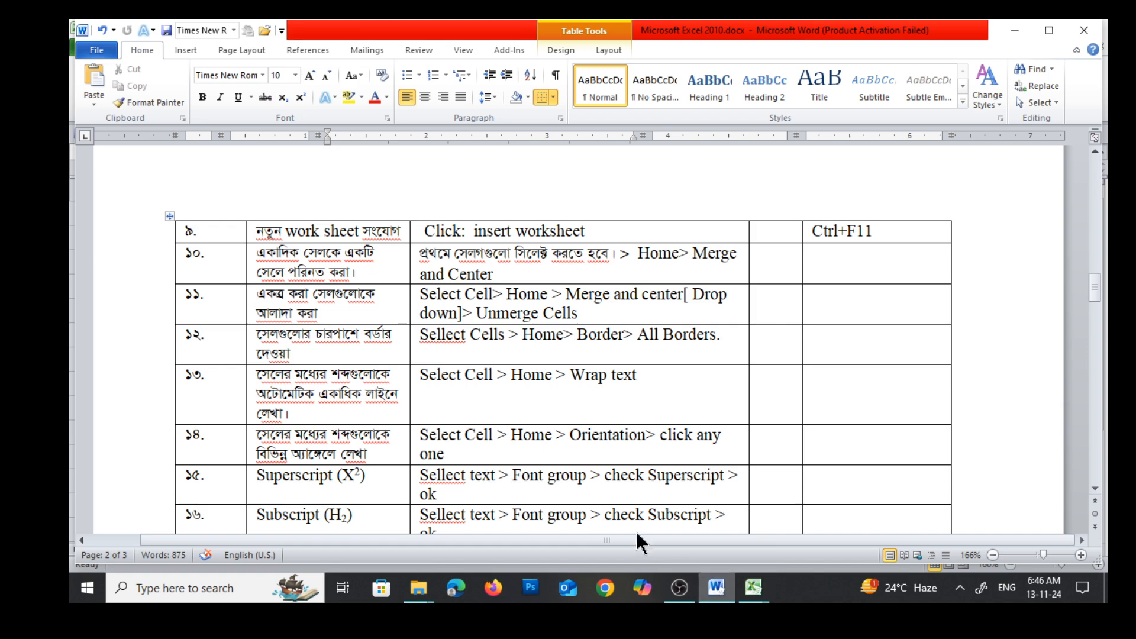
scroll(456, 420, "down", 1)
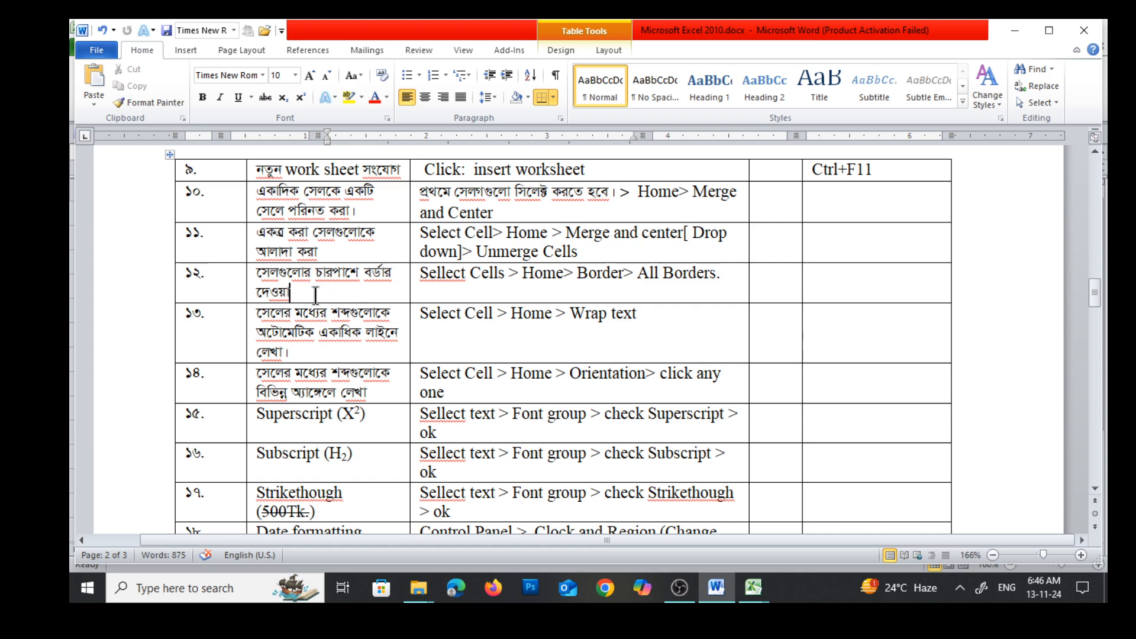
left_click(315, 294)
mouse_move(756, 597)
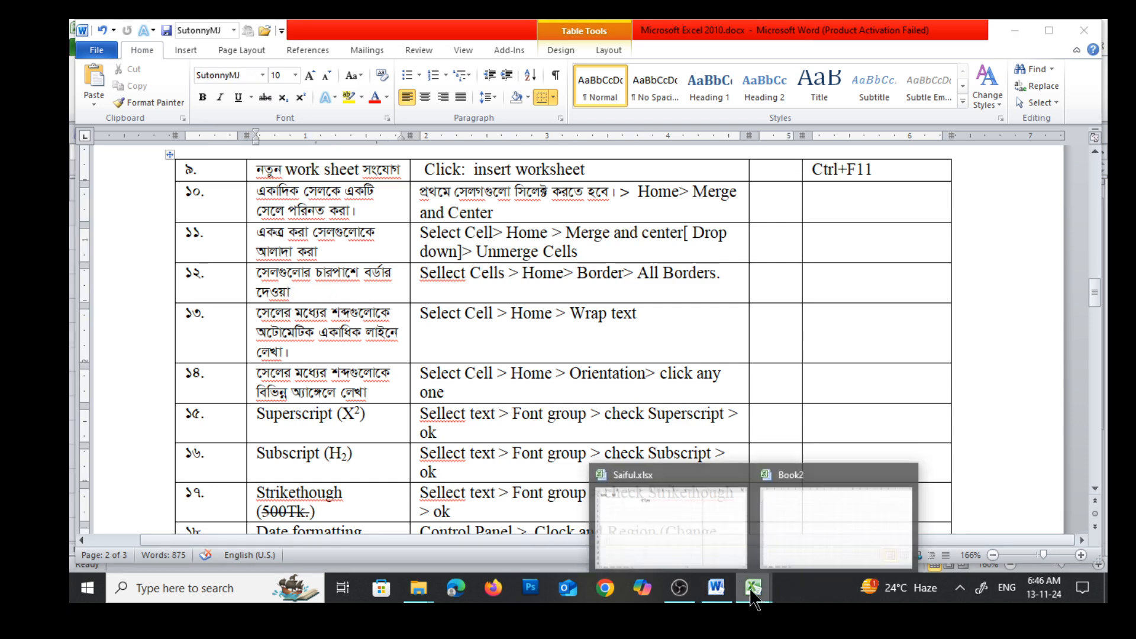
left_click(693, 519)
Switch to the Saiful.xlsx workbook in Excel and apply All Borders to the range A1:F13 on Sheet1
left_click(600, 397)
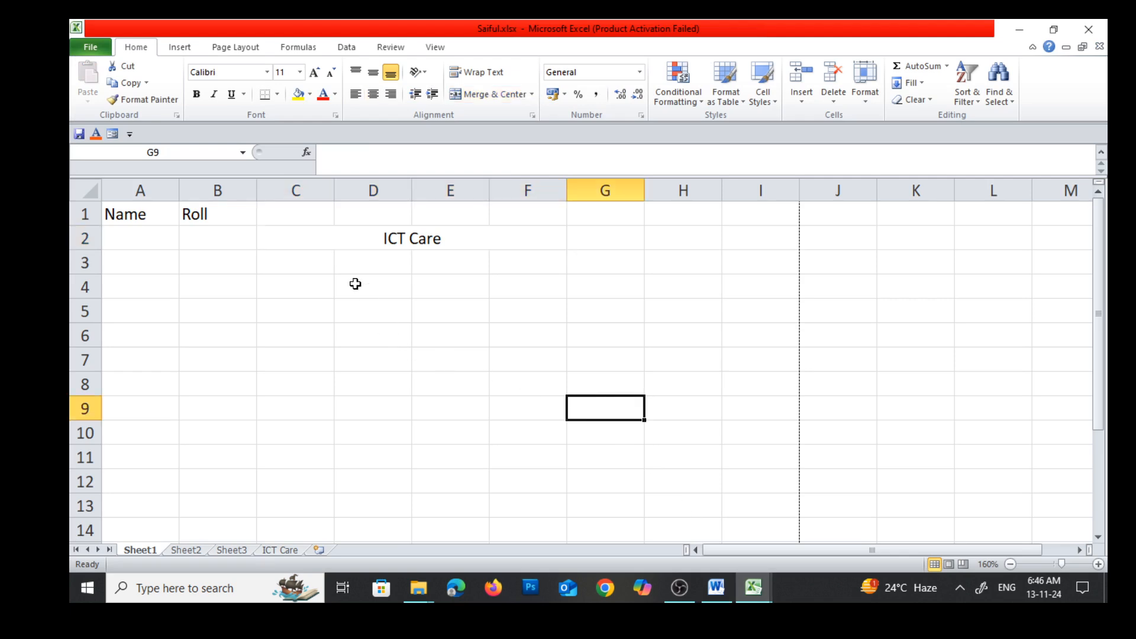
left_click_drag(118, 210, 424, 495)
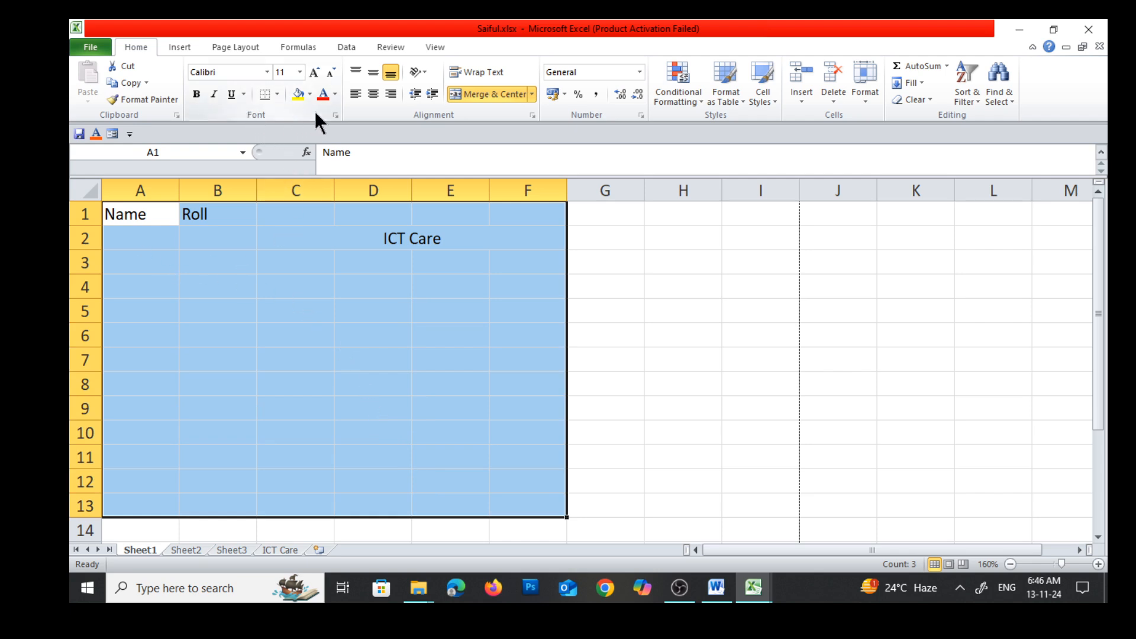
left_click(278, 95)
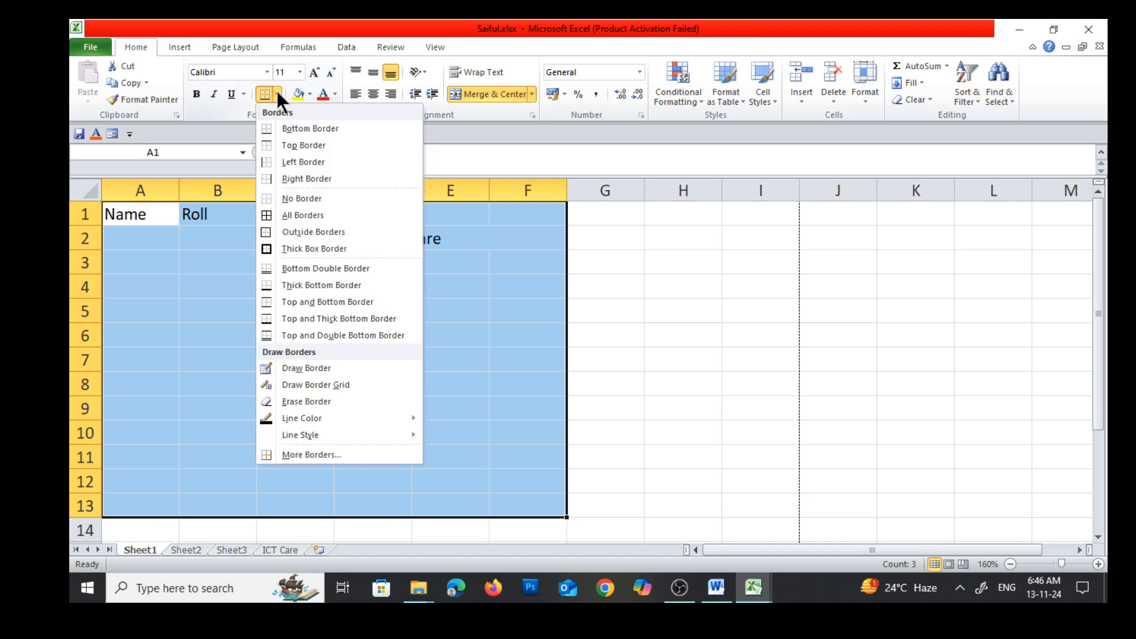
left_click(324, 214)
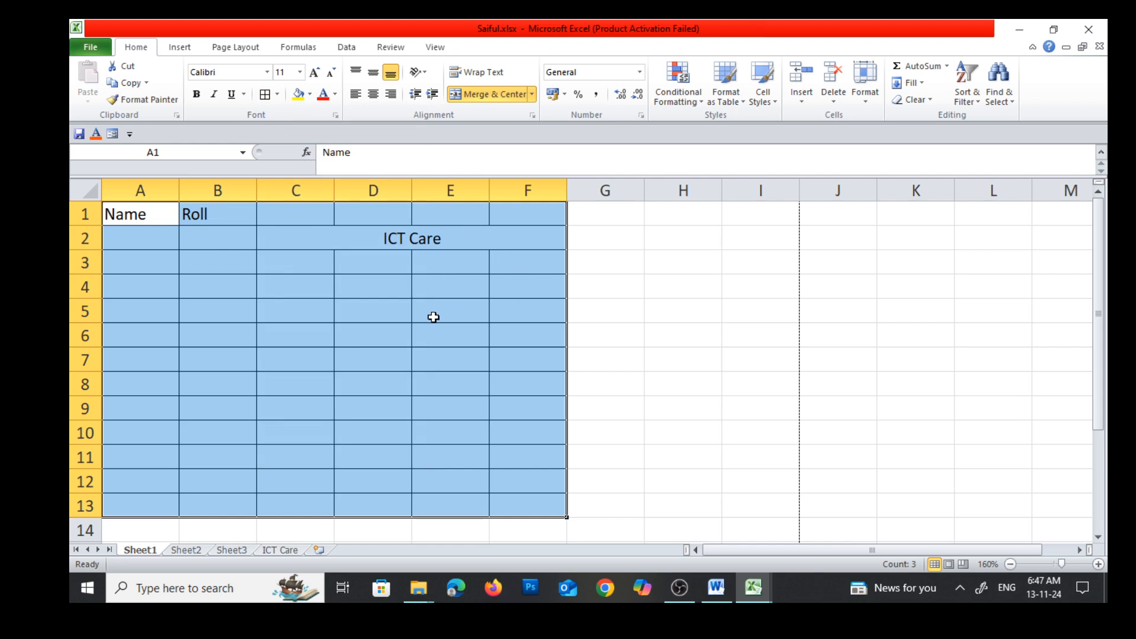
left_click(360, 264)
left_click(648, 318)
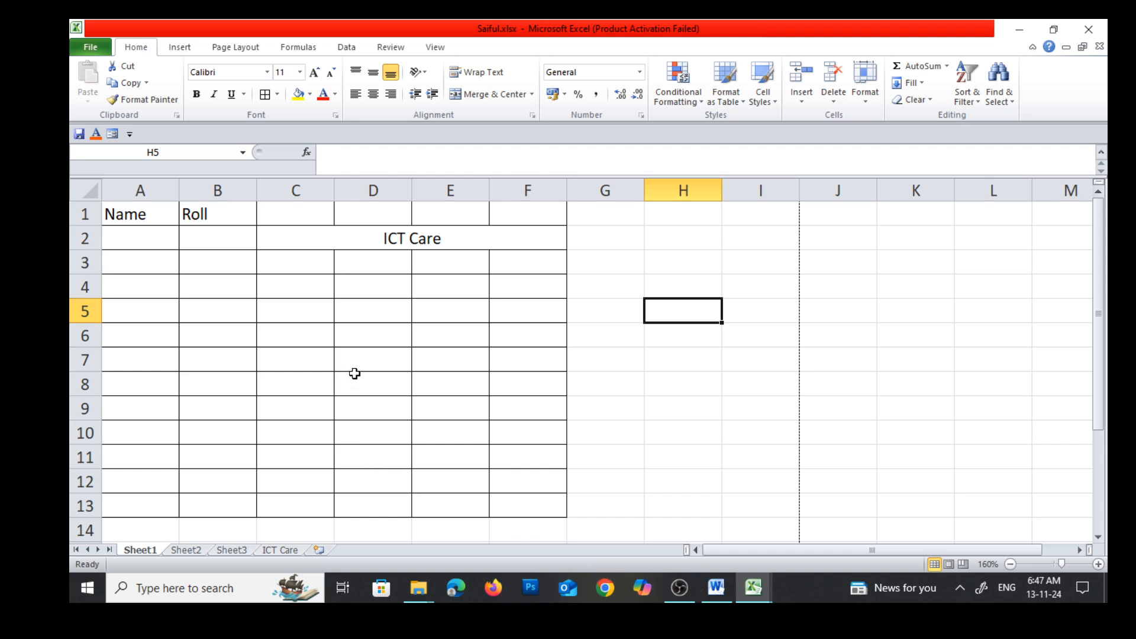
Remove the cell borders from the range A1:F13 with the No Border option
left_click_drag(127, 211, 393, 500)
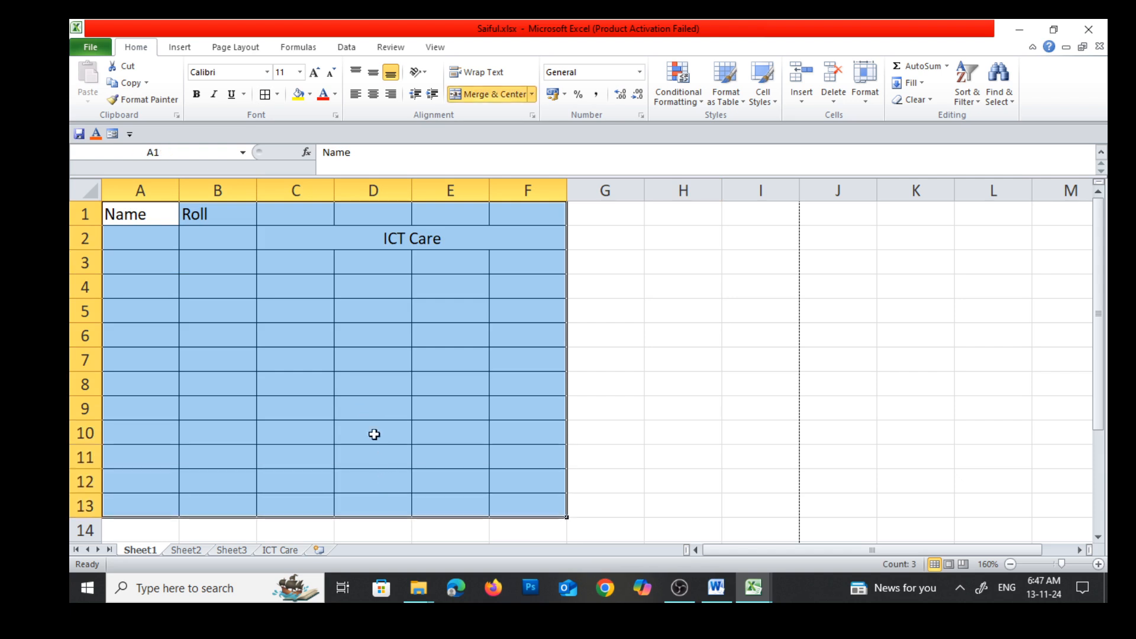
left_click(276, 93)
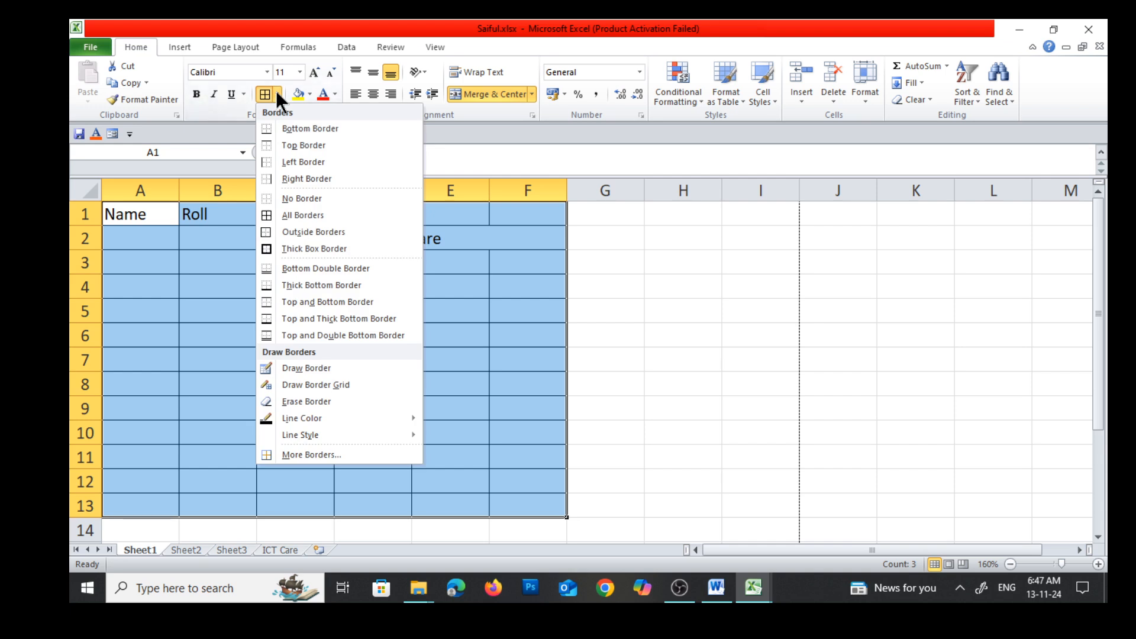
left_click(297, 198)
left_click(584, 339)
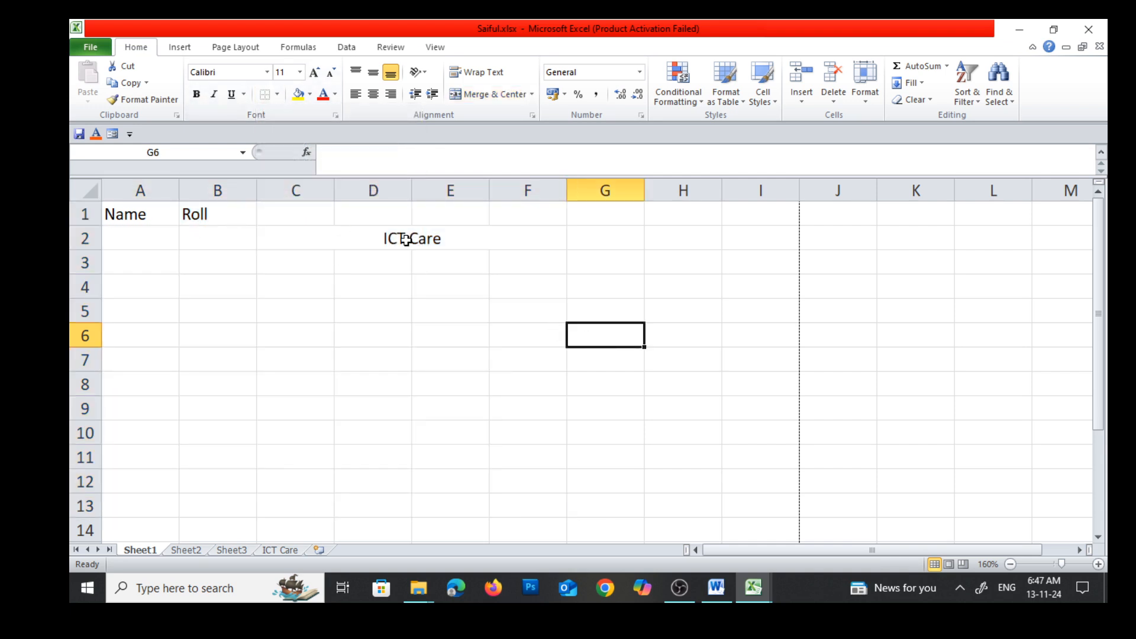
Consult the Wrap text row in the Word notes' table and return to the Saiful.xlsx workbook in Excel
left_click(717, 594)
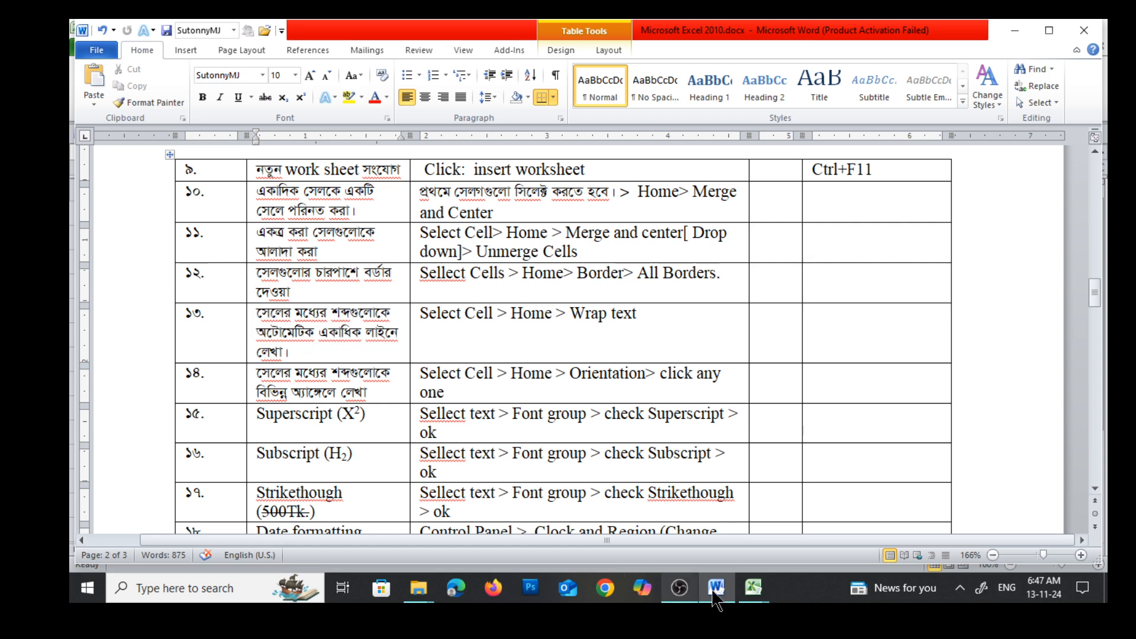
left_click(759, 596)
left_click(656, 512)
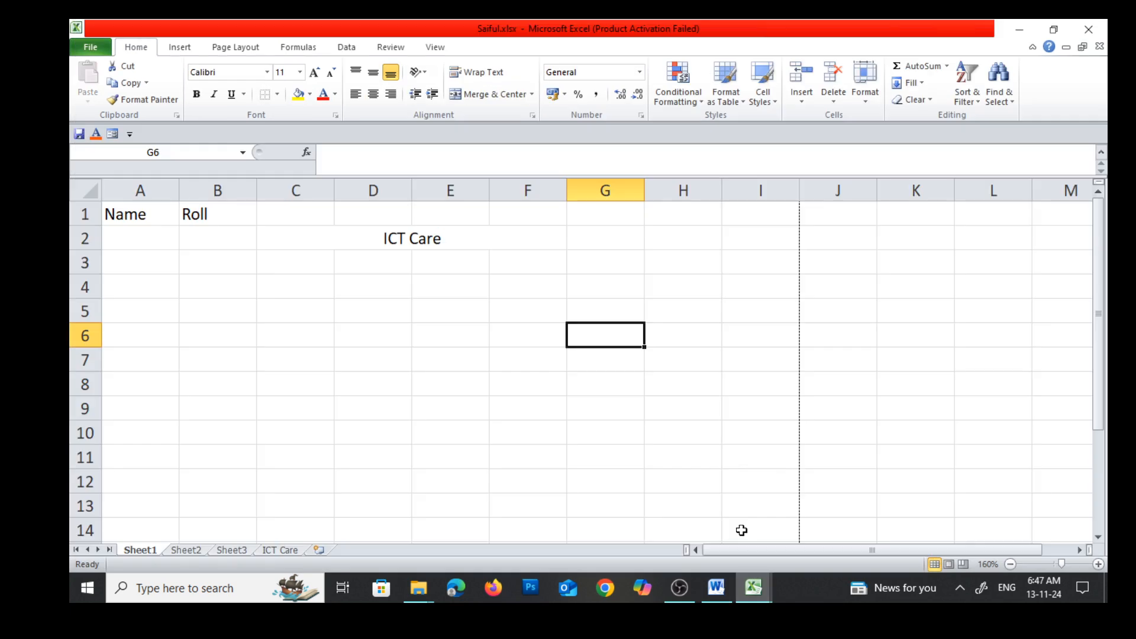
Enter the person's full name in cell E4
left_click(440, 295)
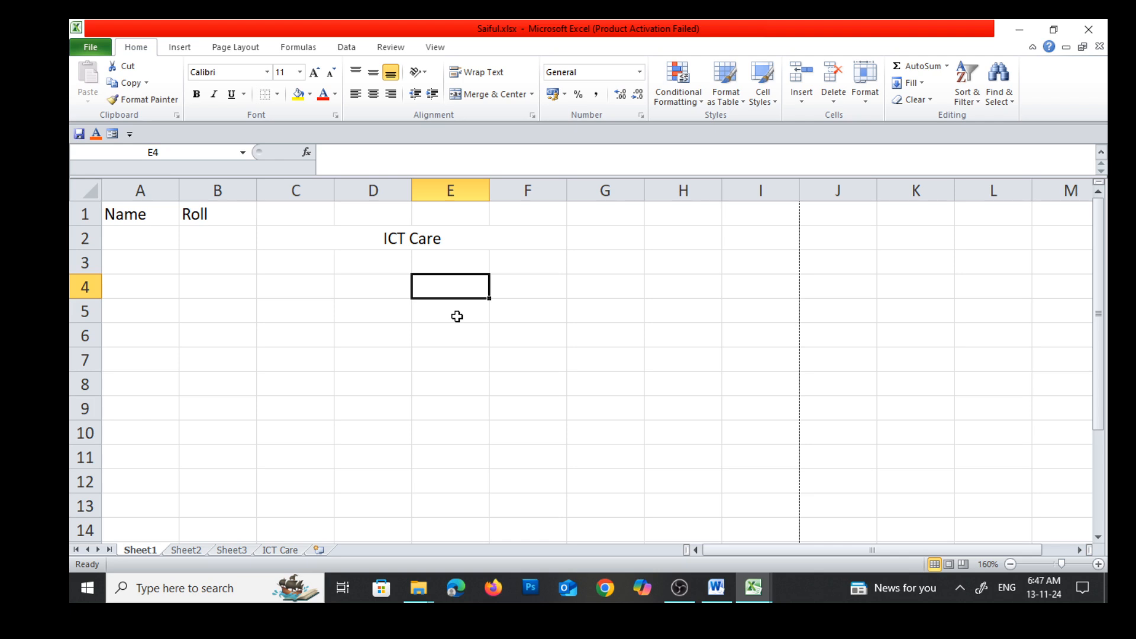
type("Md. Saiful")
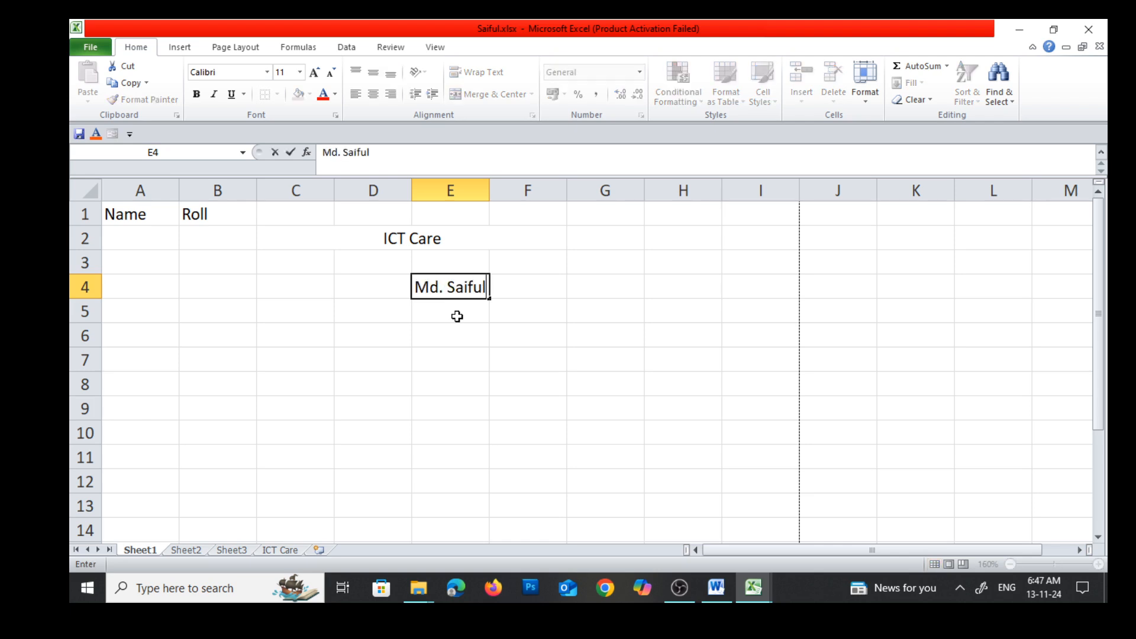
type(" Islam")
key("Return")
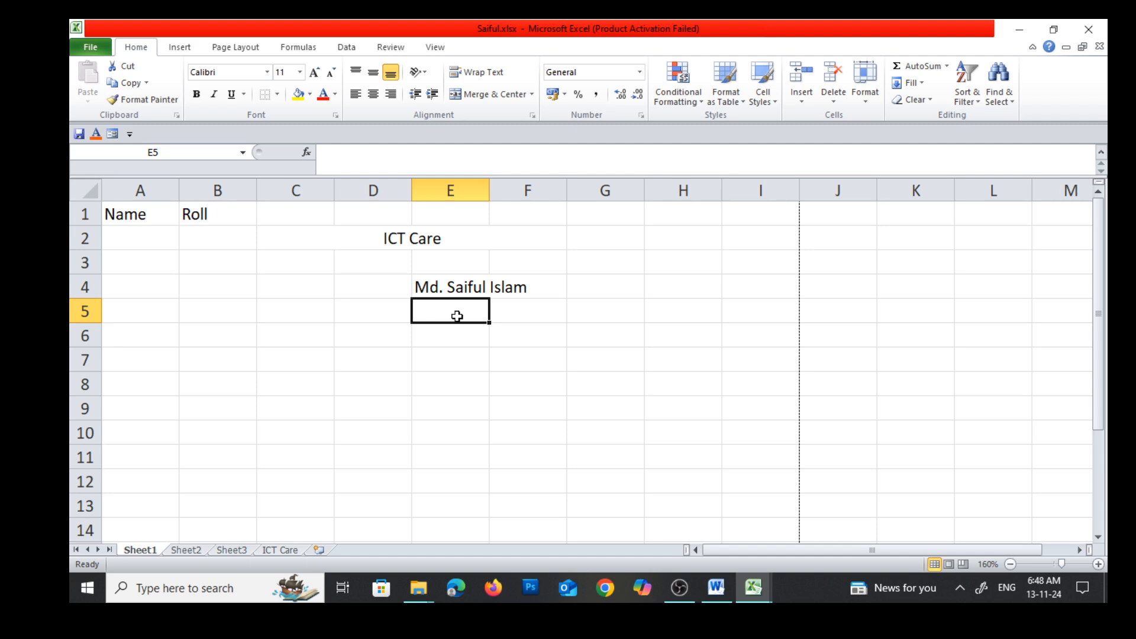
Apply All Borders to the range E4:F5 around the entered name
left_click_drag(417, 279, 538, 317)
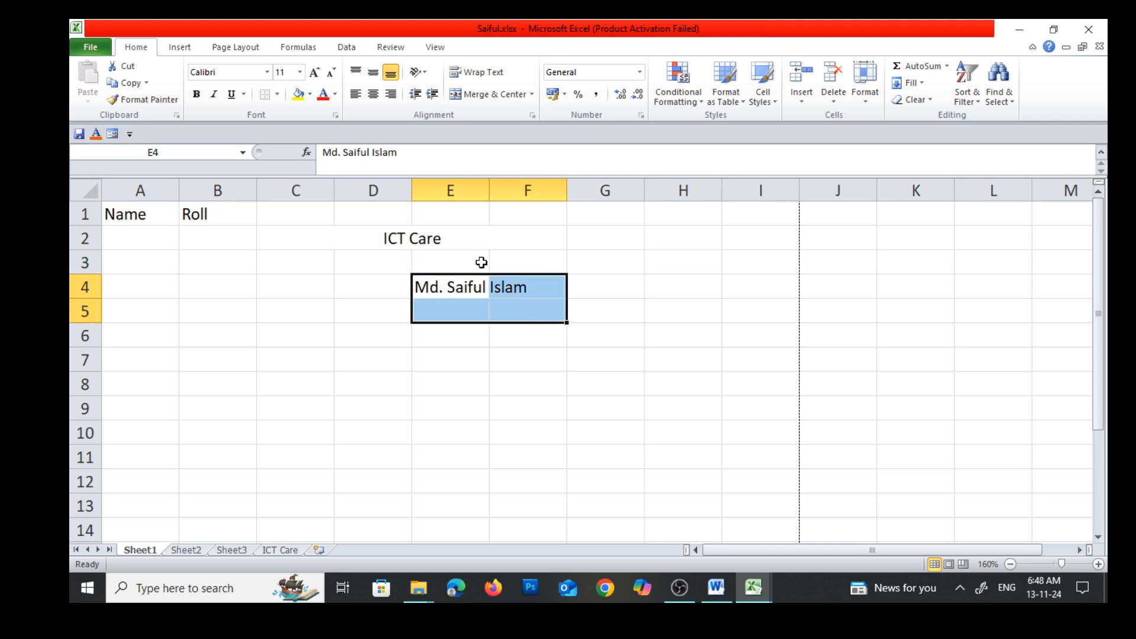
left_click(275, 93)
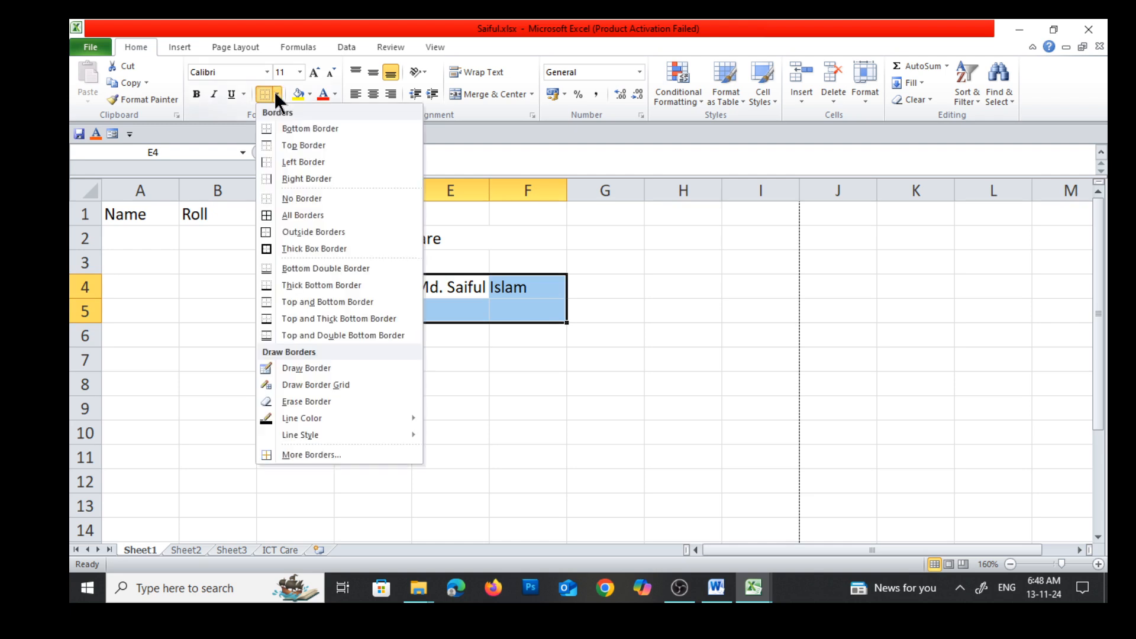
left_click(285, 213)
left_click(562, 408)
left_click(621, 296)
left_click(466, 308)
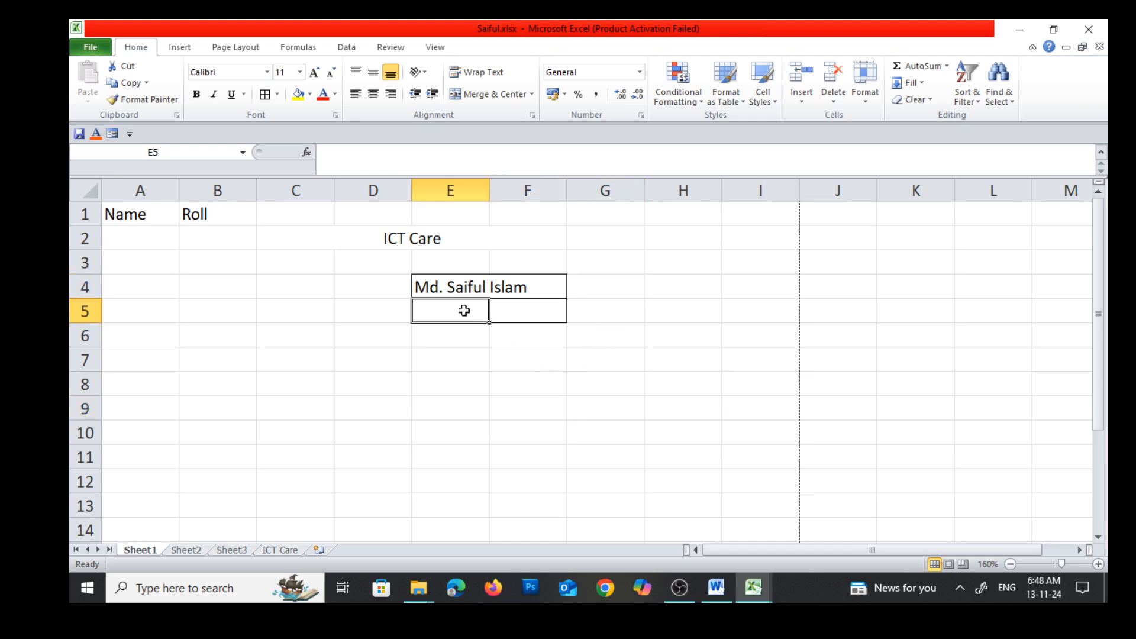
Examine how the name in E4 extends across F4 by selecting those cells and the neighbouring empty cells
left_click(469, 287)
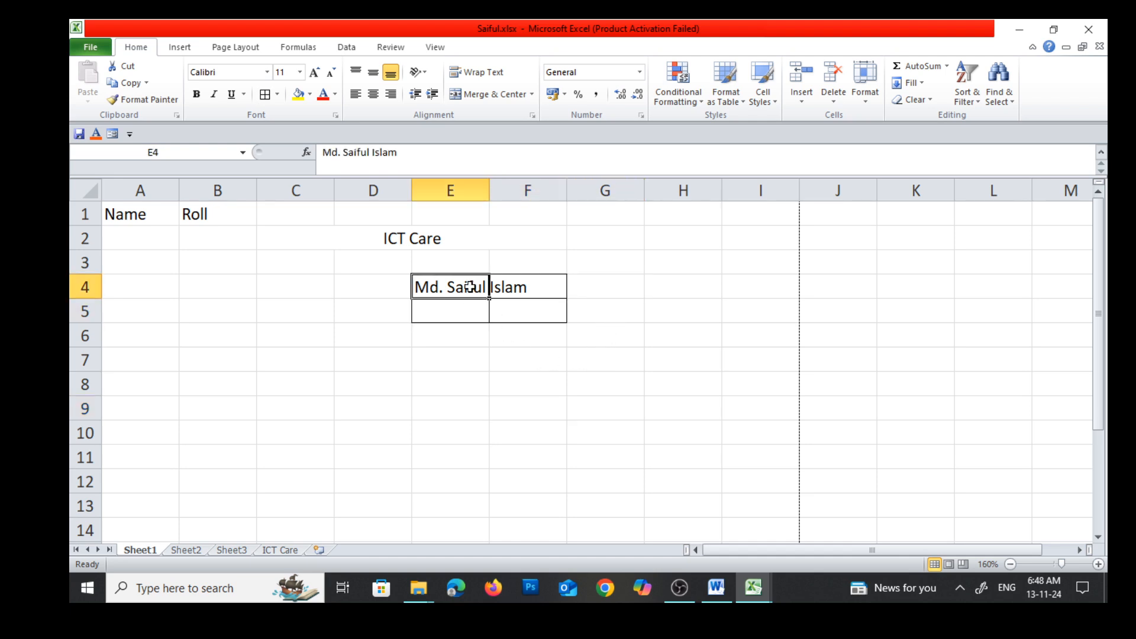
left_click(515, 365)
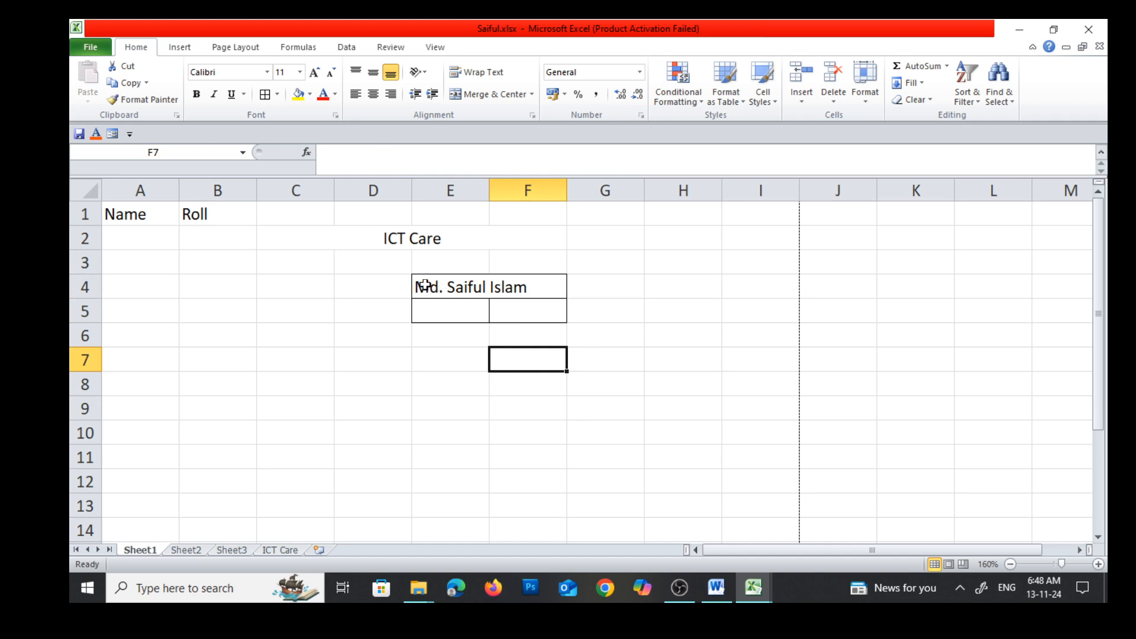
left_click(547, 263)
left_click(549, 285)
left_click(452, 287)
left_click(631, 304)
left_click(524, 286)
left_click(473, 285)
left_click(570, 293)
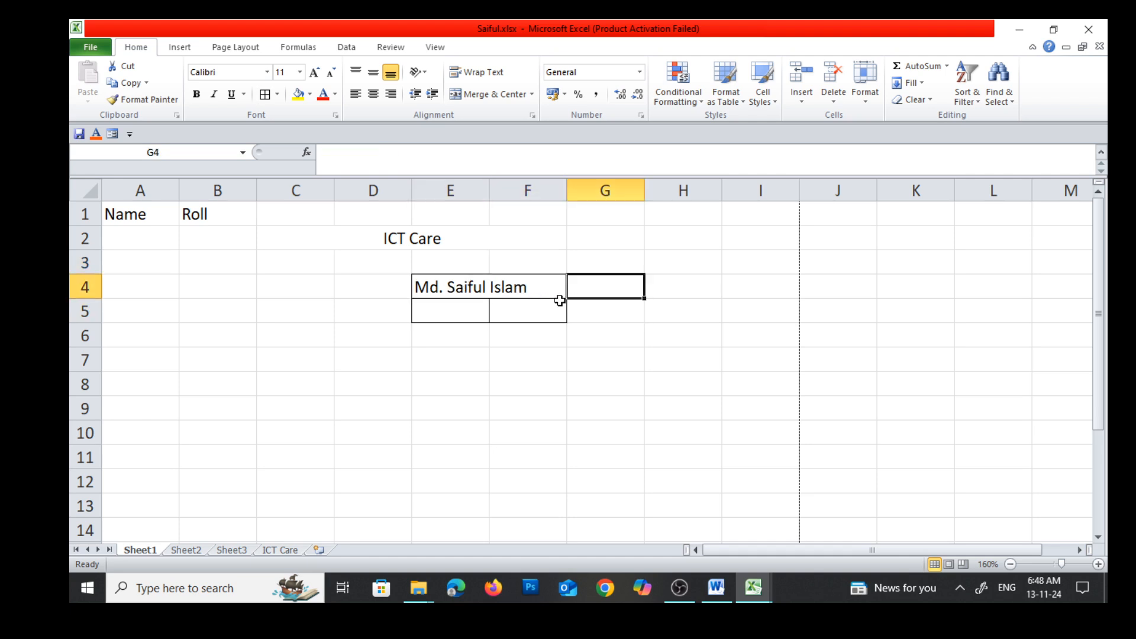
left_click(463, 289)
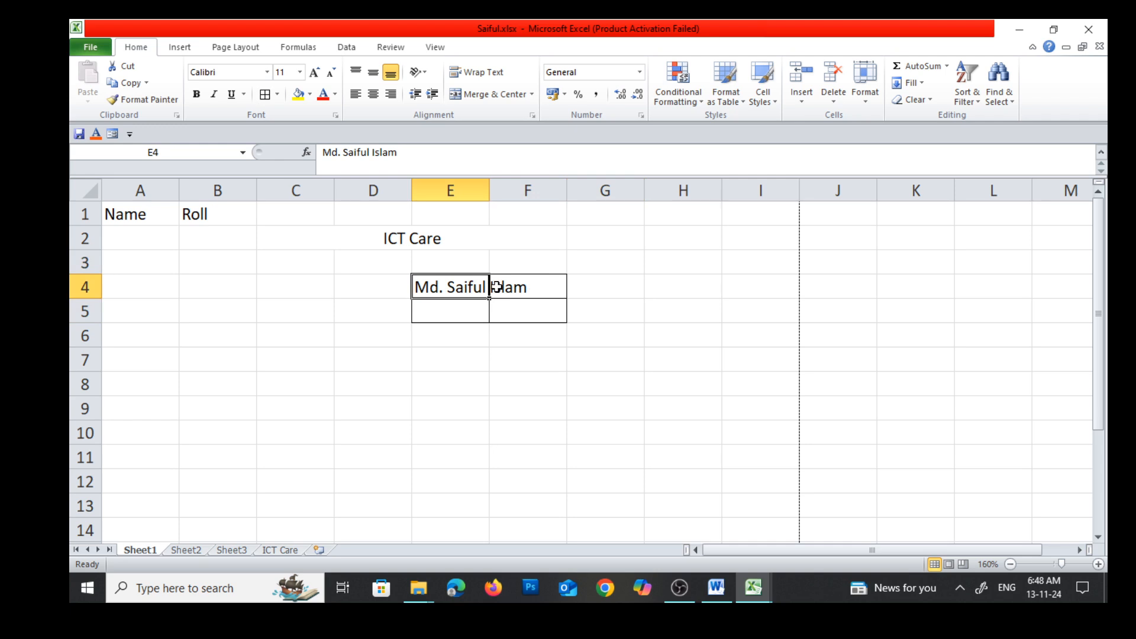
left_click(475, 387)
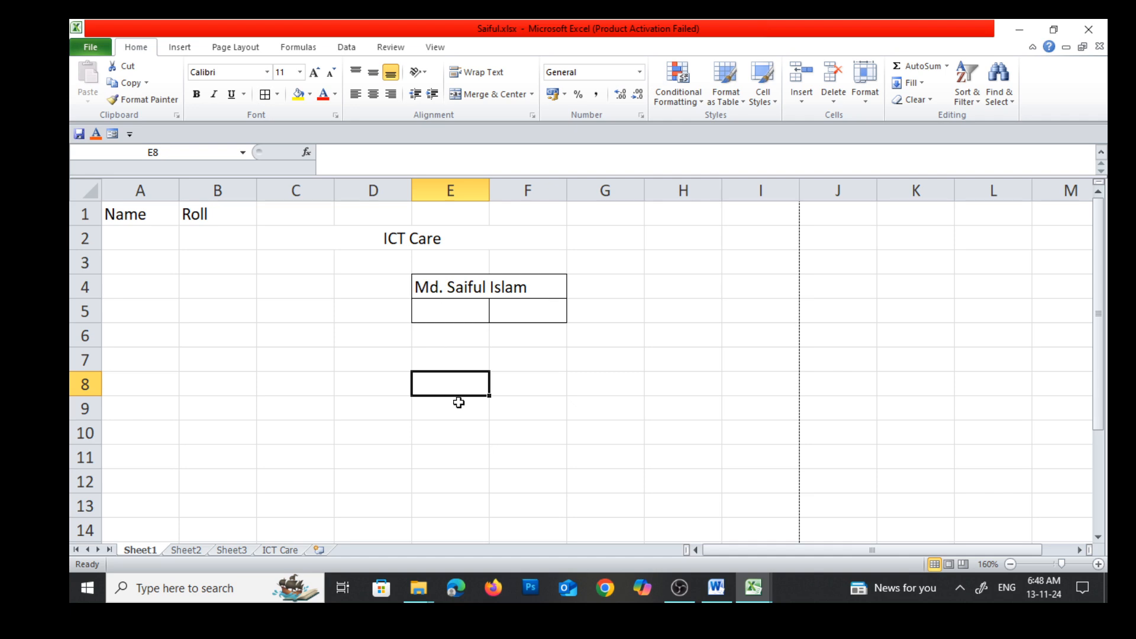
left_click(532, 407)
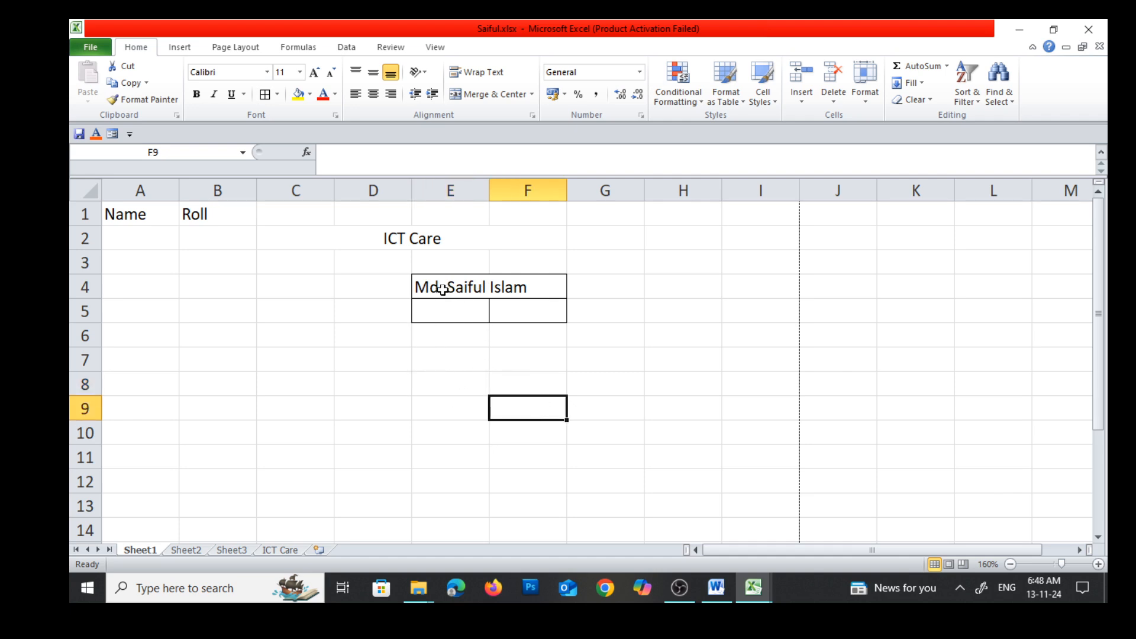
left_click(453, 362)
Wrap the text in cell E4 so the name is displayed on multiple lines
left_click(456, 286)
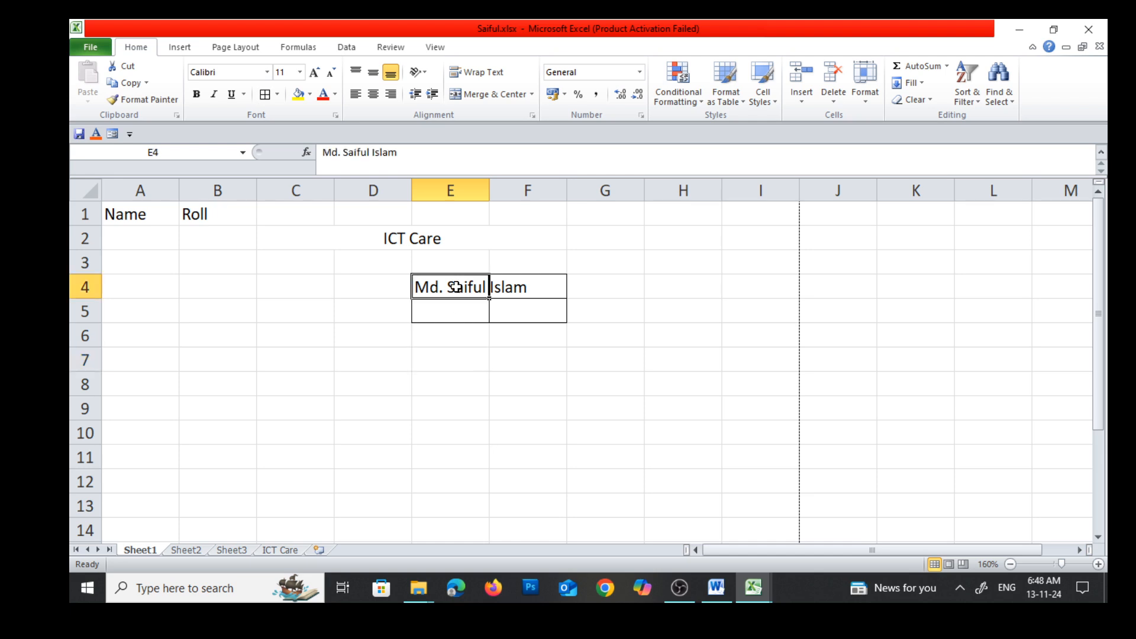
left_click(482, 73)
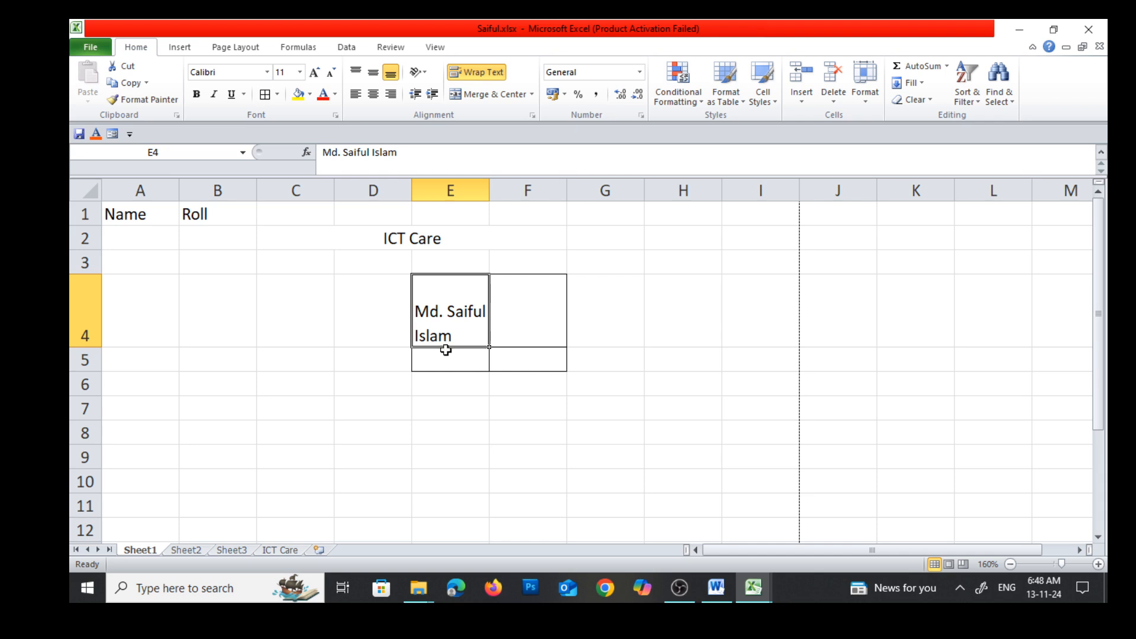
left_click(470, 414)
left_click(450, 292)
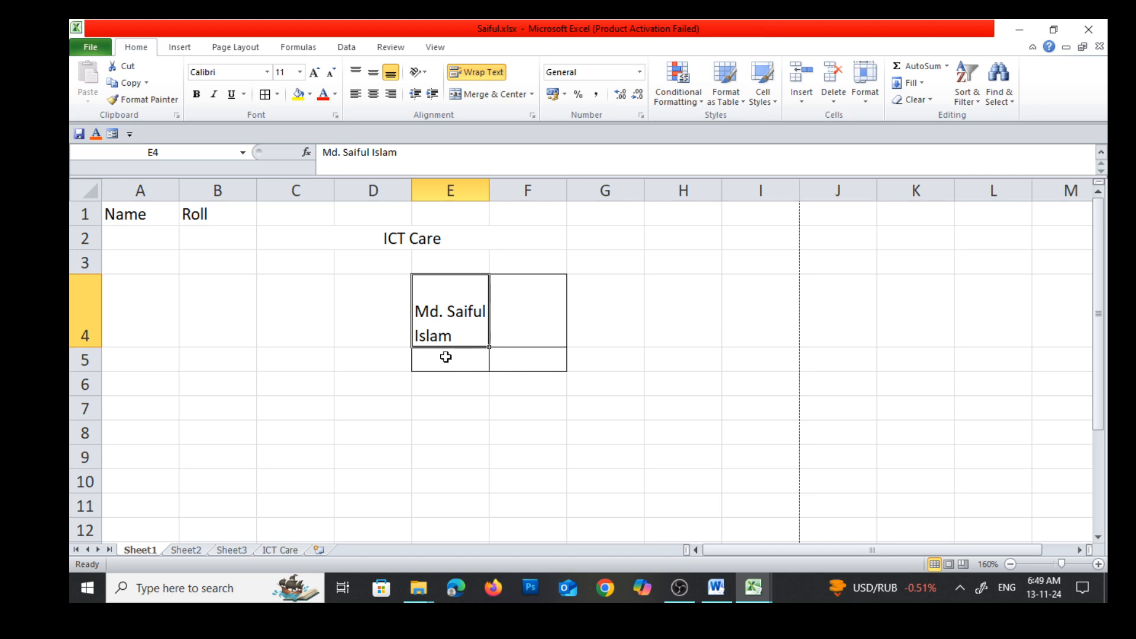
Turn off Wrap Text for the name in cell E4
left_click(687, 304)
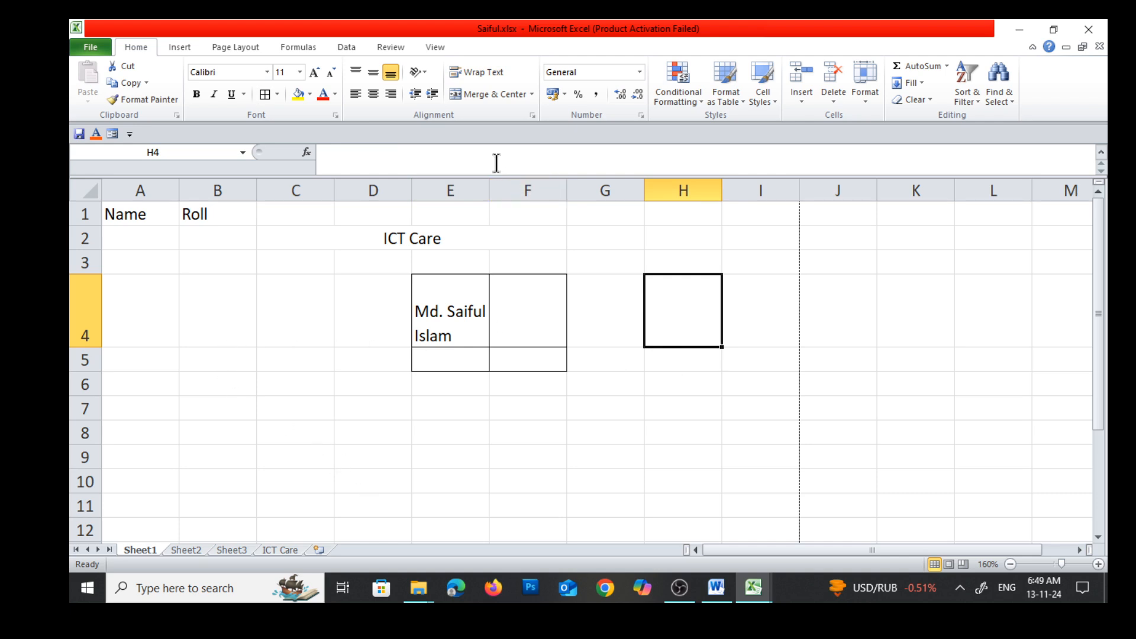
left_click(444, 288)
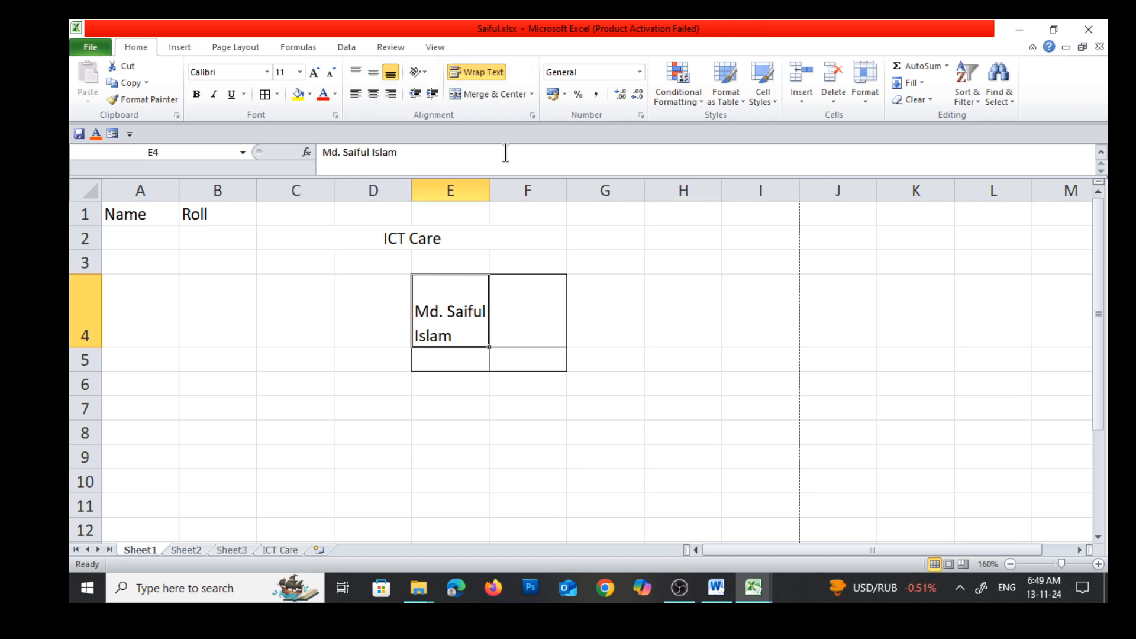
left_click(479, 73)
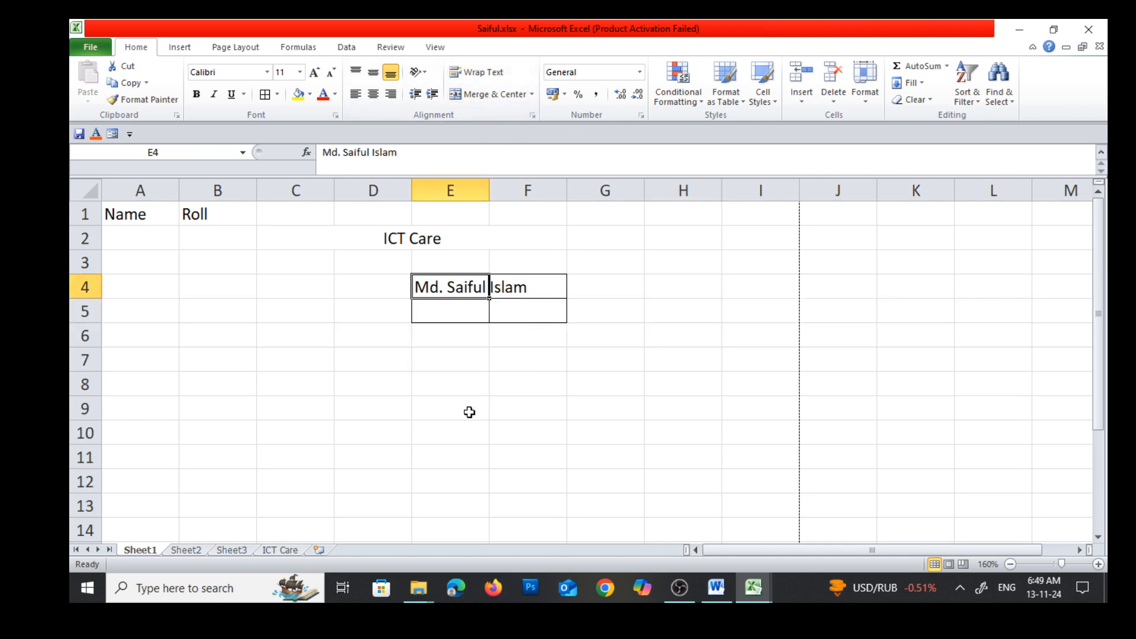
Insert a manual line break before the last word in E4 and add the phone number in parentheses on a new line
double_click(454, 287)
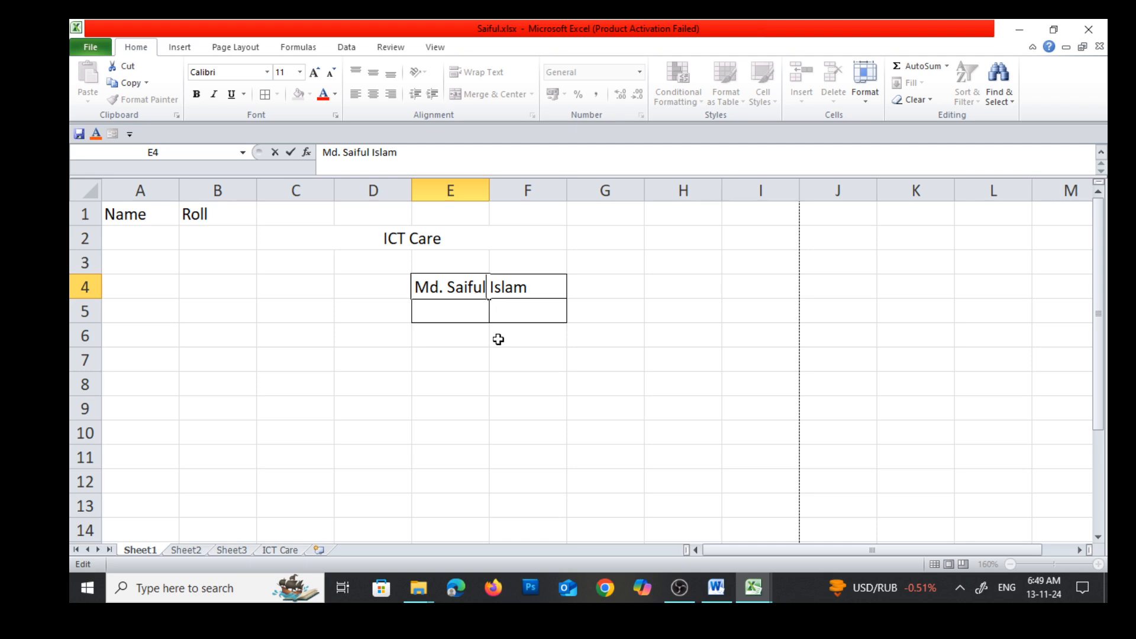
key("alt+Return")
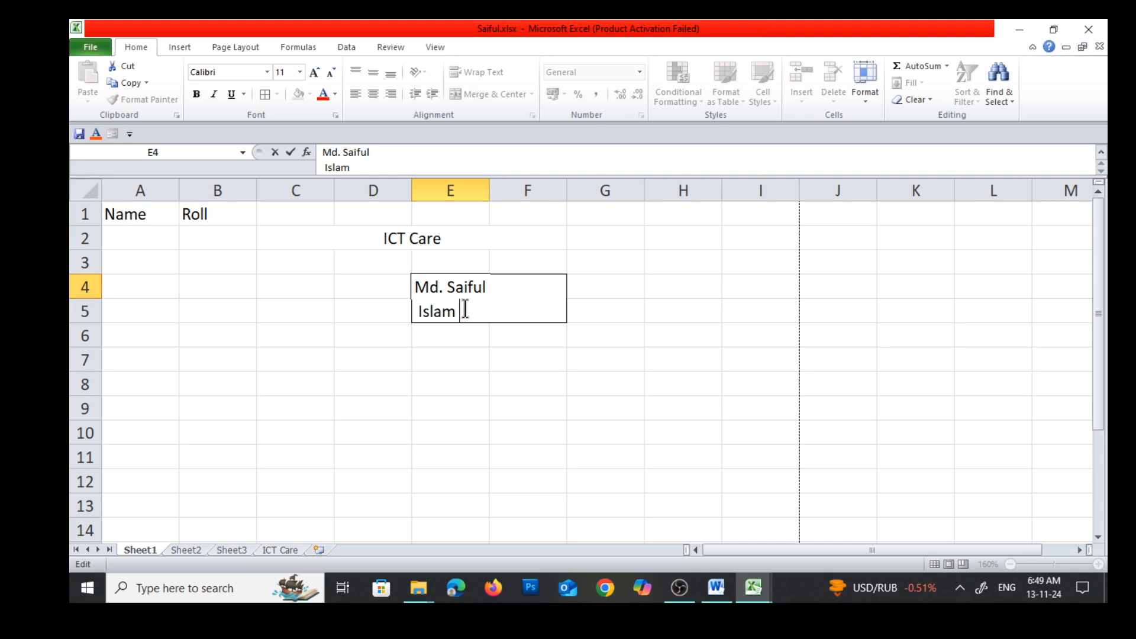
key("alt+Return")
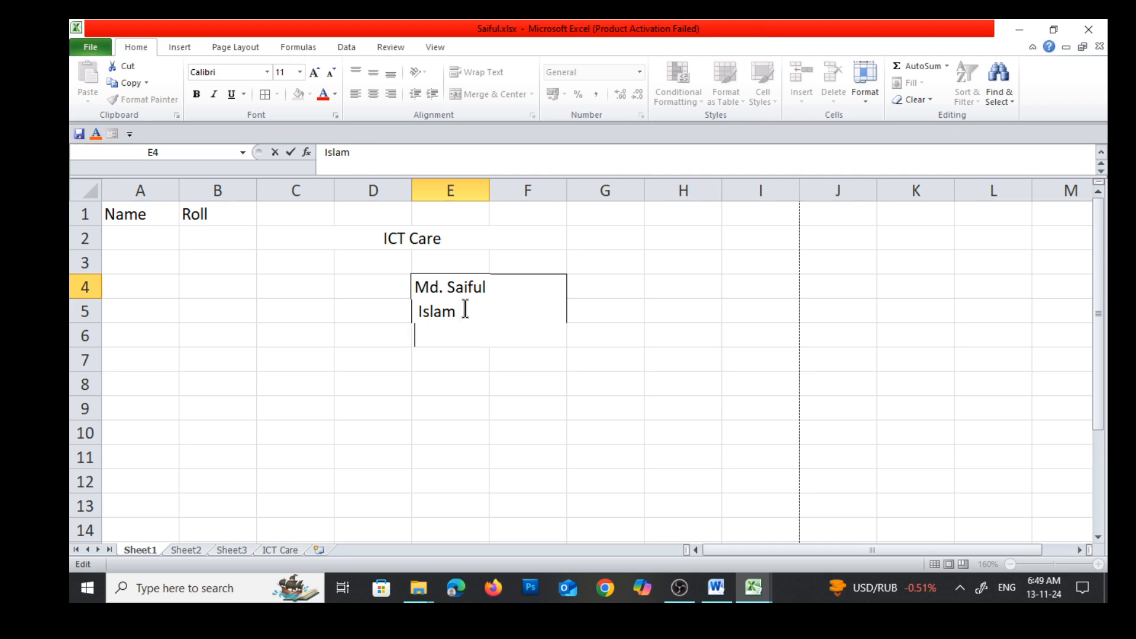
key("Return")
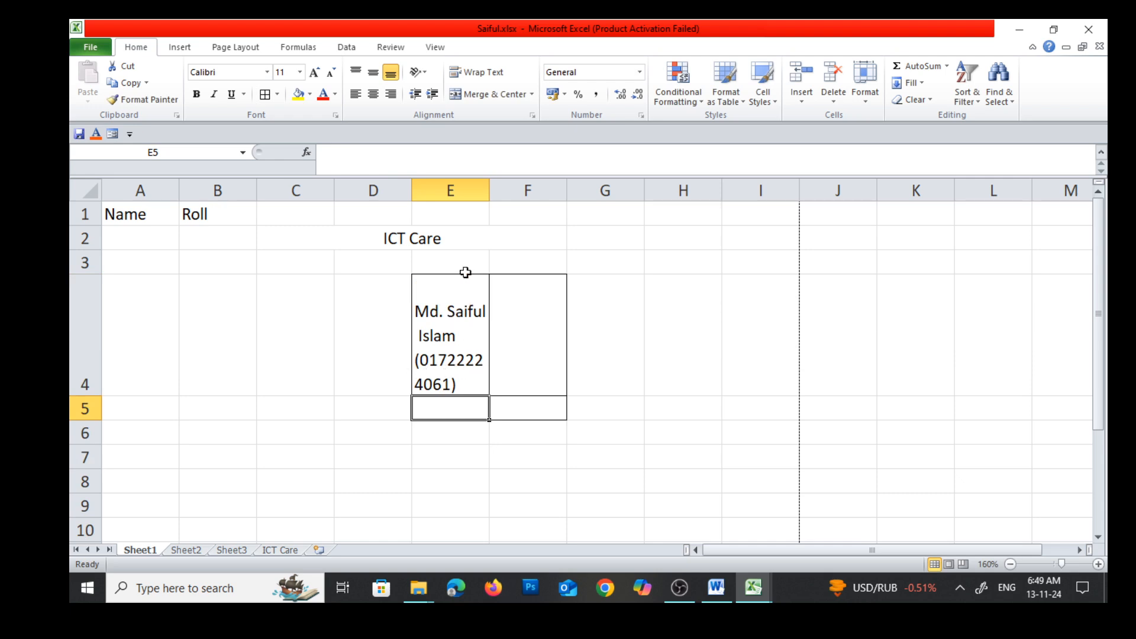
Widen column E until the phone number fits on one line, and middle-align the text in E4 vertically
left_click_drag(489, 190, 544, 192)
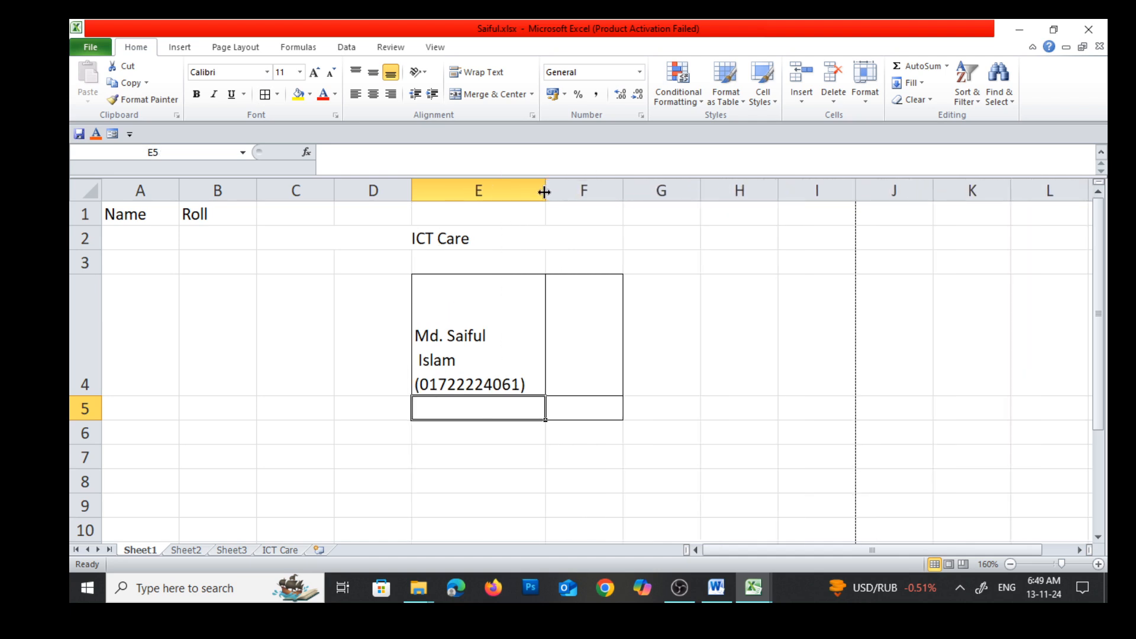
left_click(469, 316)
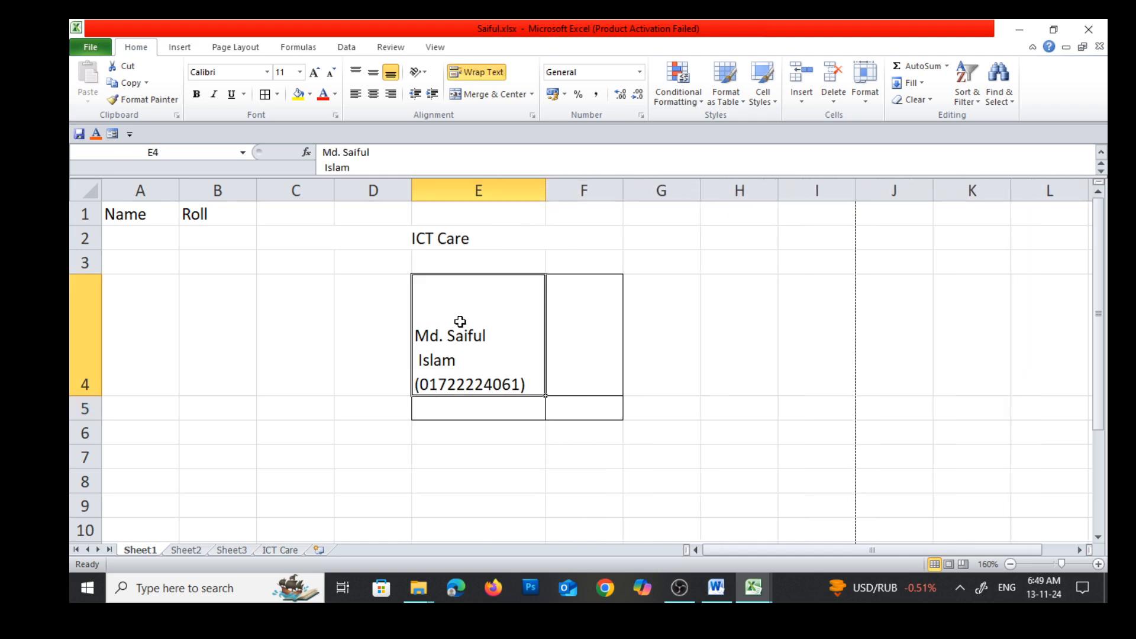
left_click(371, 72)
left_click(517, 411)
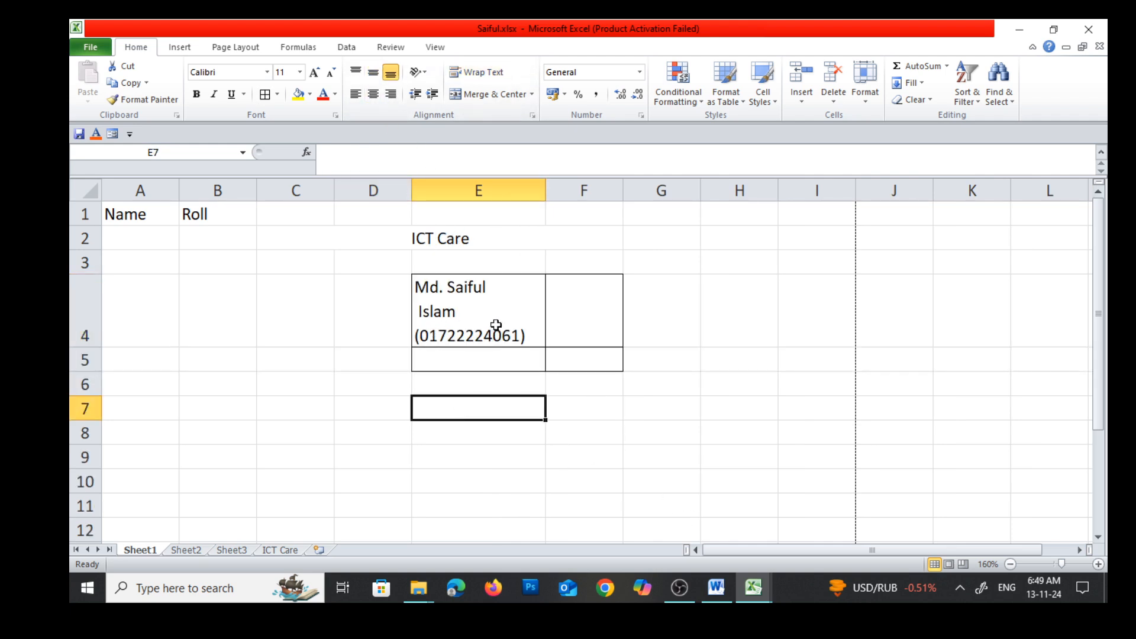
Consult the orientation entry in the Word notes, and in Excel angle the merged ICT Care heading clockwise, heightening row 2 to fit it
left_click(724, 592)
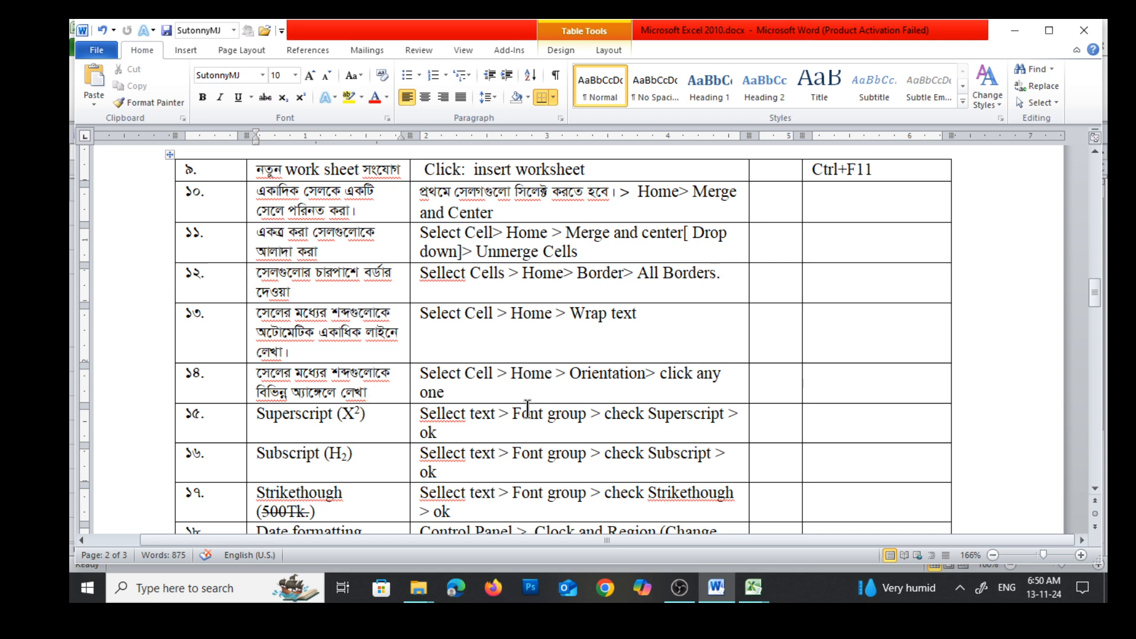
left_click(750, 587)
left_click(704, 522)
left_click(532, 435)
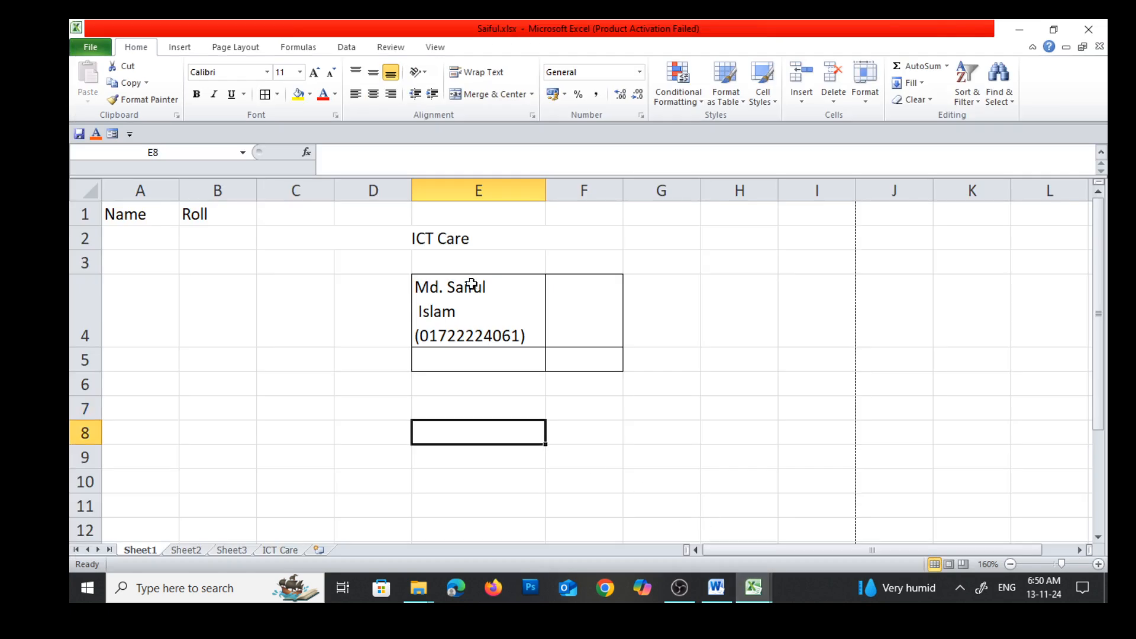
left_click(451, 239)
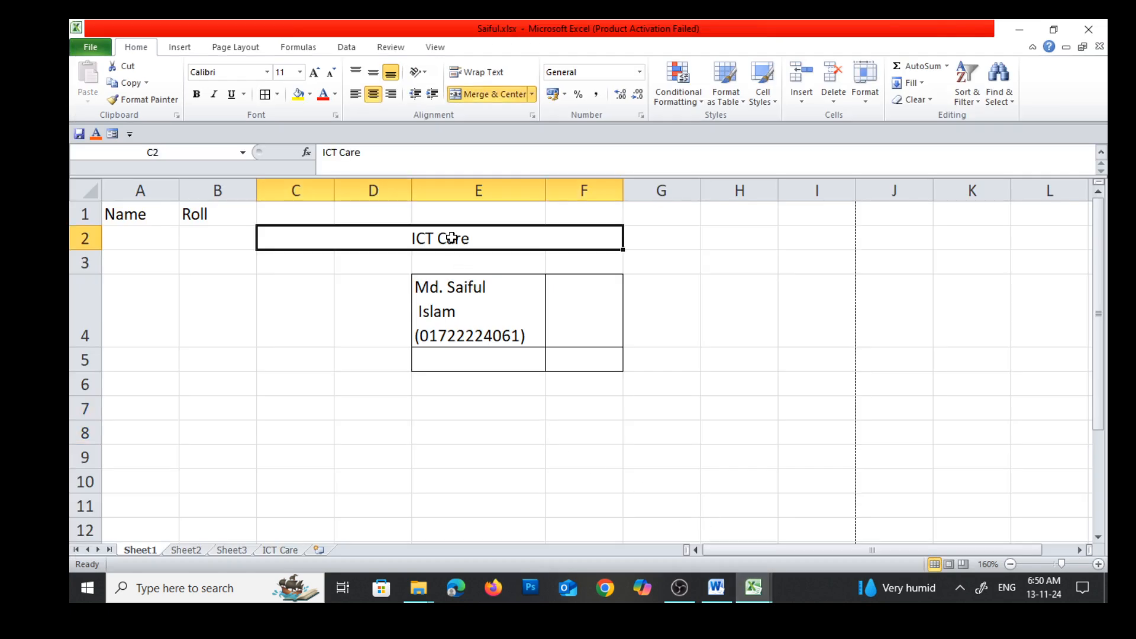
left_click(425, 69)
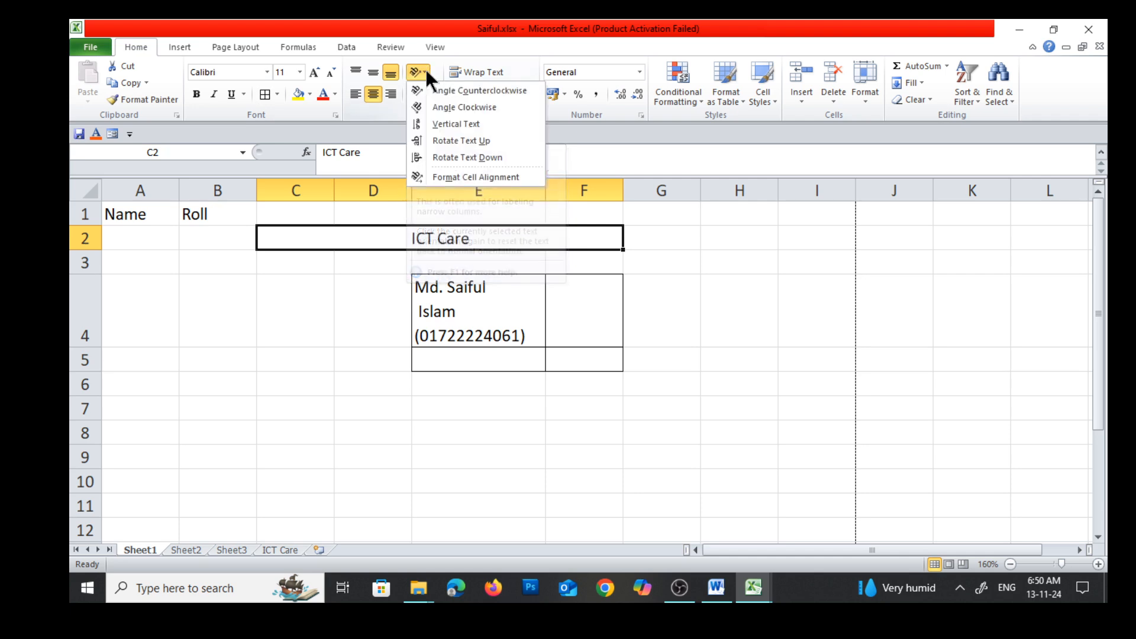
left_click(420, 107)
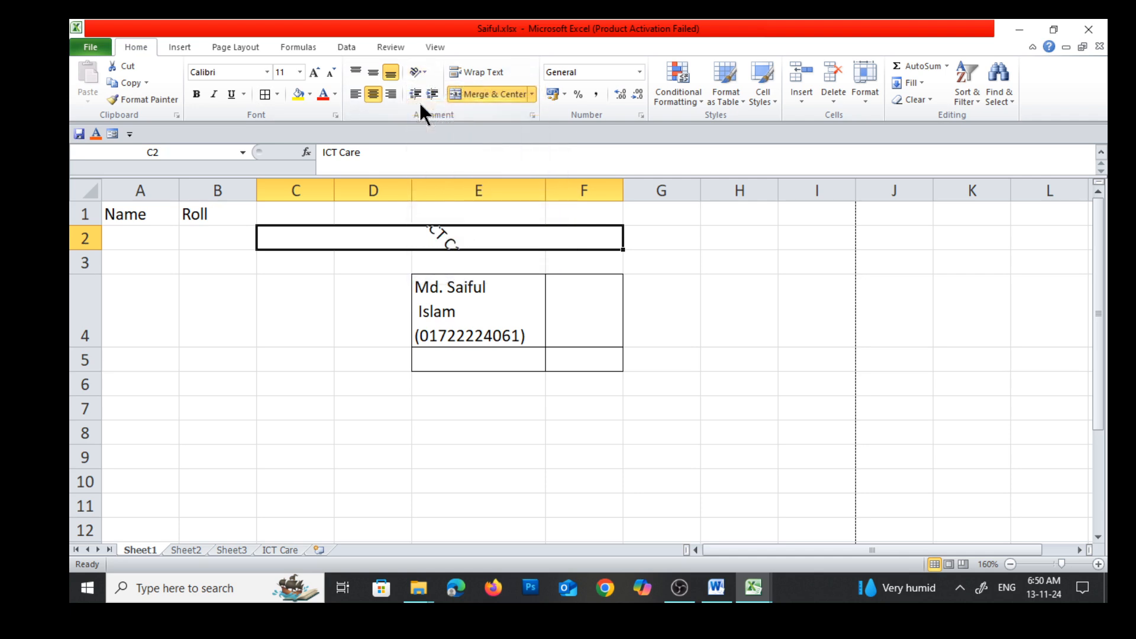
left_click_drag(90, 249, 65, 311)
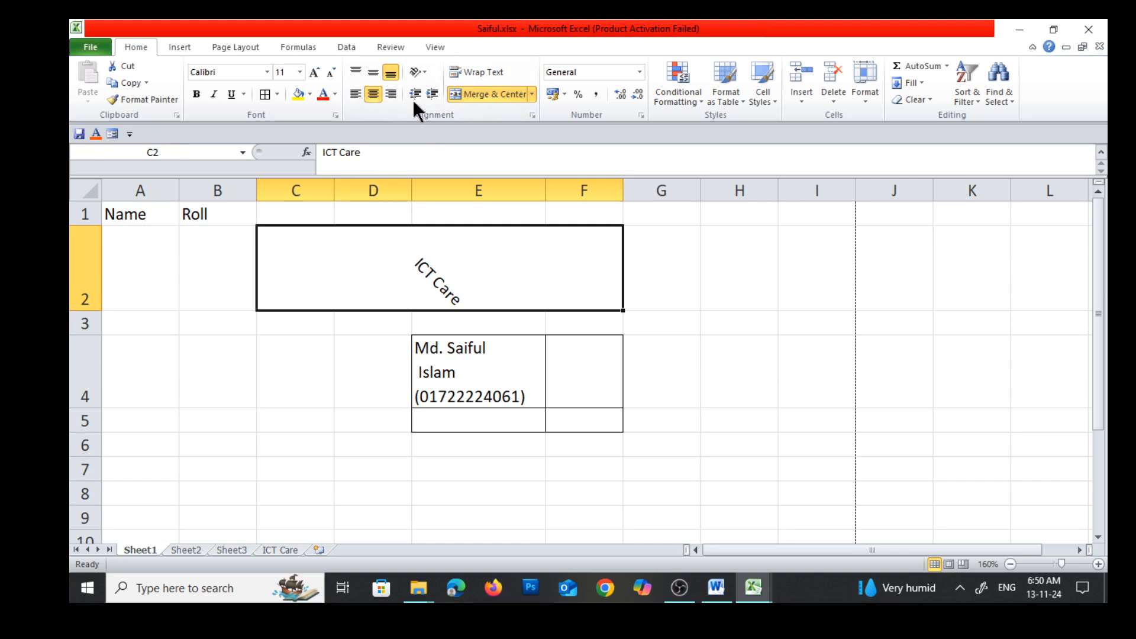
Set the ICT Care heading's text orientation to 45 degrees in the cell alignment settings
left_click(425, 71)
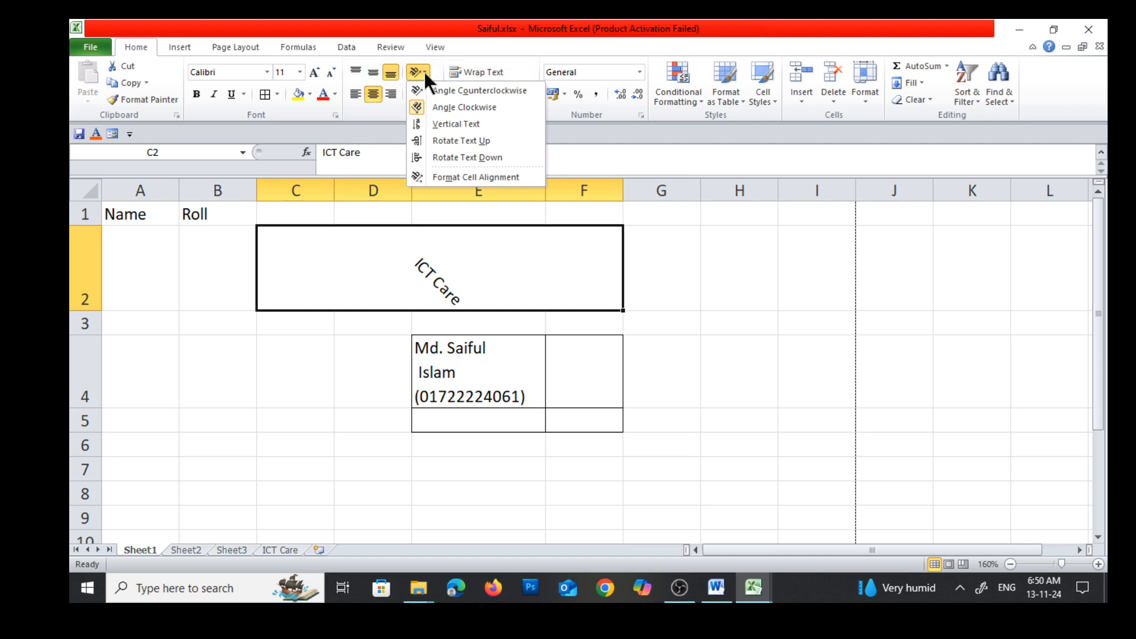
left_click(421, 176)
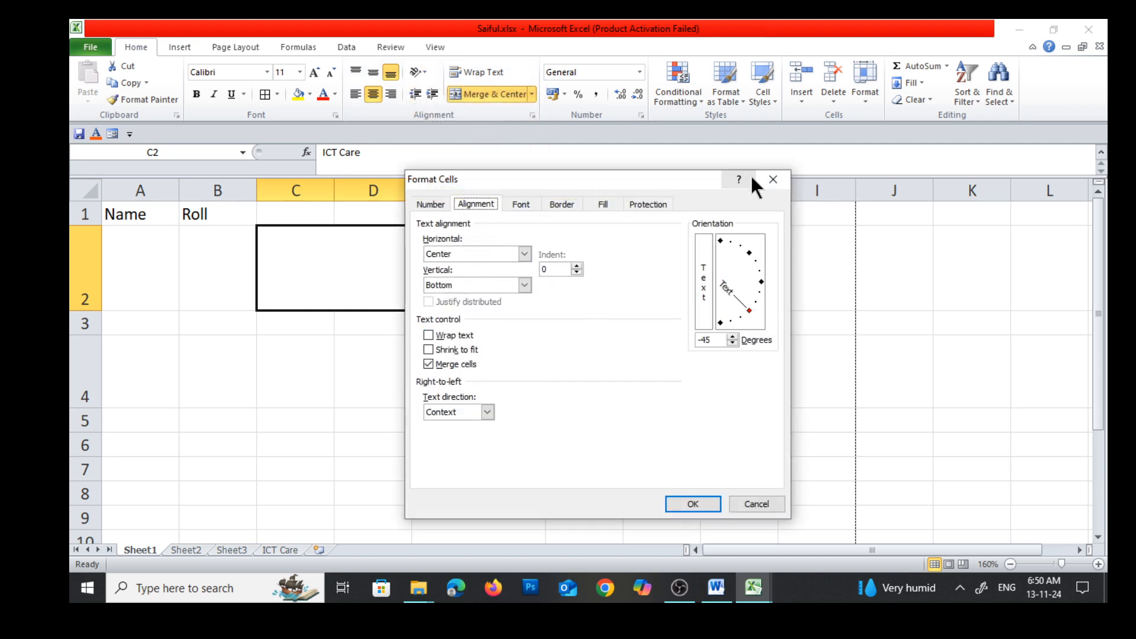
left_click_drag(749, 309, 753, 295)
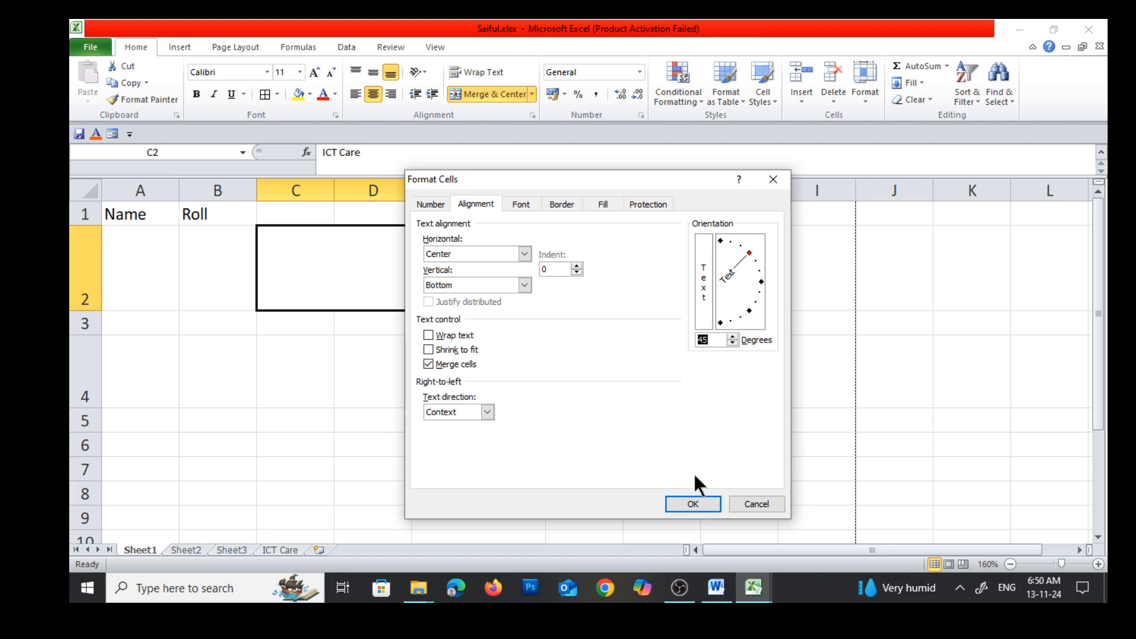
left_click(687, 503)
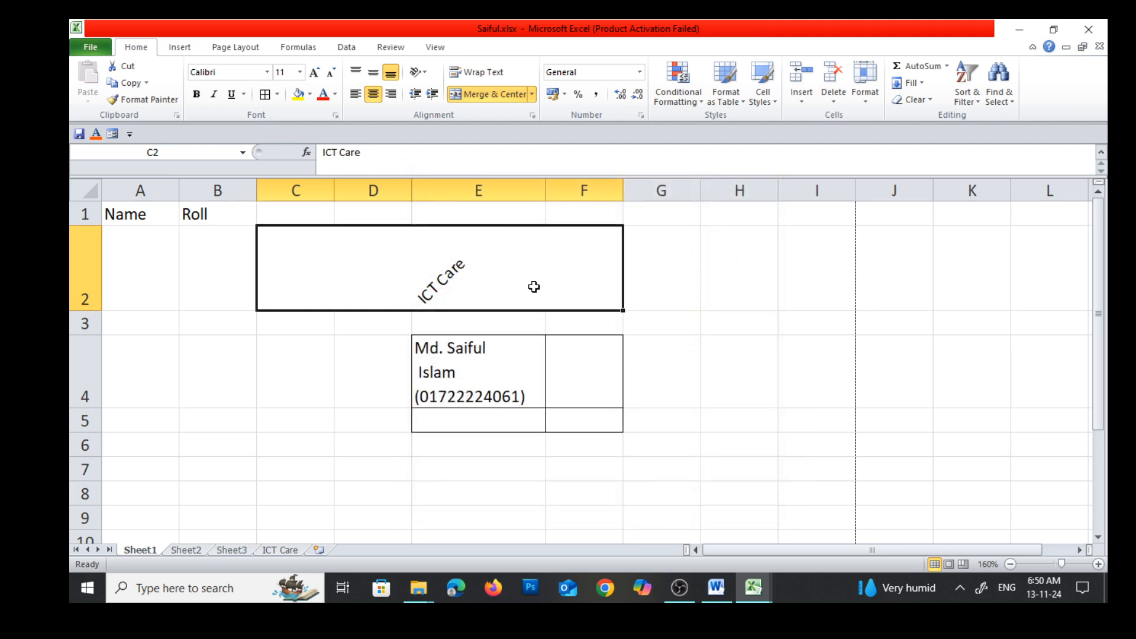
Reduce the ICT Care heading's orientation angle in the cell alignment settings so the text slopes gently upward
left_click(659, 287)
left_click(457, 271)
right_click(460, 264)
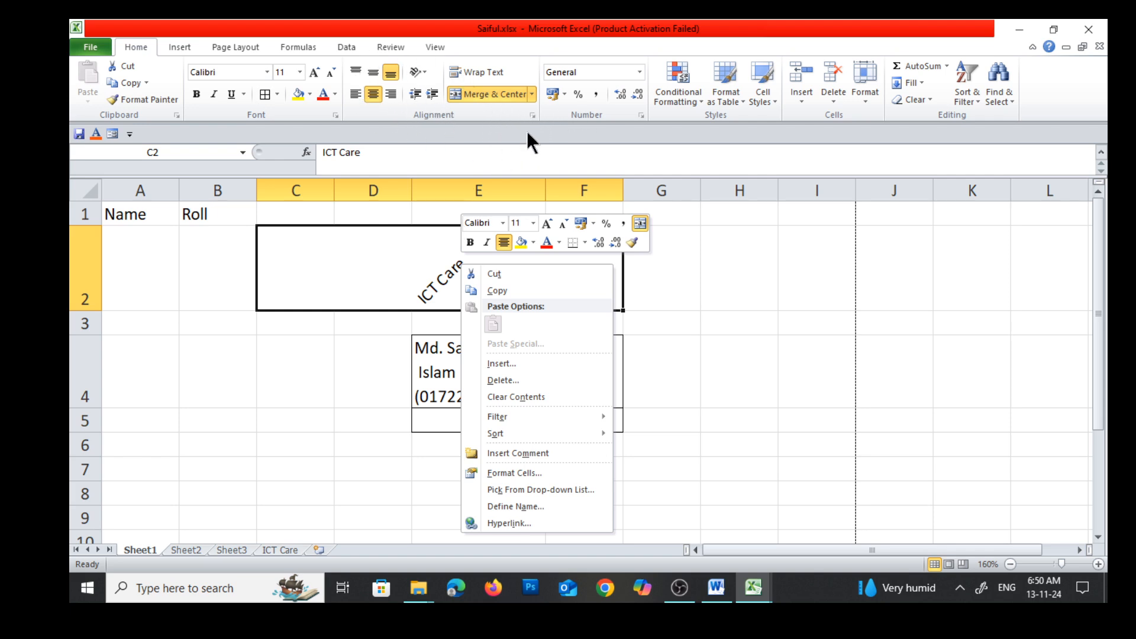
left_click(533, 115)
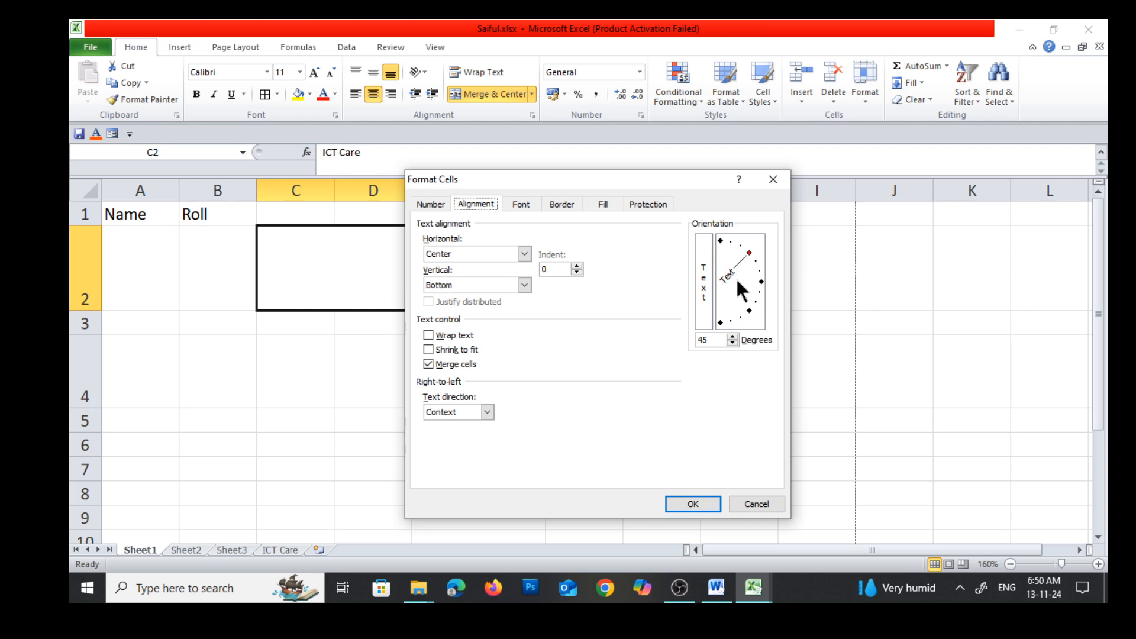
left_click_drag(740, 262, 752, 259)
left_click(688, 504)
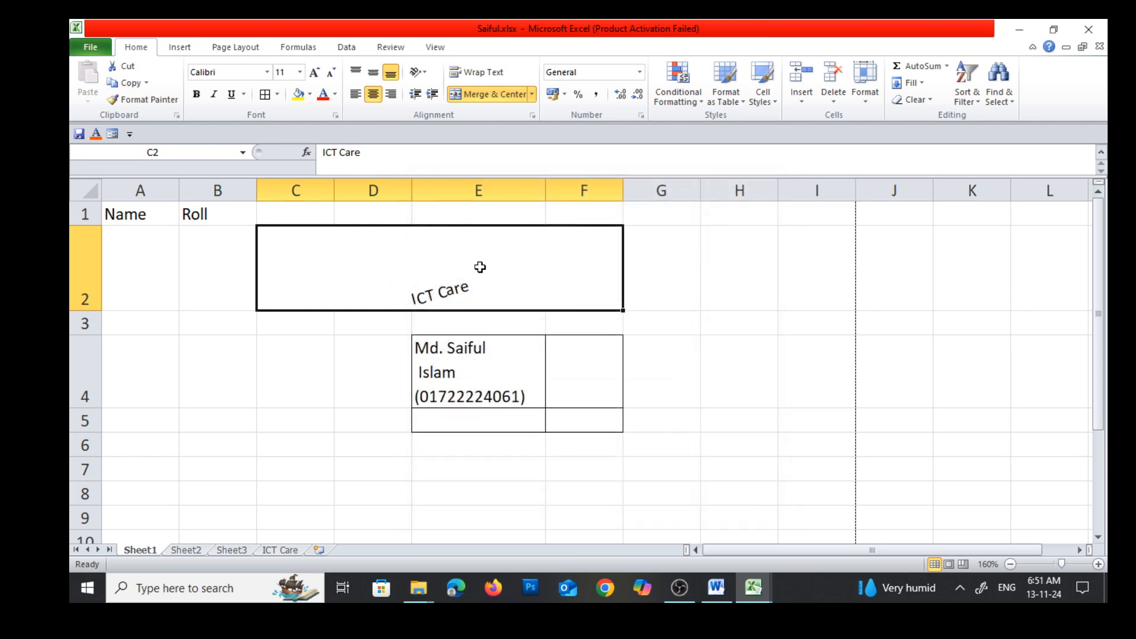
left_click(698, 324)
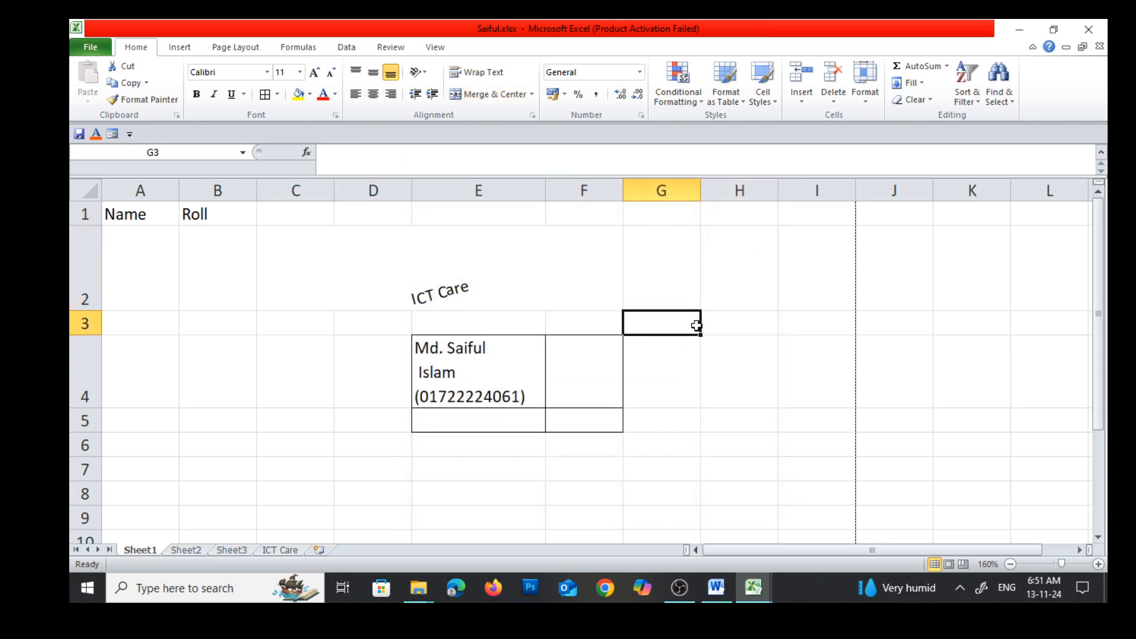
left_click(475, 298)
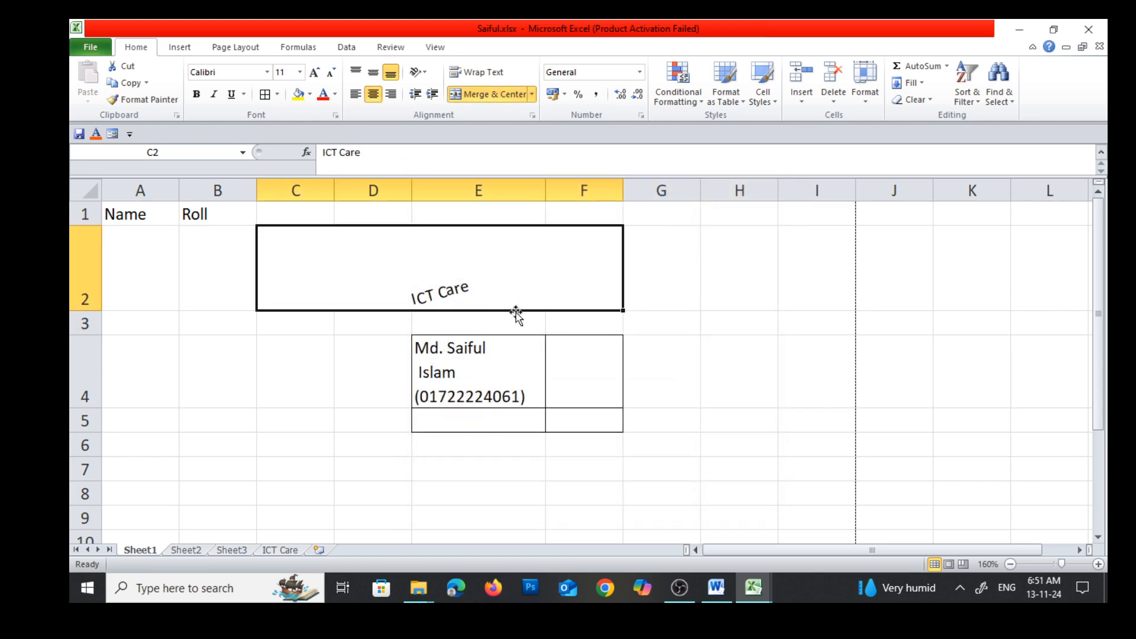
Consult the superscript example in the Word notes and enter X2 in cell H2 of the Saiful.xlsx workbook in Excel
left_click(715, 587)
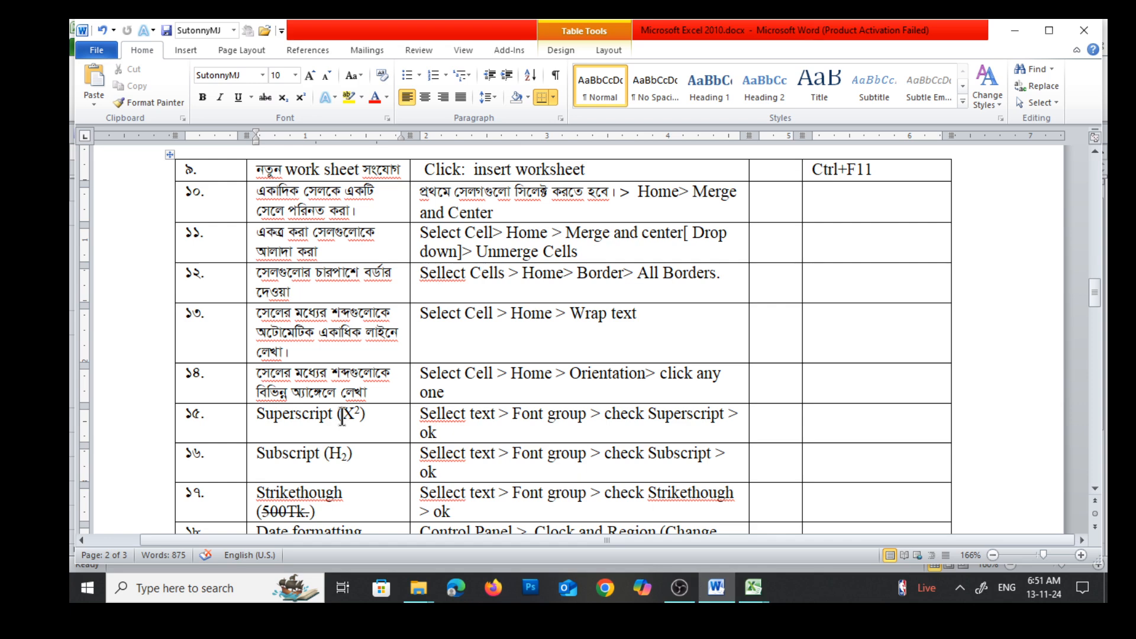
left_click_drag(347, 414, 357, 418)
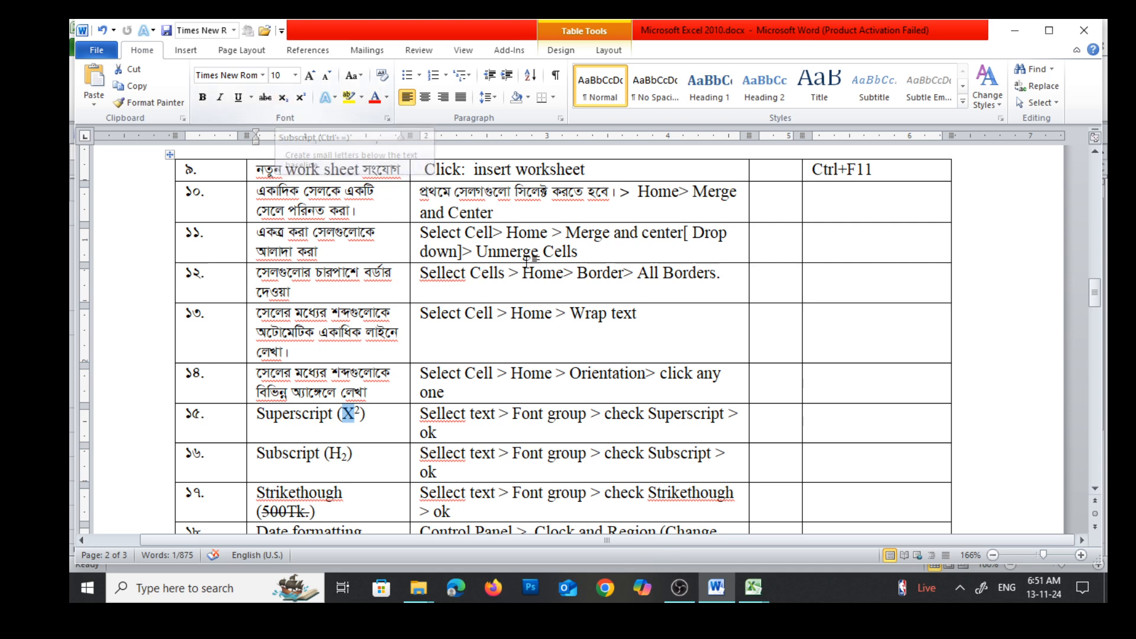
left_click(753, 588)
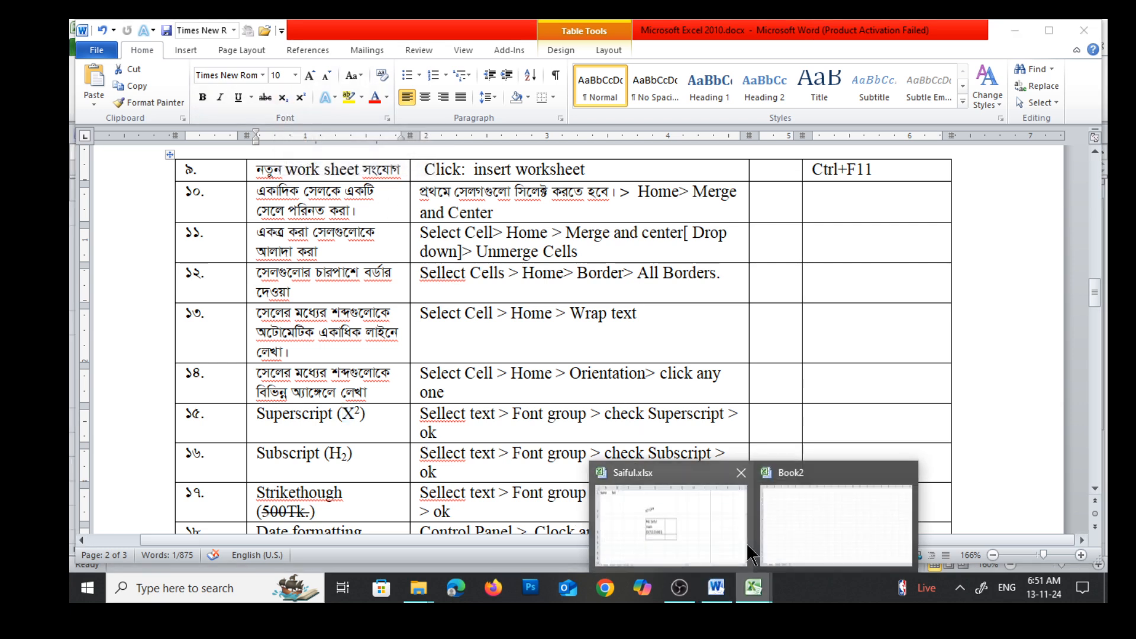
left_click(718, 538)
left_click(688, 338)
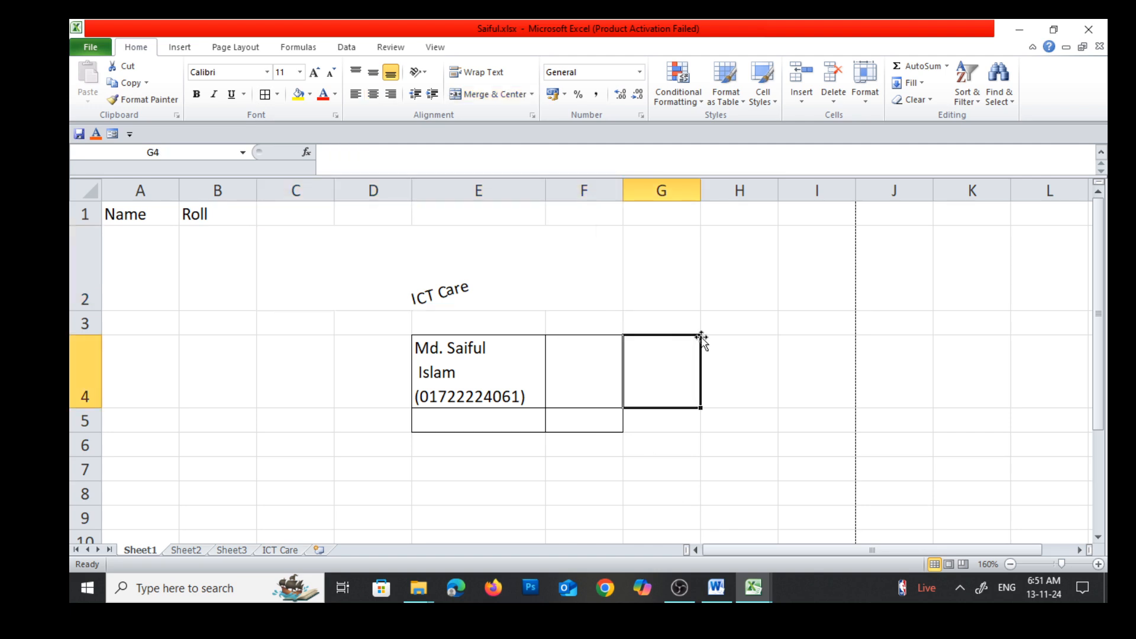
left_click(733, 279)
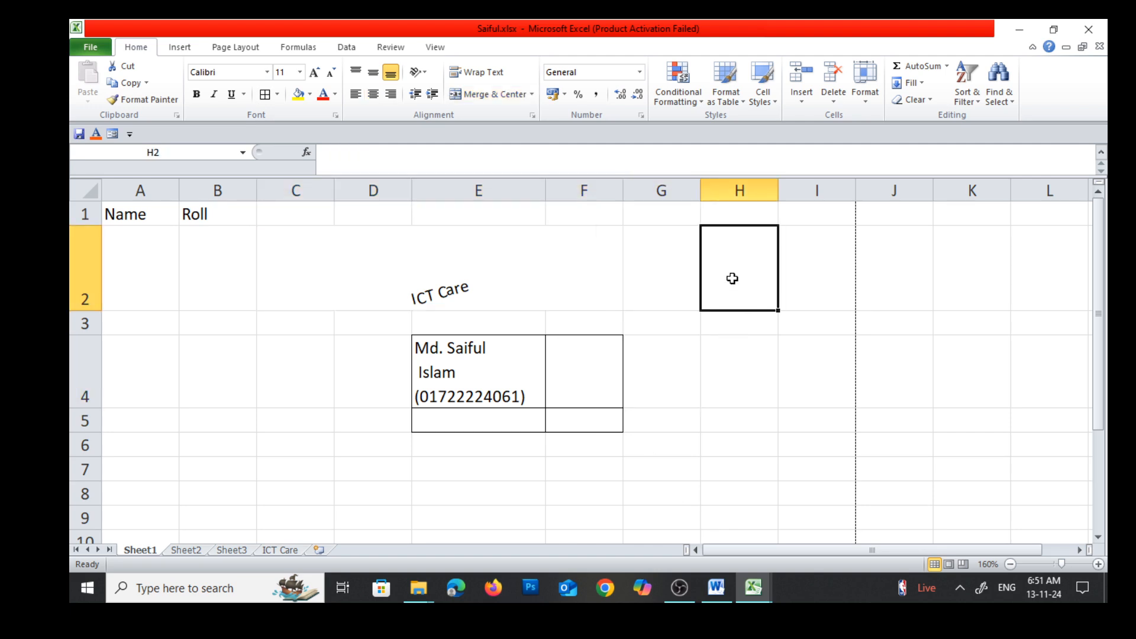
double_click(732, 278)
type("X2")
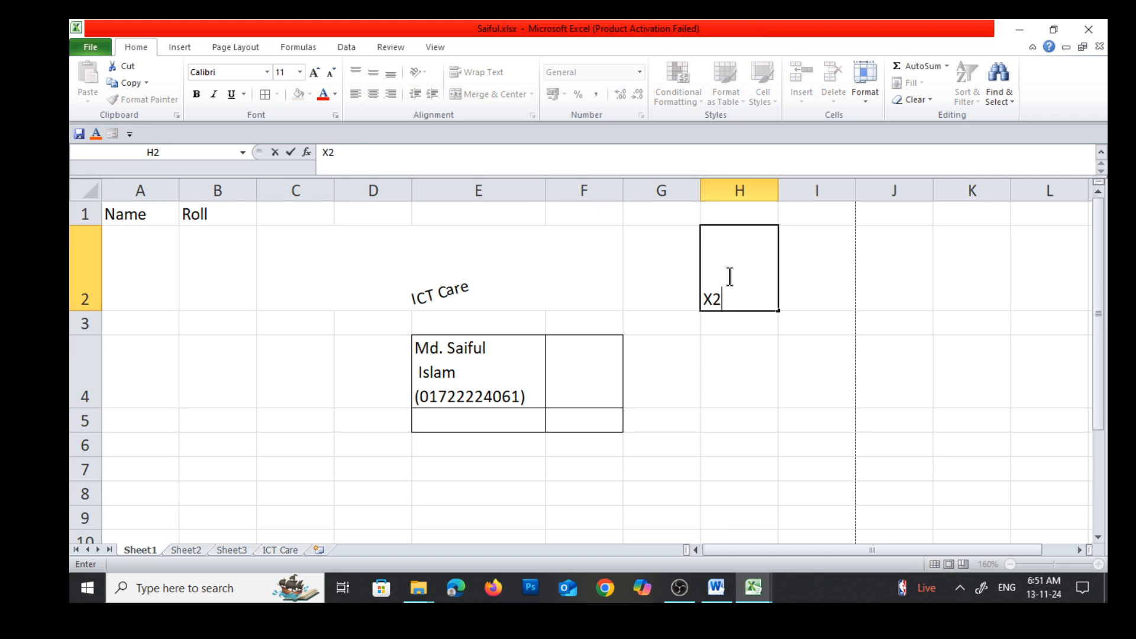
left_click(716, 384)
left_click(728, 290)
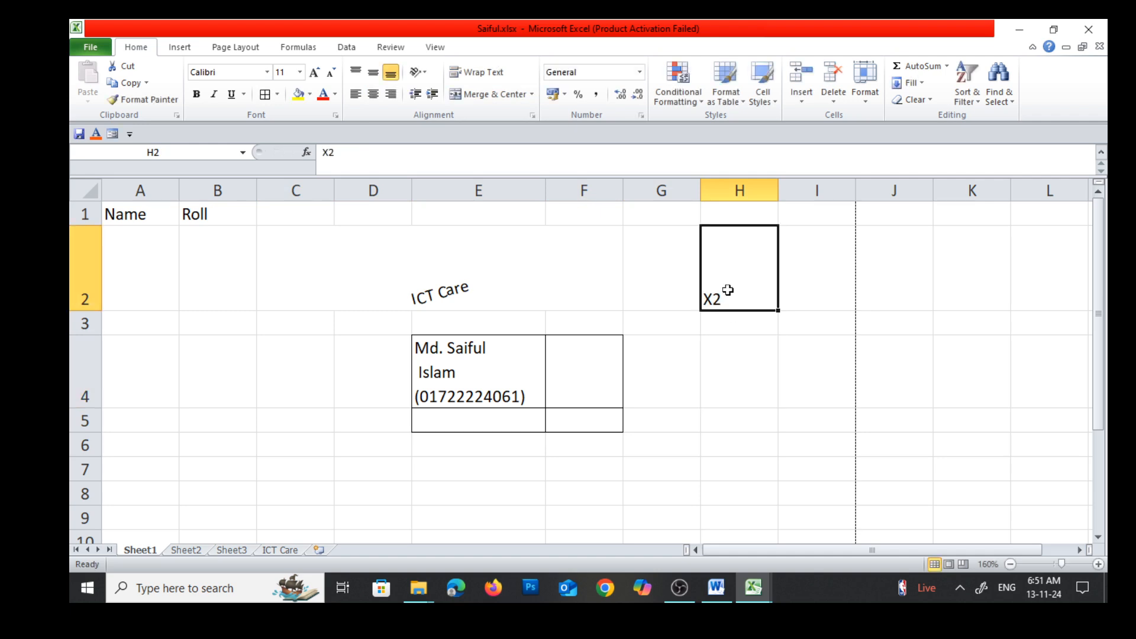
Format only the 2 of X2 in cell H2 as superscript
left_click(769, 417)
left_click(712, 296)
double_click(714, 299)
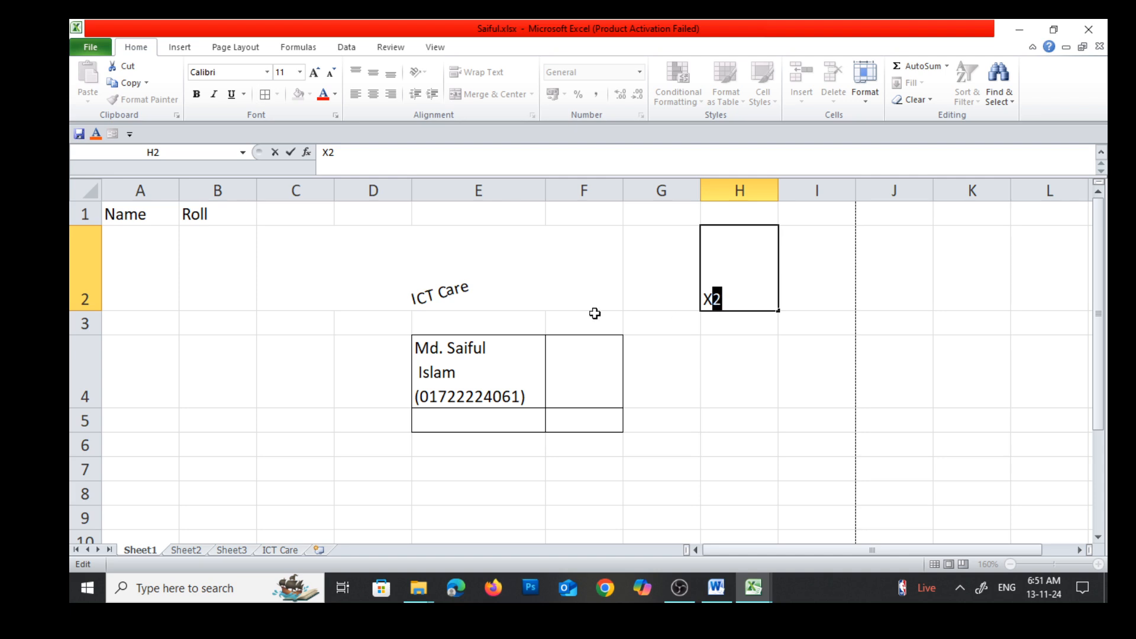
left_click(336, 116)
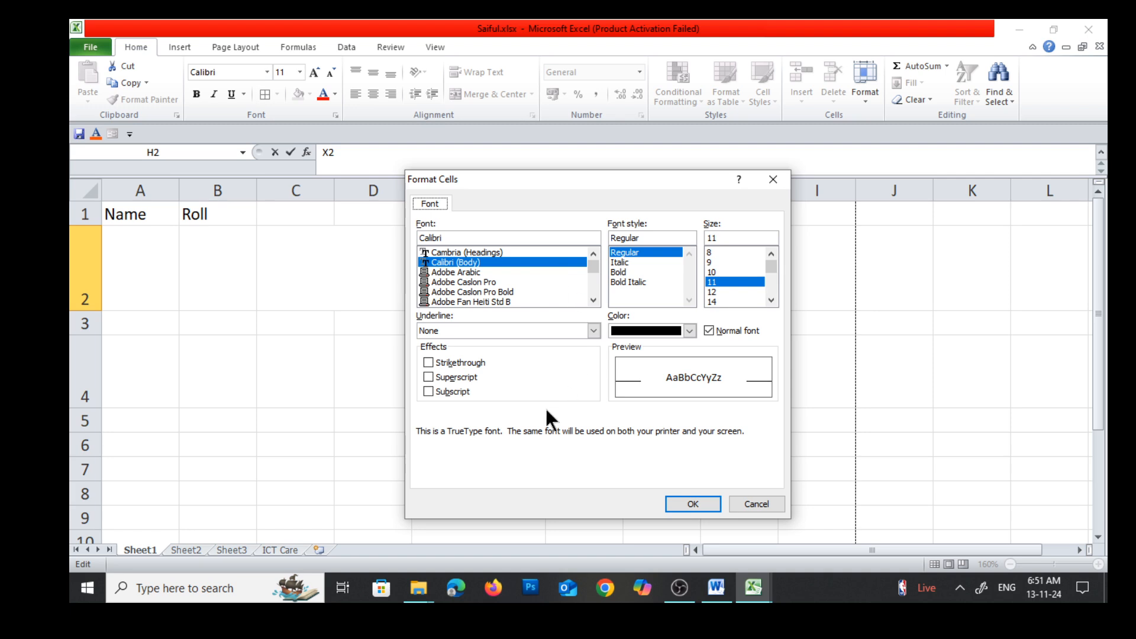
left_click(430, 376)
left_click(694, 504)
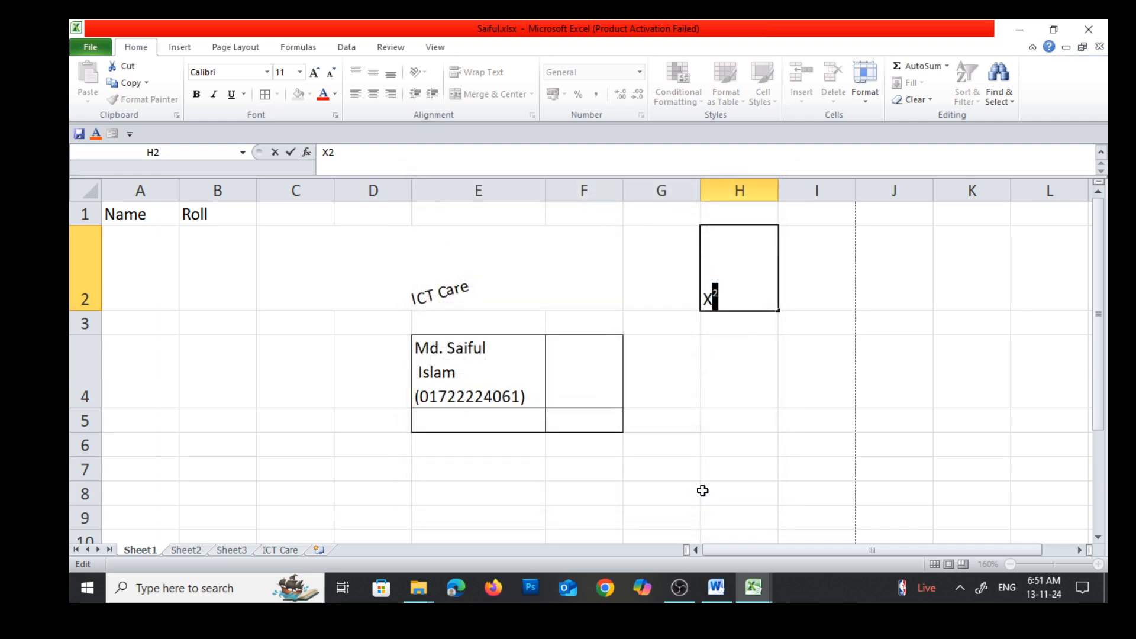
left_click(763, 440)
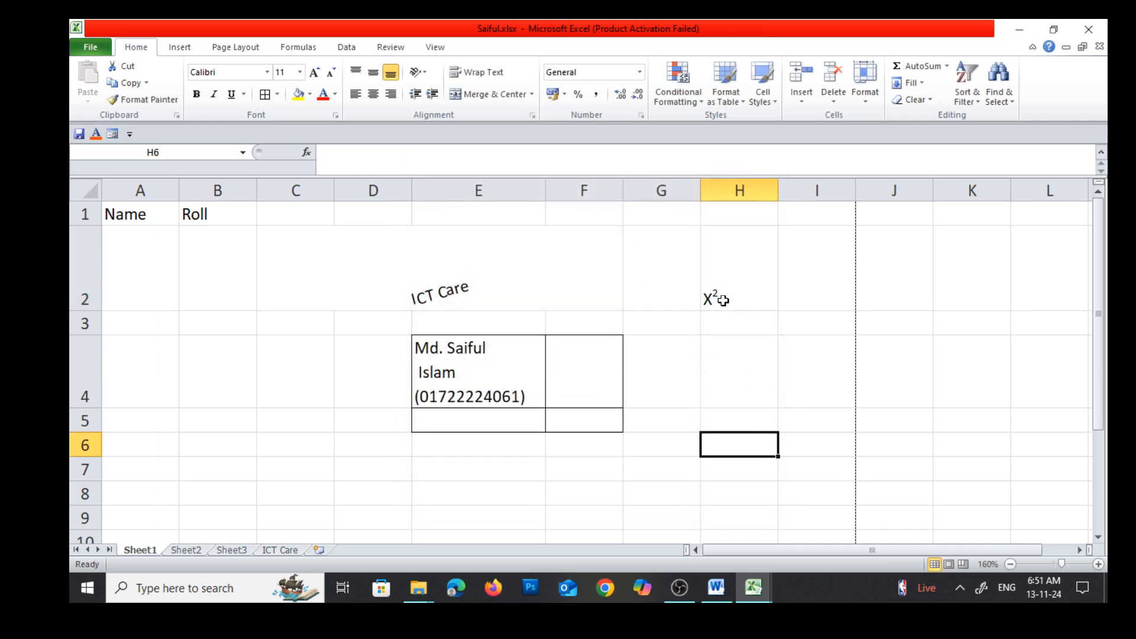
Consult the subscript example in the Word notes and enter H2 in cell H3 of the Excel sheet
left_click(733, 378)
left_click(738, 331)
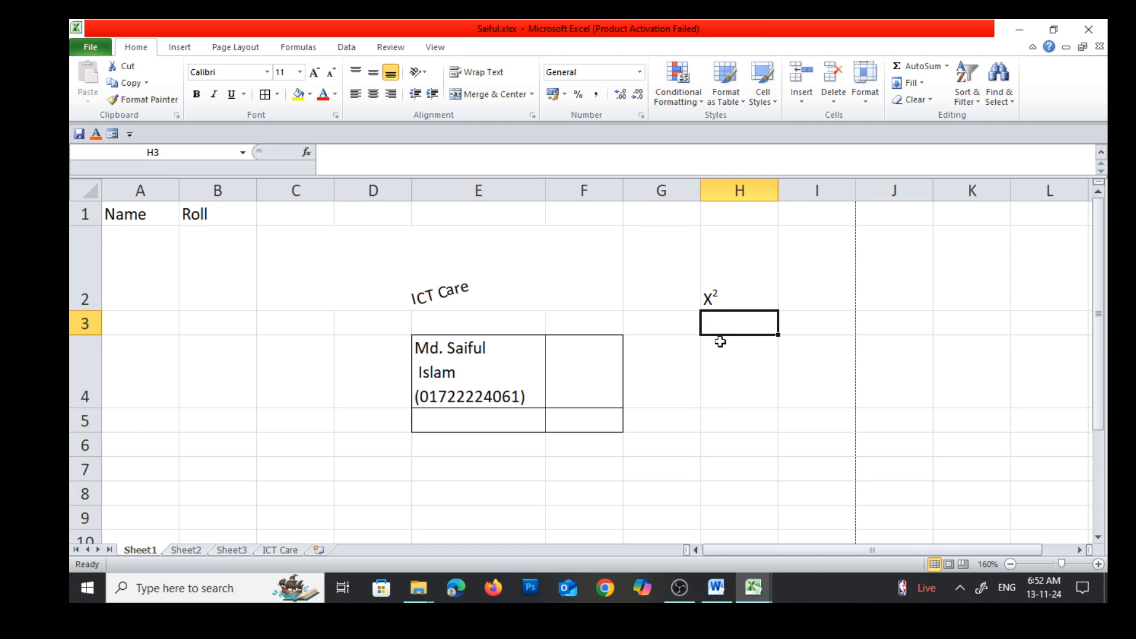
left_click(729, 603)
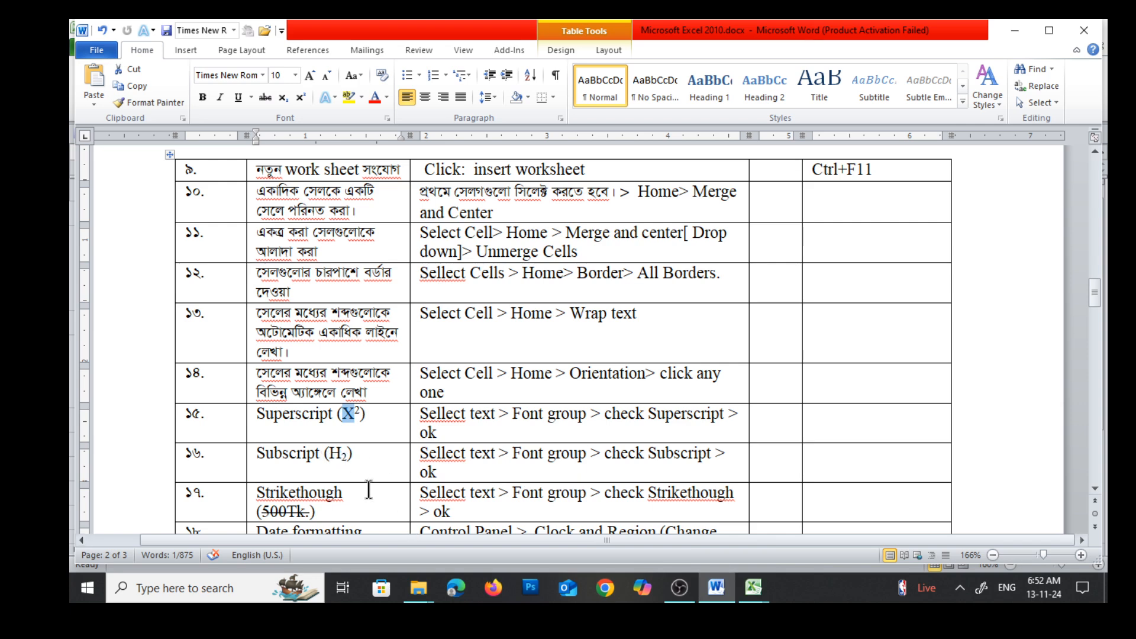
scroll(366, 478, "down", 1)
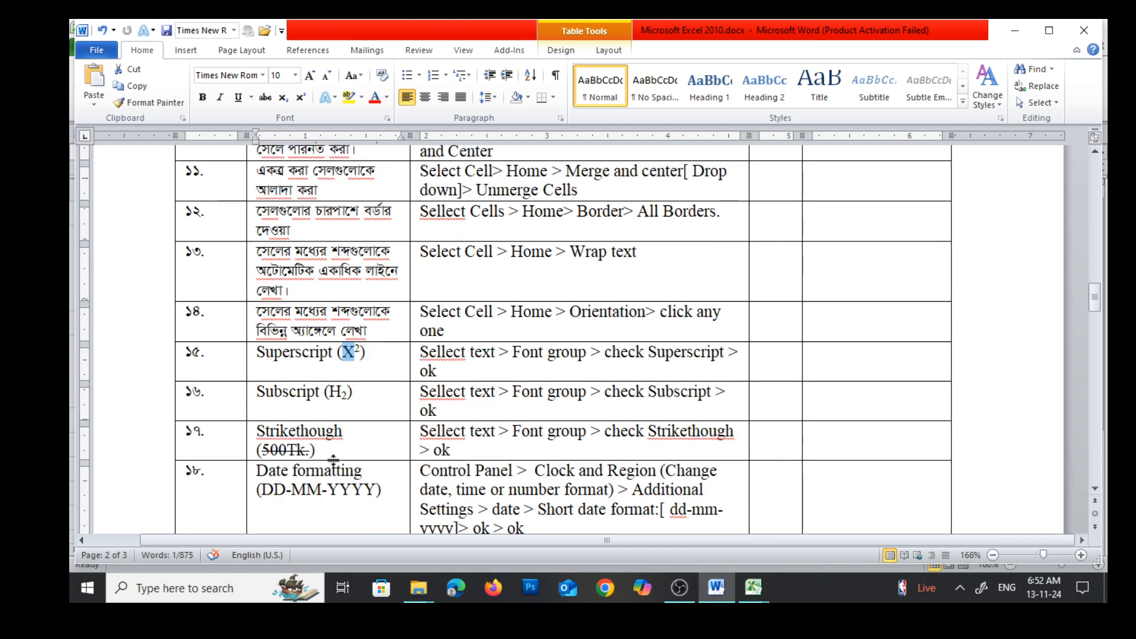
mouse_move(753, 596)
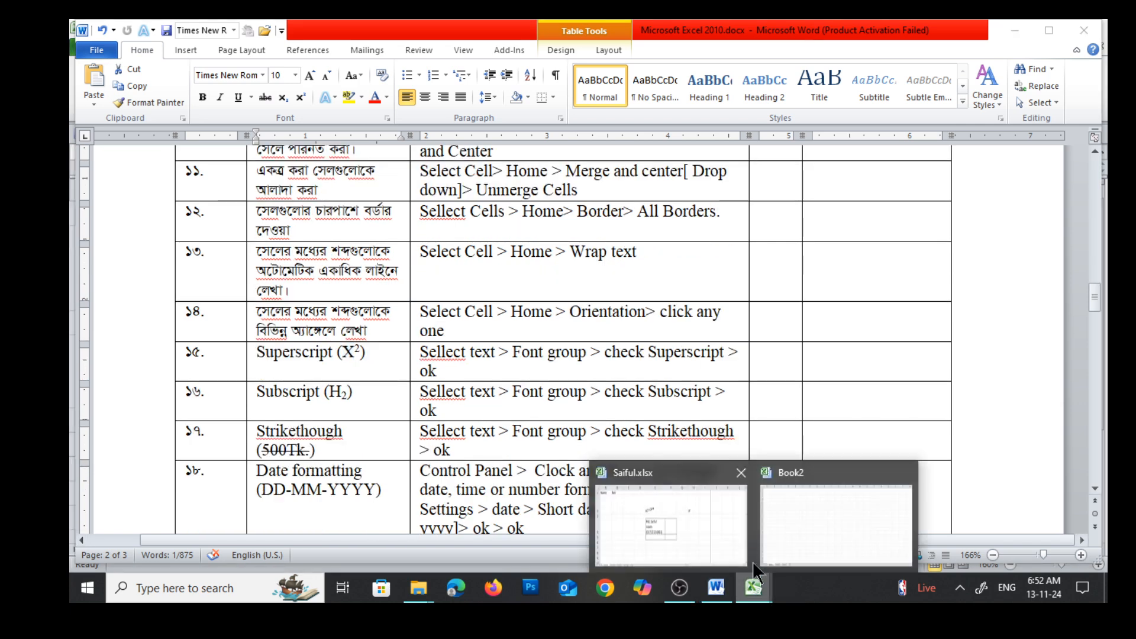
left_click(760, 503)
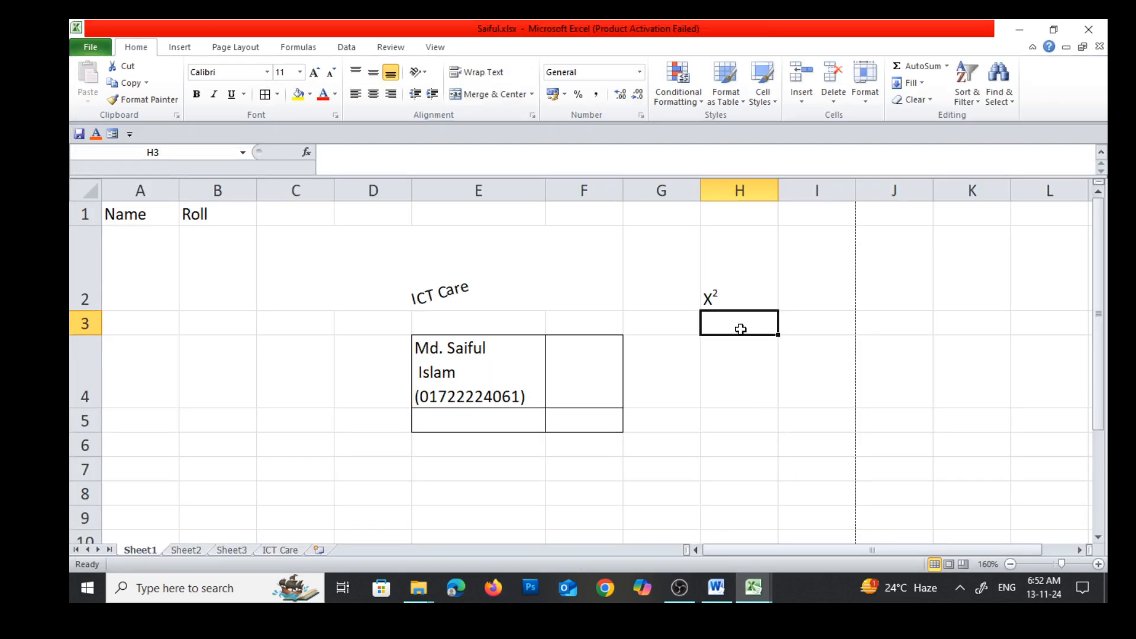
type("H2")
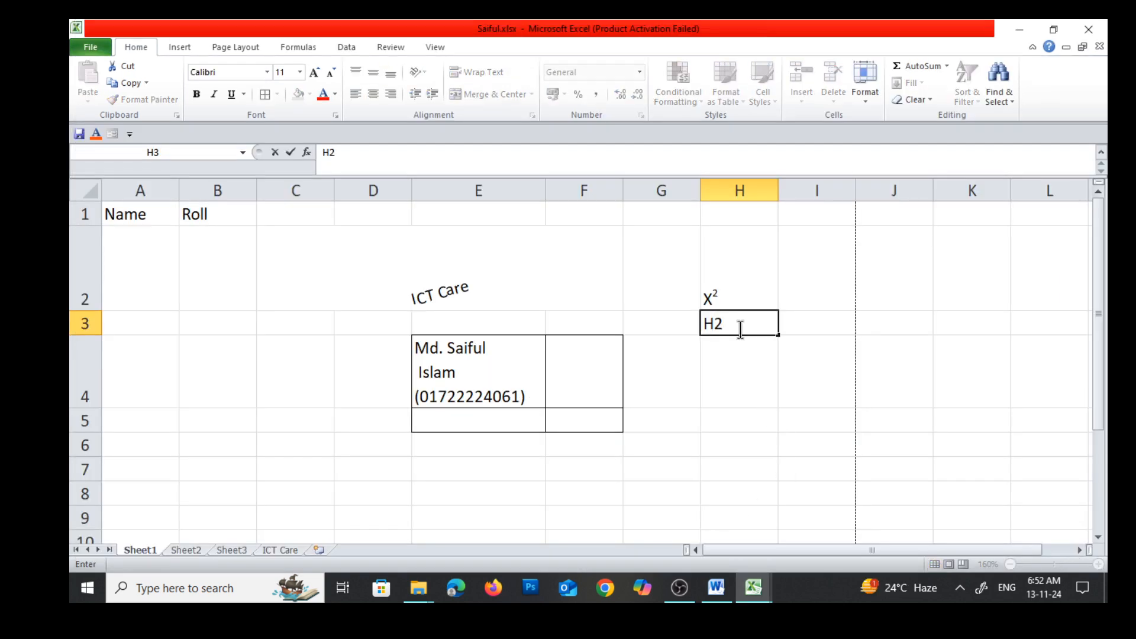
Format only the 2 of the text in cell H3 as subscript
left_click_drag(712, 324, 724, 324)
left_click(336, 115)
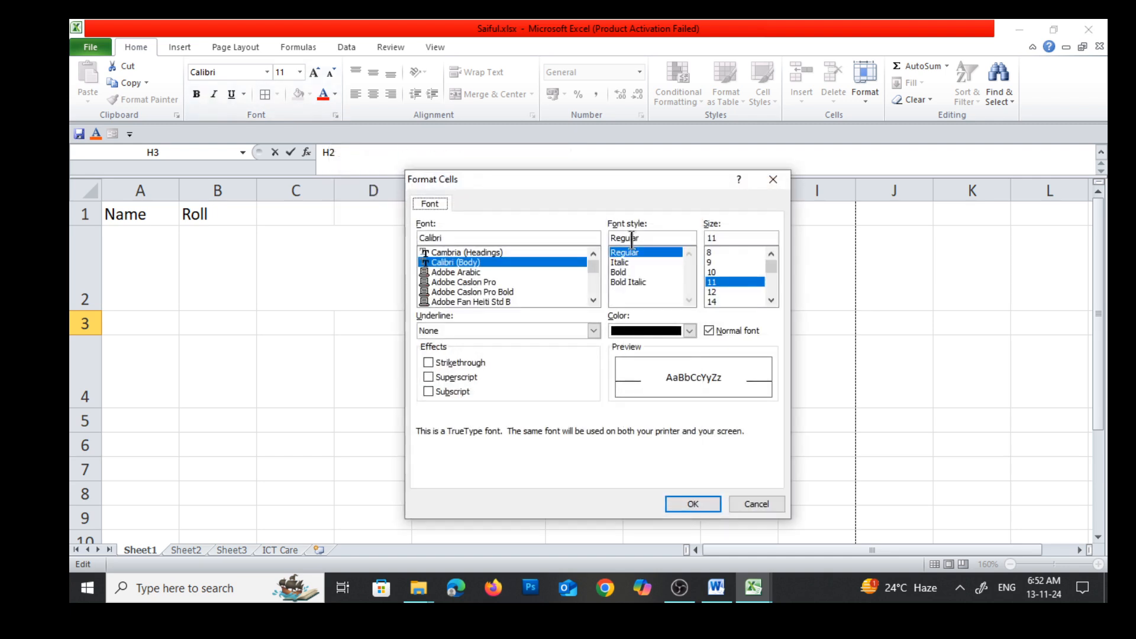
left_click(428, 391)
left_click(686, 503)
left_click(743, 424)
left_click(735, 351)
Enter 500TK, 150TK in cell H6 and widen column H to fit the text
left_click(721, 451)
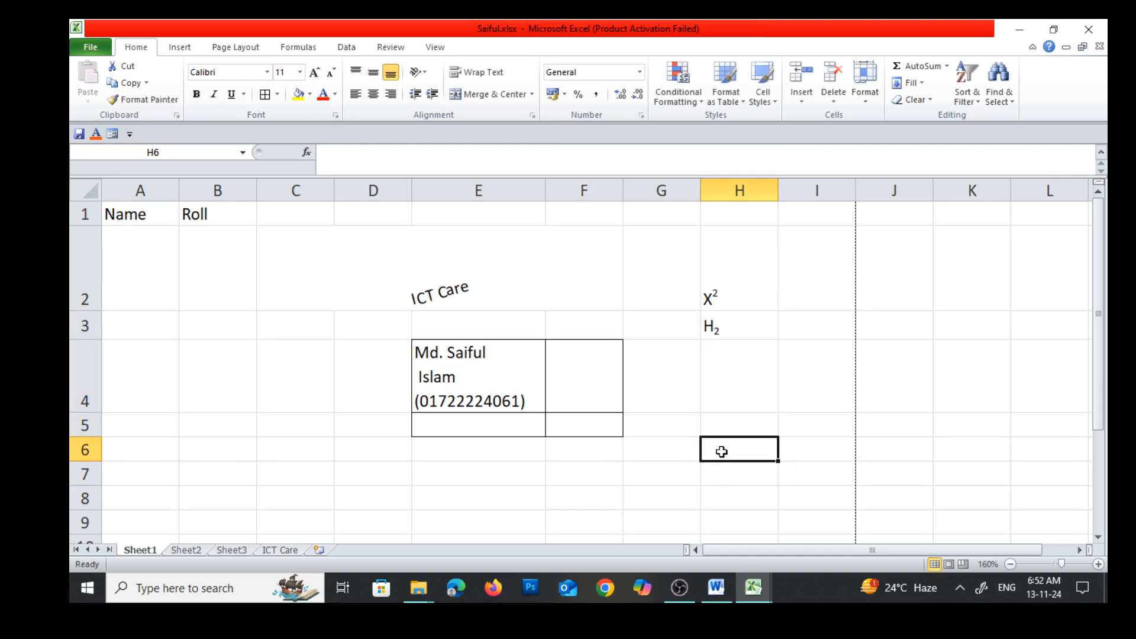
type("500K")
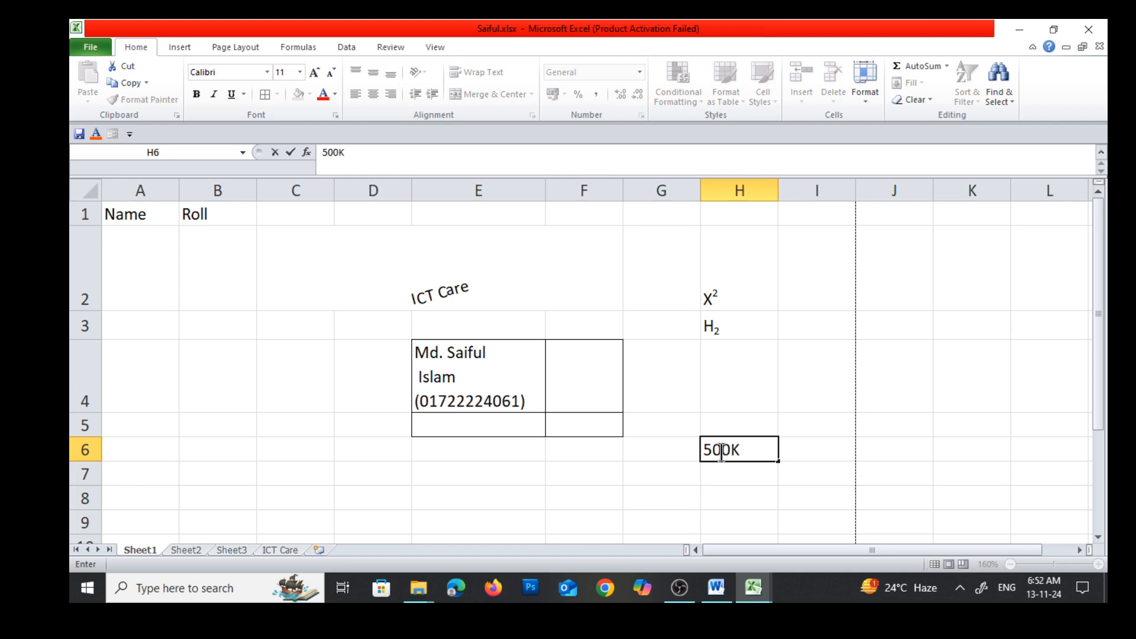
key("BackSpace")
type("TK, 150TK")
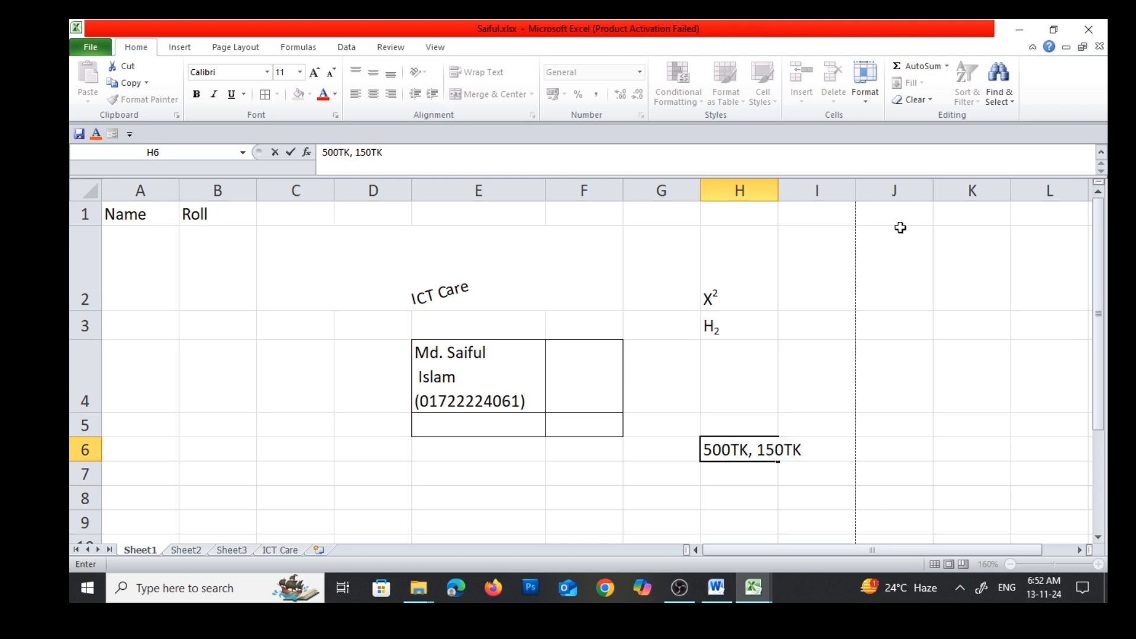
left_click(772, 190)
left_click_drag(778, 190, 834, 190)
left_click(805, 401)
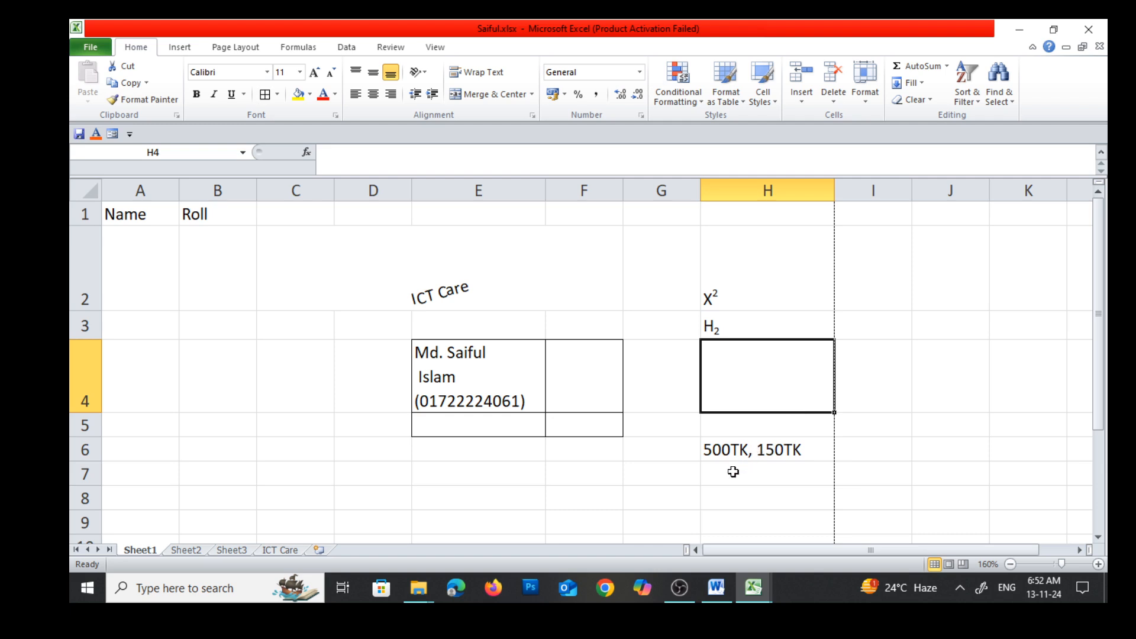
Apply strikethrough to only the 500TK, part of the text in cell H6
double_click(721, 450)
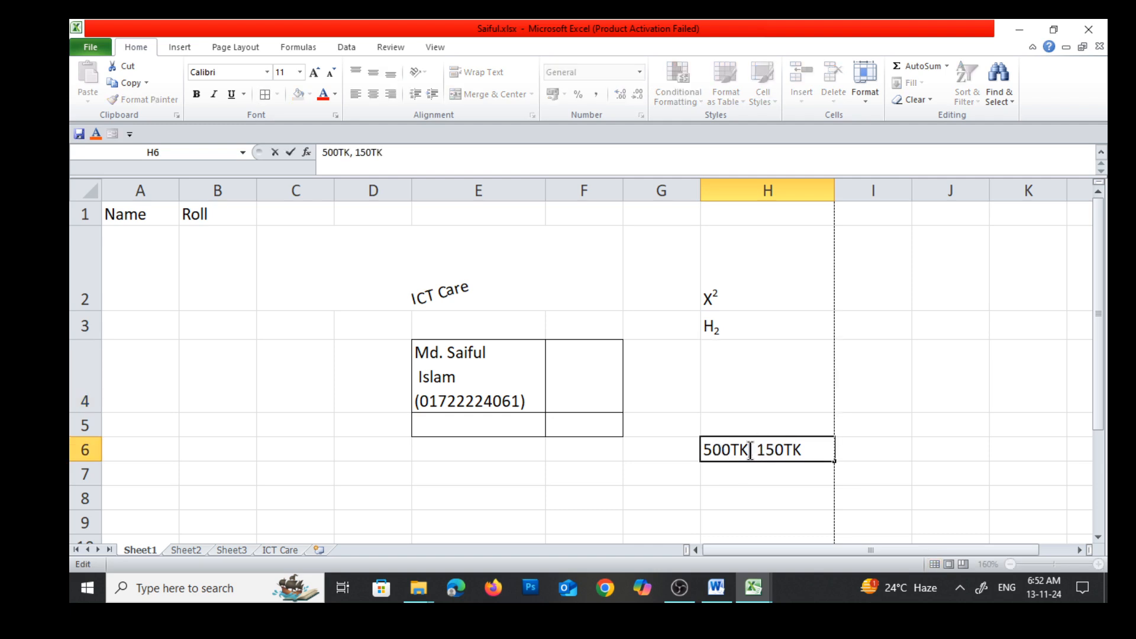
left_click_drag(753, 450, 704, 449)
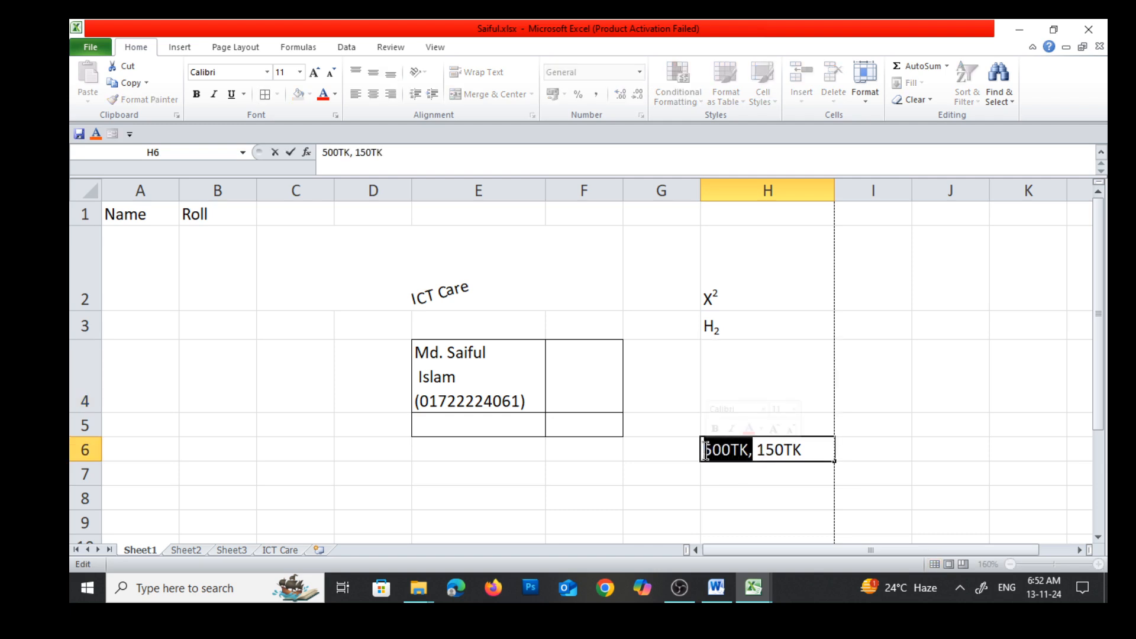
left_click(335, 114)
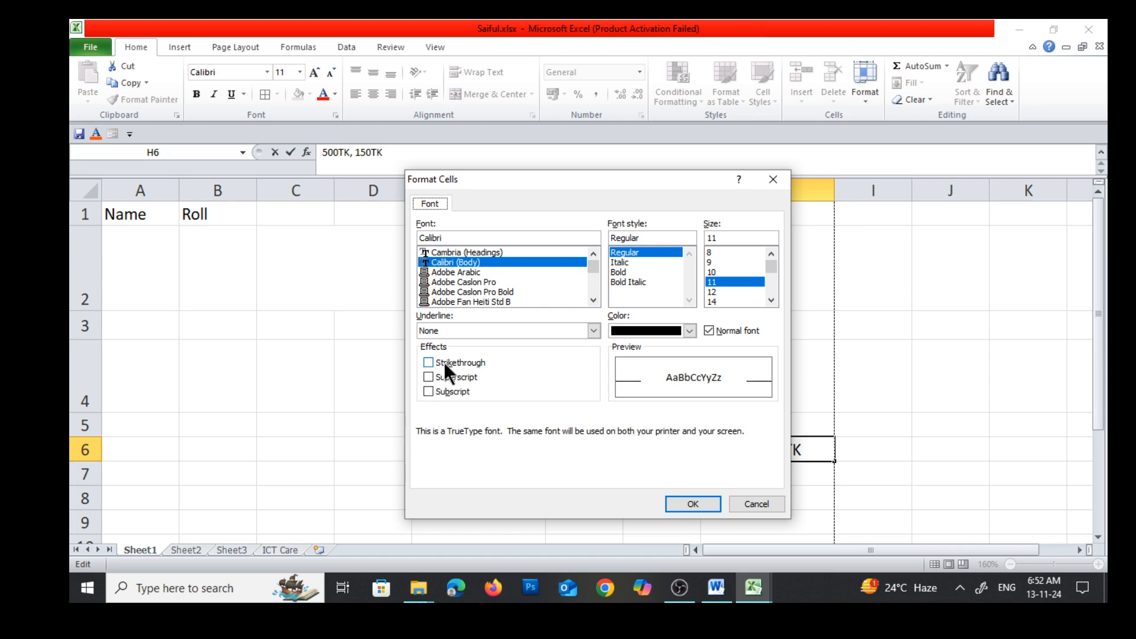
left_click(428, 362)
left_click(693, 504)
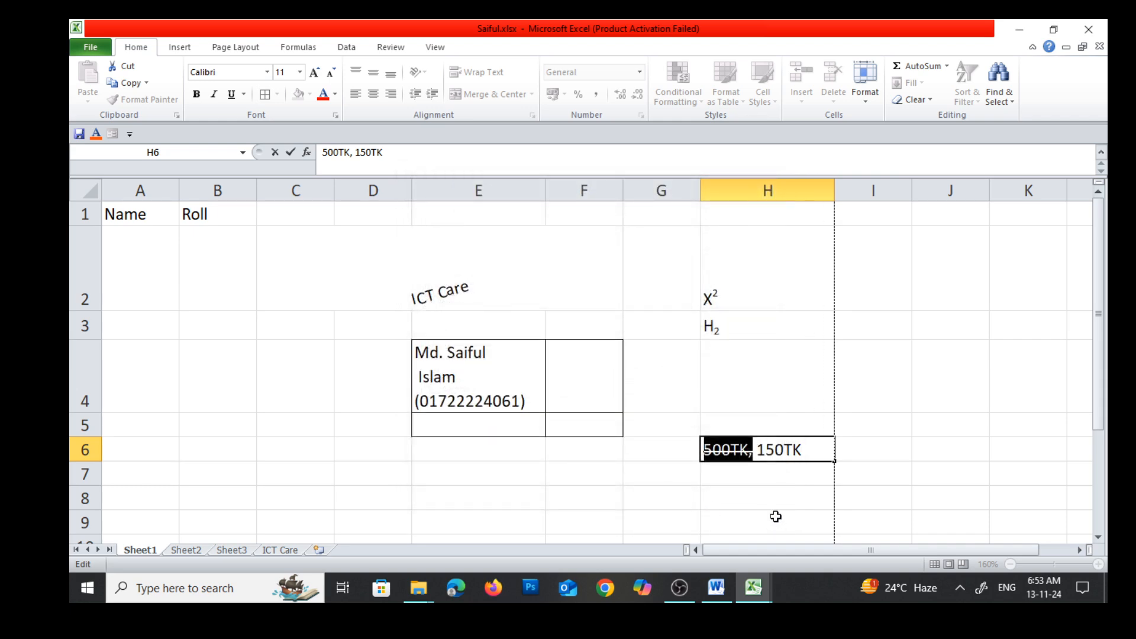
left_click(748, 494)
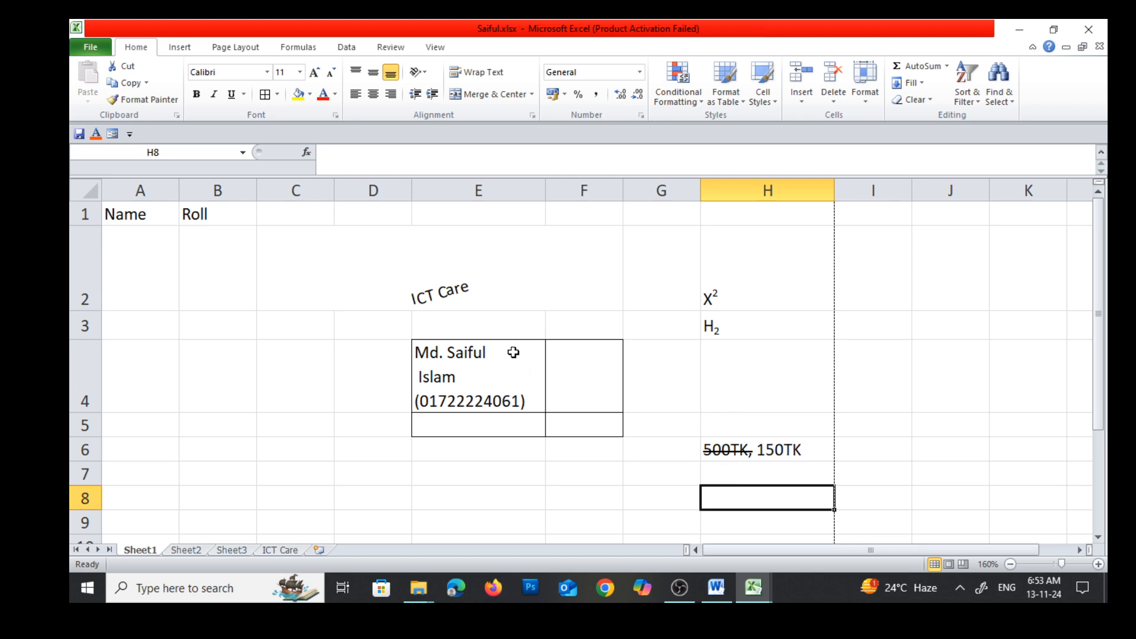
Switch to the Word notes, examine the DD-MM-YYYY date formatting entry, and return to the Excel workbook
left_click(717, 588)
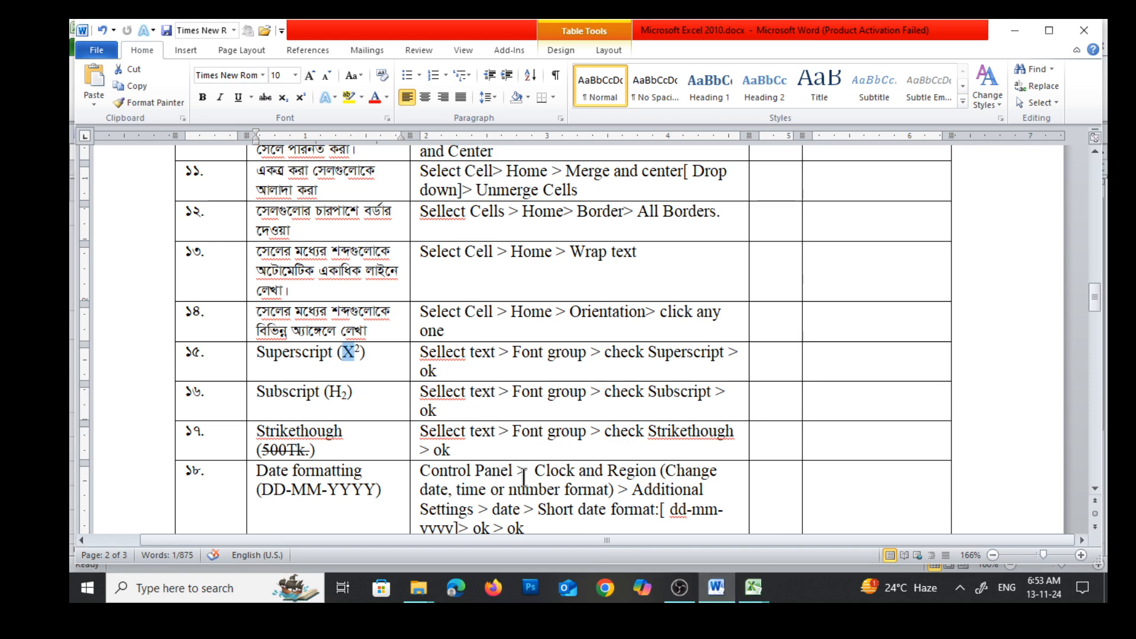
scroll(523, 477, "down", 3)
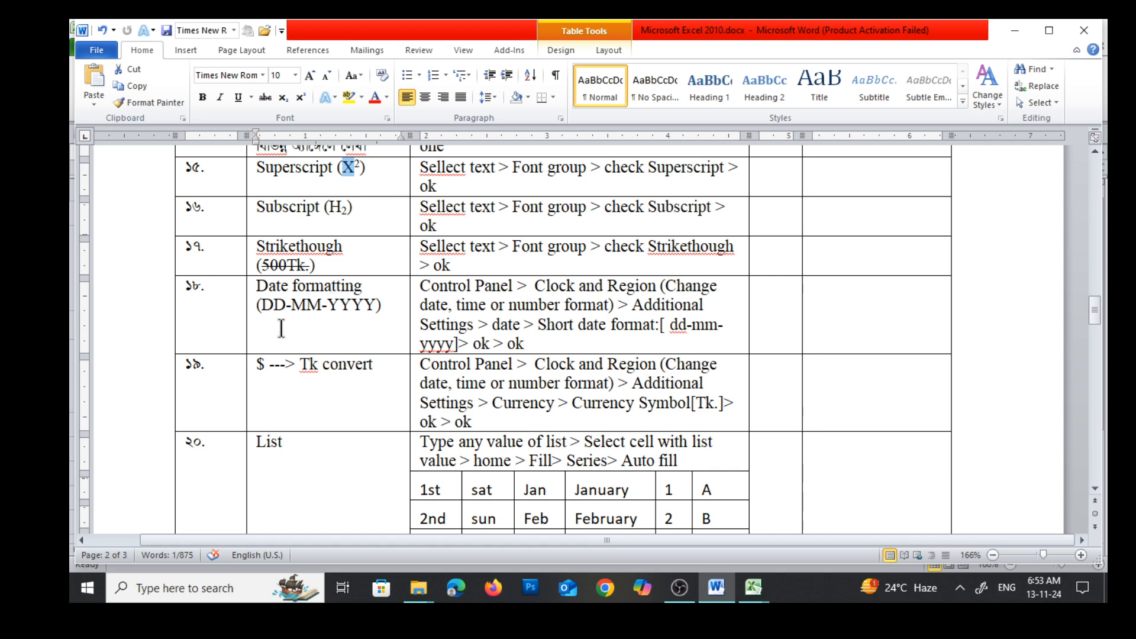
left_click_drag(262, 308, 289, 310)
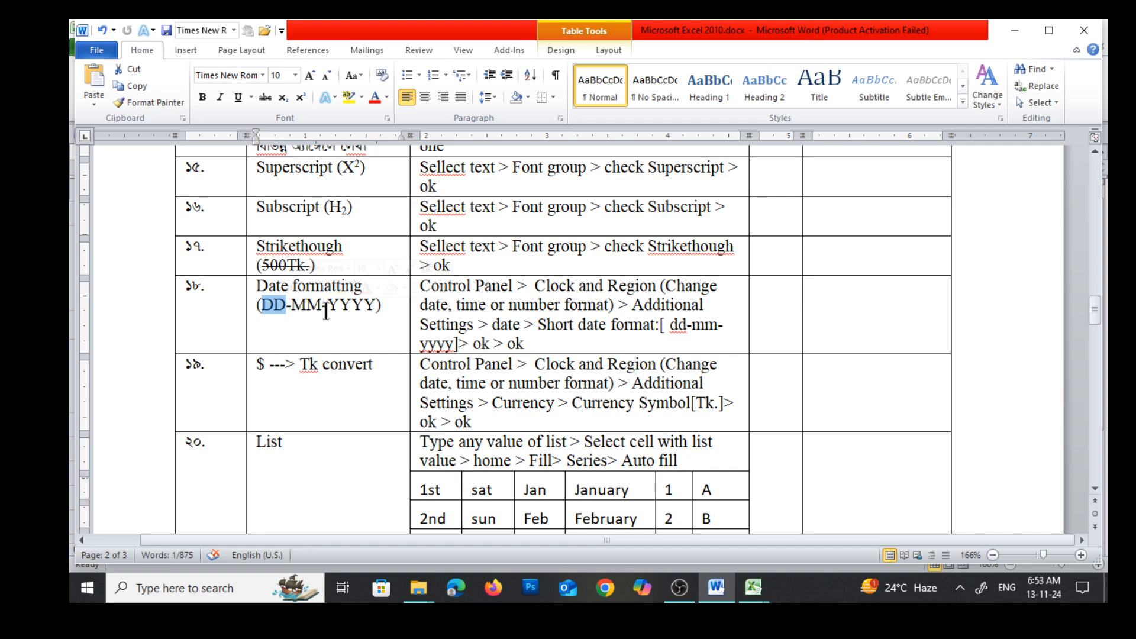
left_click(287, 310)
left_click_drag(257, 305, 381, 312)
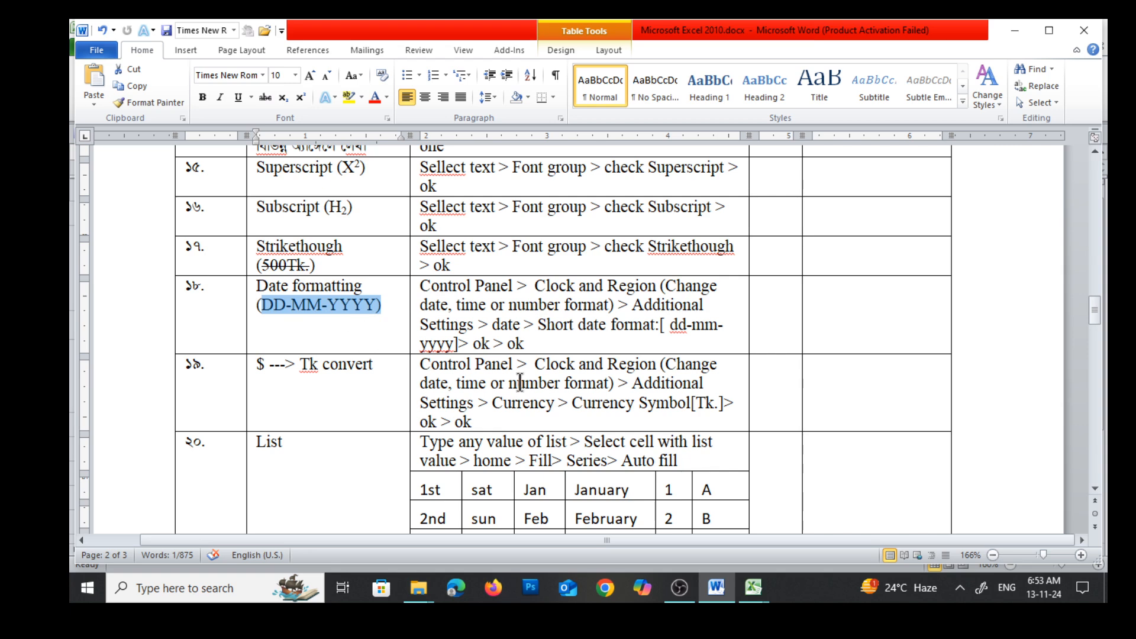
left_click(1014, 29)
Enter the date 12/11/24 in cell E7 of Sheet1 and check how it is displayed
scroll(444, 431, "down", 4)
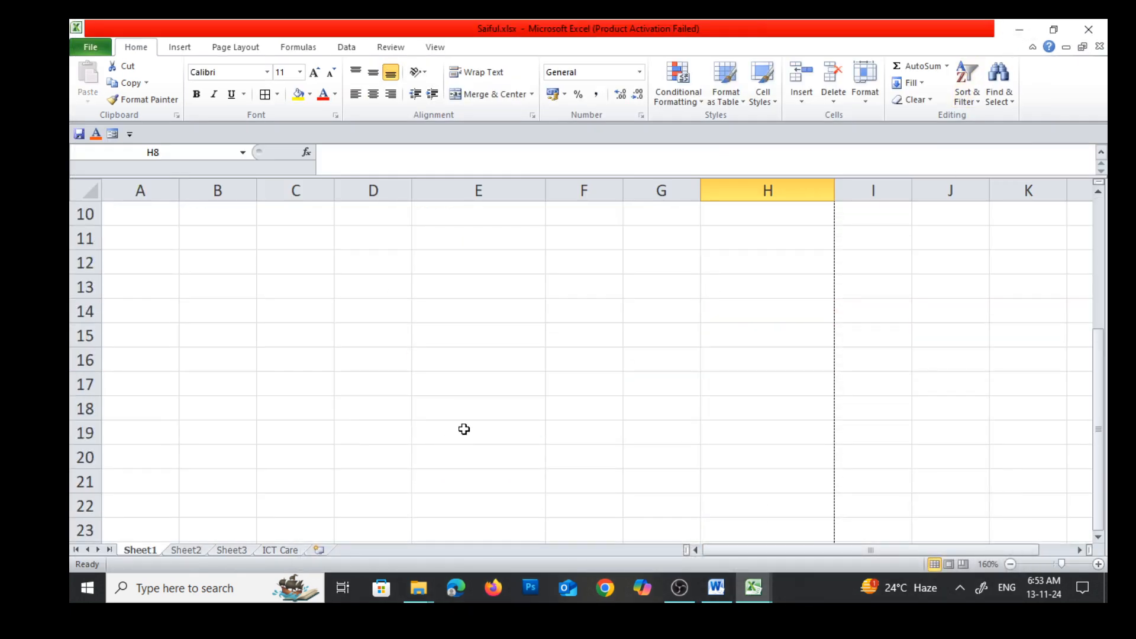
scroll(464, 429, "up", 3)
left_click(438, 326)
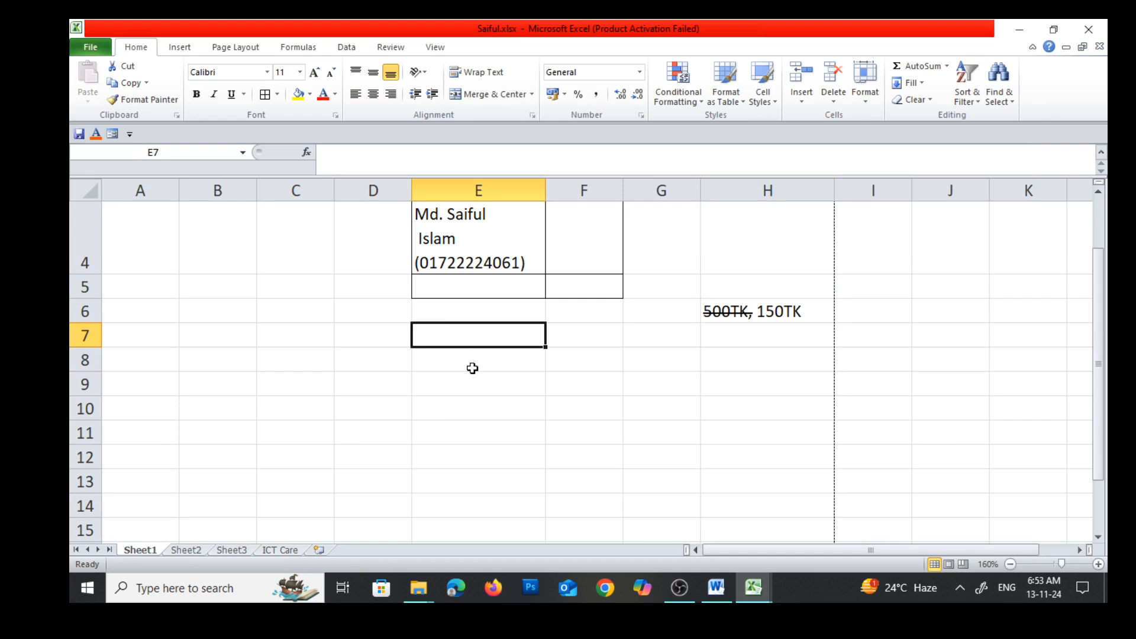
type("12")
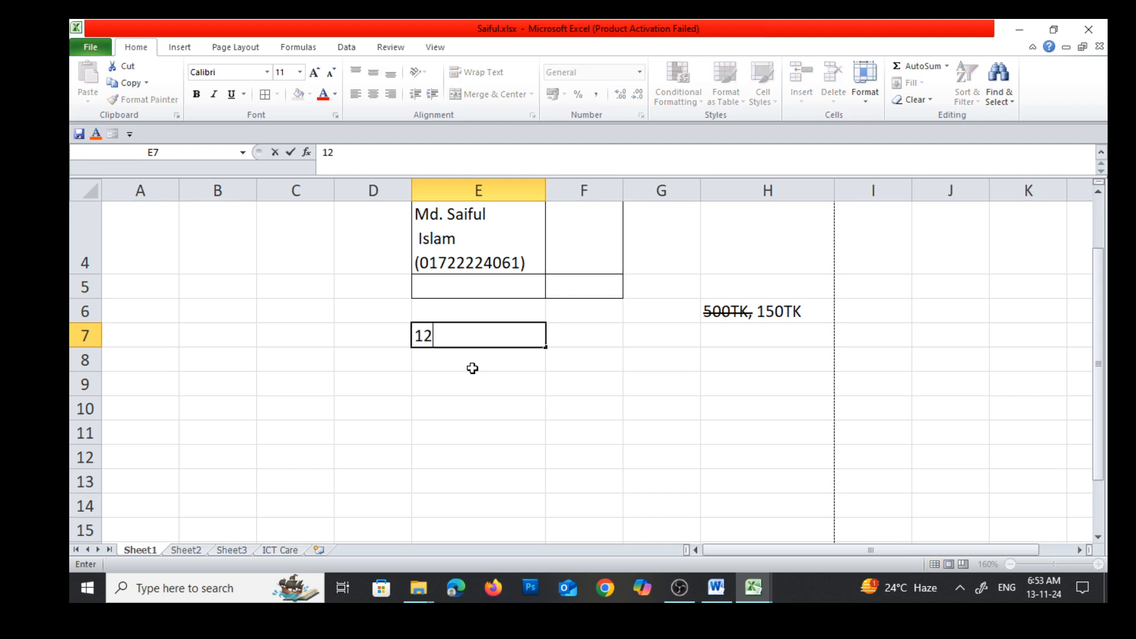
type("/11/24")
key("Return")
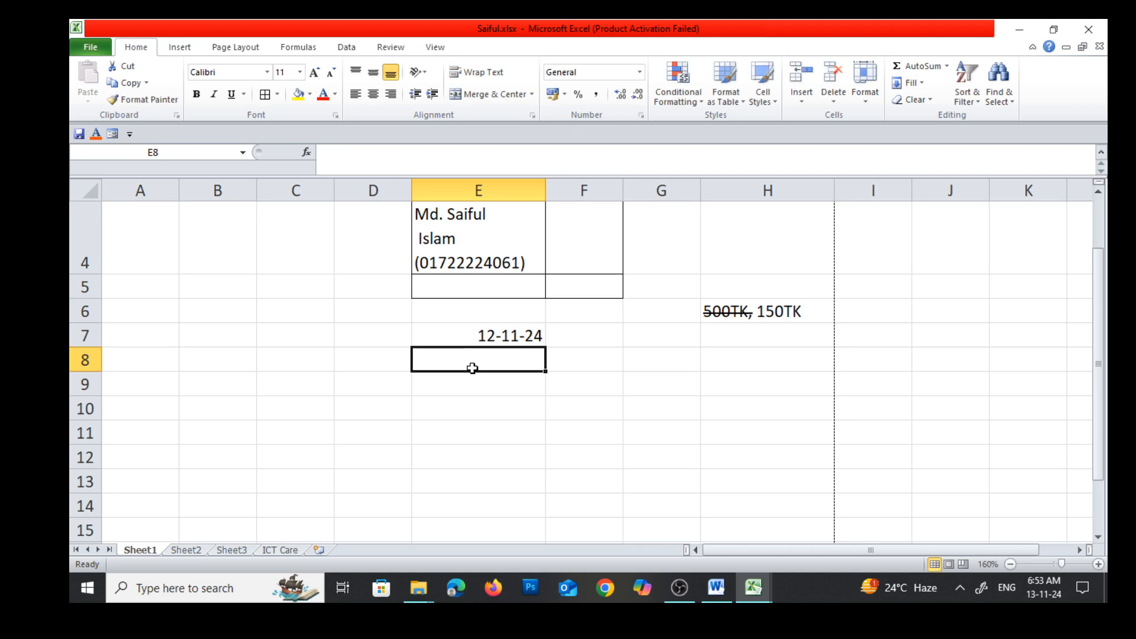
left_click(525, 337)
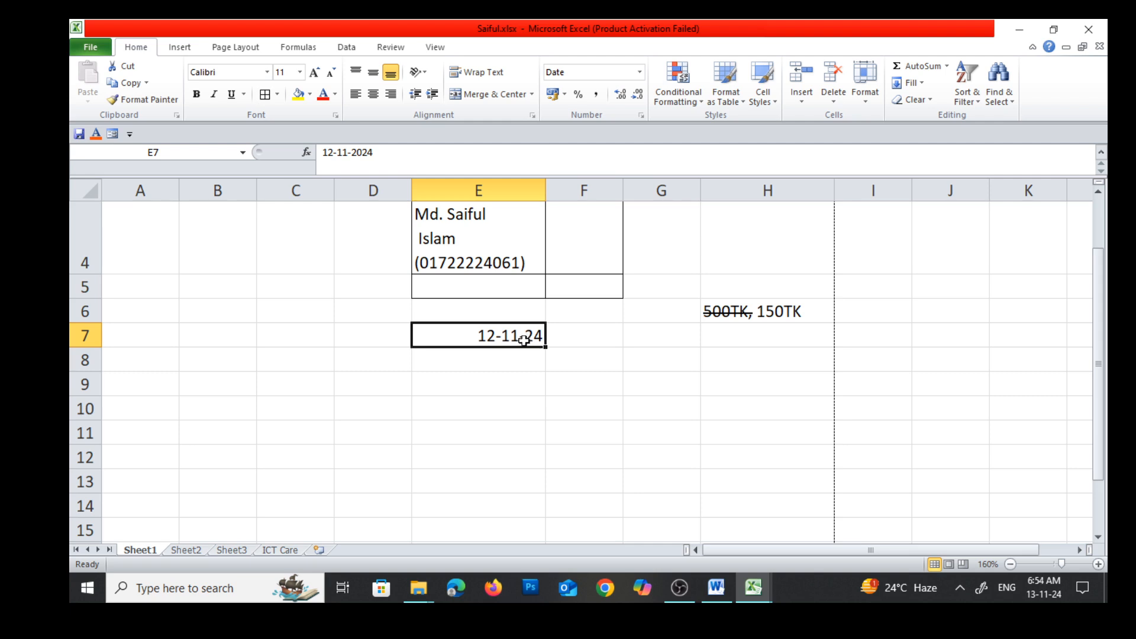
left_click(504, 385)
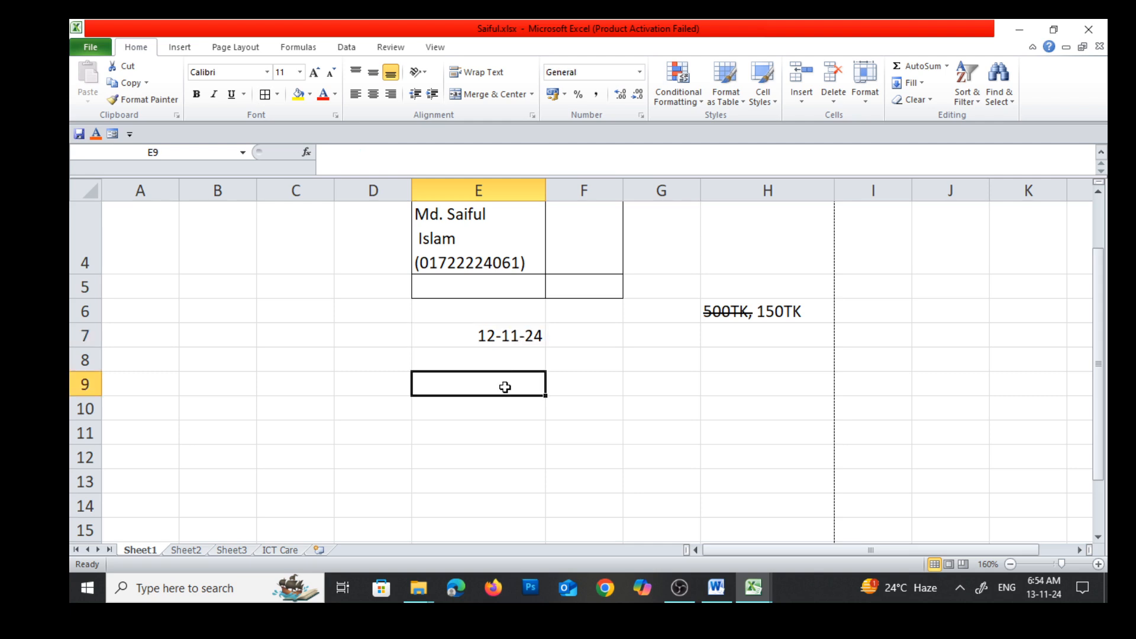
Replace the date in cell E7 with 13/11/24 and reselect the cell
left_click(510, 335)
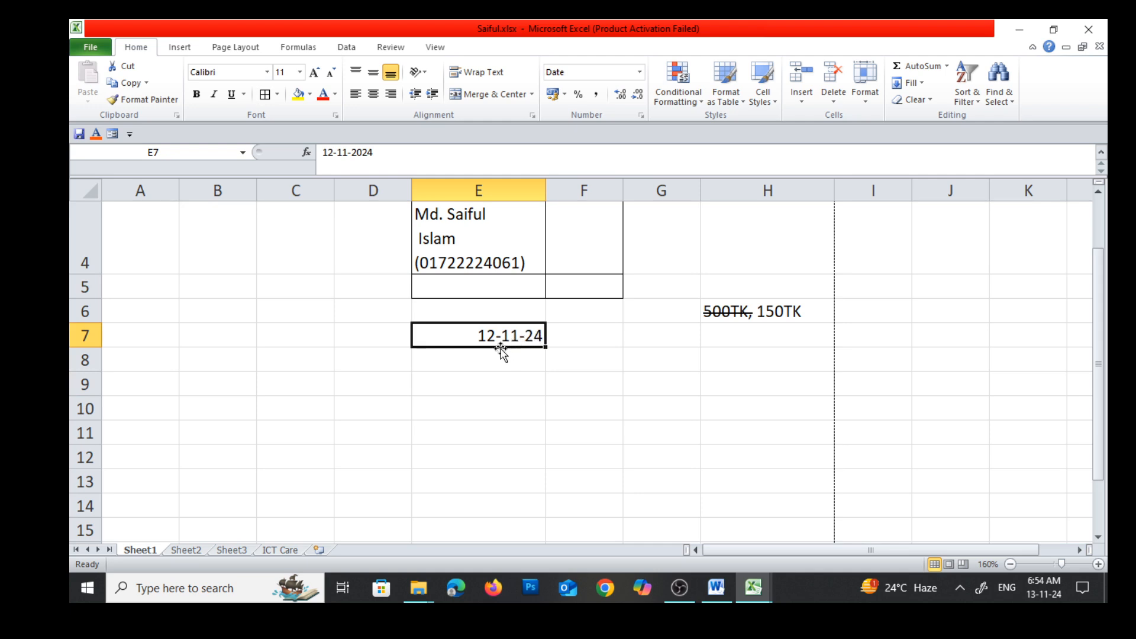
type("1")
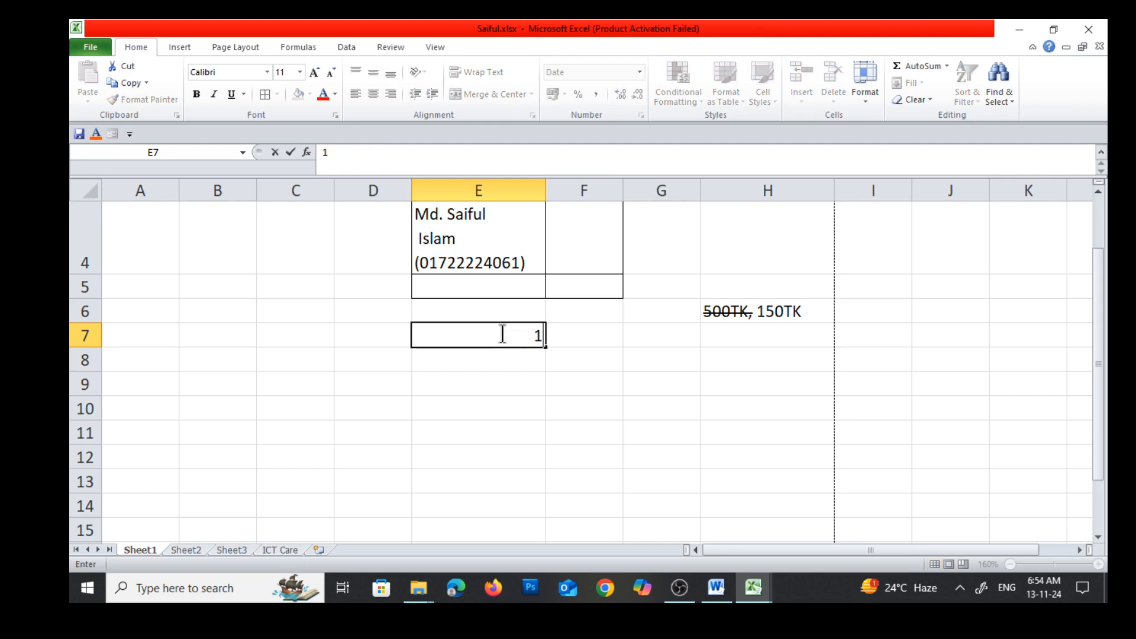
type("3/11/24")
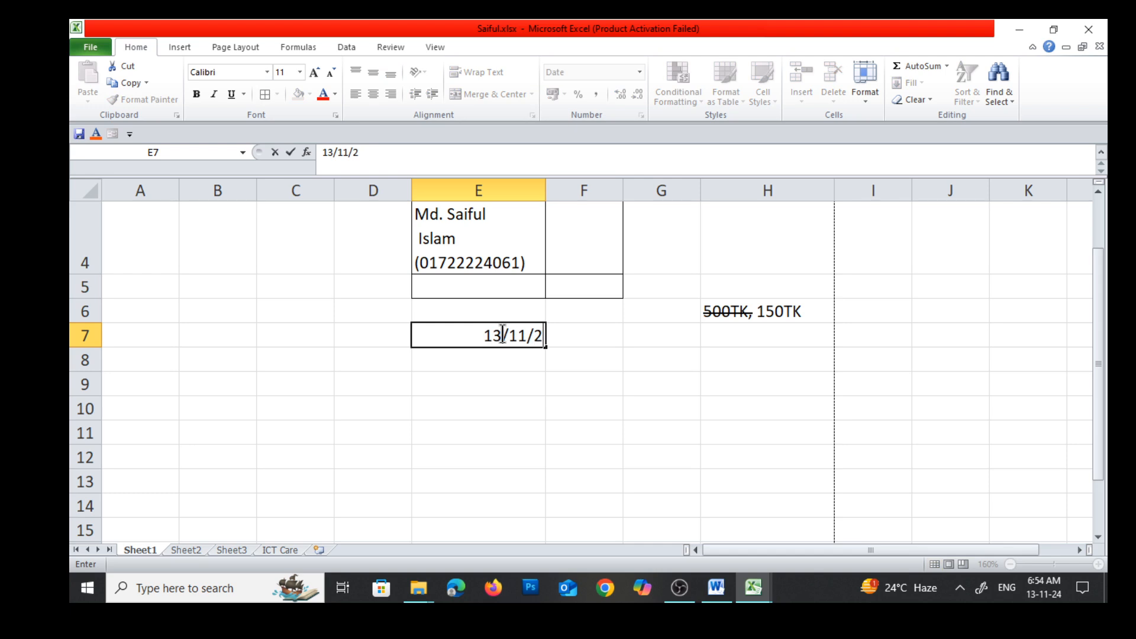
key("Return")
left_click(516, 337)
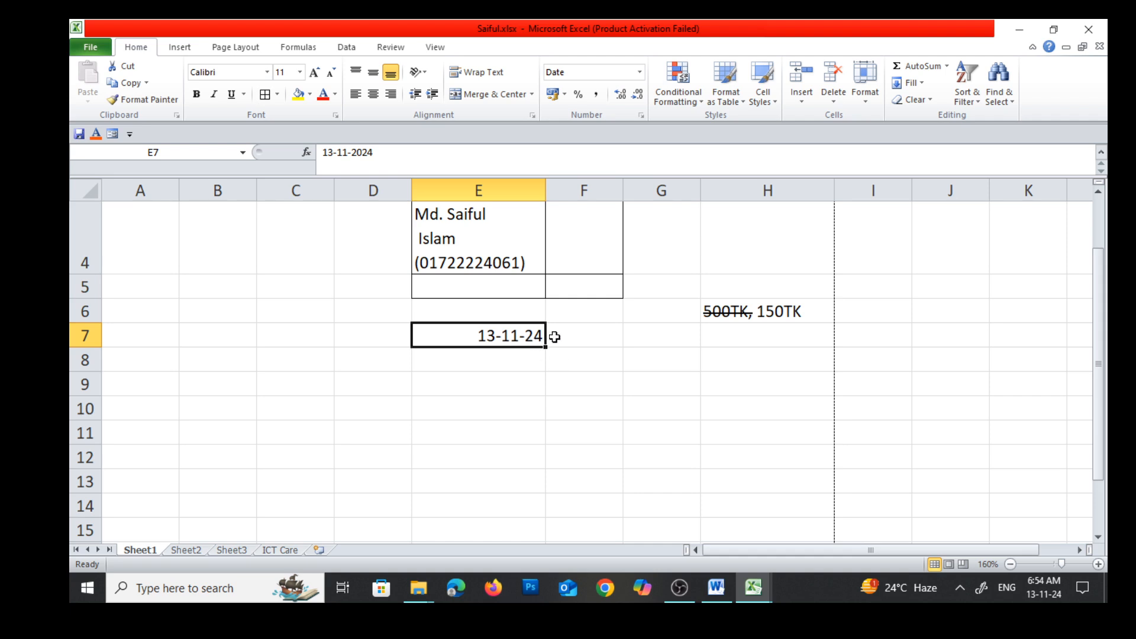
Switch to the Word notes and colour the instructions of the $ ---> Tk convert entry red
left_click(548, 368)
left_click(526, 339)
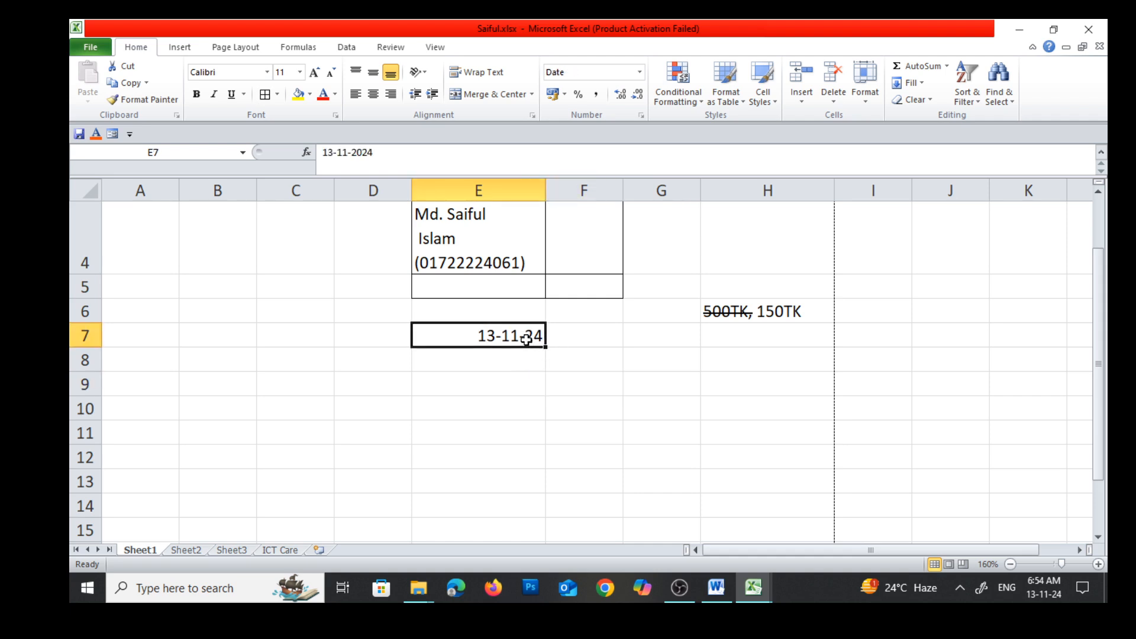
left_click(717, 588)
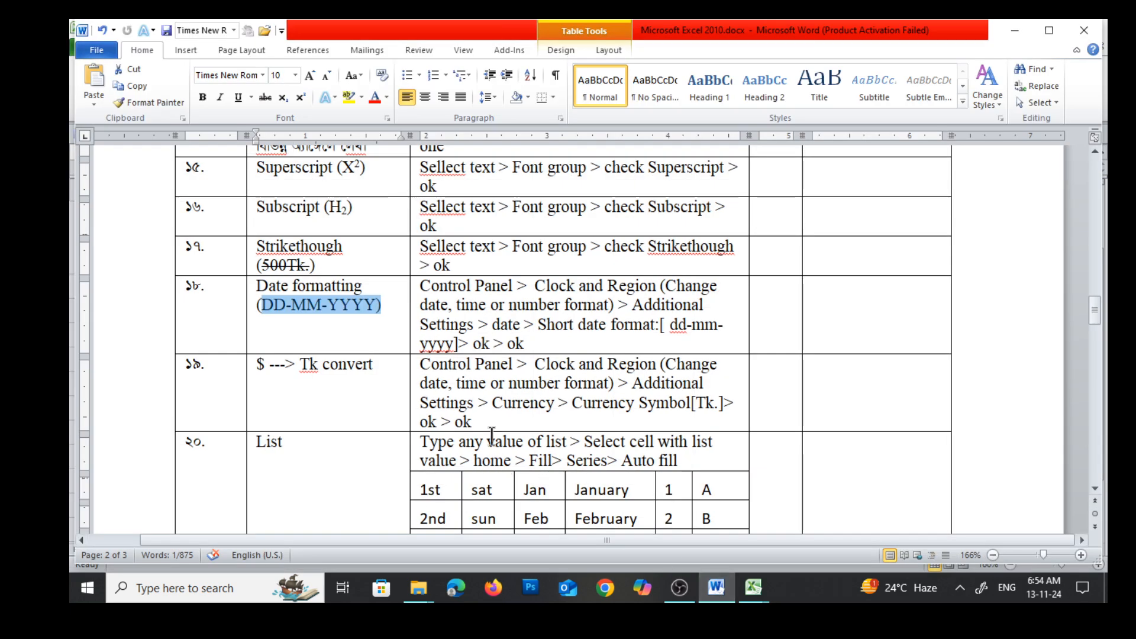
scroll(498, 408, "down", 1)
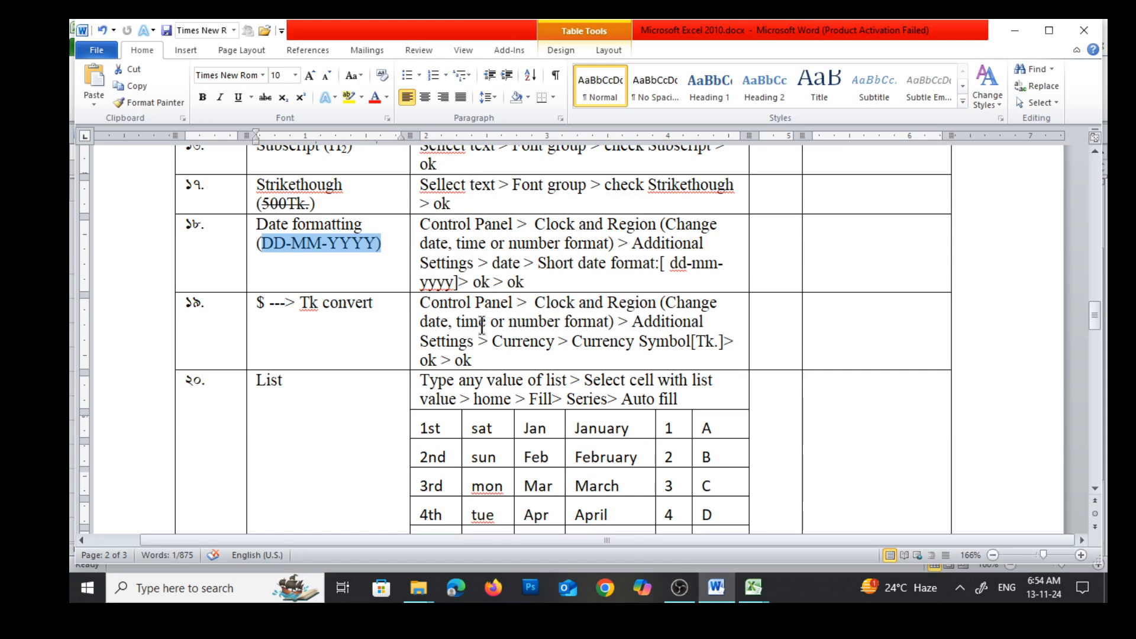
left_click_drag(421, 303, 476, 359)
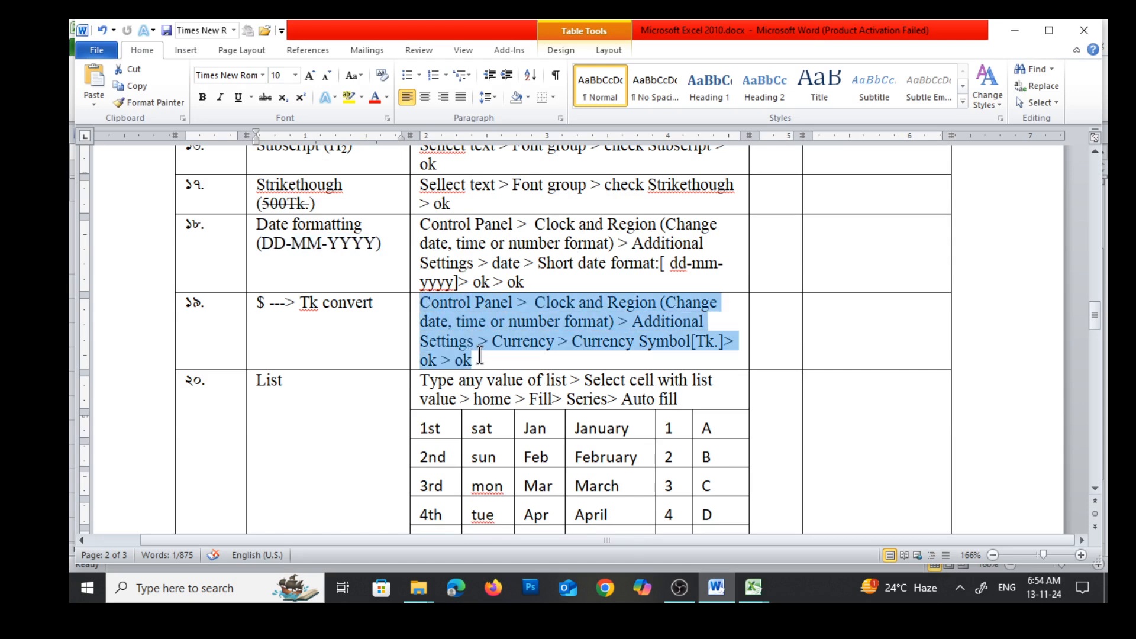
left_click(375, 98)
left_click(613, 379)
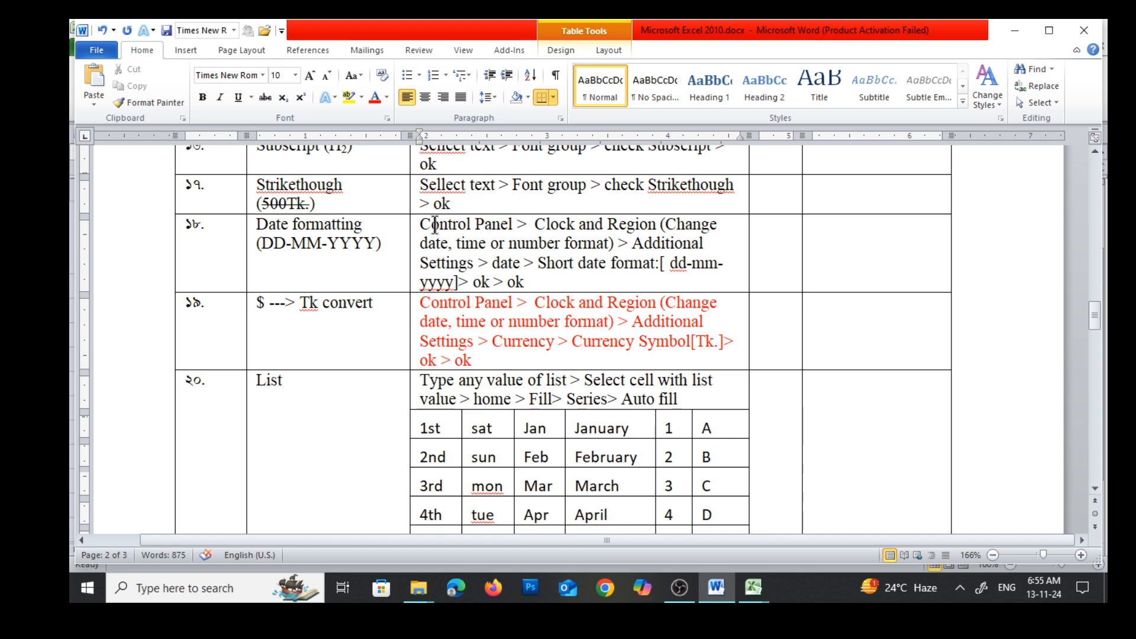
Colour the instructions of the Date formatting (DD-MM-YYYY) entry red
left_click_drag(420, 224, 532, 283)
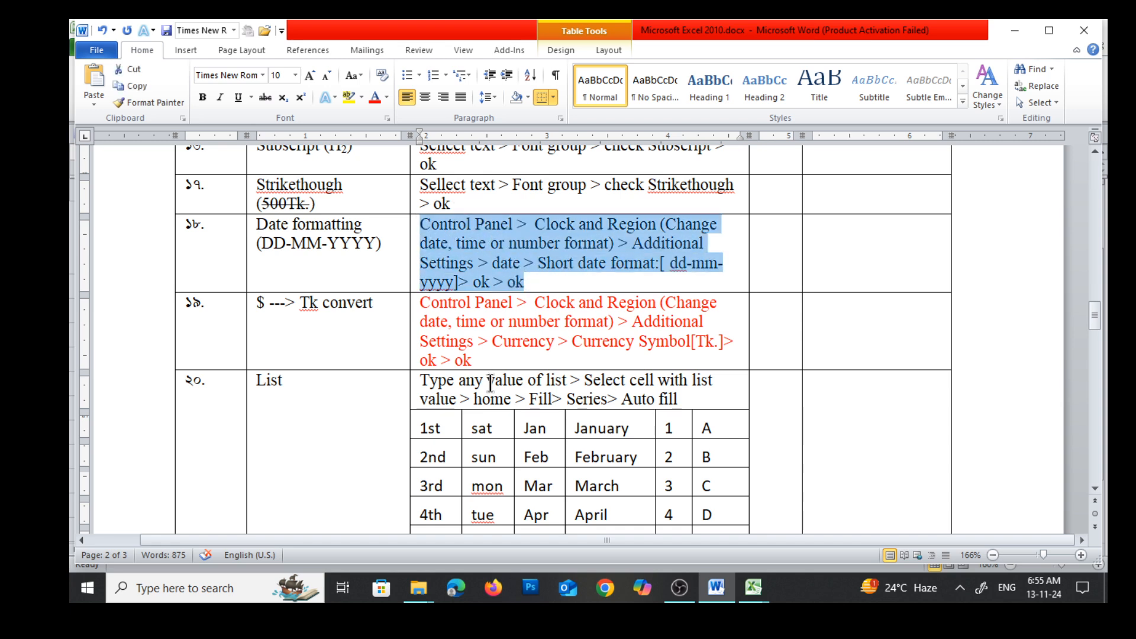
left_click(374, 97)
left_click(580, 326)
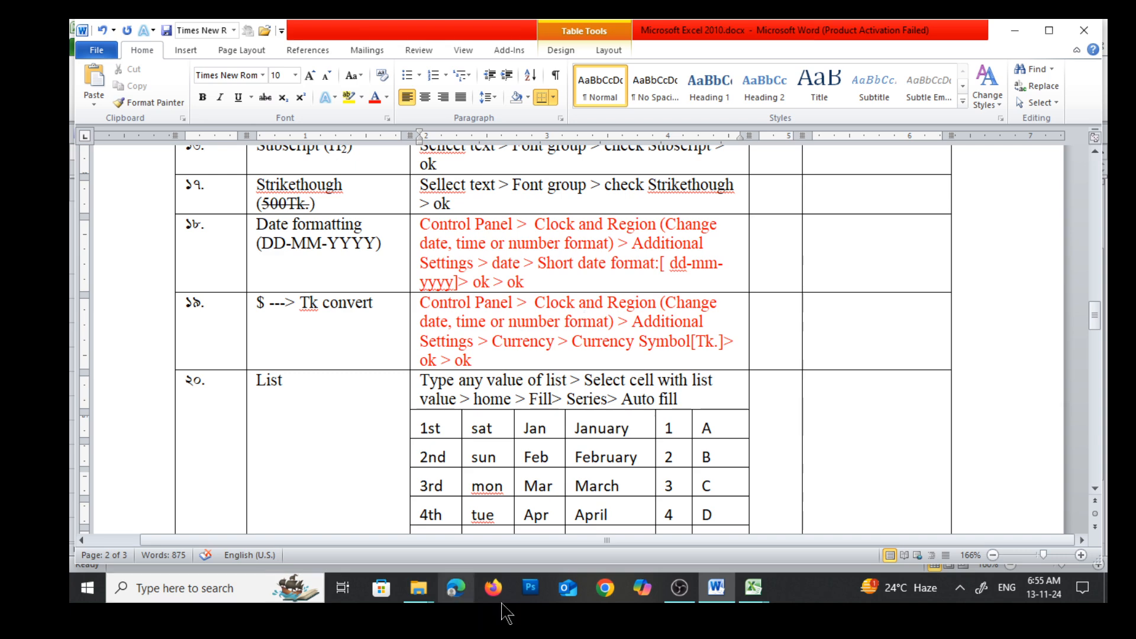
Return to the Excel workbook, then open the Windows Control Panel and show its items by Category
mouse_move(756, 589)
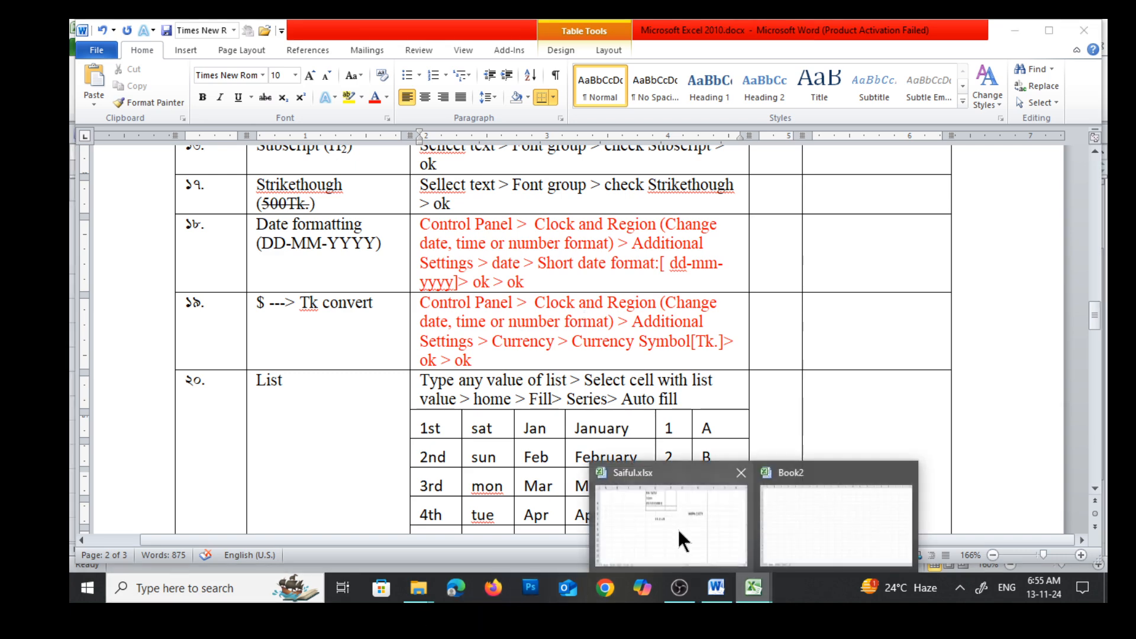
left_click(684, 535)
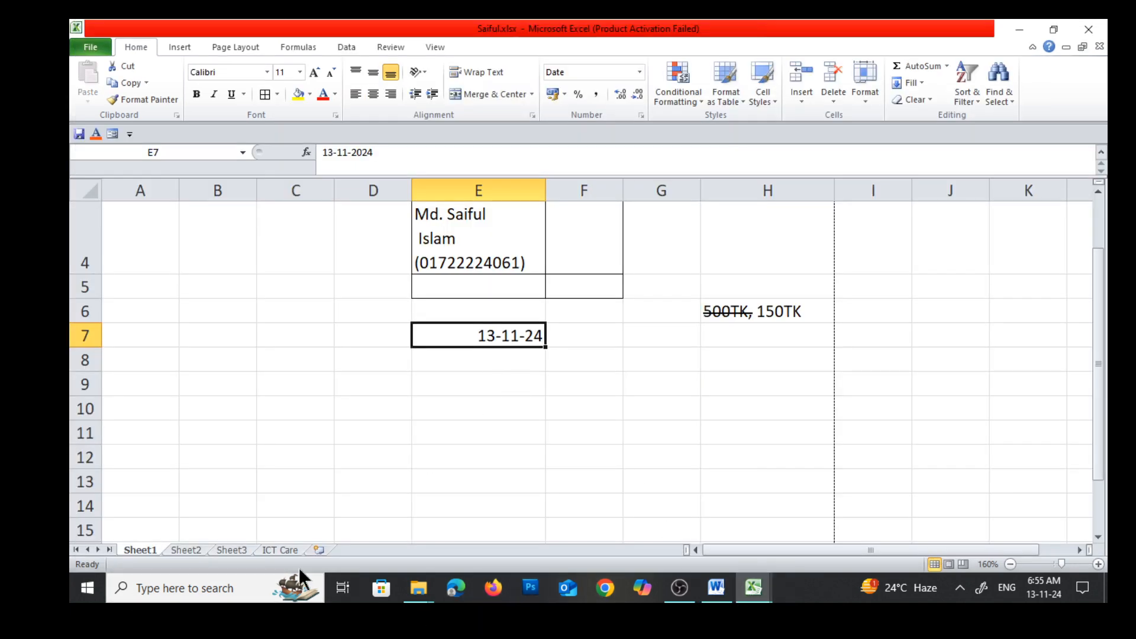
left_click(144, 589)
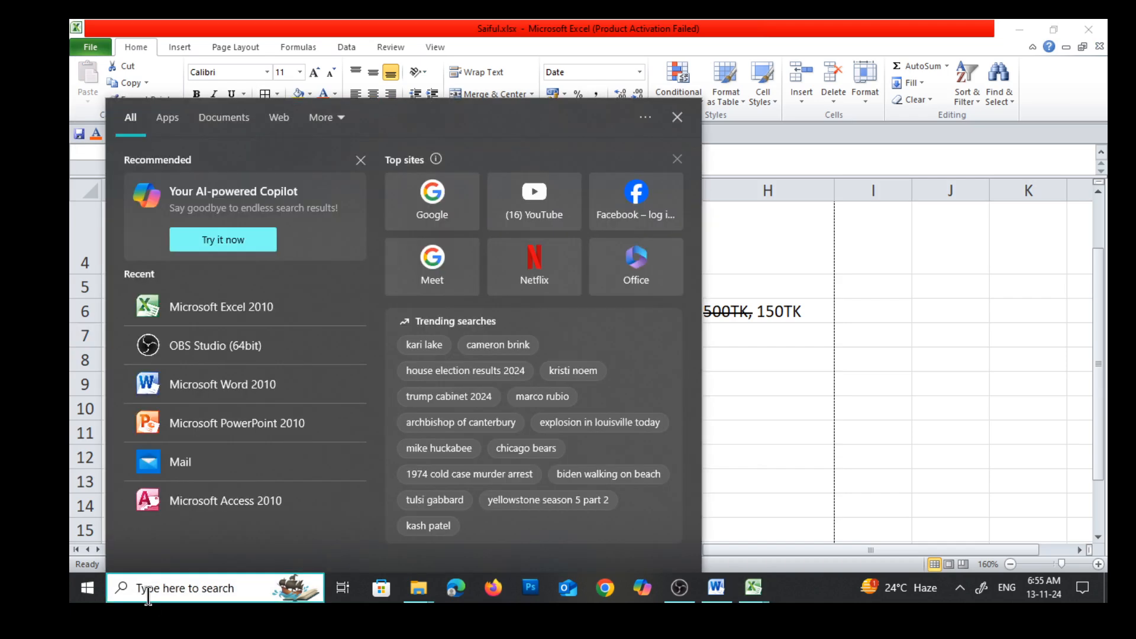
type("contr")
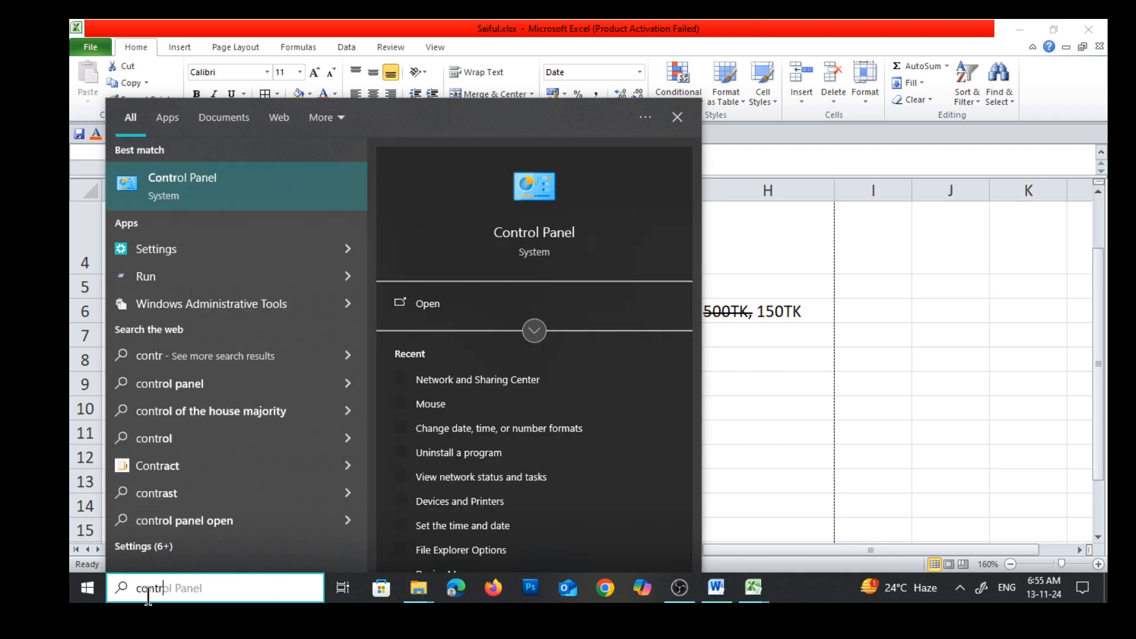
left_click(155, 178)
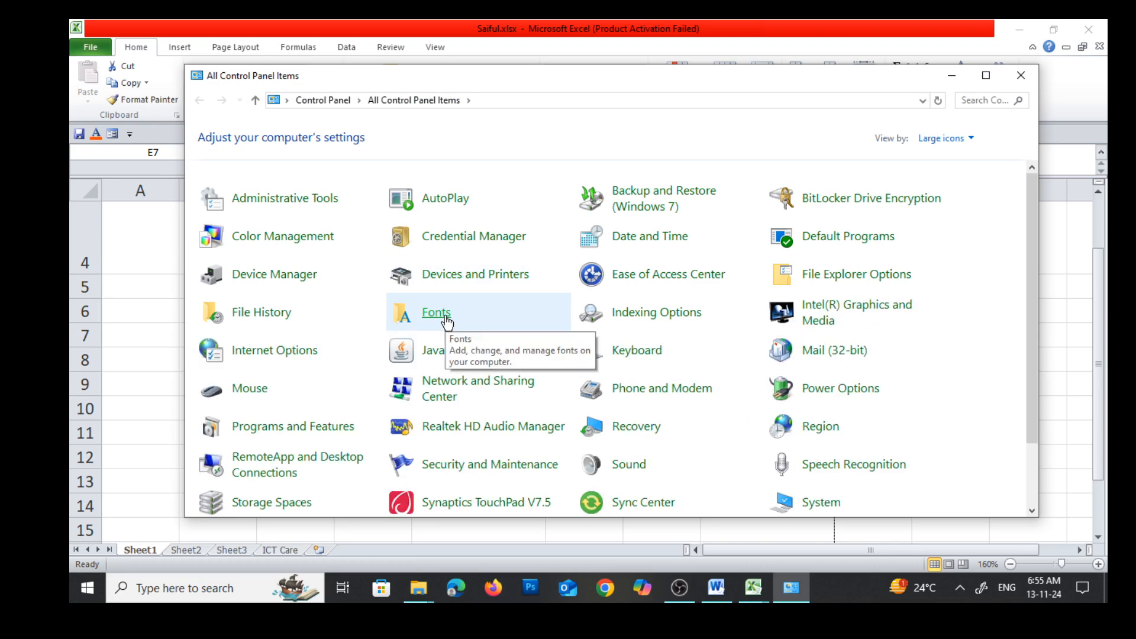
left_click_drag(675, 79, 654, 66)
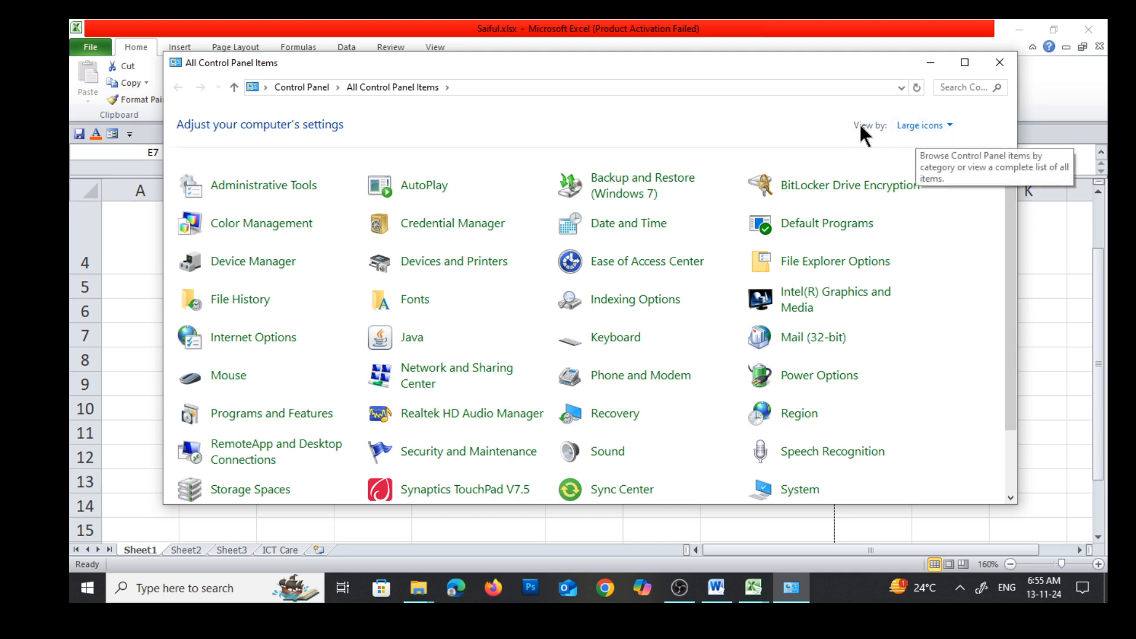
left_click(921, 127)
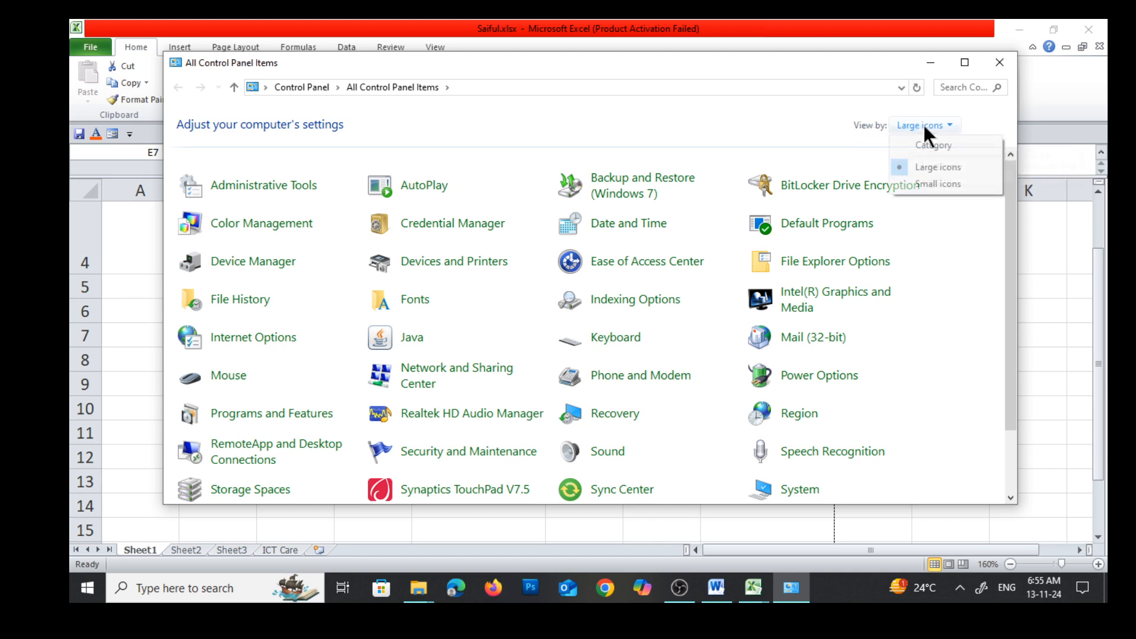
left_click(927, 147)
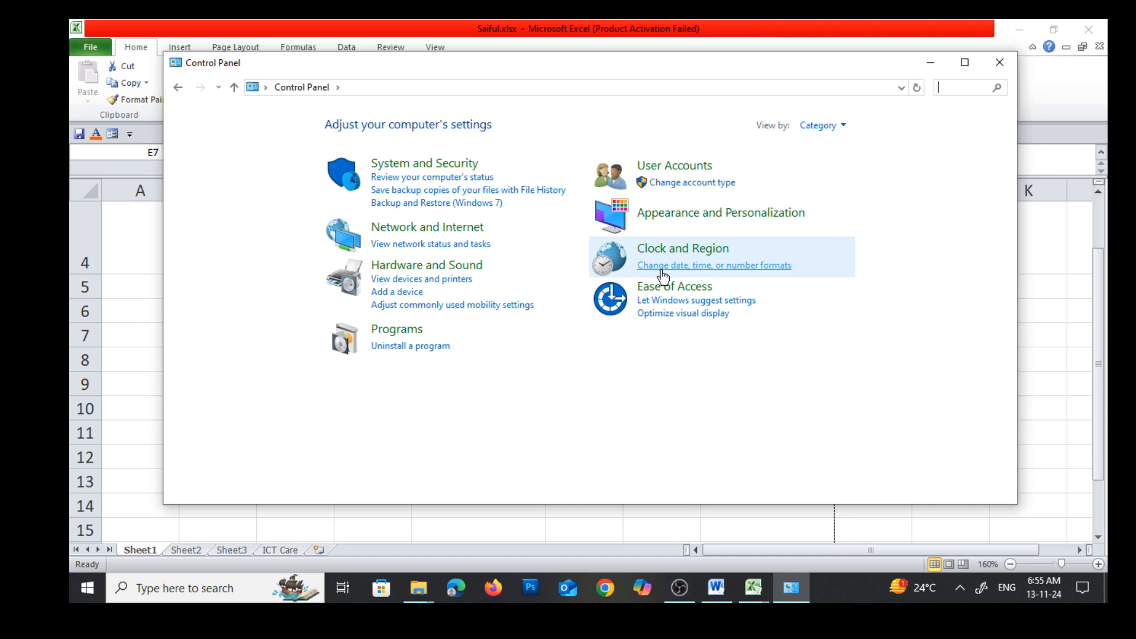
Open the Region date, time and number formats and go to the date options of the additional settings
left_click(755, 276)
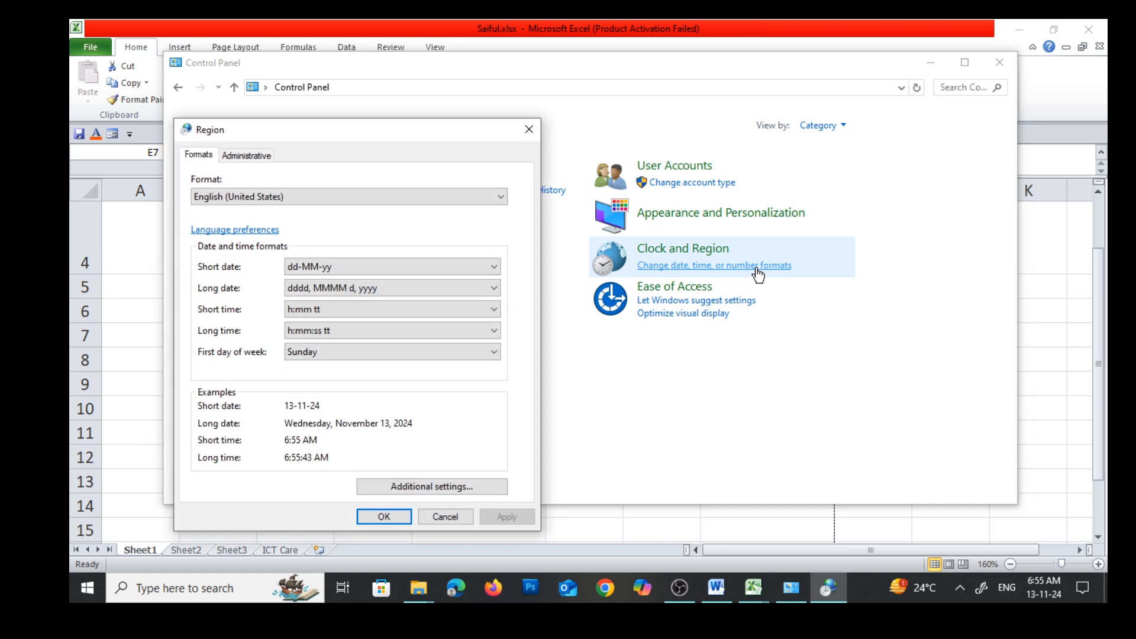
left_click_drag(395, 126, 427, 78)
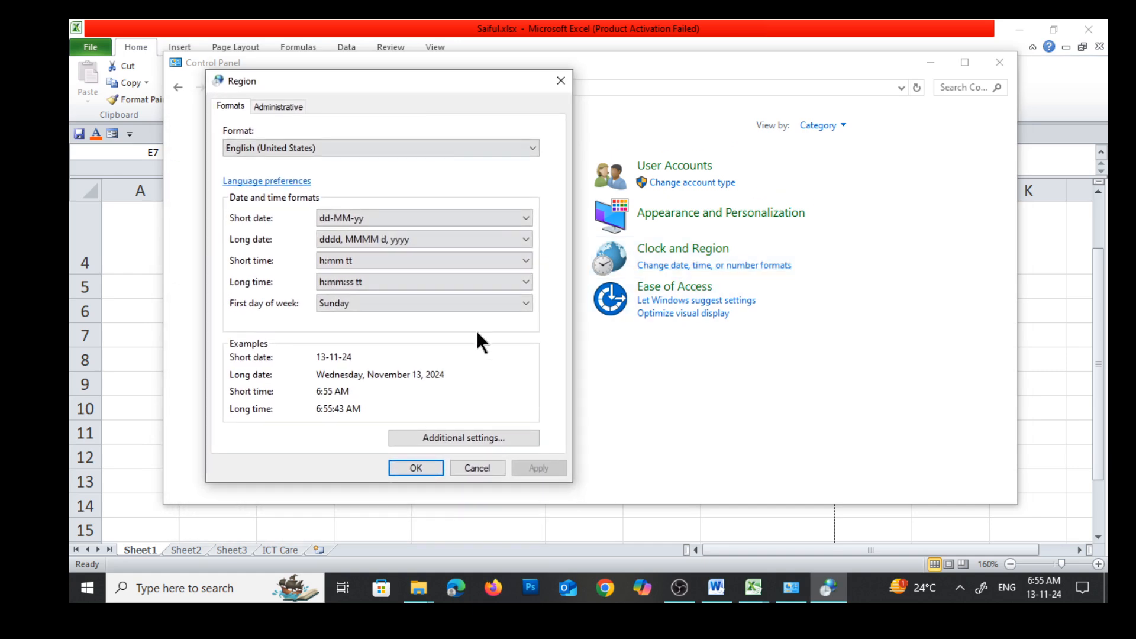
left_click(446, 436)
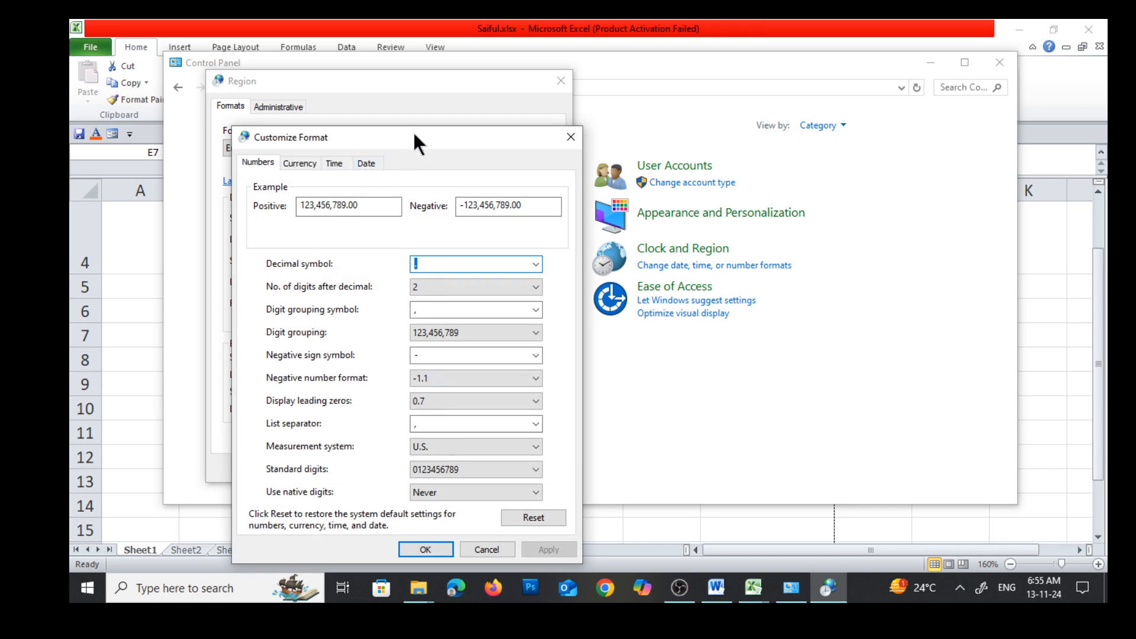
left_click_drag(413, 136, 442, 100)
left_click(393, 126)
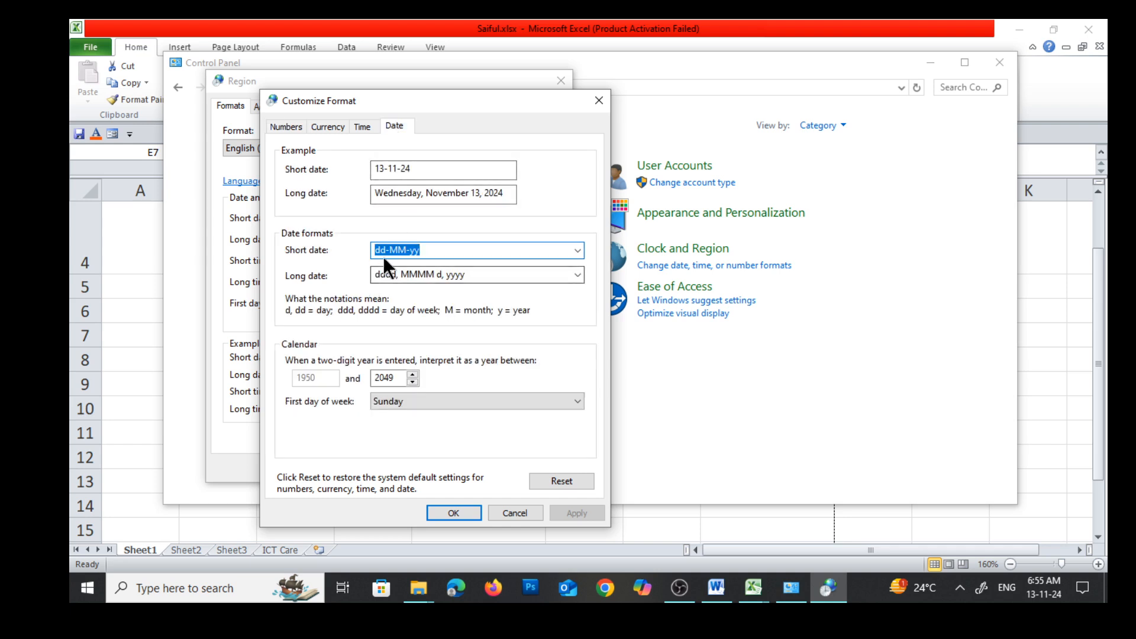
Set the short date format to dd-mm-yyyy, apply it, and close the Region settings and Control Panel
left_click(424, 250)
left_click_drag(421, 250, 349, 243)
type("dd")
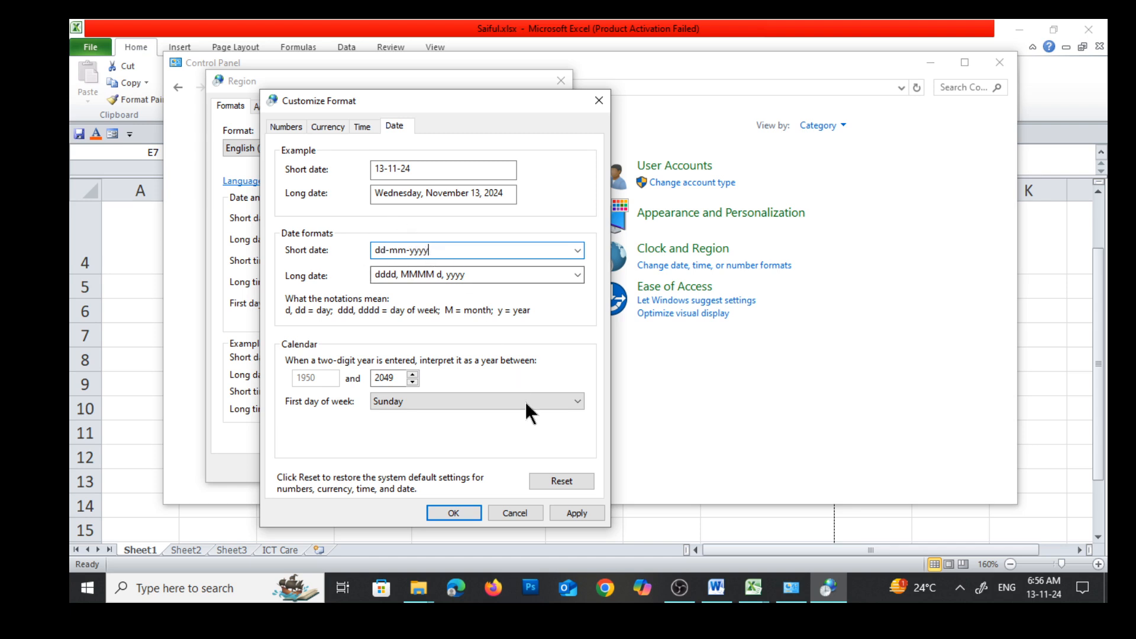
left_click(576, 513)
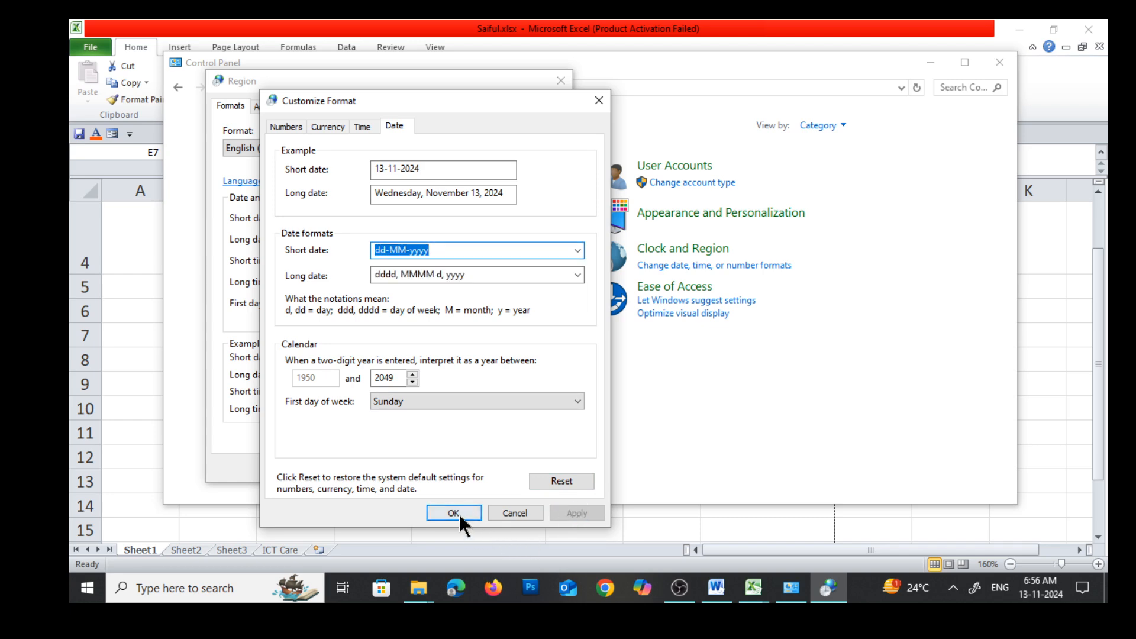
left_click(458, 512)
left_click(531, 467)
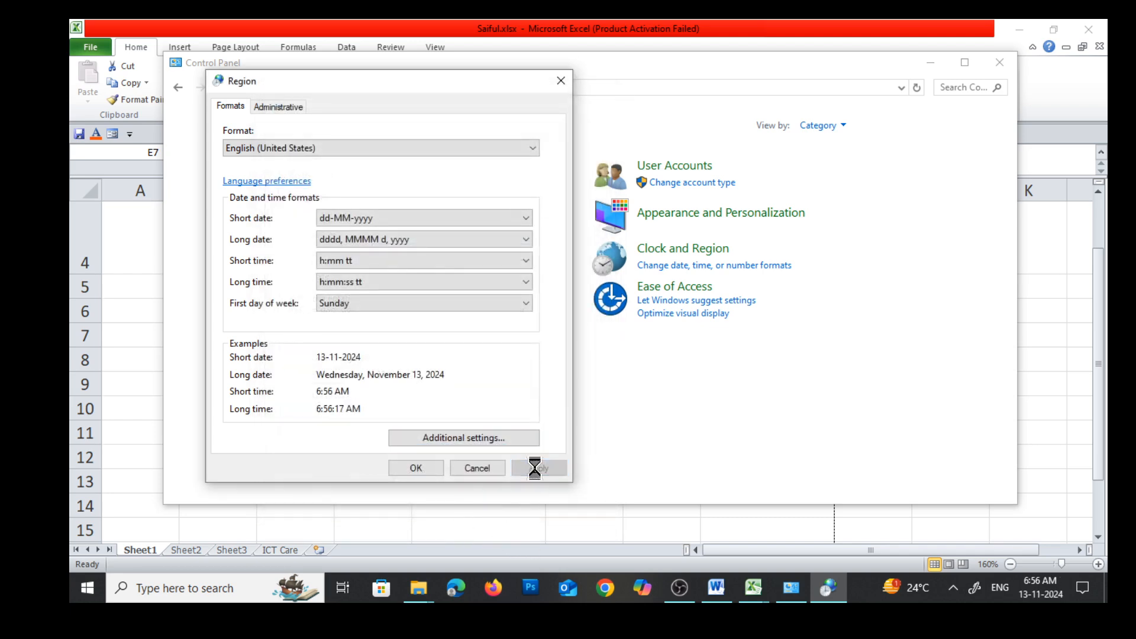
left_click(420, 467)
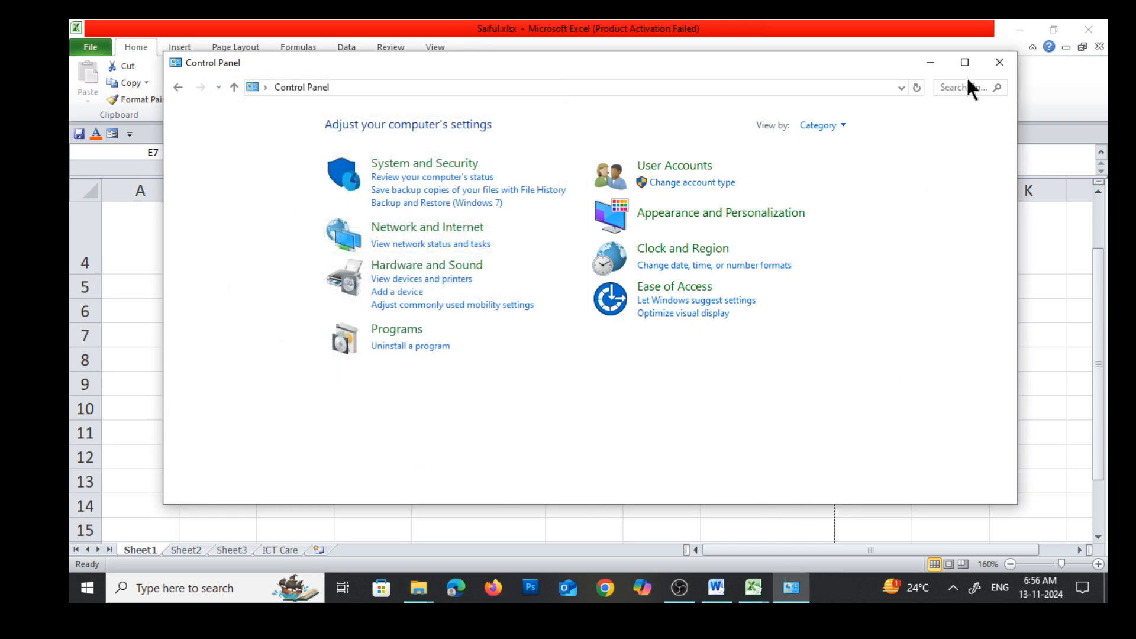
left_click(999, 63)
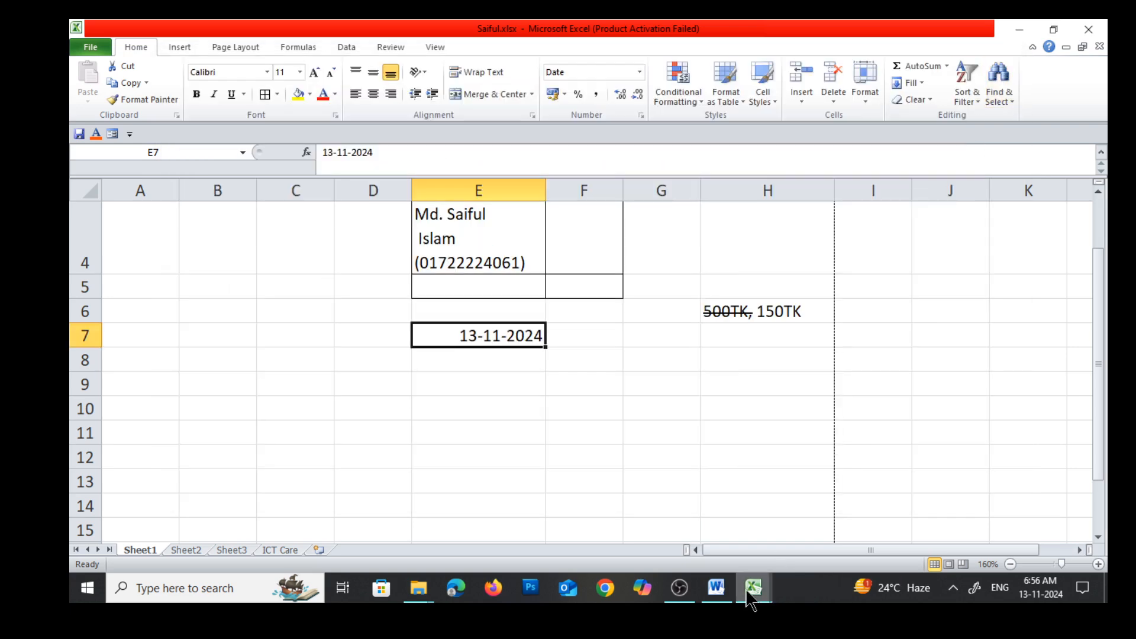
Enter the date 15/11/24 in cell E8 of Sheet1
left_click(502, 357)
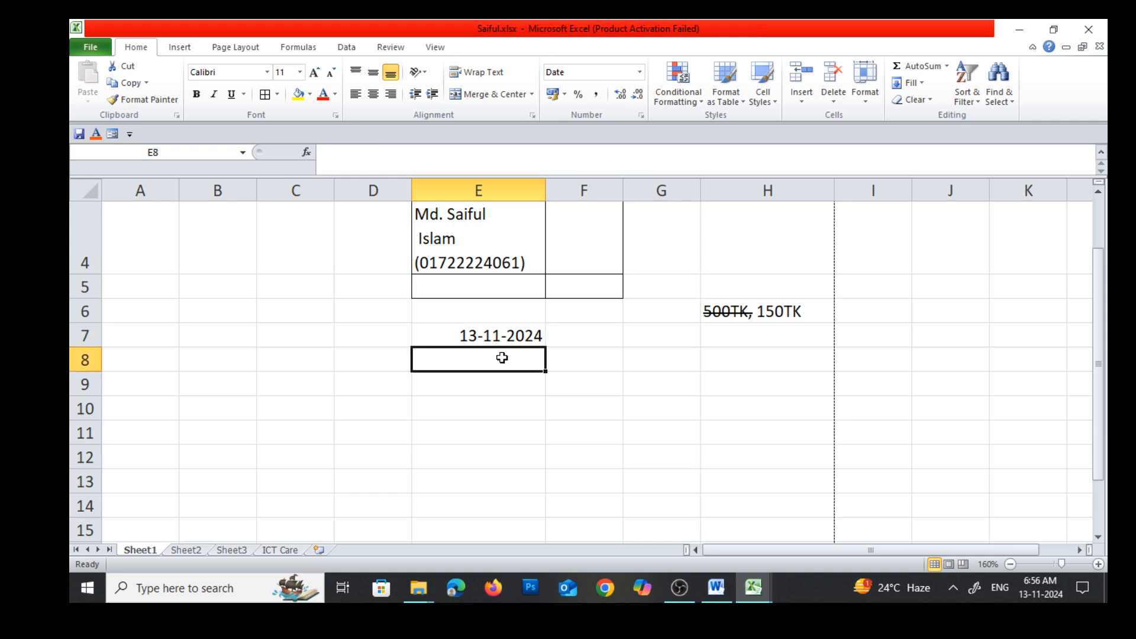
type("15/")
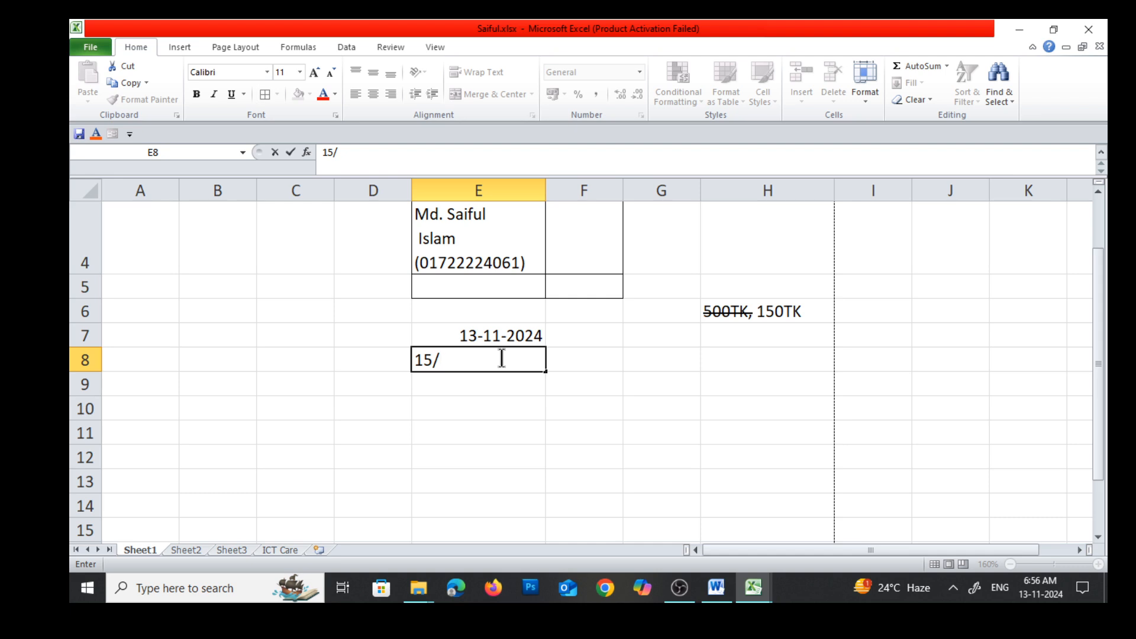
type("11/24")
key("Return")
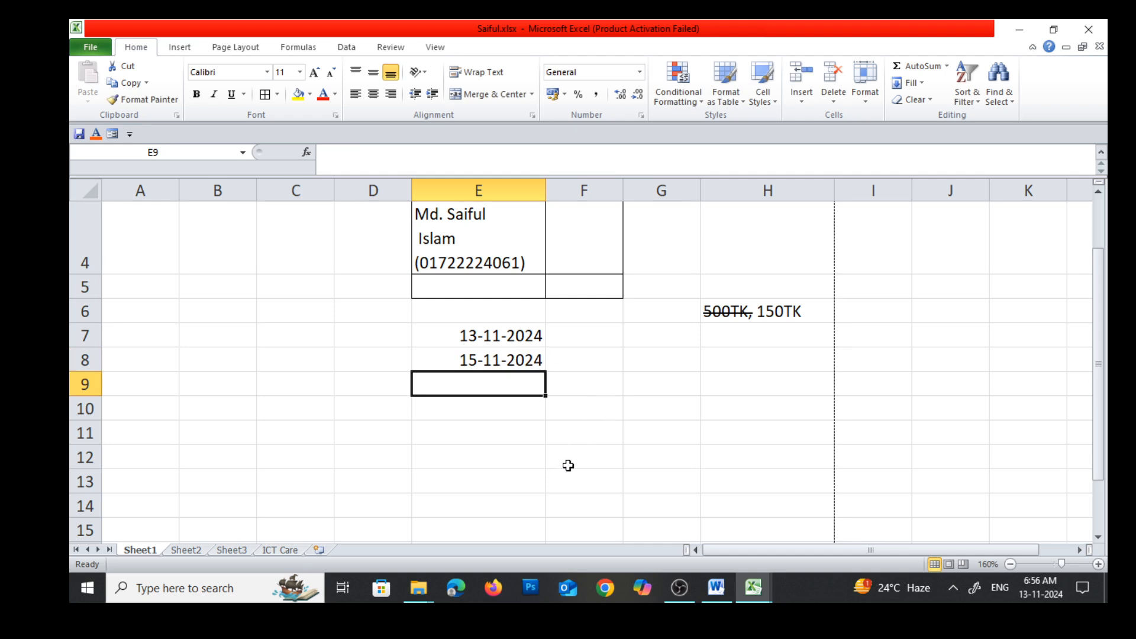
Switch to the Word notes, examine the $ ---> Tk convert and List entries, and return to Sheet1 of the Excel workbook
left_click(716, 588)
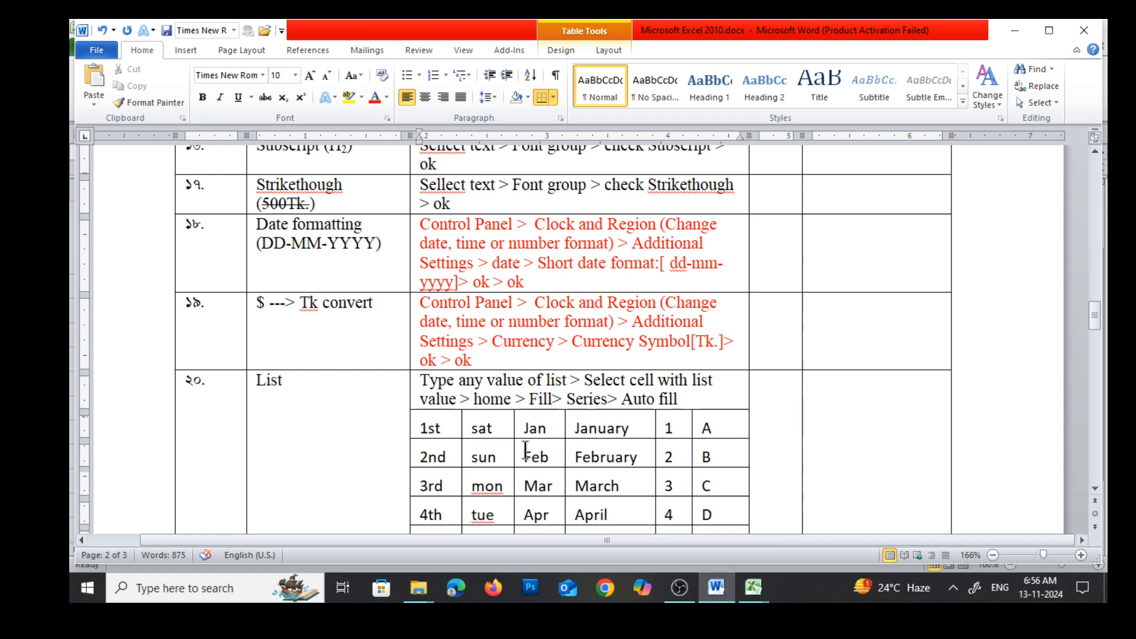
scroll(475, 424, "down", 2)
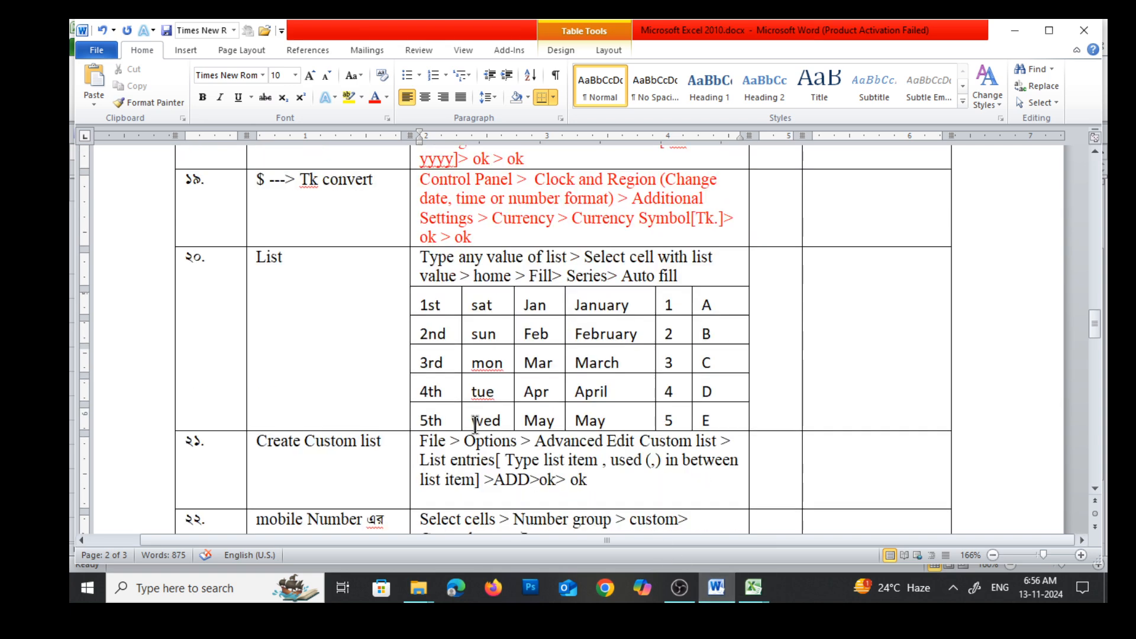
scroll(475, 424, "up", 3)
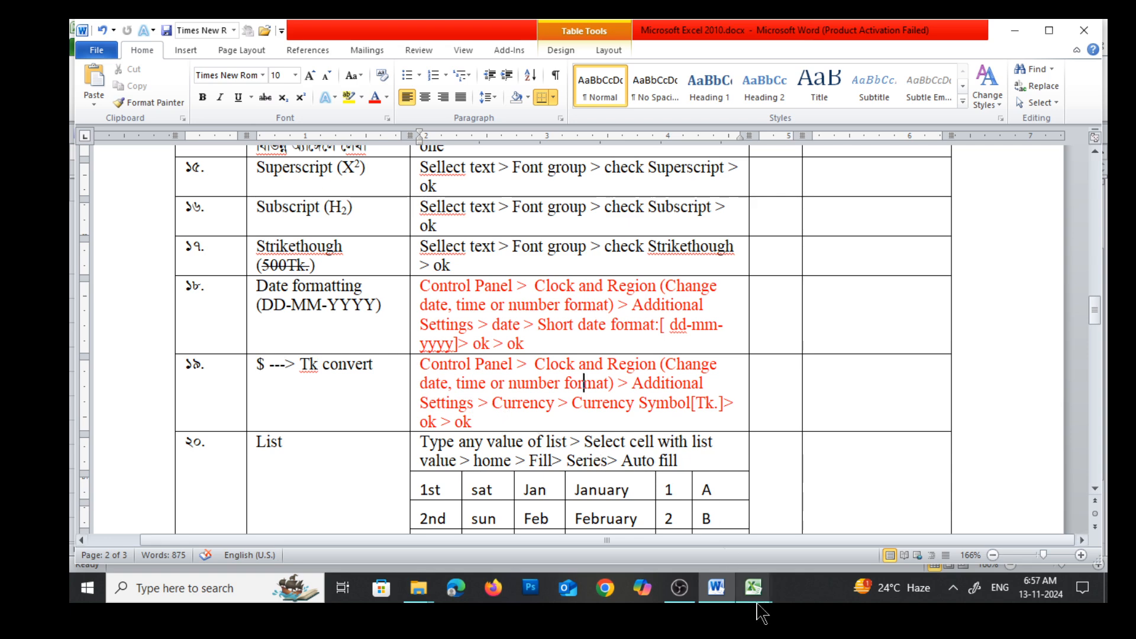
mouse_move(763, 595)
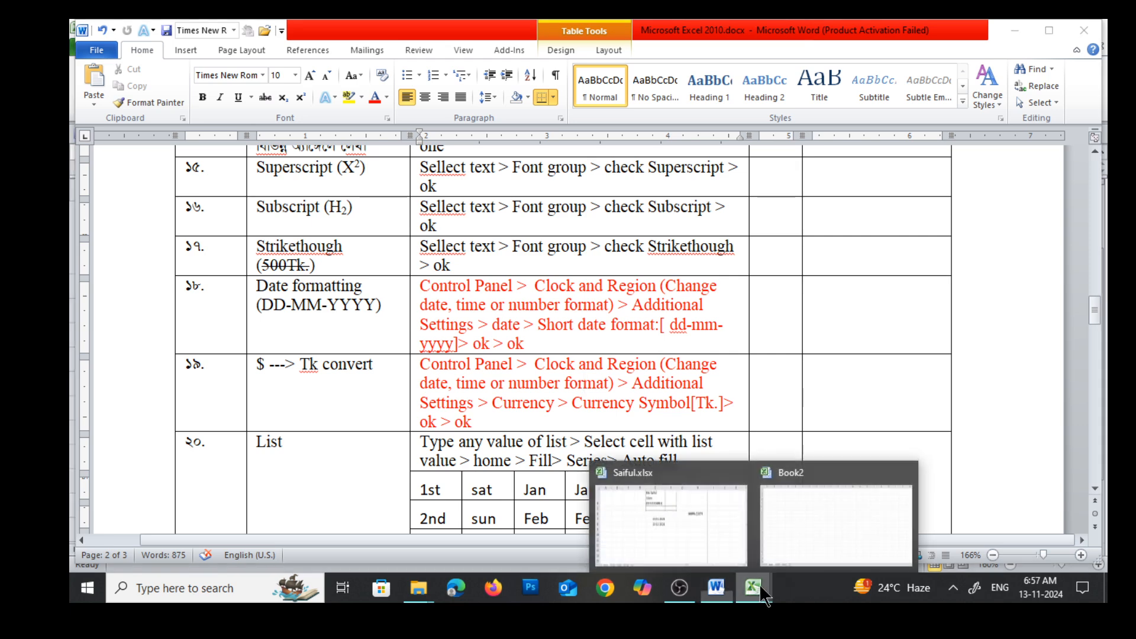
left_click(725, 540)
scroll(703, 464, "down", 1)
scroll(704, 463, "up", 2)
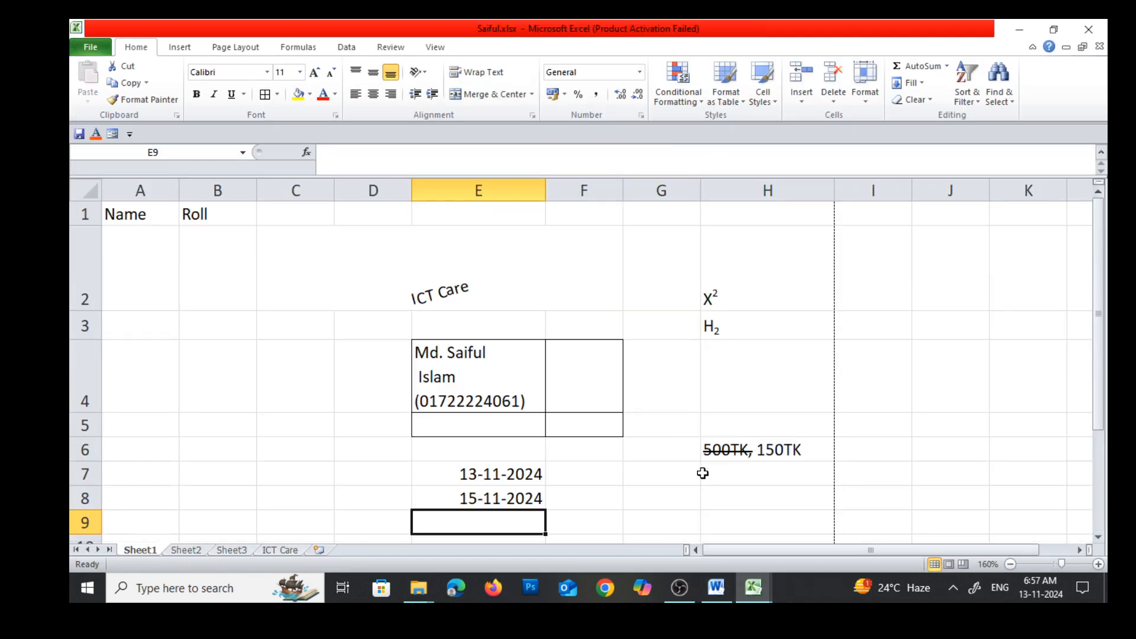
scroll(708, 472, "down", 1)
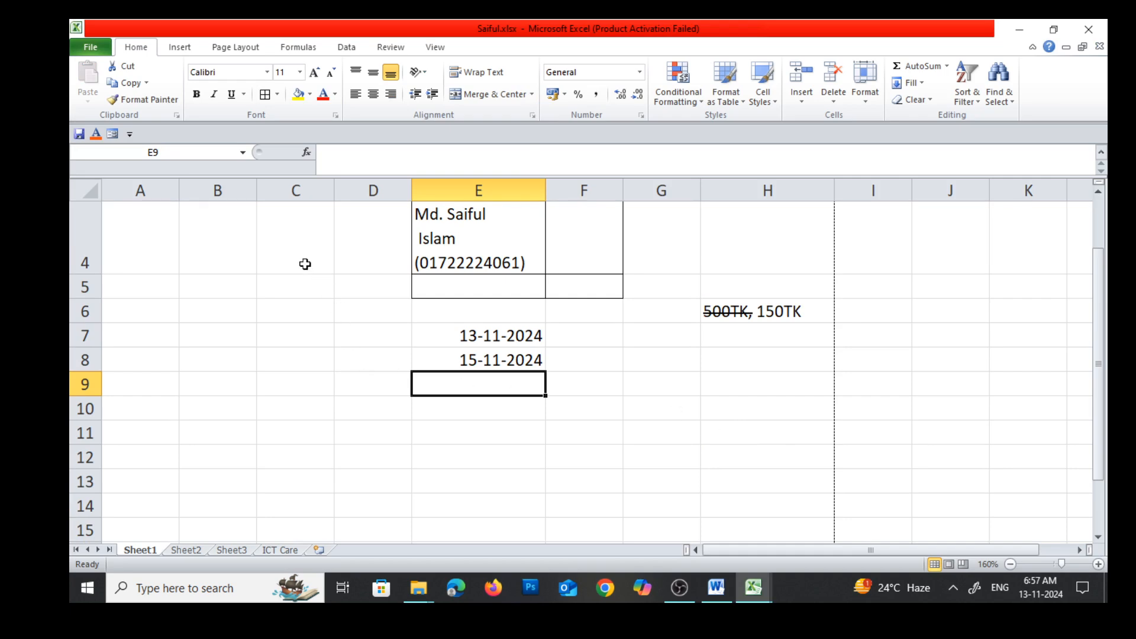
Format column B of Sheet1 as Currency and enter 254 in cell B6
left_click(224, 189)
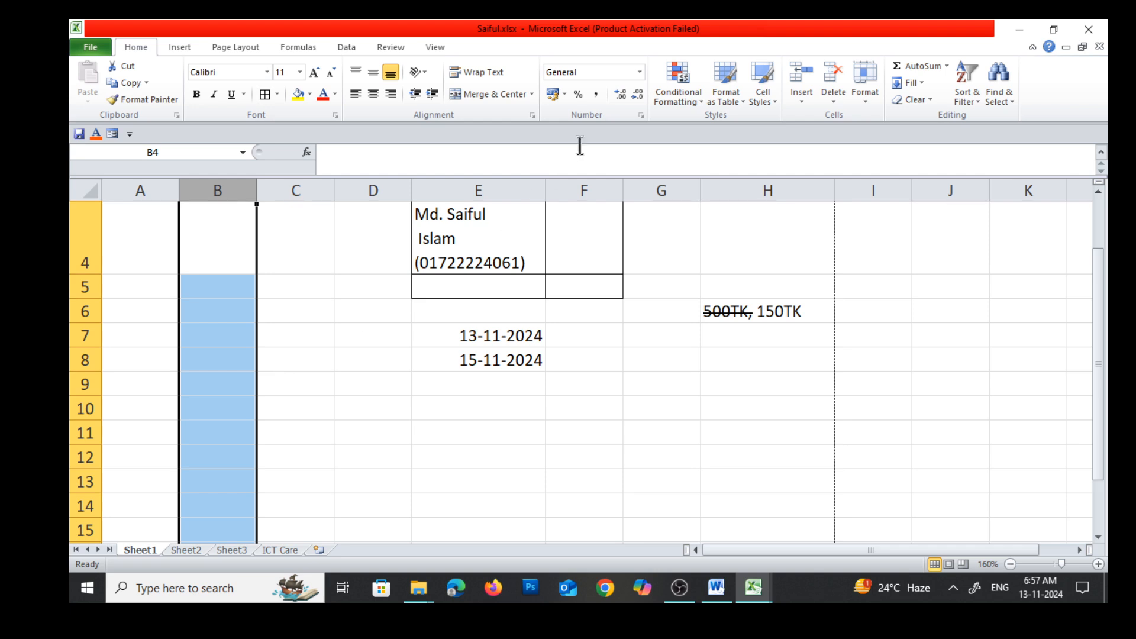
left_click(639, 72)
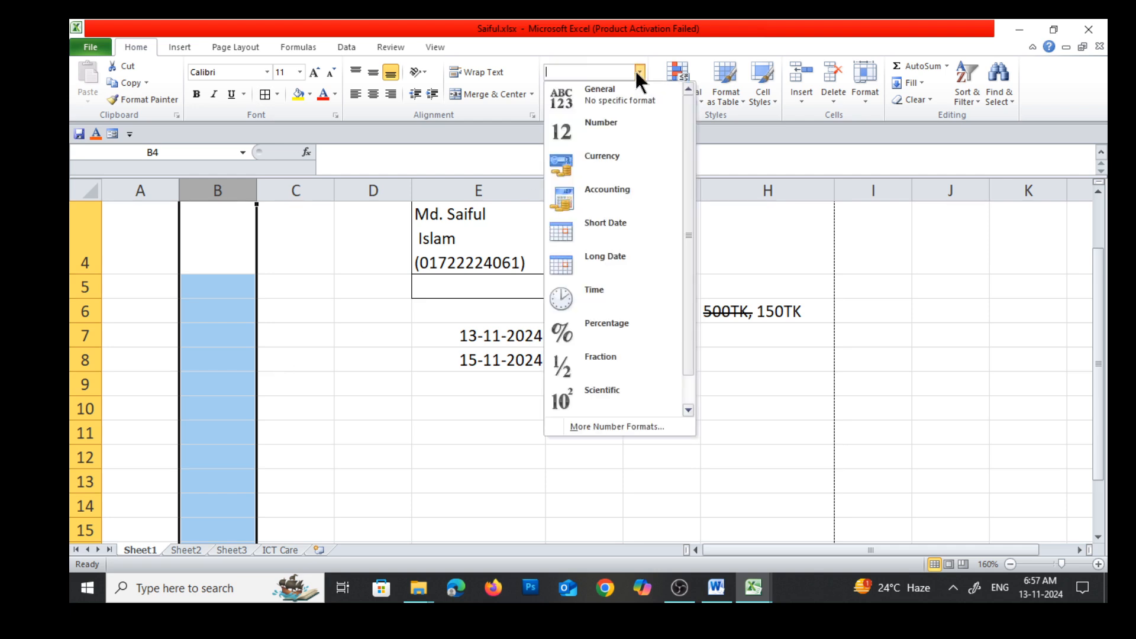
left_click(603, 158)
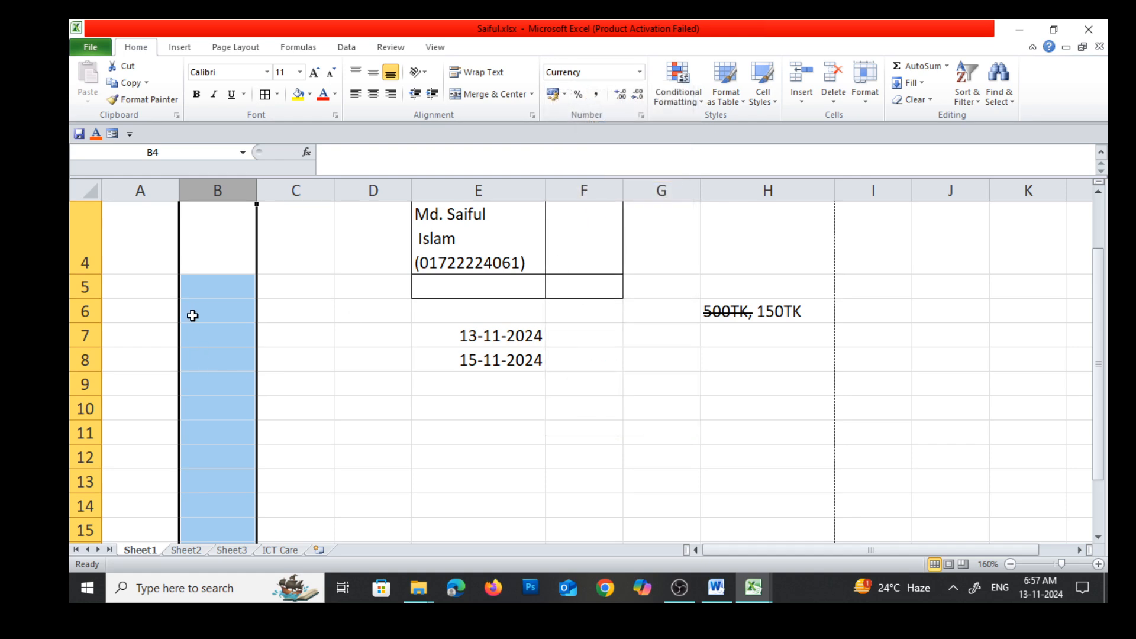
left_click(218, 307)
type("254")
key("Return")
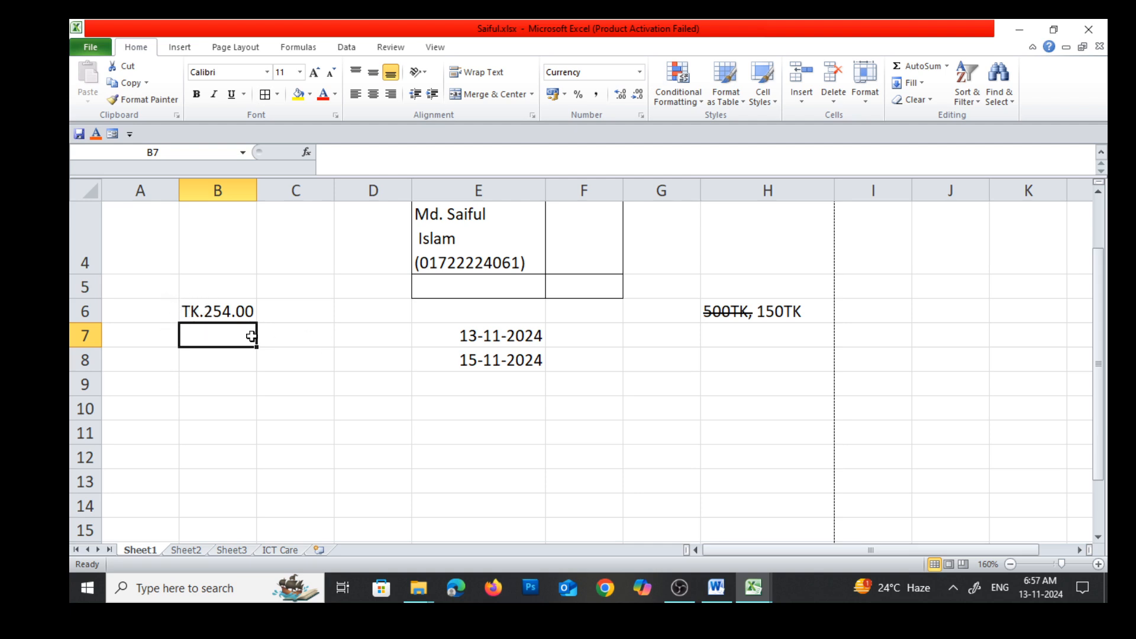
Switch to Control Panel, open the date, time and number formats, and go to the currency options of the additional settings
left_click(218, 185)
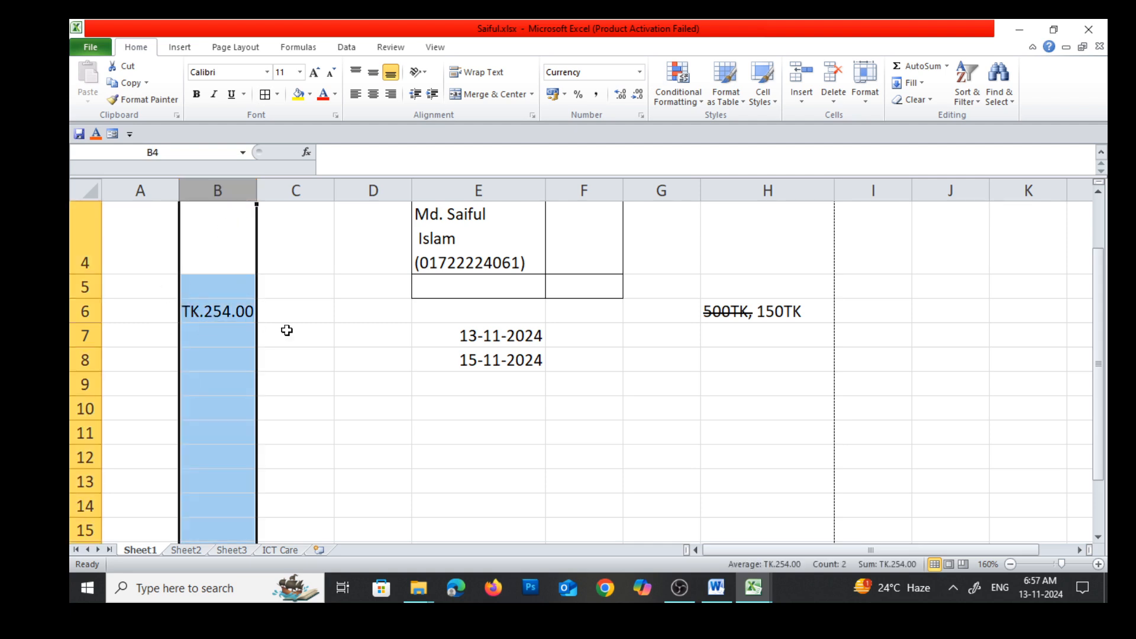
left_click(184, 588)
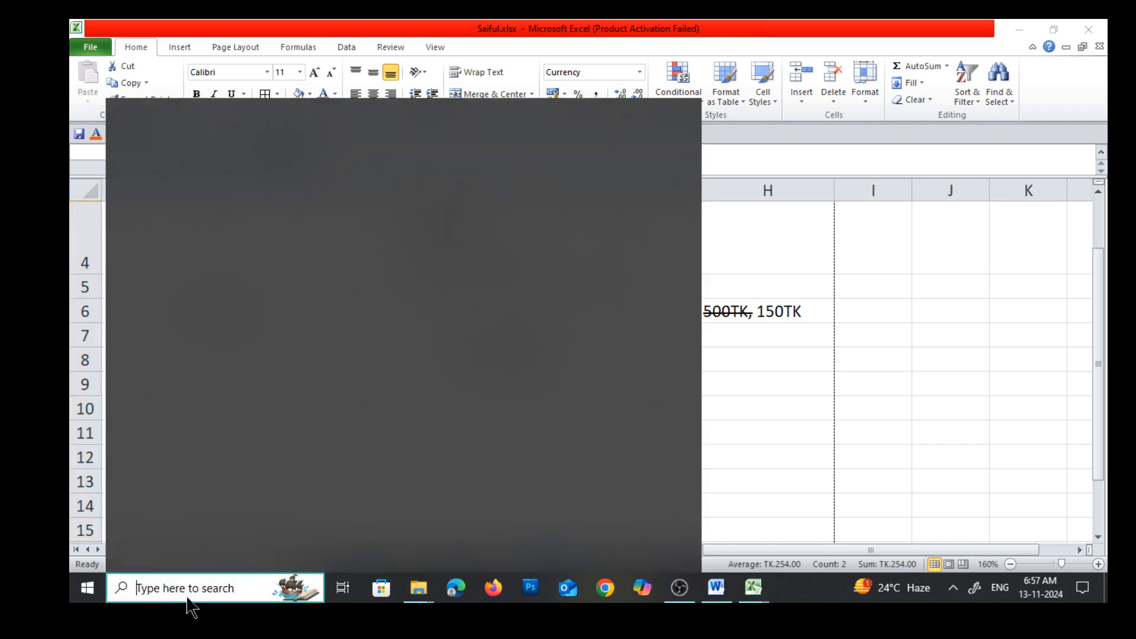
type("con")
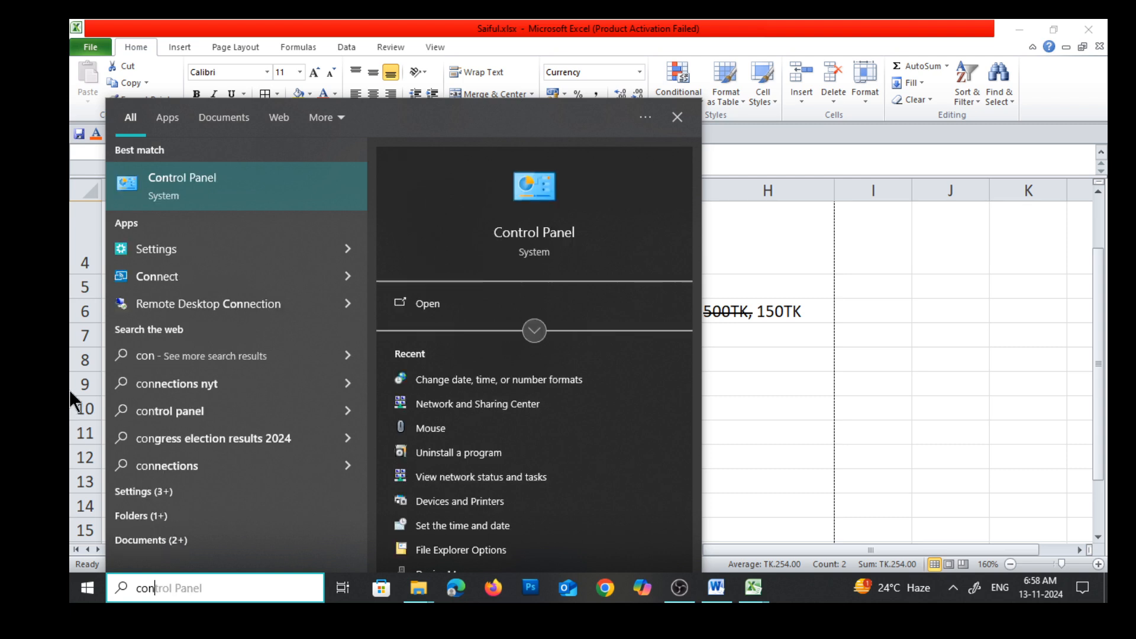
left_click(179, 195)
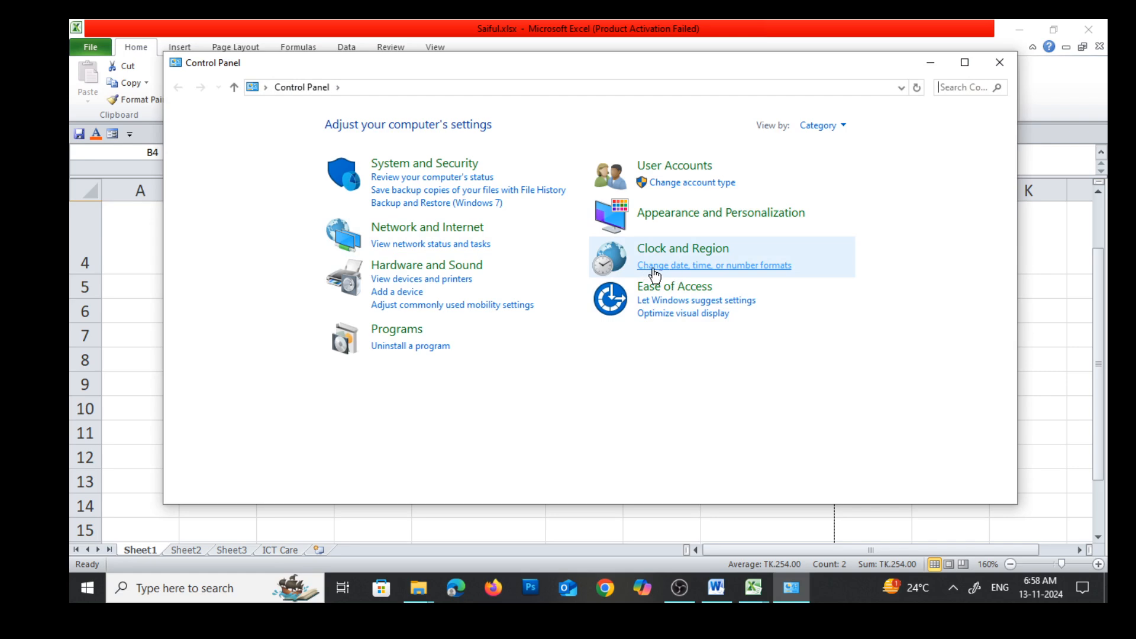
left_click(745, 267)
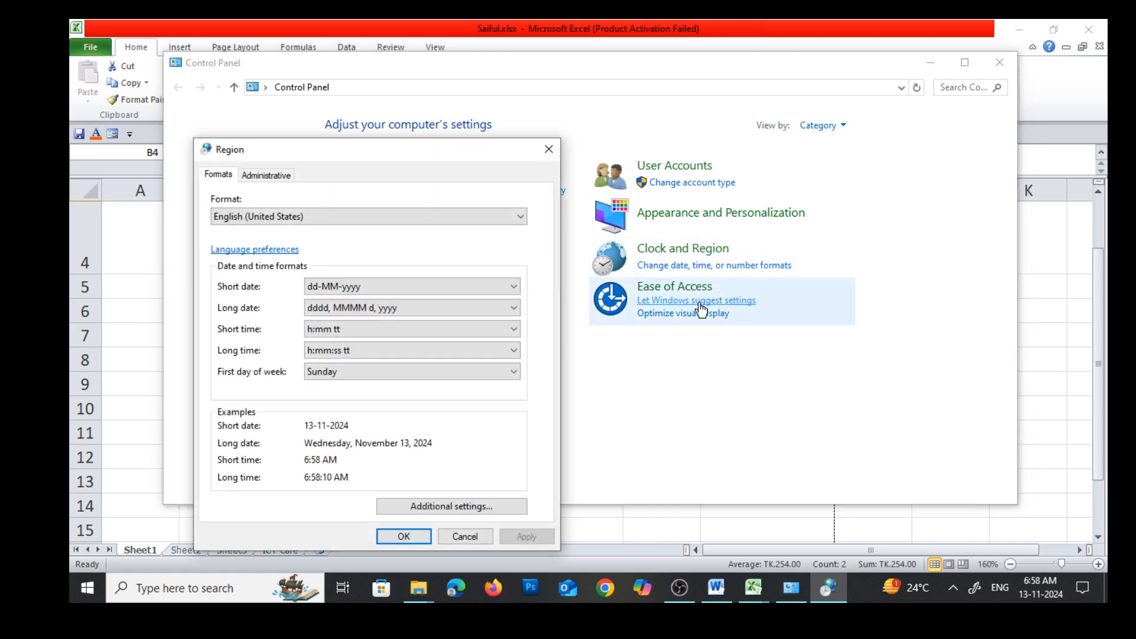
left_click(432, 505)
left_click(290, 160)
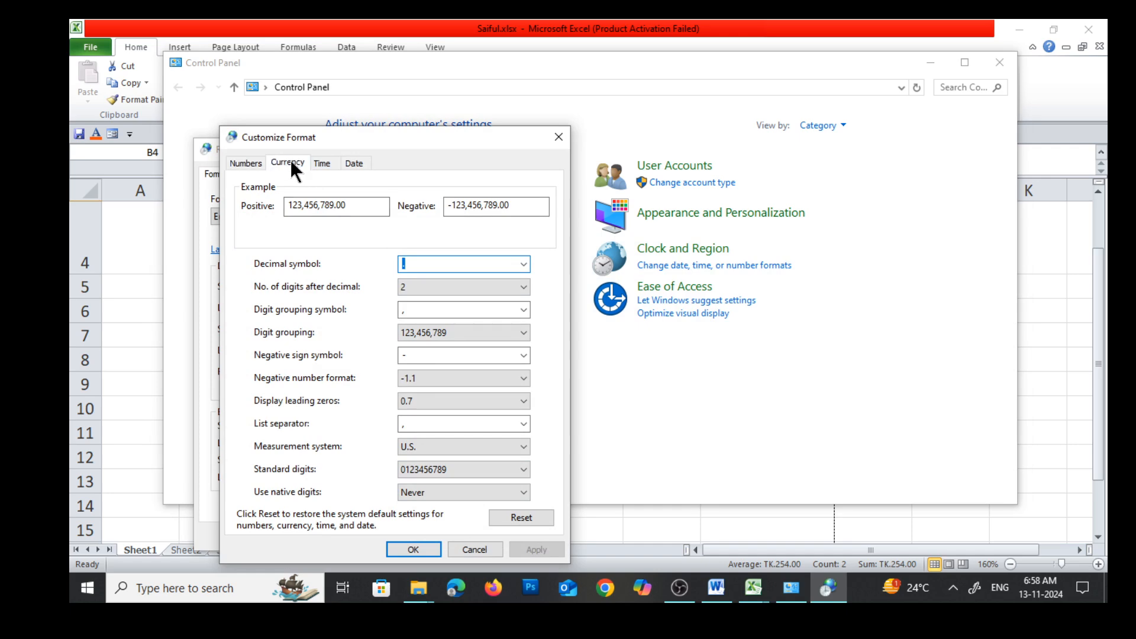
left_click_drag(394, 133, 433, 58)
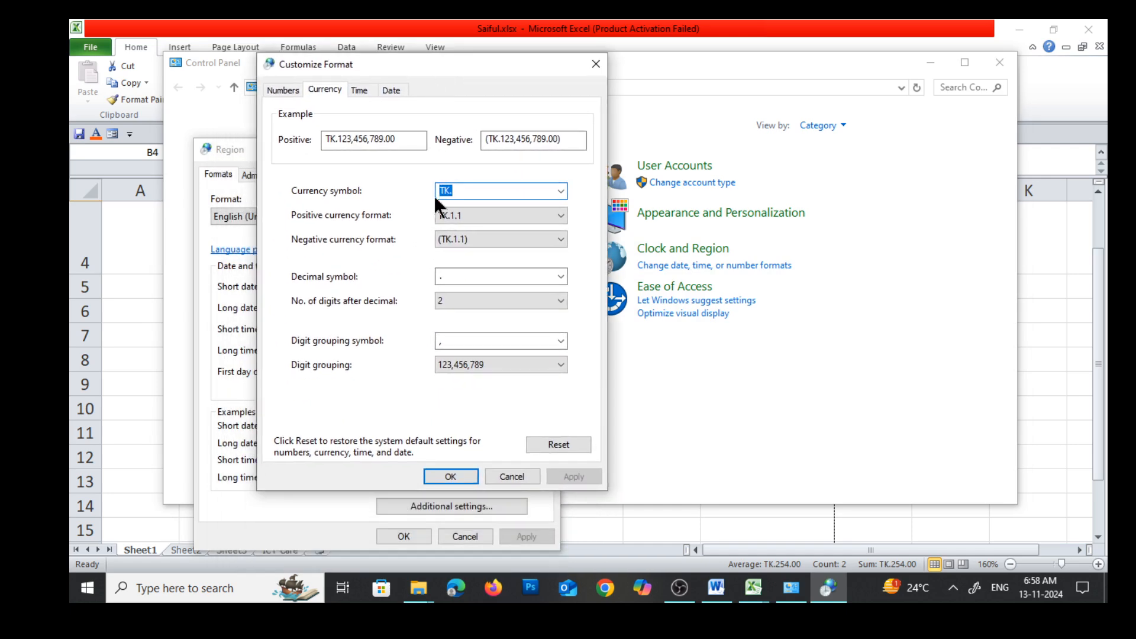
Set the Windows currency symbol to $, apply it, and close the Region settings and Control Panel
left_click(559, 190)
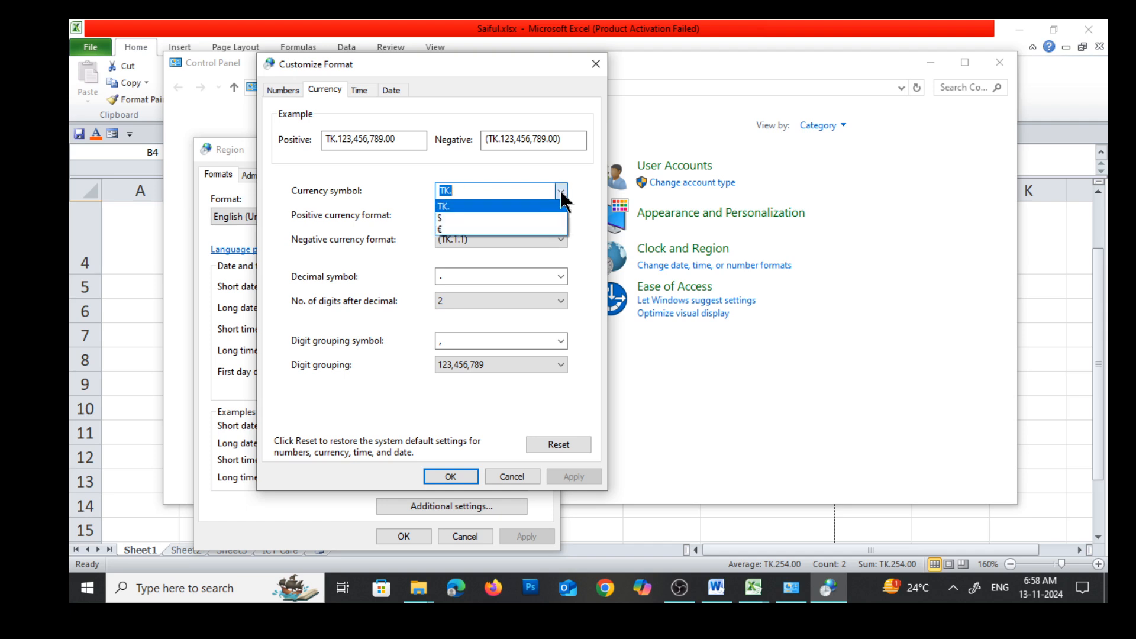
left_click(450, 217)
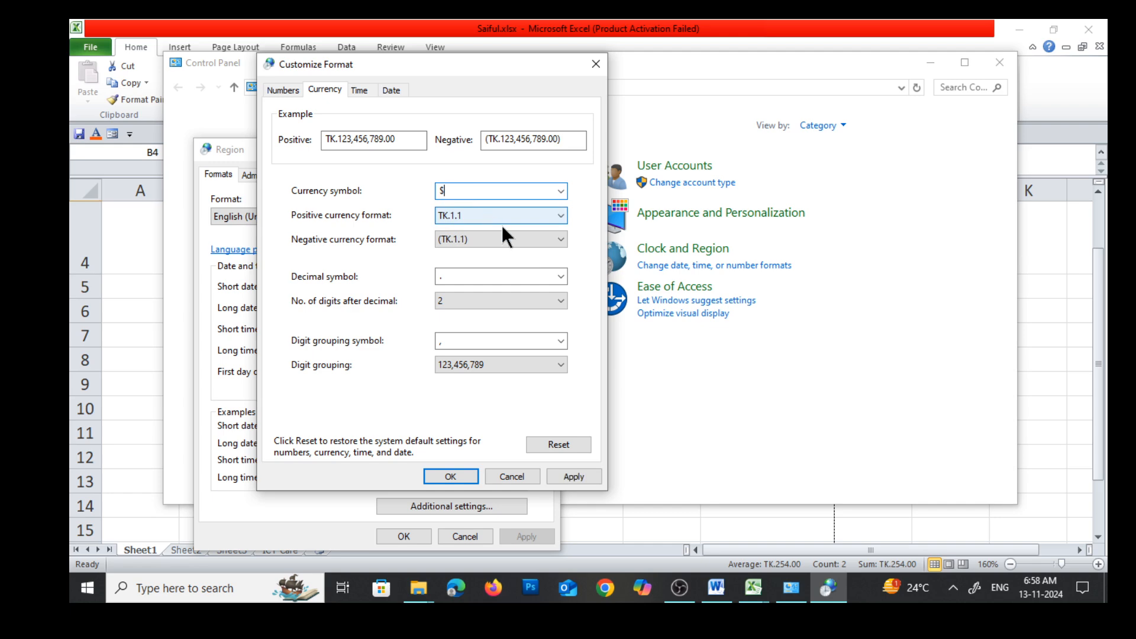
left_click(556, 476)
left_click(450, 477)
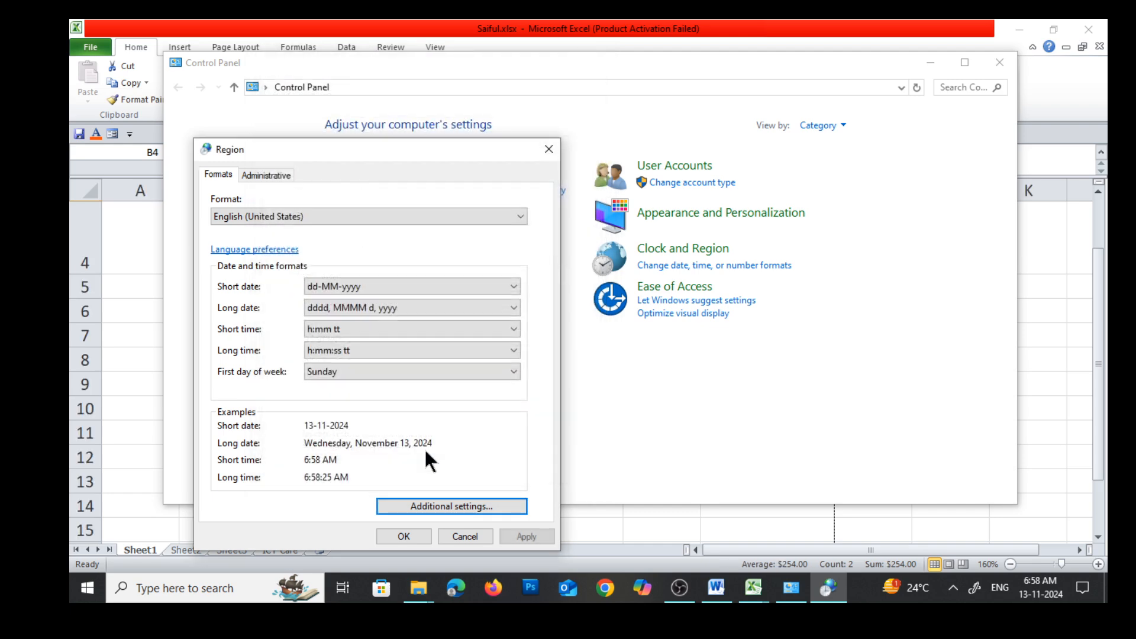
left_click(396, 535)
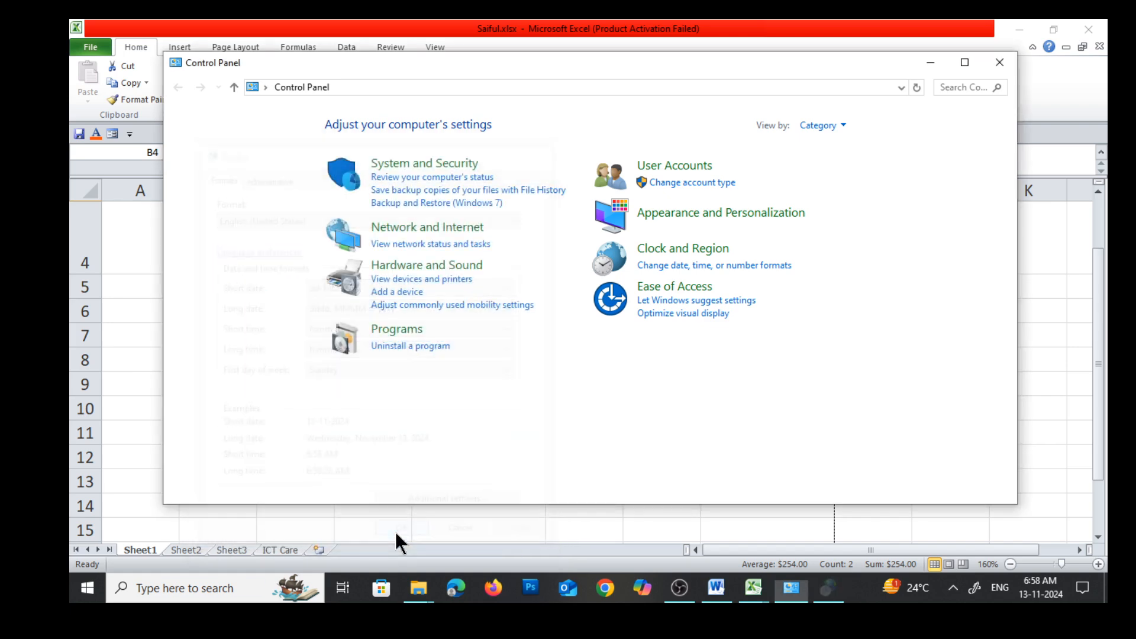
left_click(999, 62)
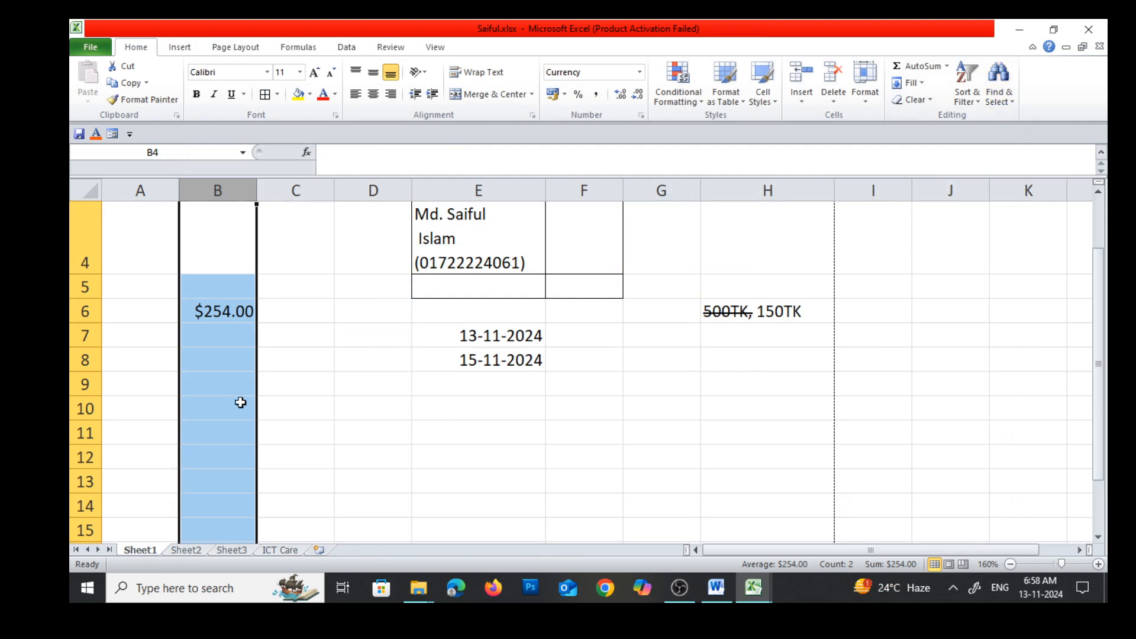
Enter 100 in cell B7 of the currency-formatted column
left_click(315, 315)
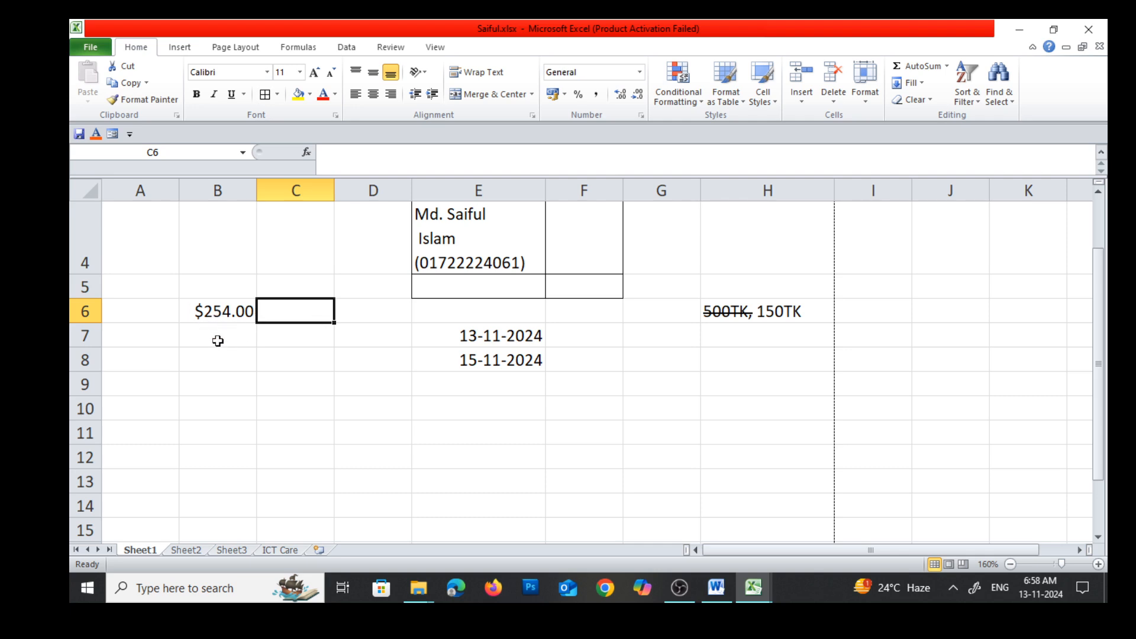
left_click(230, 318)
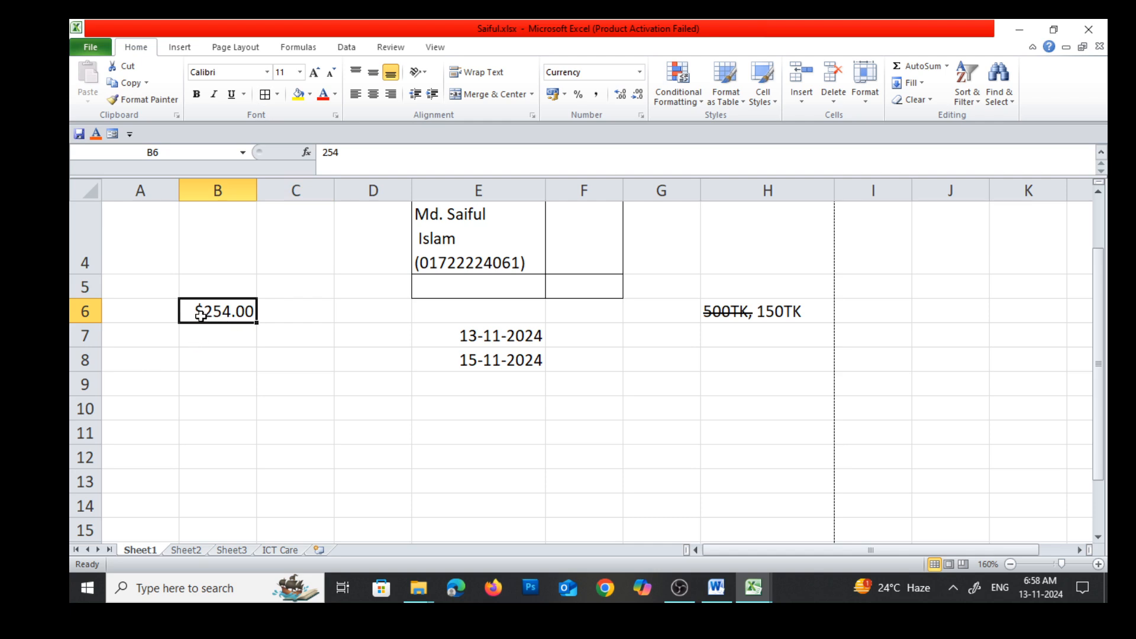
left_click(212, 339)
type("100")
key("Return")
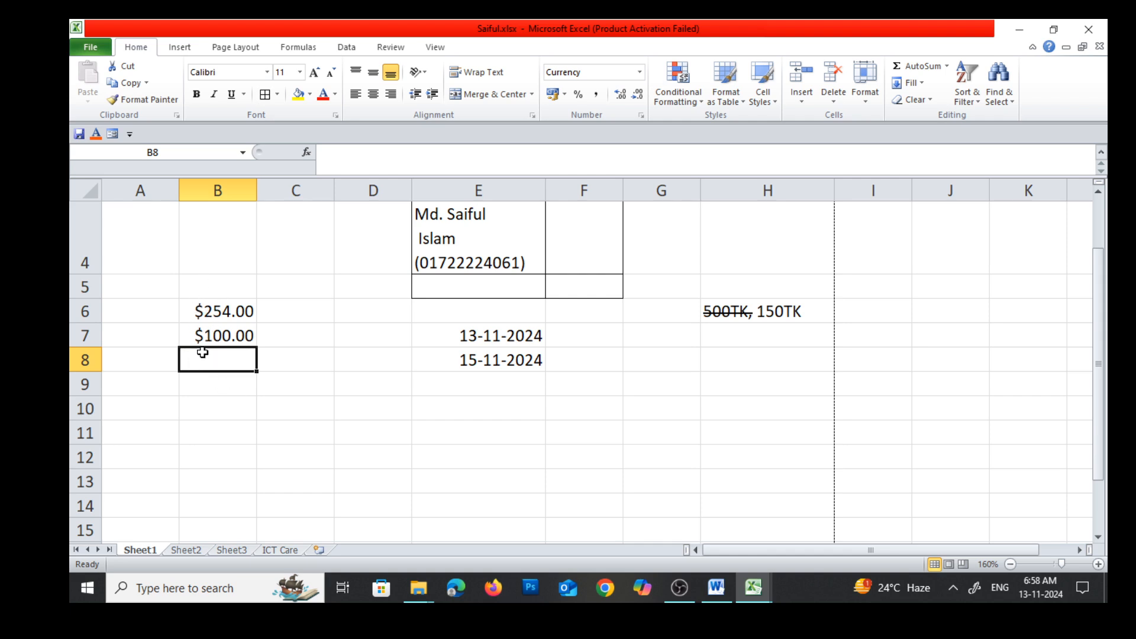
Switch to Control Panel again and open the currency options in the Region additional settings
left_click(211, 590)
type("cont")
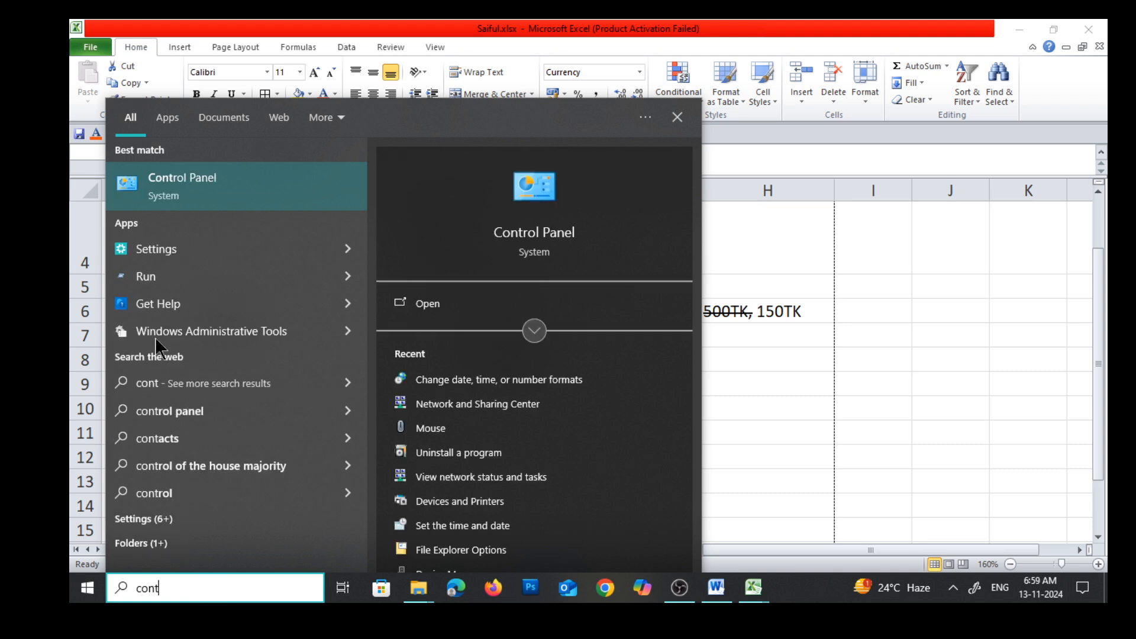
left_click(185, 178)
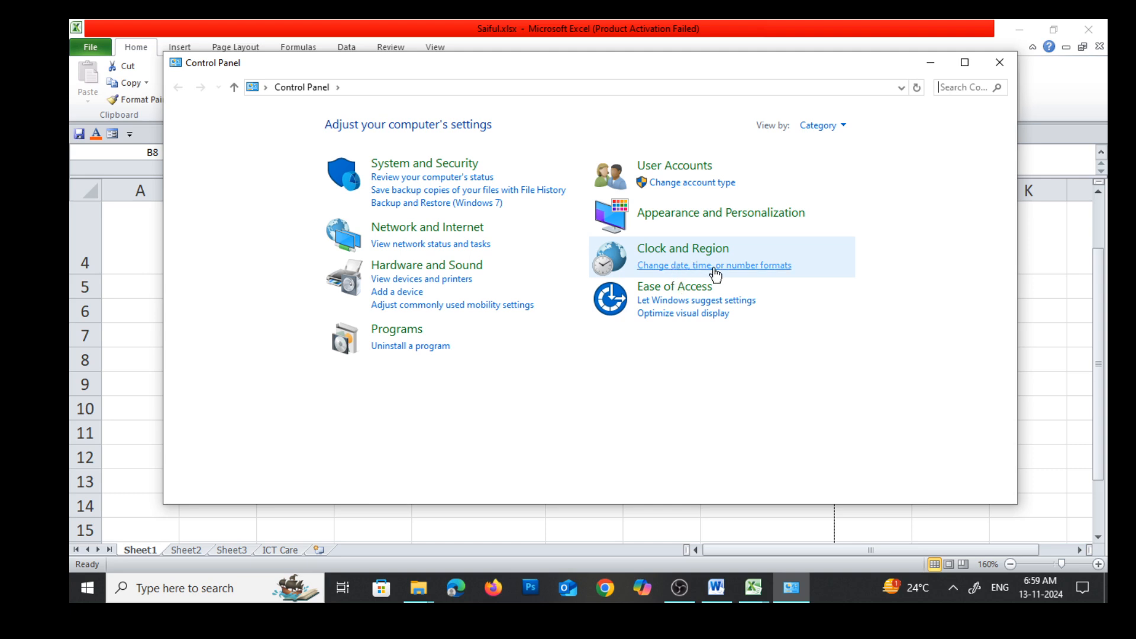
left_click(775, 274)
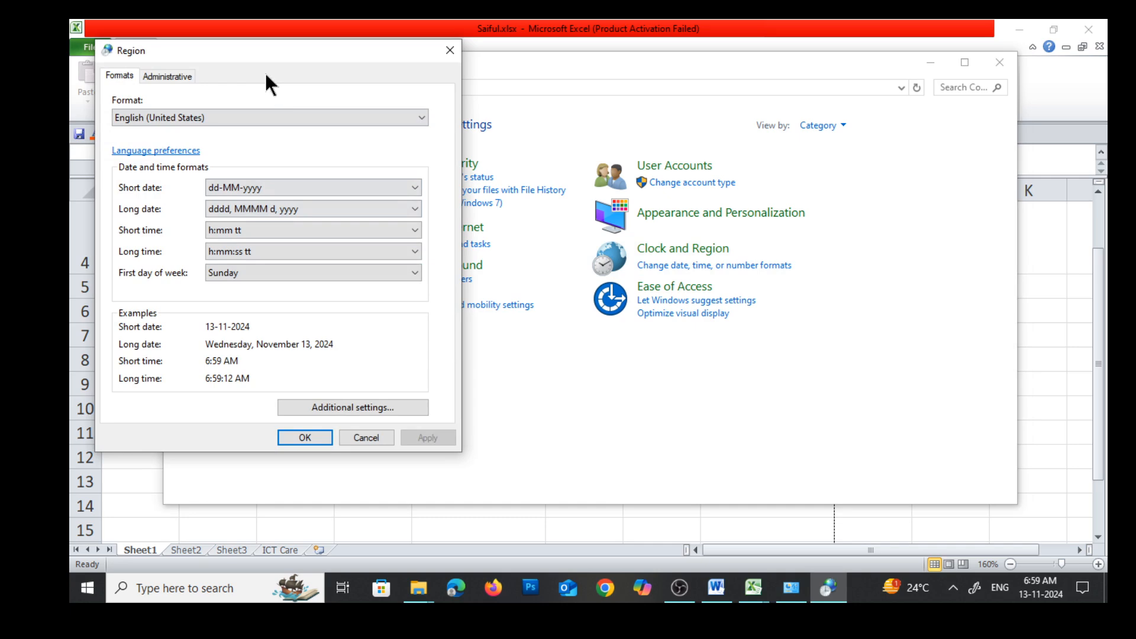
left_click(375, 402)
left_click(187, 133)
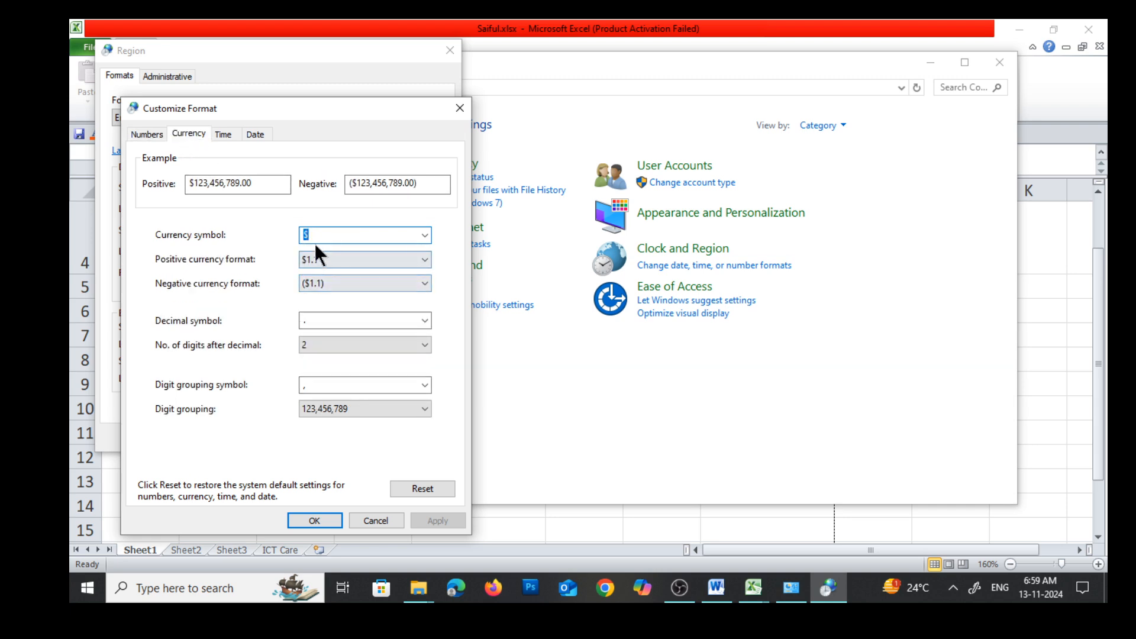
Set the currency symbol to Tk., apply it, and close the Region settings and Control Panel
left_click_drag(315, 235, 272, 229)
type("Tk.")
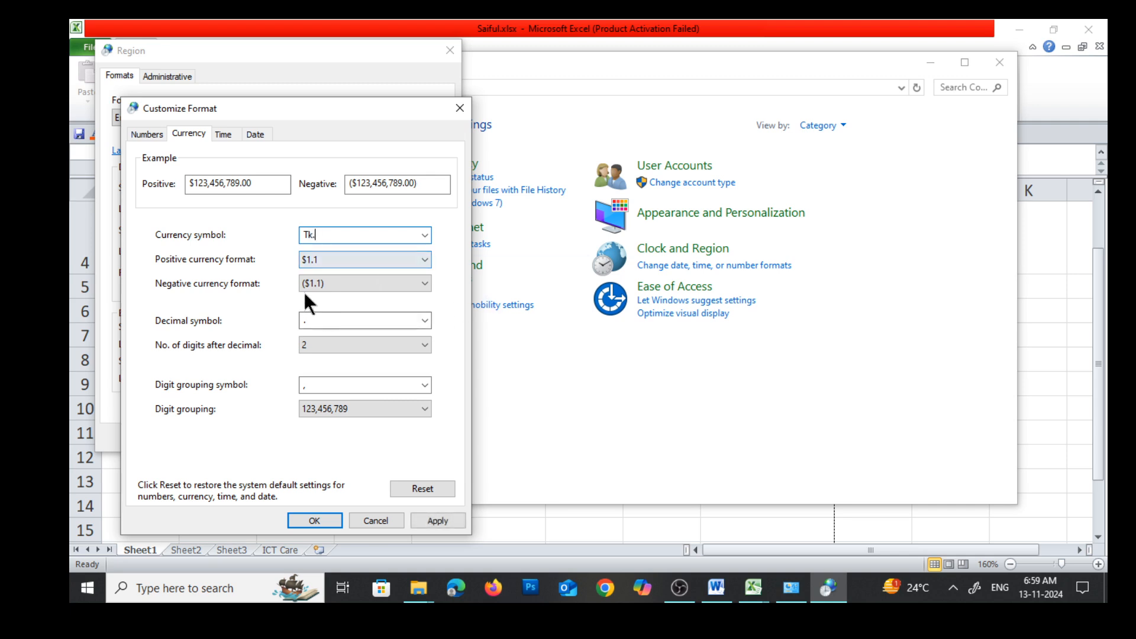
left_click(435, 522)
left_click(316, 520)
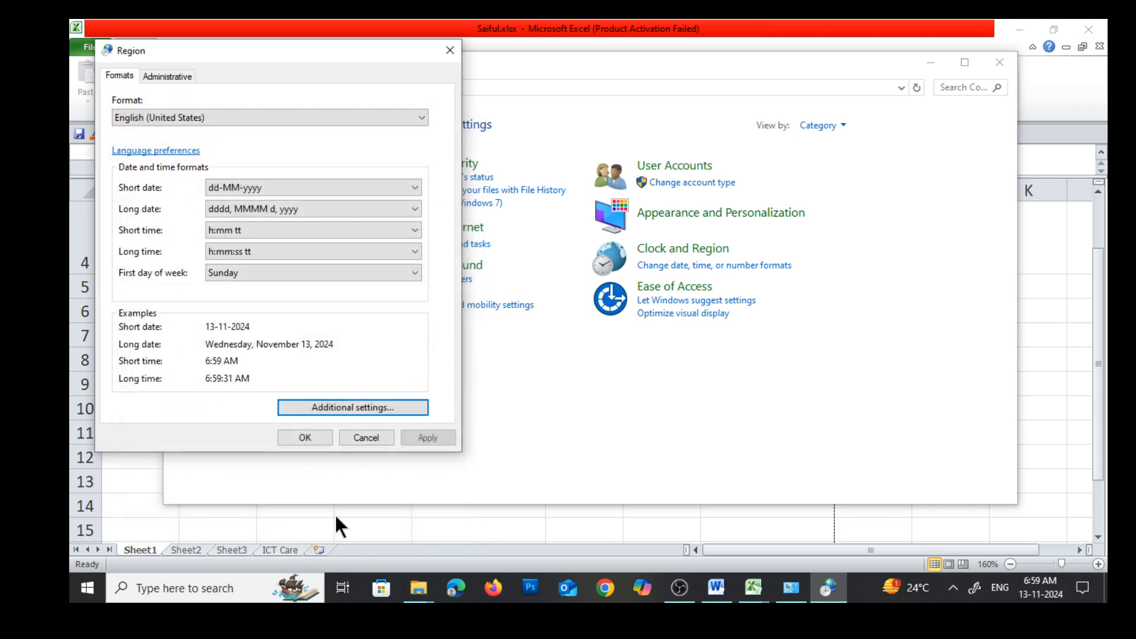
left_click(427, 438)
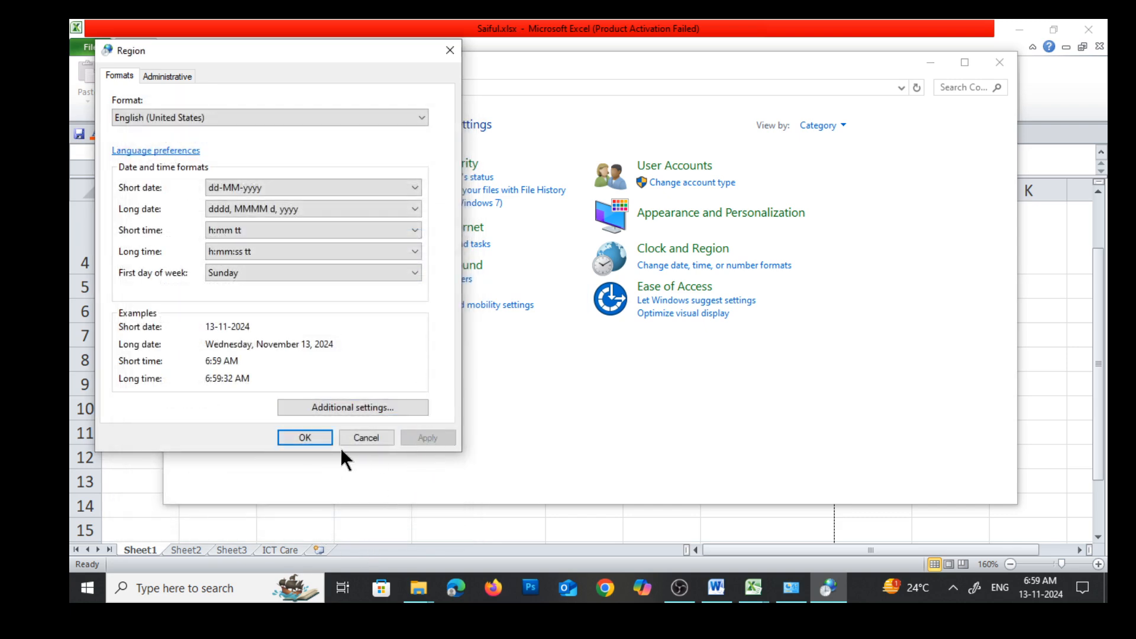
left_click(308, 436)
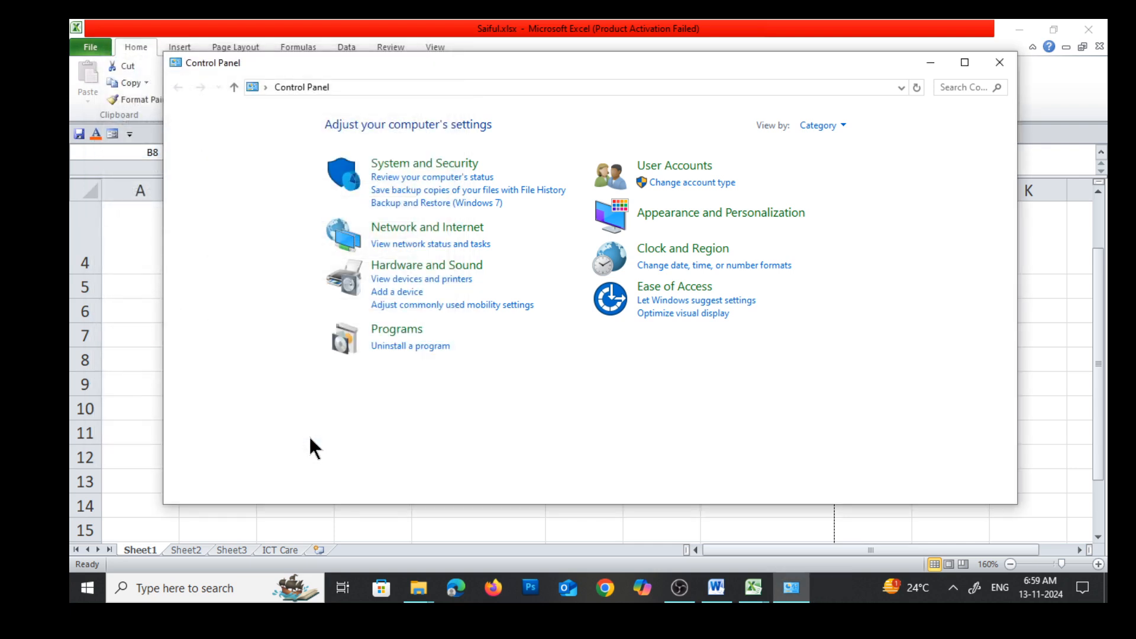
left_click(999, 62)
Enter 200 in cell B8 of Sheet1
scroll(218, 366, "down", 1)
scroll(218, 365, "up", 1)
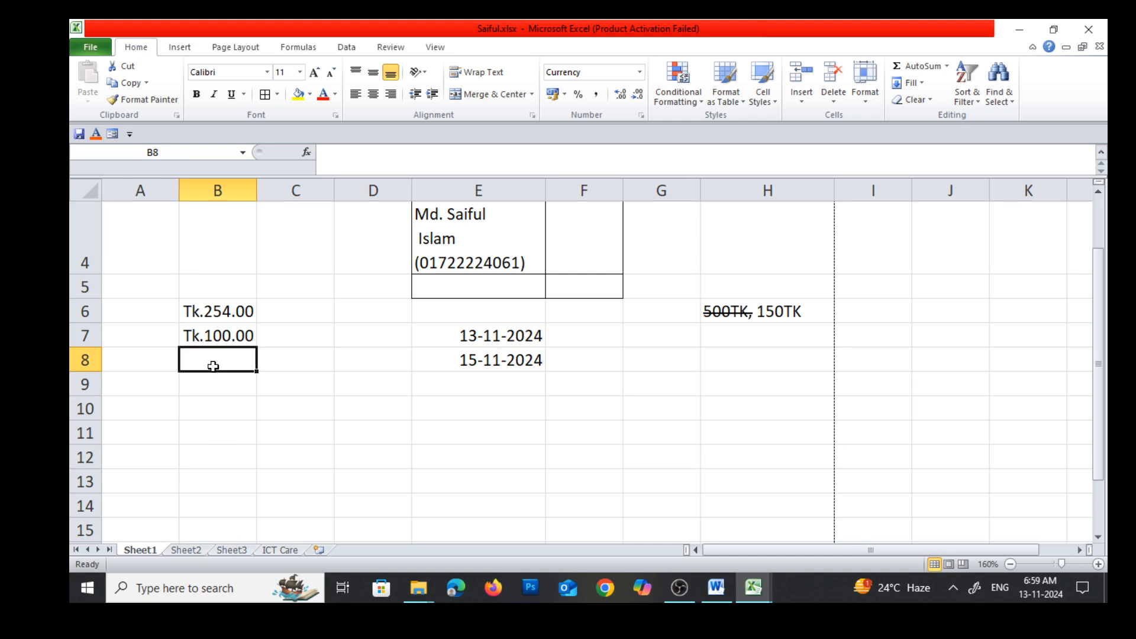
type("200")
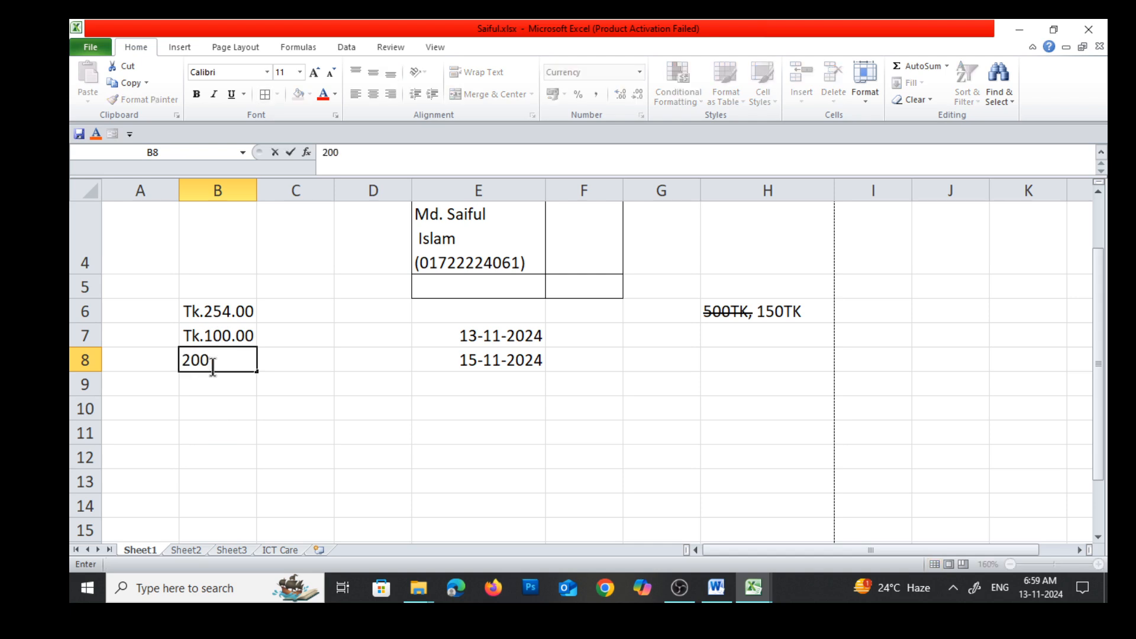
key("Return")
key("Return")
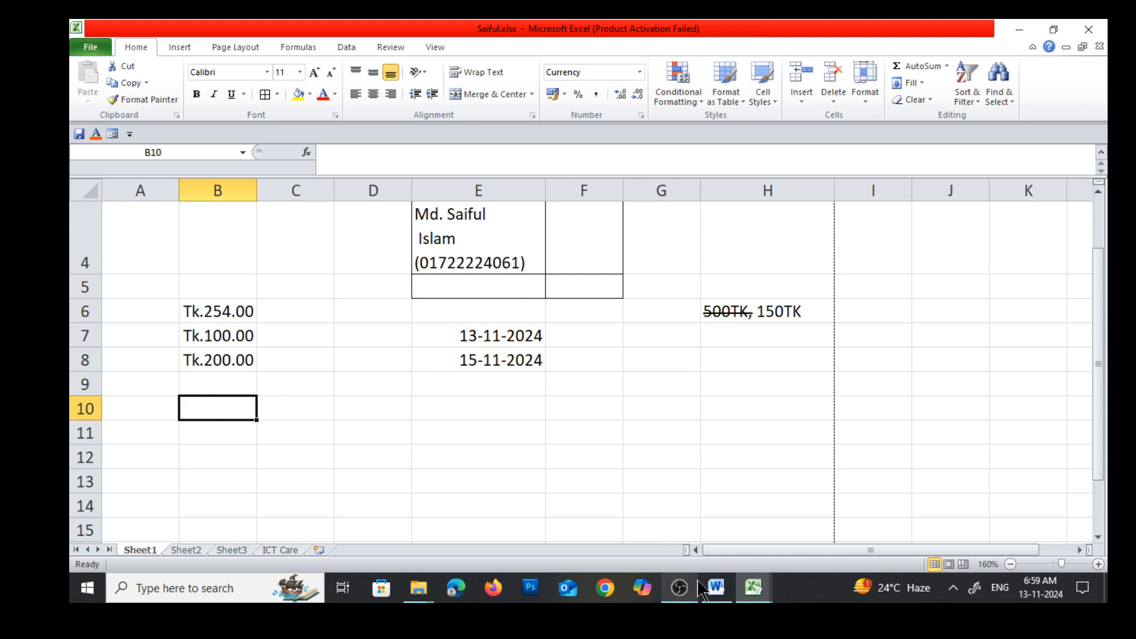
Switch to the Word notes, examine the List entry's fill series instructions and sample lists, and return to Sheet1 of the Excel workbook
left_click(717, 593)
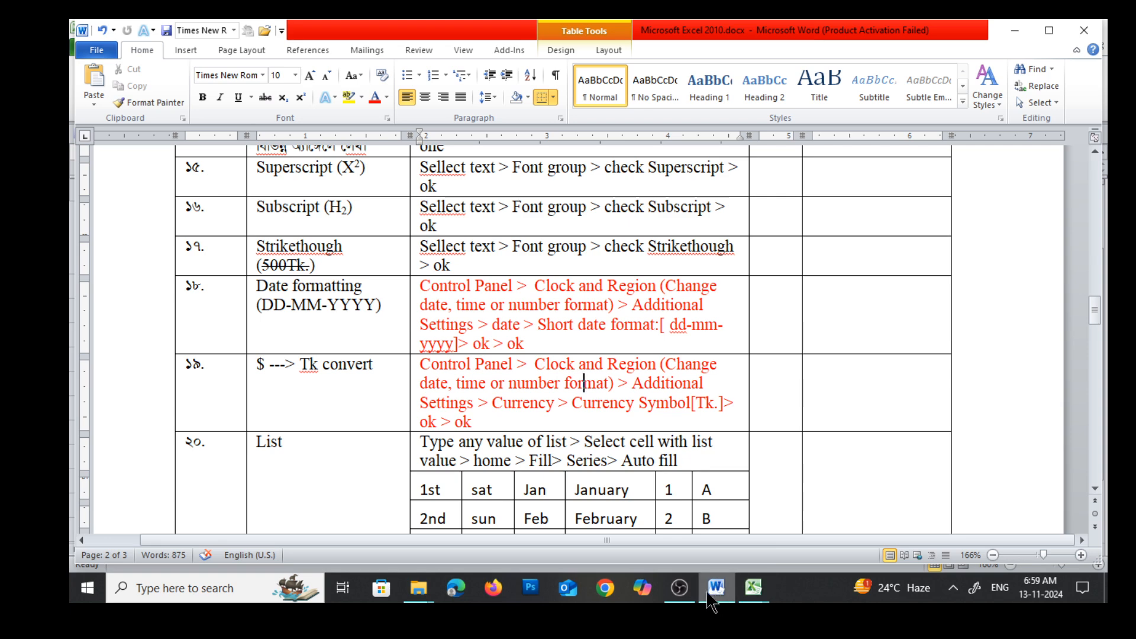
scroll(322, 434, "down", 1)
scroll(322, 435, "down", 1)
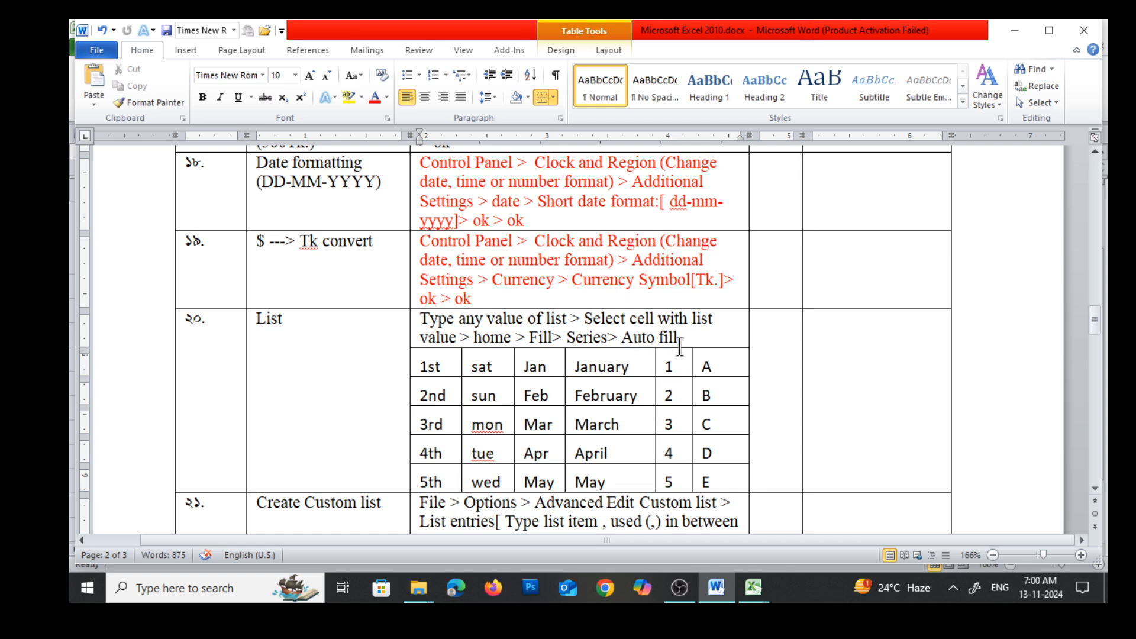
left_click_drag(419, 319, 689, 339)
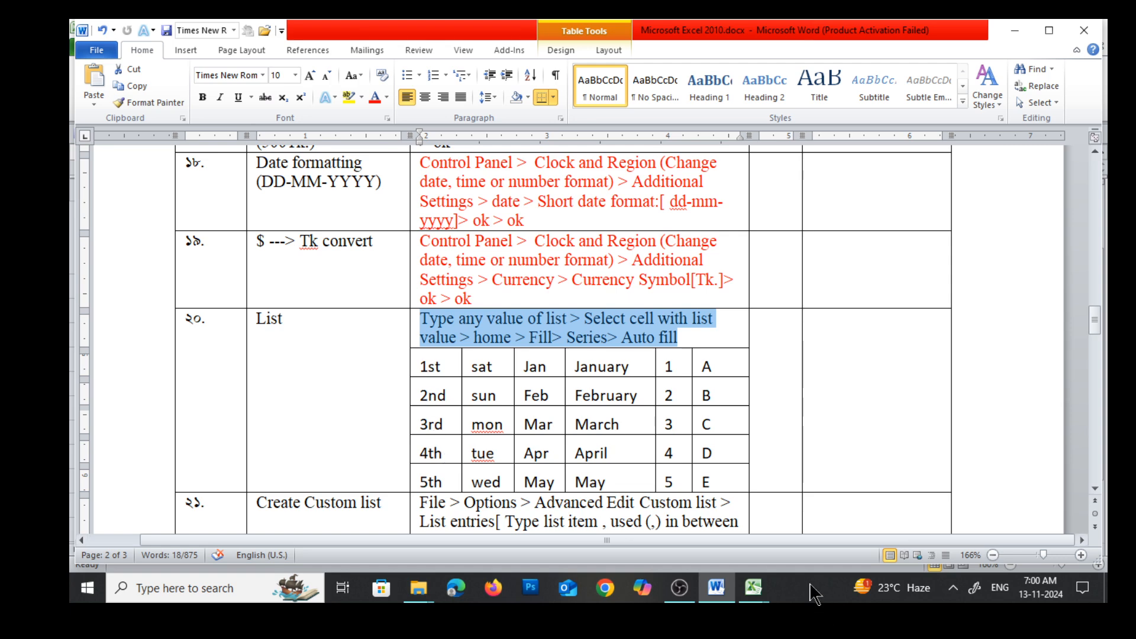
mouse_move(763, 596)
left_click(730, 509)
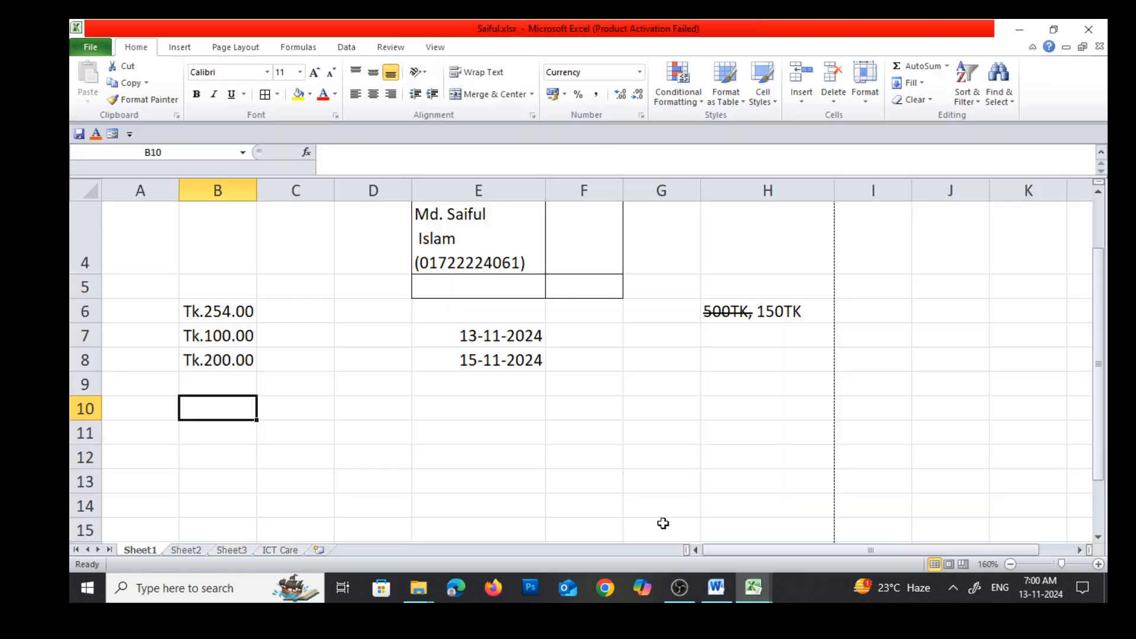
scroll(651, 408, "down", 1)
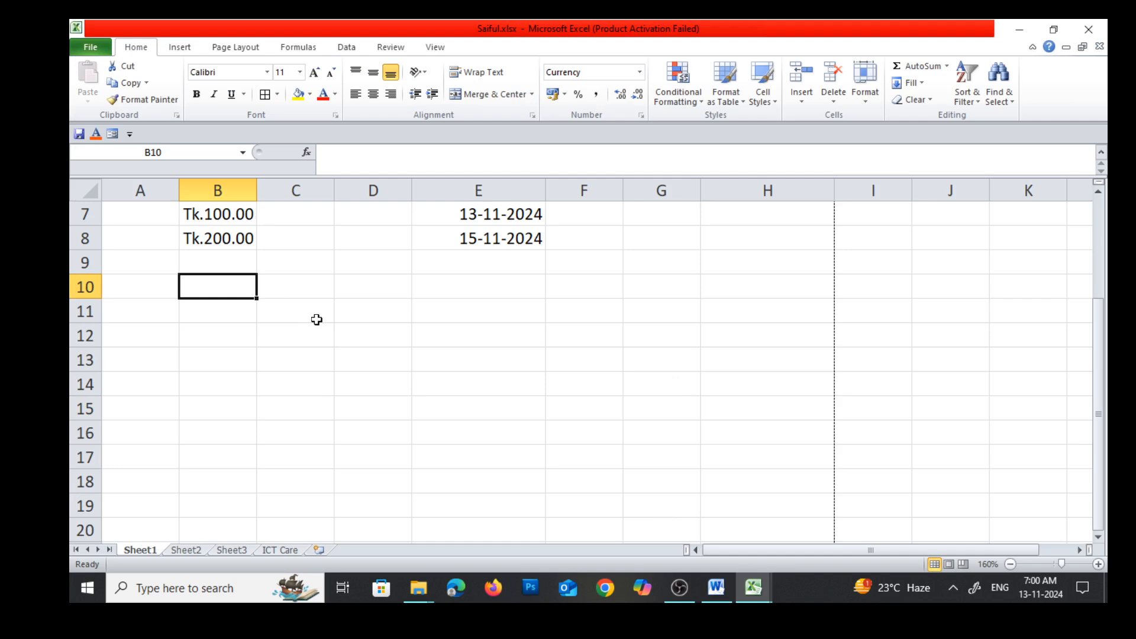
Enter 1st in cell D5 and extend the ordinal series down column D to 10th in D14
scroll(343, 305, "up", 2)
scroll(368, 308, "down", 1)
left_click(363, 287)
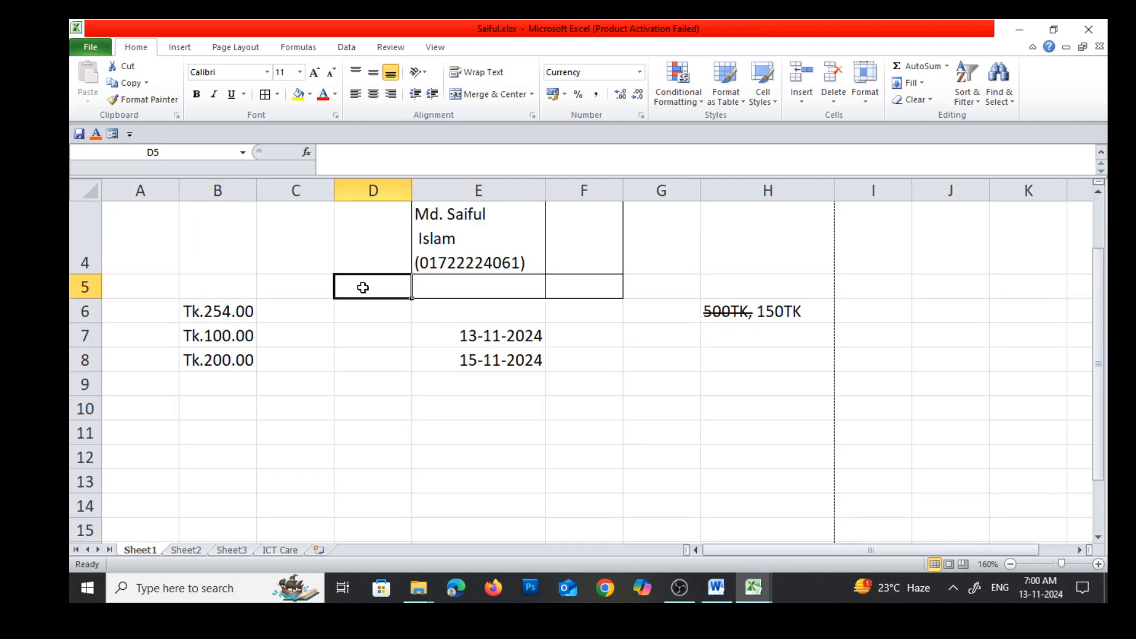
type("1")
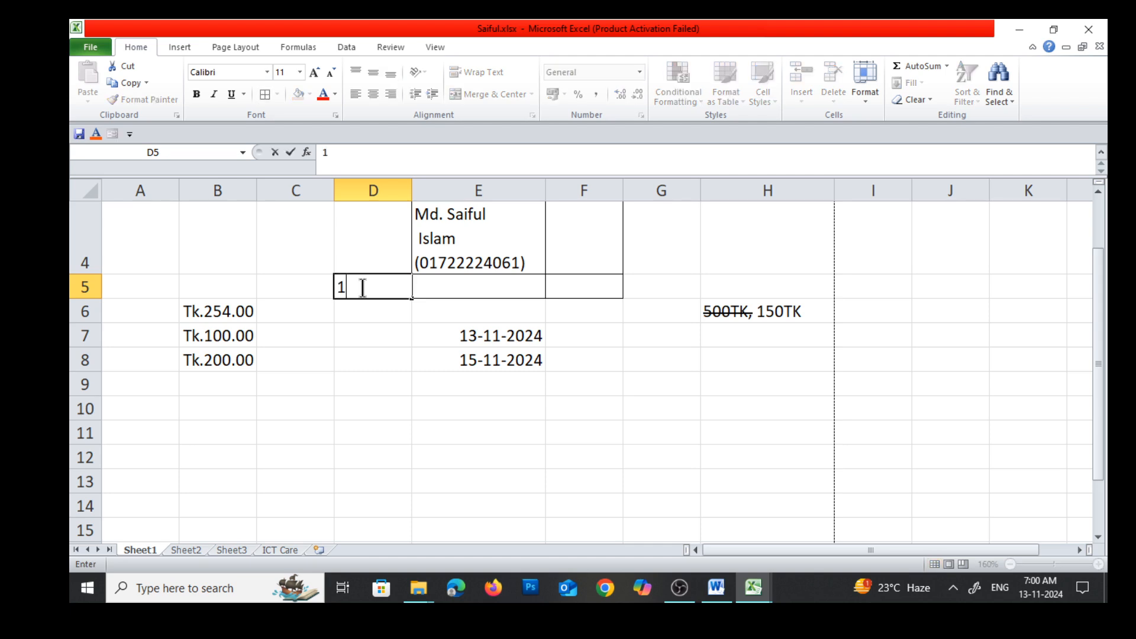
type("st")
key("Return")
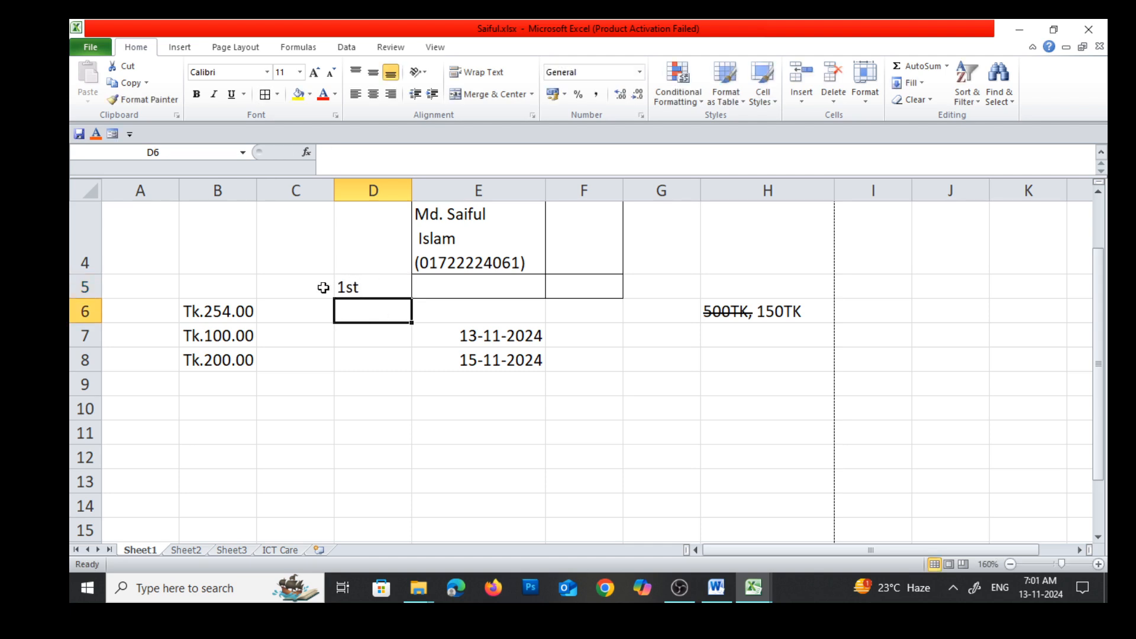
left_click(359, 284)
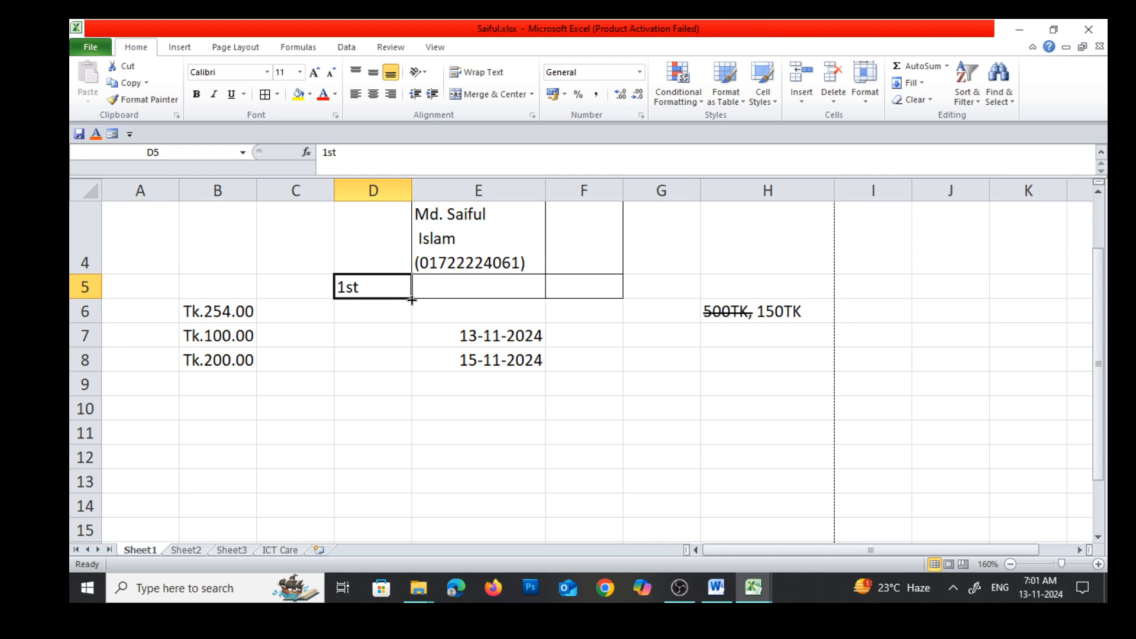
left_click_drag(412, 300, 405, 512)
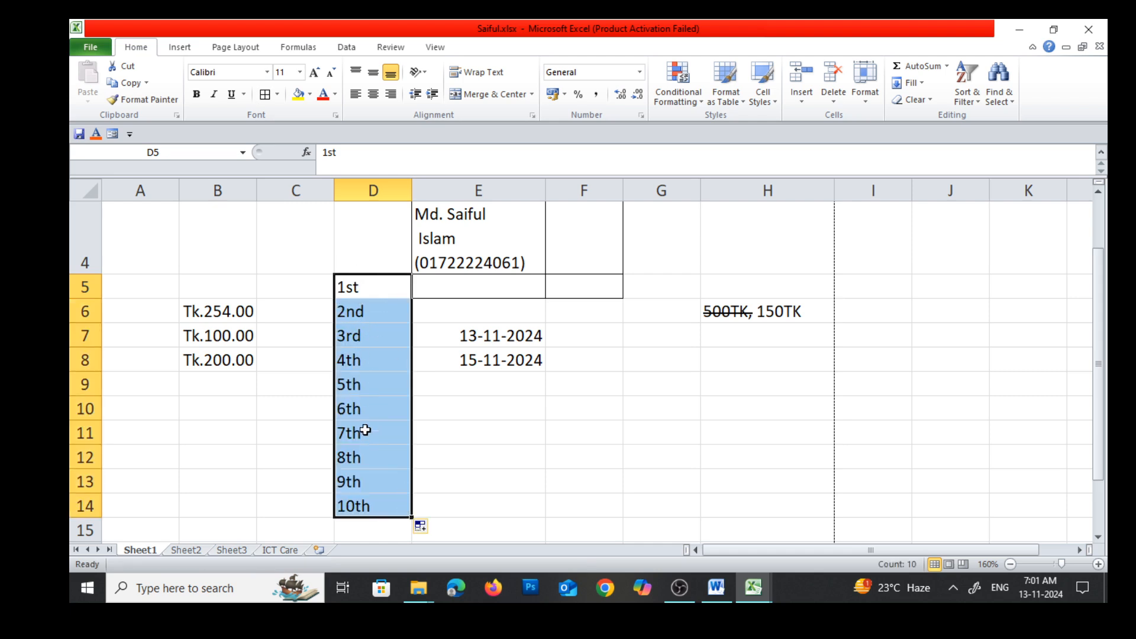
Enter Sat in cell G5 and extend the weekday series down column G to row 15
left_click(661, 291)
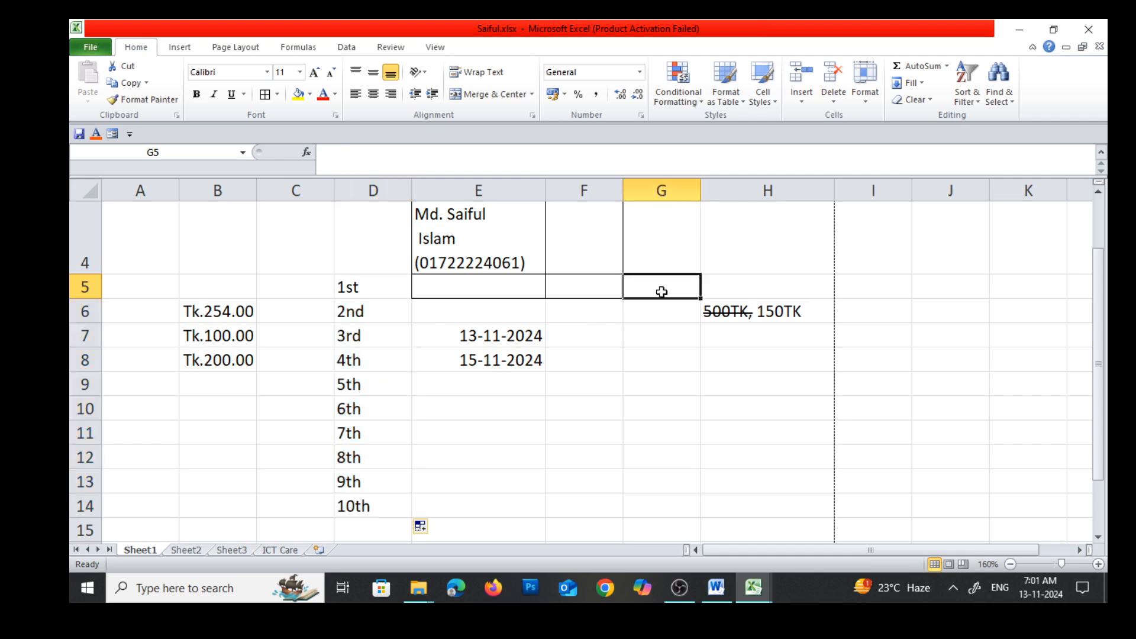
type("Sat")
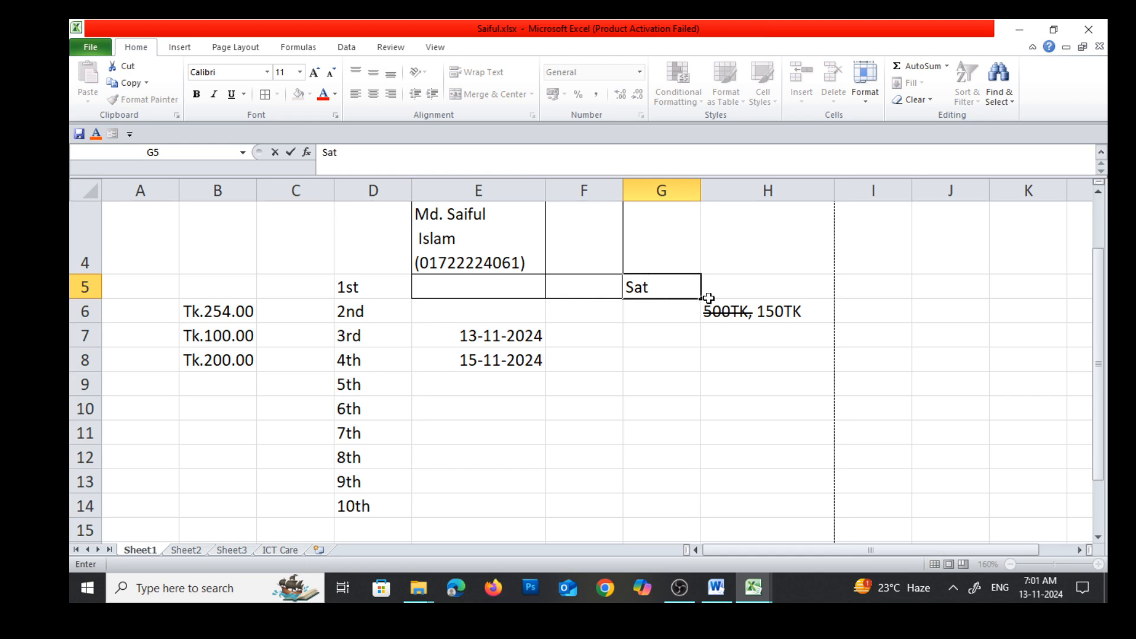
left_click(672, 358)
left_click(660, 285)
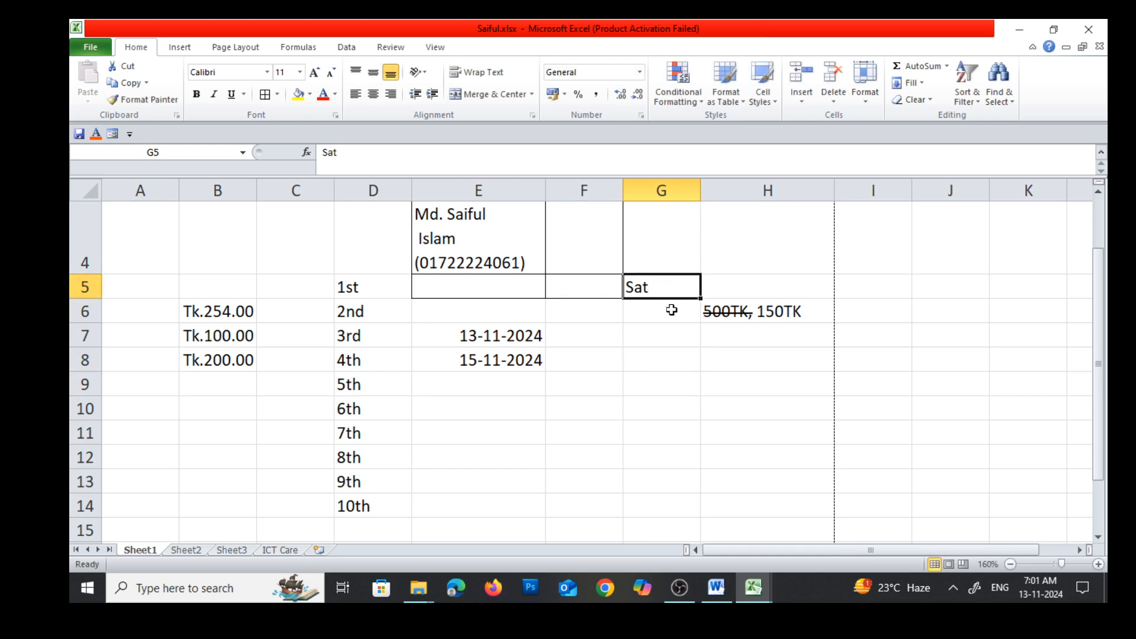
left_click_drag(701, 300, 689, 533)
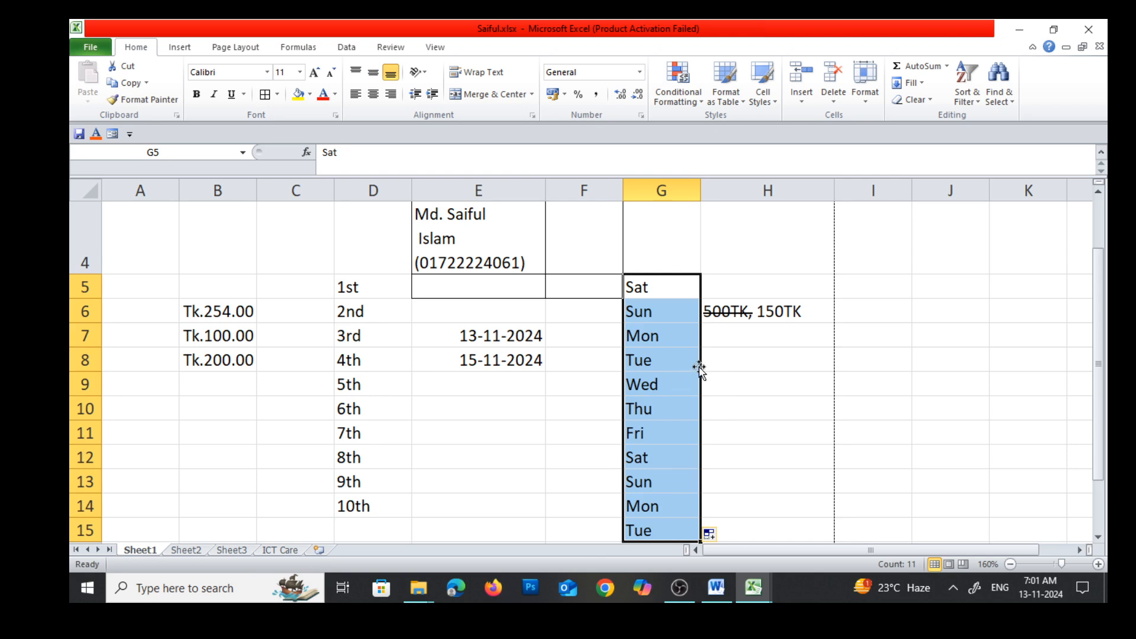
Enter 1st in cell I5 as the starting value for another ordinal list
left_click(874, 287)
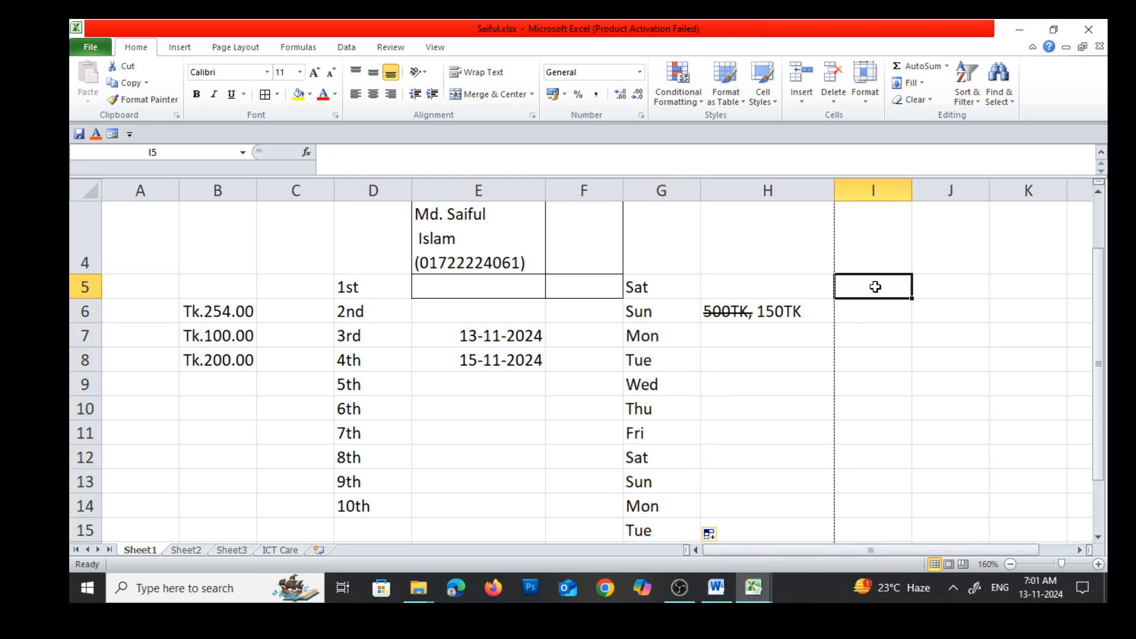
type("1")
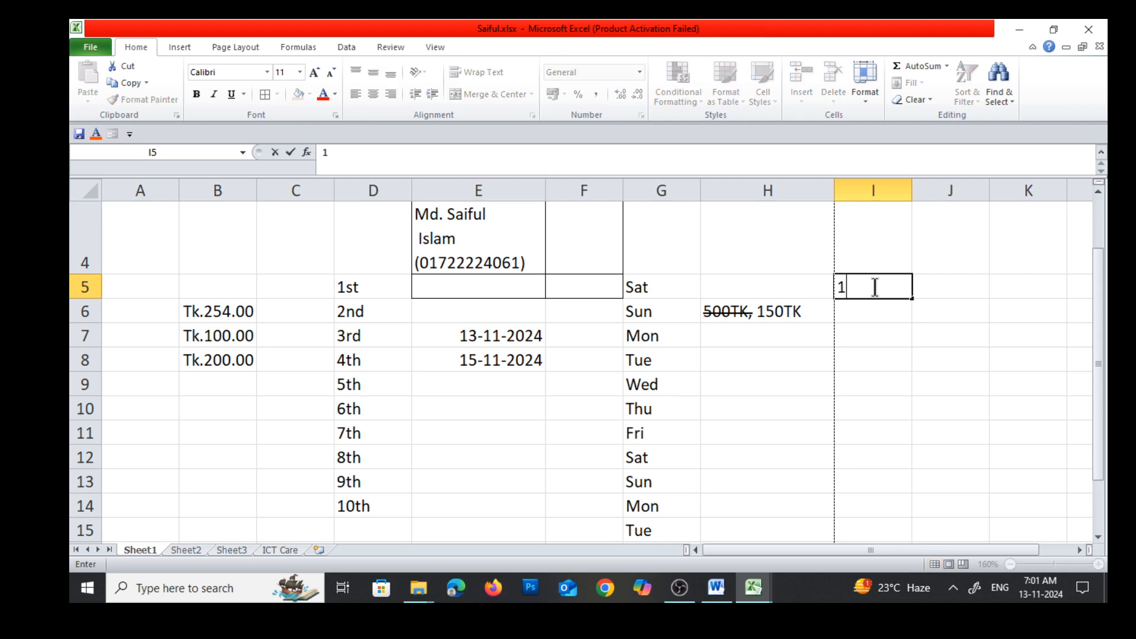
type("st")
left_click(882, 361)
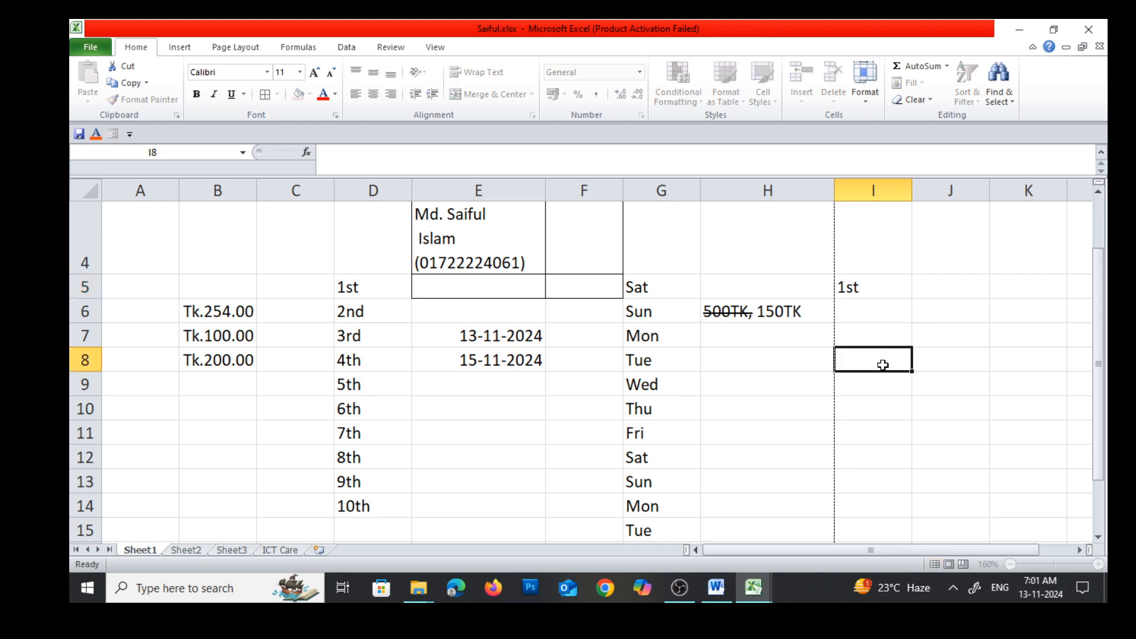
Fill the range I5:I15 from its first value using the Fill Series command in columns with the AutoFill type
left_click_drag(880, 283, 875, 451)
scroll(892, 375, "up", 1)
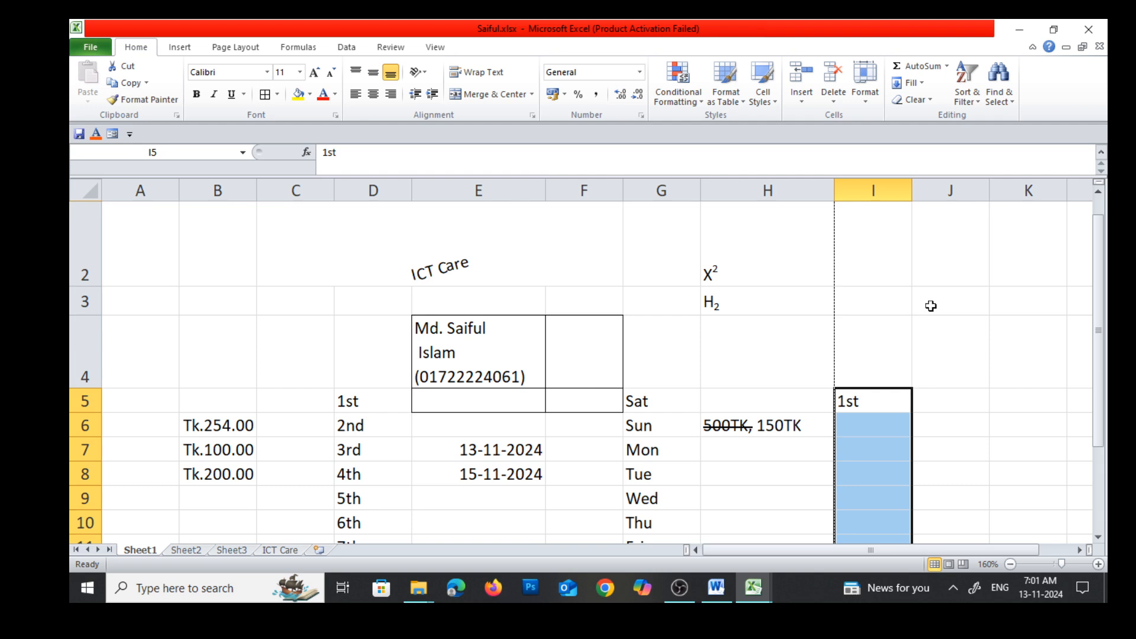
left_click(921, 84)
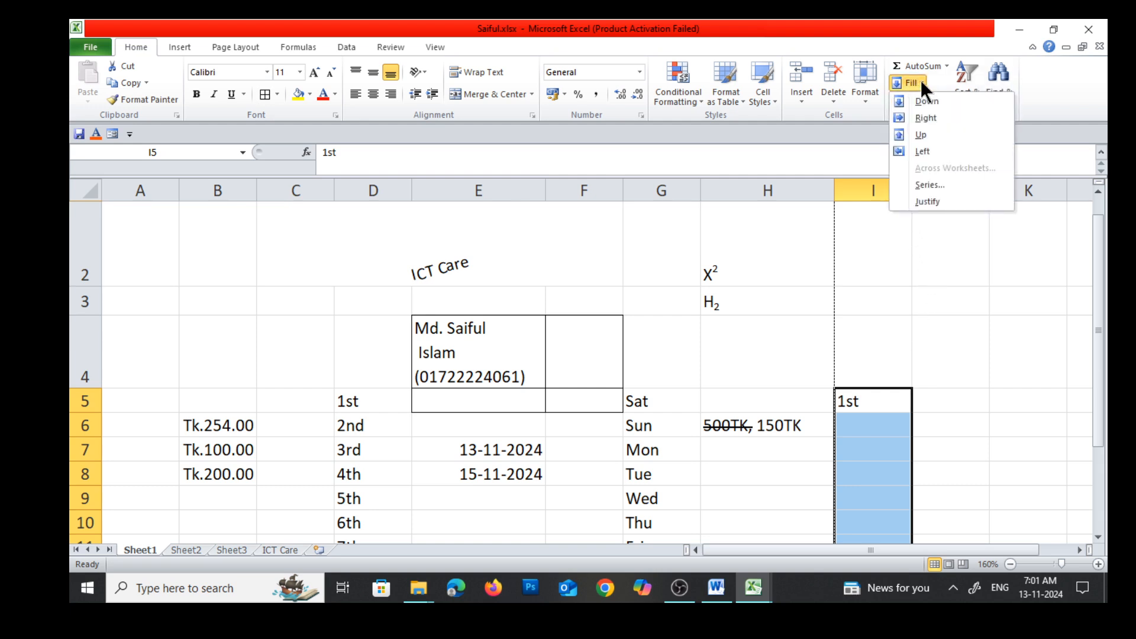
left_click(925, 184)
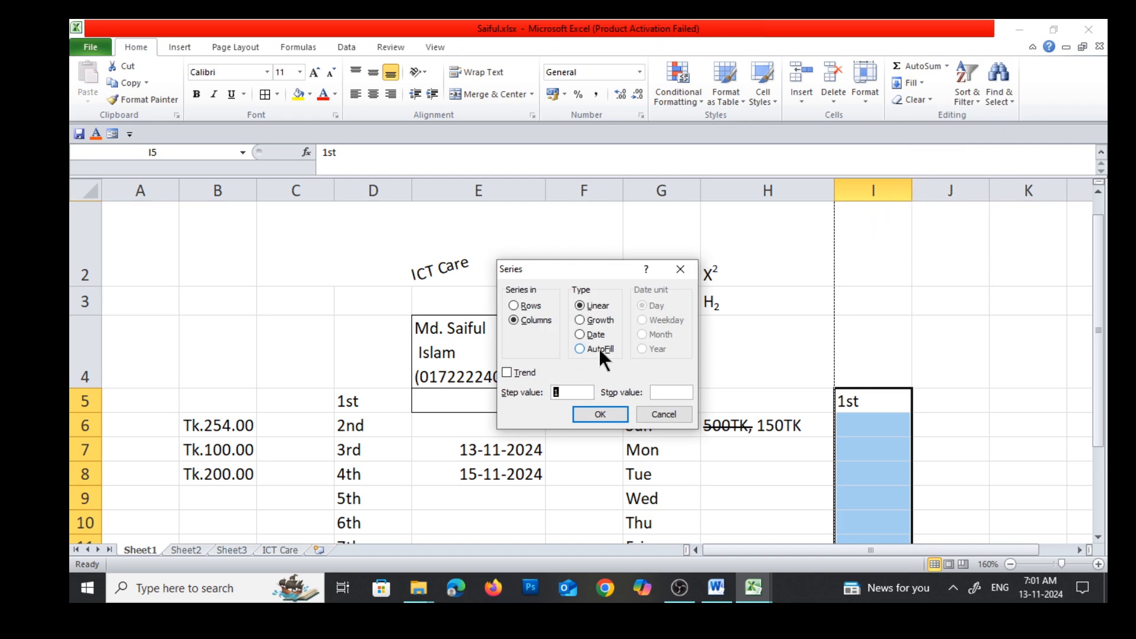
left_click(581, 349)
left_click(598, 409)
scroll(882, 435, "down", 2)
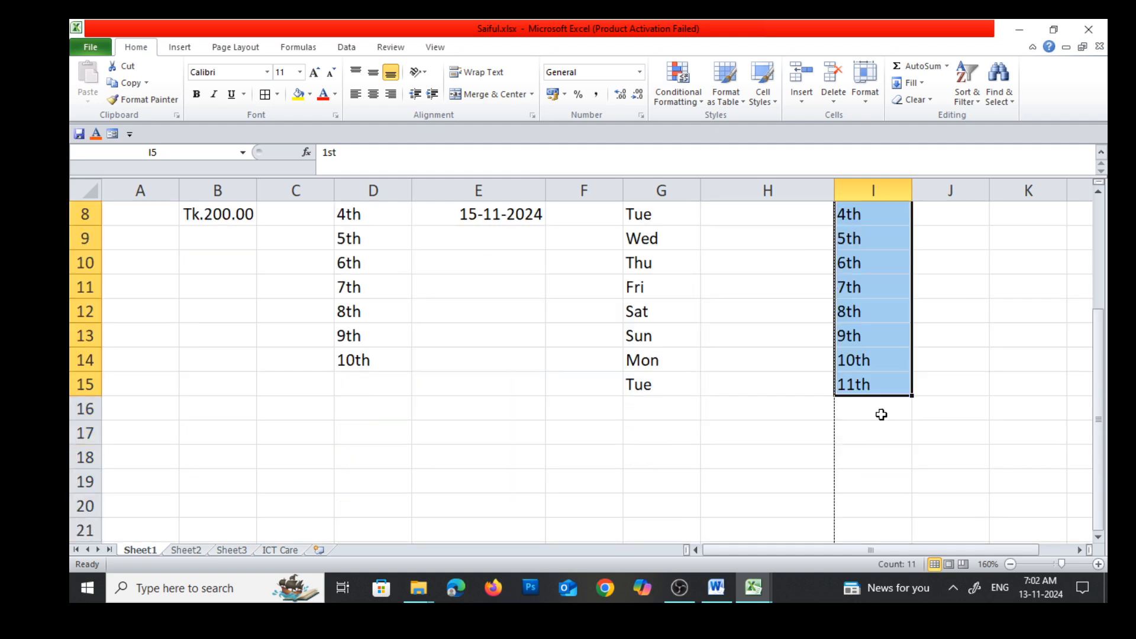
scroll(876, 385, "up", 3)
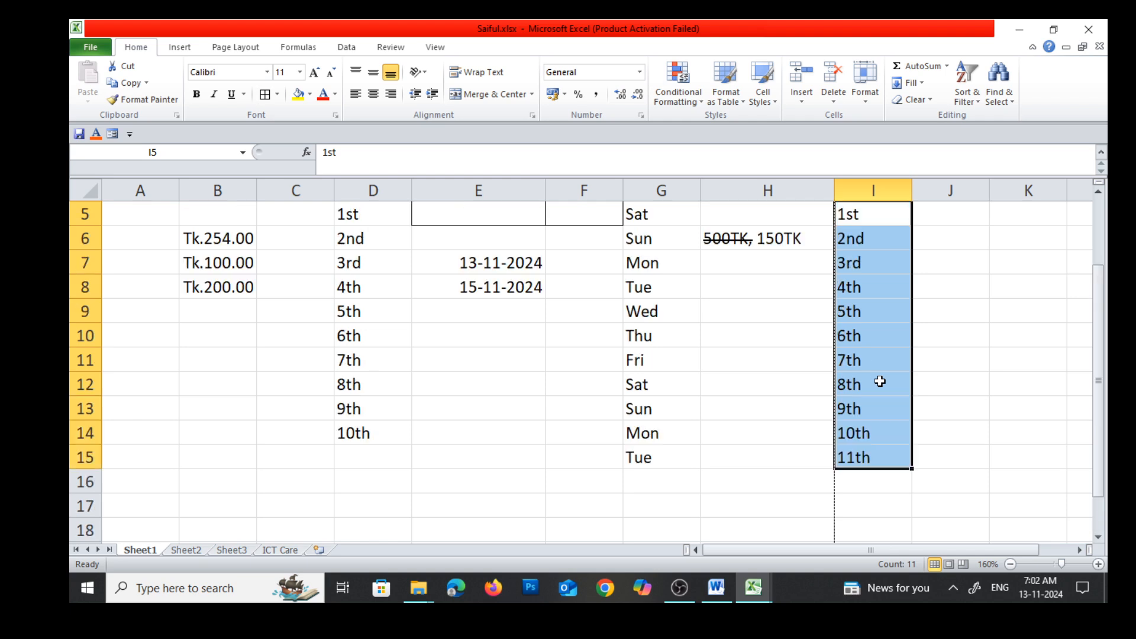
scroll(878, 380, "down", 1)
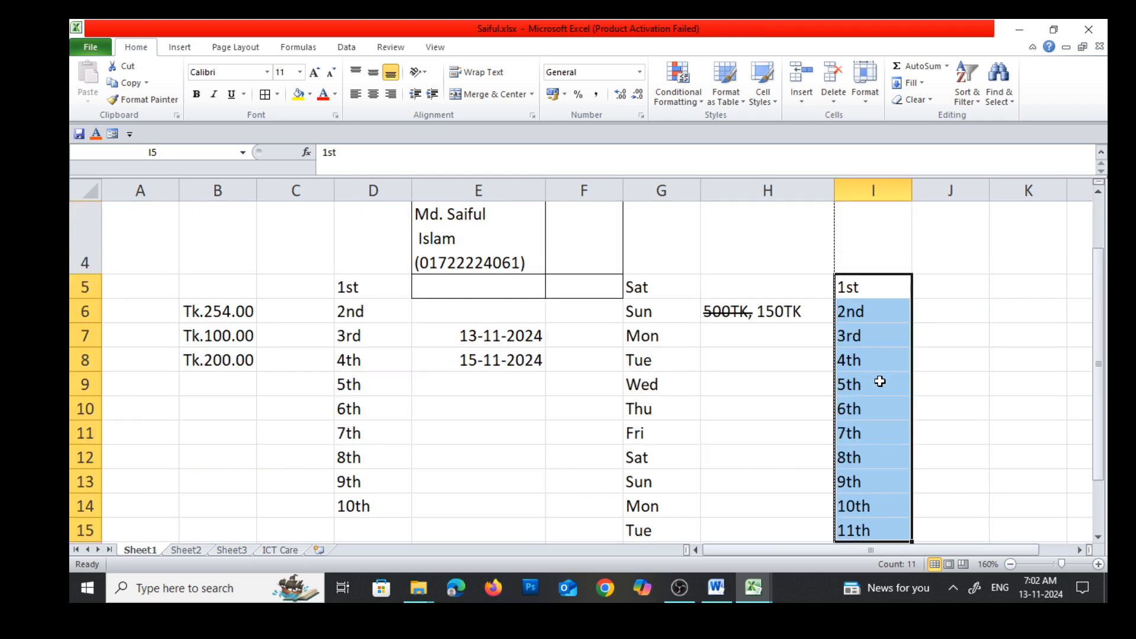
Enter A in cell J5 and B in cell J6 to start an alphabet list
left_click(950, 283)
type("A")
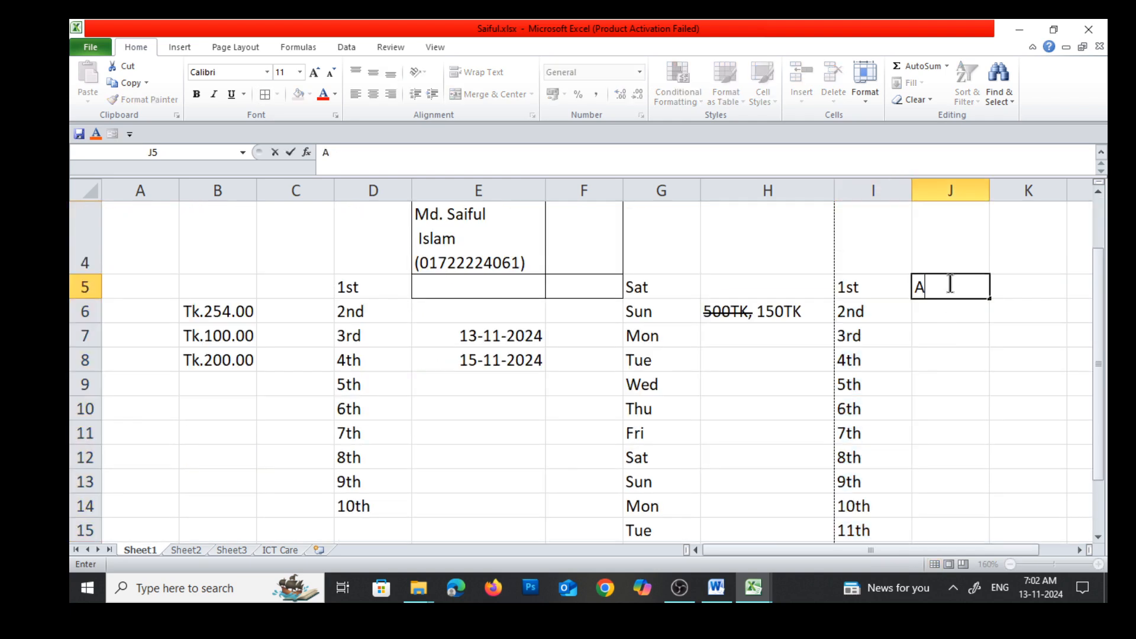
left_click(939, 318)
type("B")
left_click(940, 334)
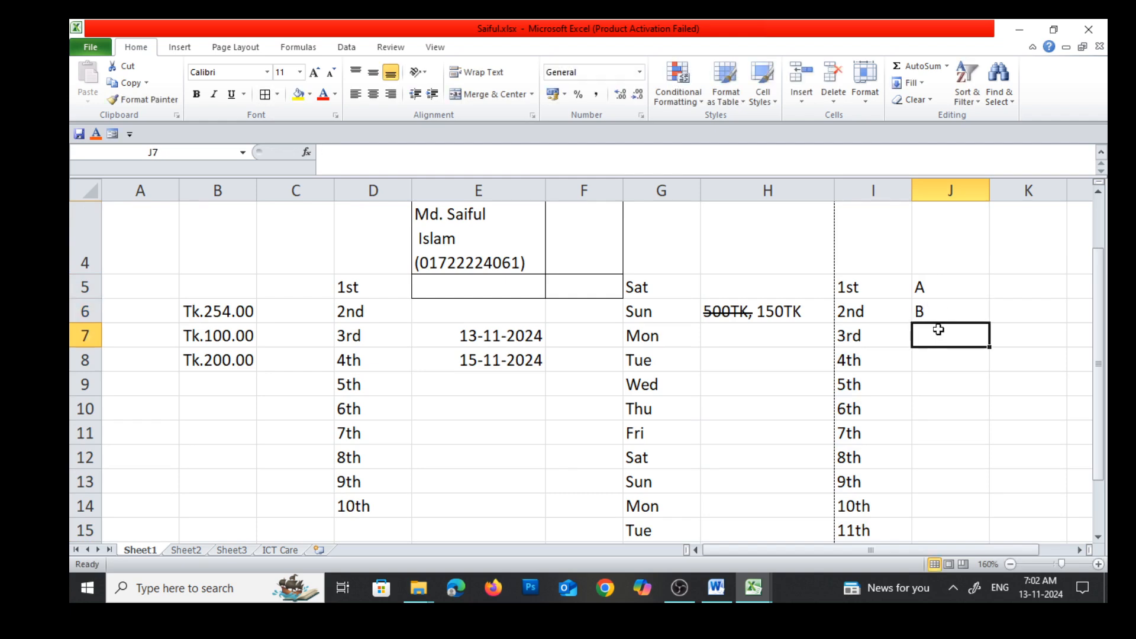
Fill the range J5:J14 with the letter series using the Fill Series command in columns with the AutoFill type
left_click_drag(941, 281, 930, 504)
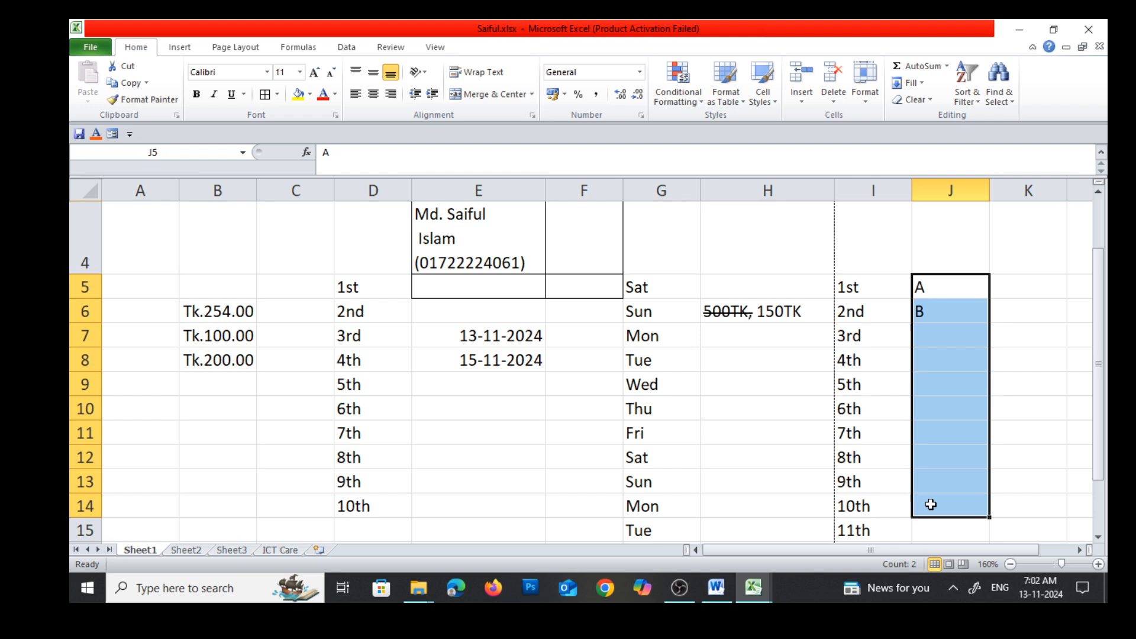
left_click(920, 82)
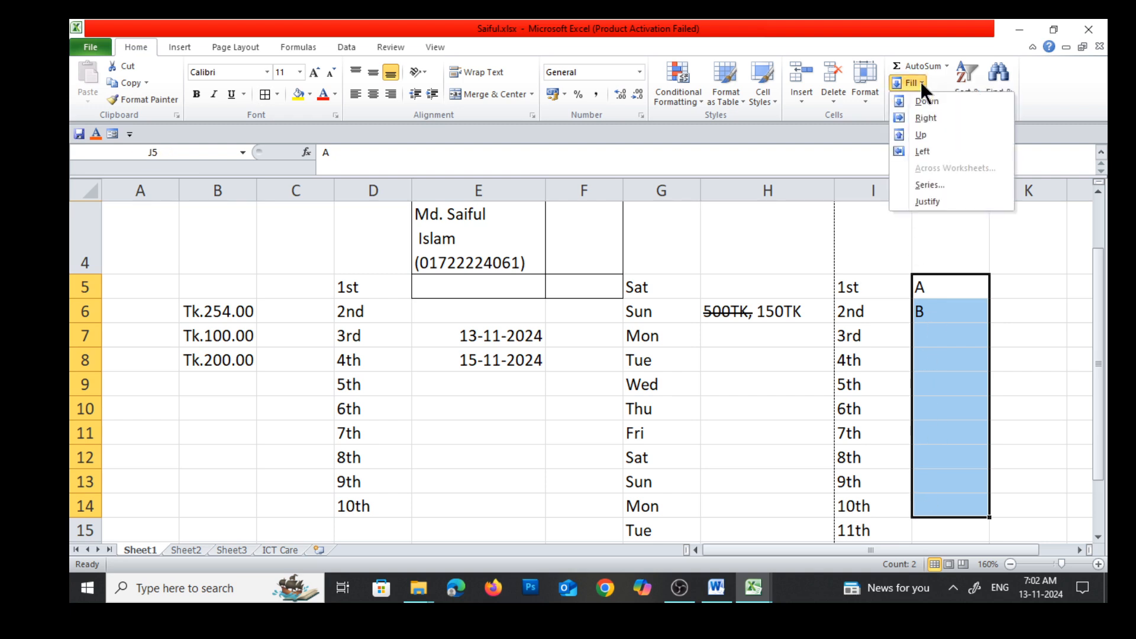
left_click(927, 185)
left_click(580, 349)
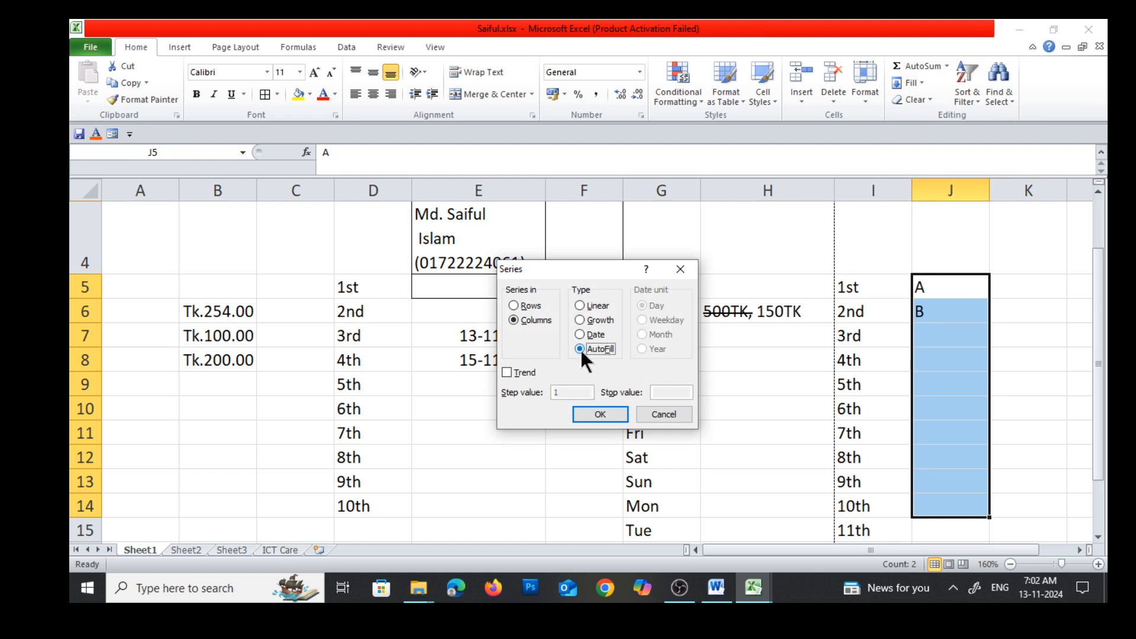
left_click(596, 415)
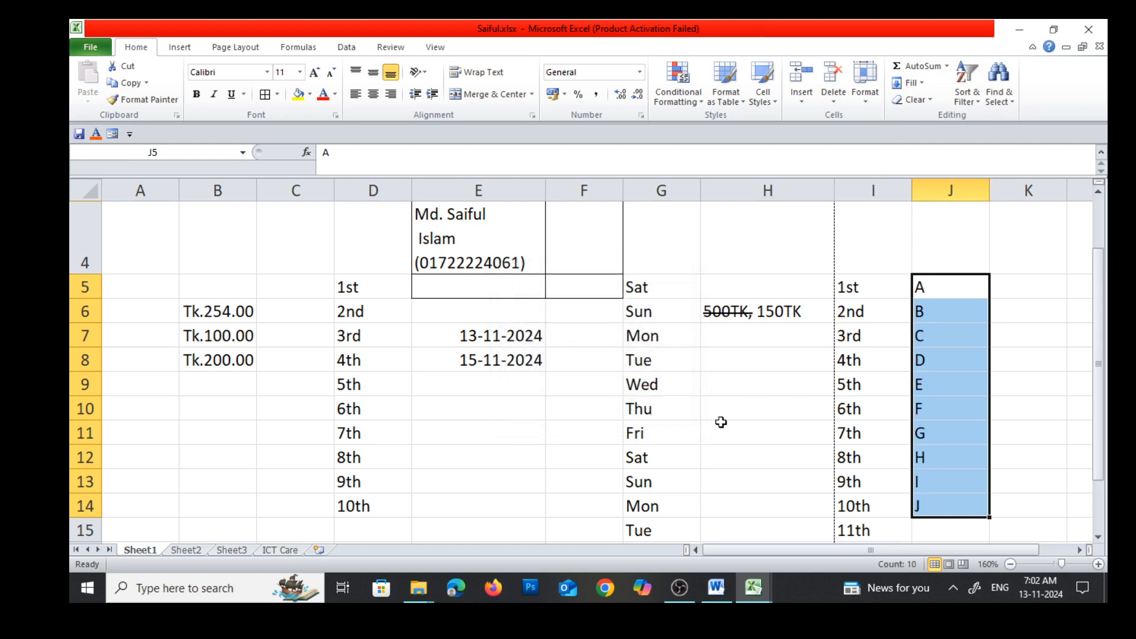
Switch to the Word notes and examine the List entry, the Create Custom list instructions and the entries below
left_click(715, 588)
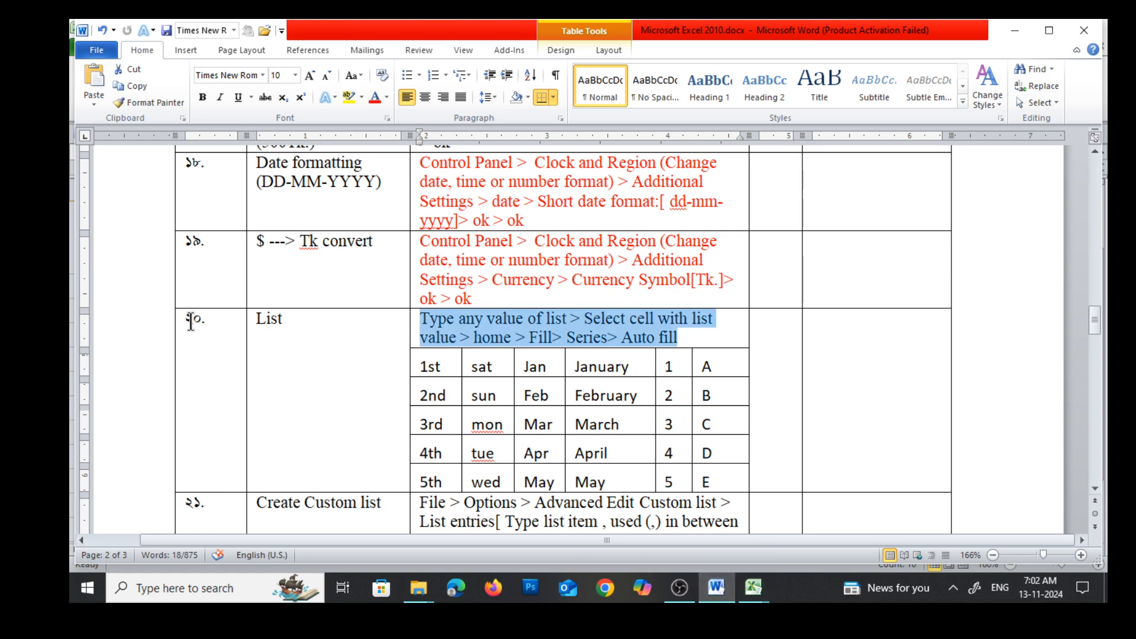
scroll(503, 379, "up", 10)
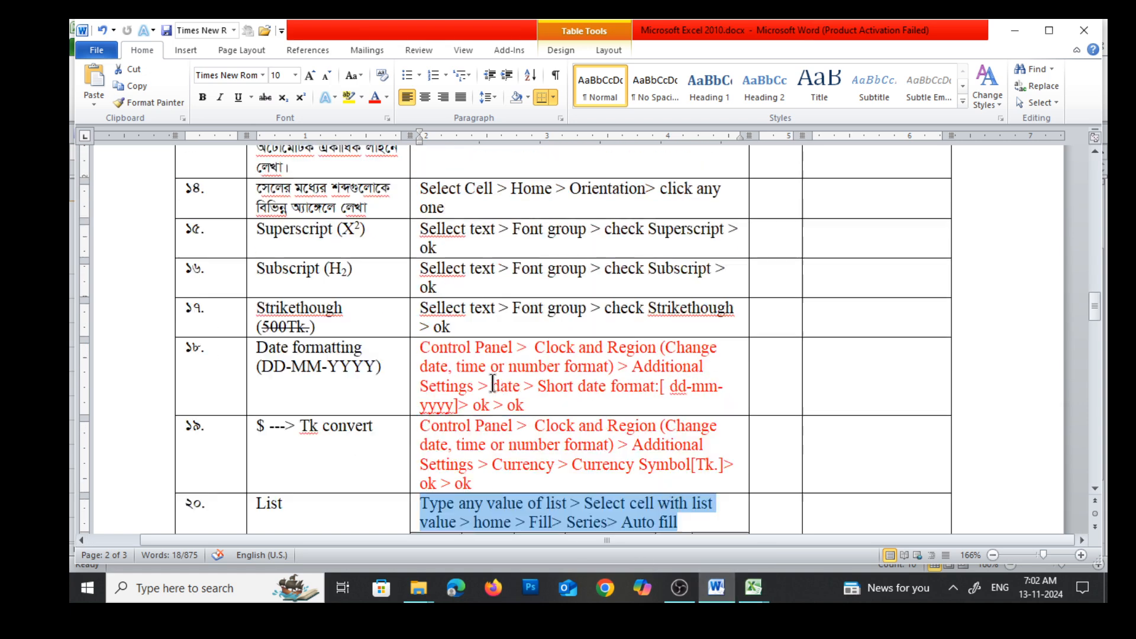
scroll(497, 380, "down", 7)
scroll(497, 382, "down", 3)
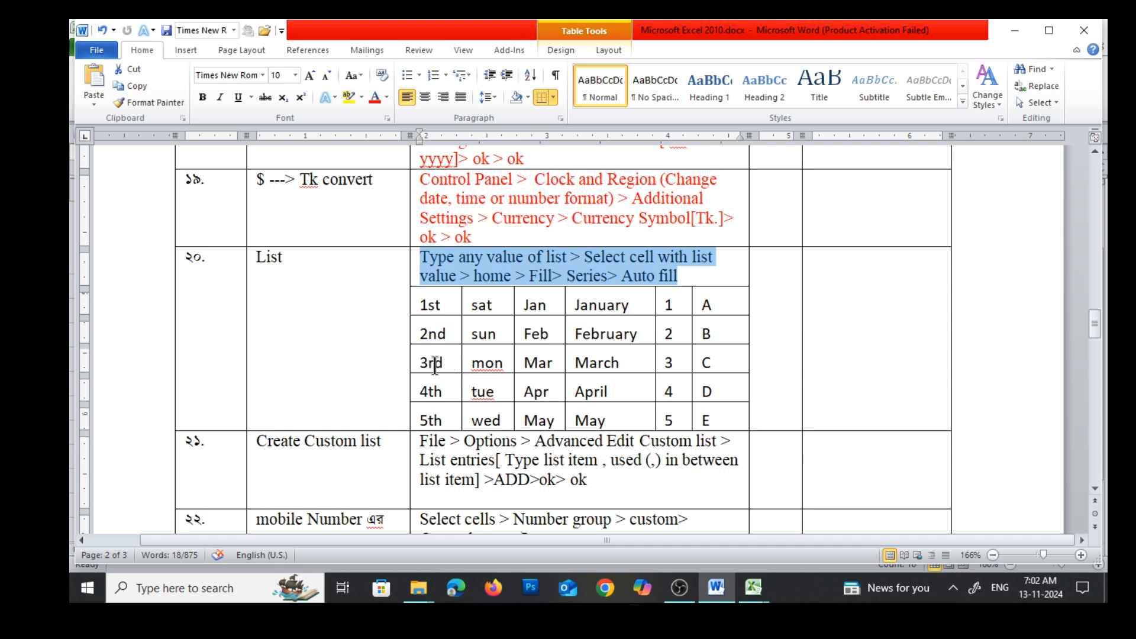
scroll(215, 449, "down", 2)
scroll(214, 450, "down", 1)
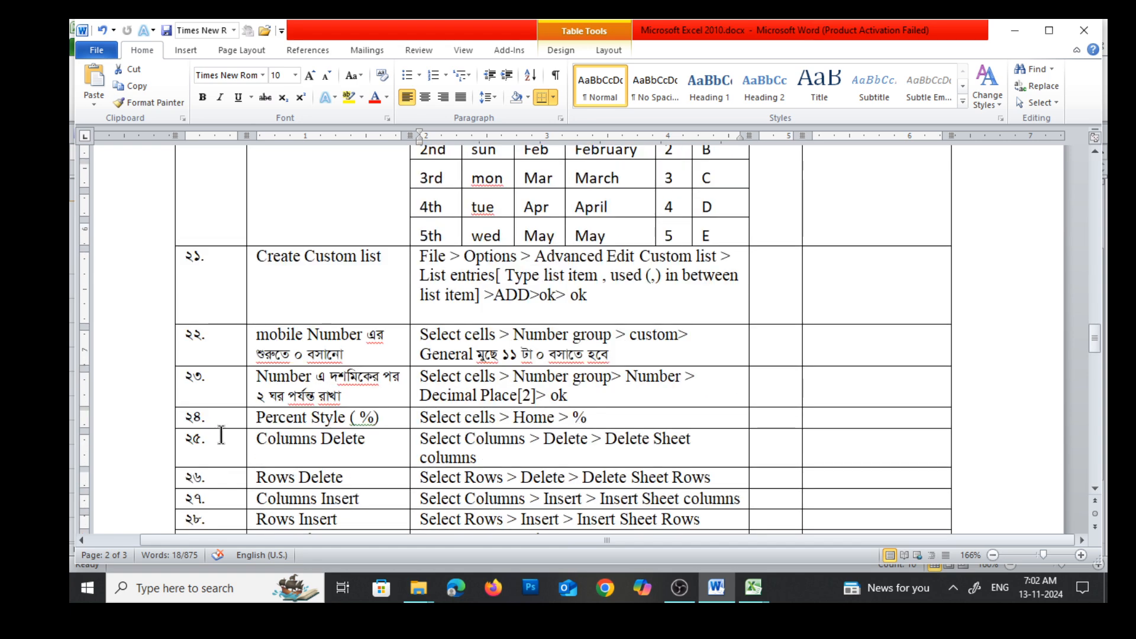